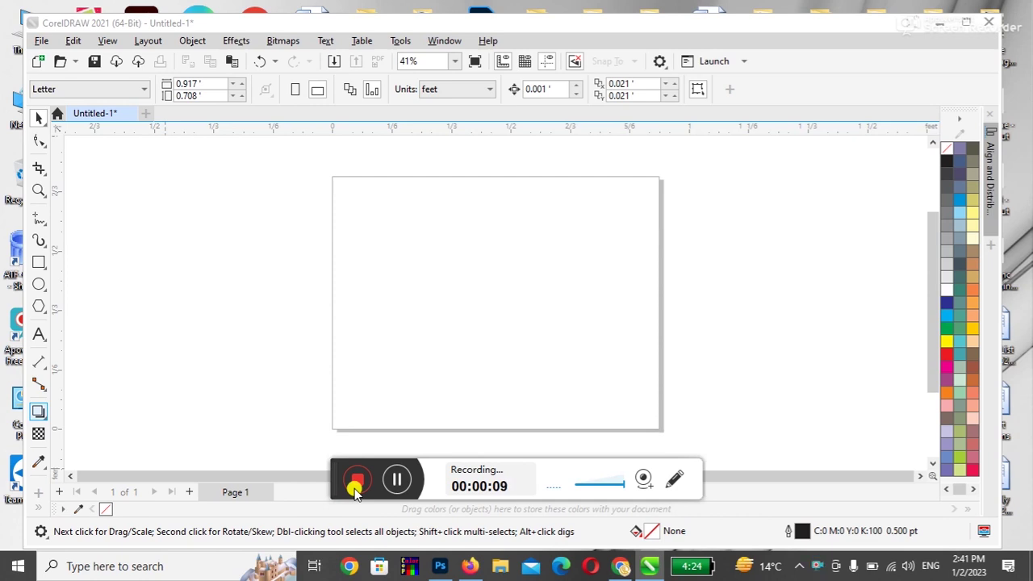
left_click_drag(342, 484, 909, 524)
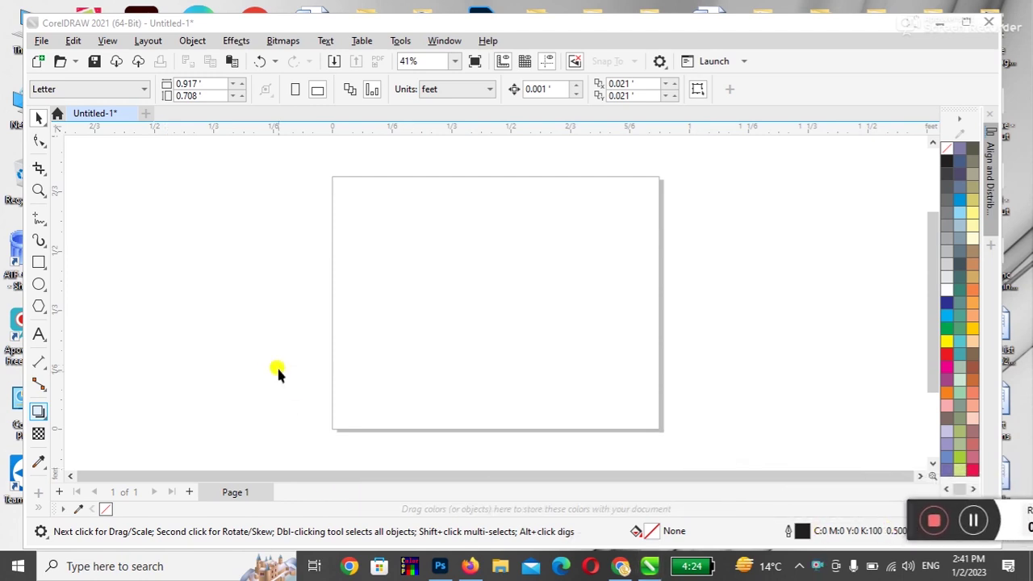
left_click(43, 417)
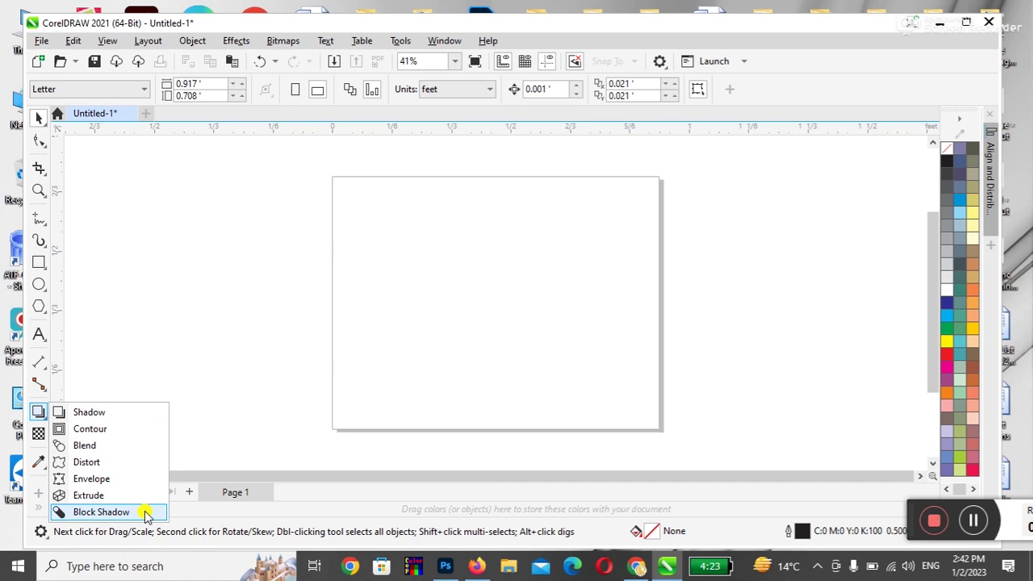
left_click(134, 353)
- Draw a rectangle about 0.235 by 0.216 feet in the page's upper-left area and fill it orange (C0 M60 Y100 K0)
left_click(42, 264)
left_click_drag(343, 188, 427, 264)
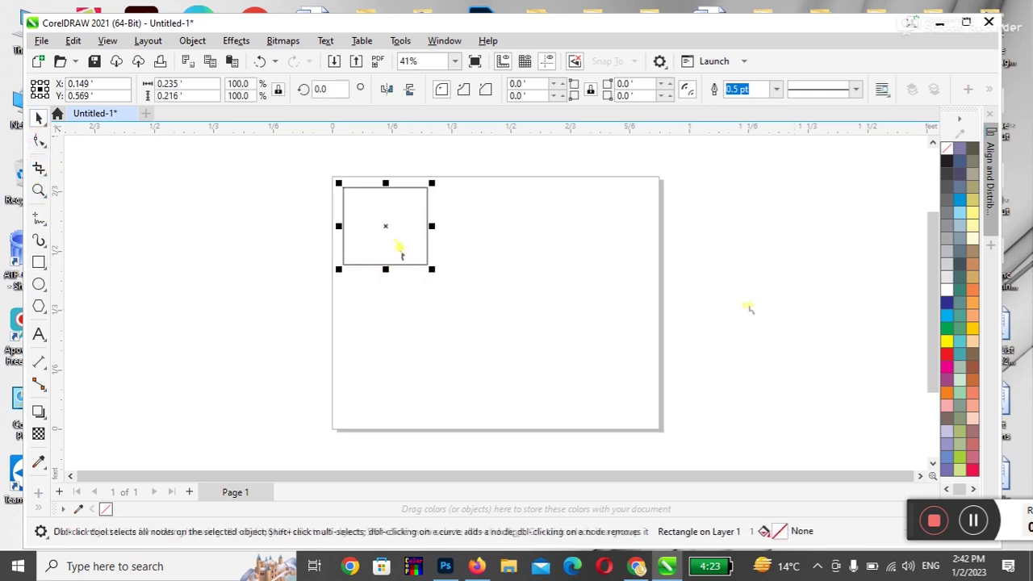
key("space")
left_click(947, 393)
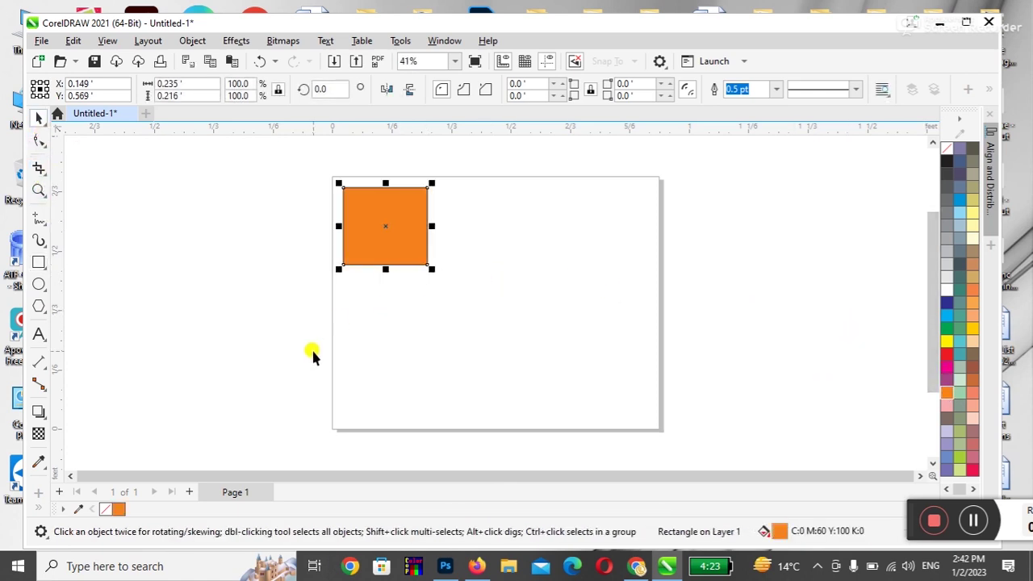
- Draw an ellipse and a six-sided polygon to the right of the orange rectangle
left_click(39, 285)
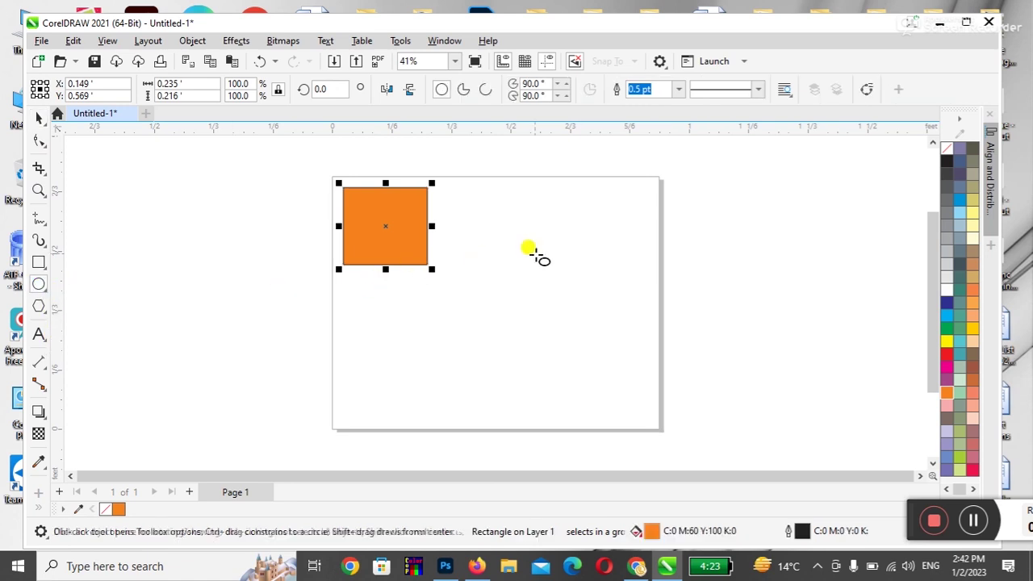
left_click_drag(521, 232, 577, 288)
left_click(39, 307)
left_click_drag(637, 238, 687, 273)
- Select all three shapes and scale them down together to about 81.6%
left_click(39, 145)
left_click(39, 117)
left_click_drag(743, 341, 311, 177)
left_click_drag(688, 183, 646, 203)
- Fill the circle with green (C60 M0 Y60 K20) and the hexagon with light green (C40 M0 Y40 K0)
left_click(500, 272)
left_click(525, 274)
left_click(960, 327)
left_click(604, 285)
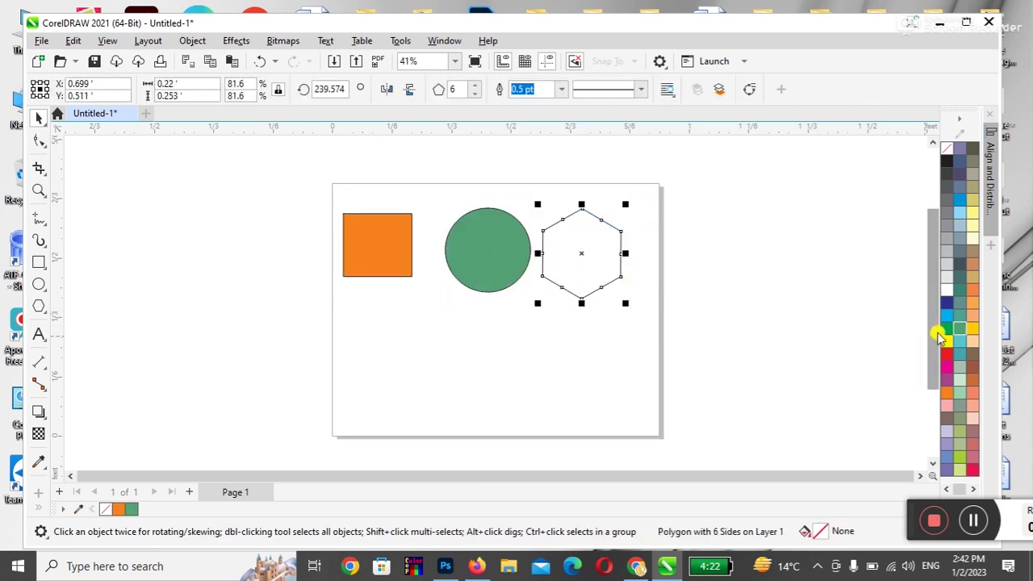
left_click(959, 394)
- Arrange the rectangle, circle and hexagon in an evenly spaced row across the upper part of the page
mouse_move(606, 270)
left_mouse_down()
mouse_move(624, 265)
mouse_move(620, 256)
left_mouse_up()
left_click(480, 257)
left_click_drag(481, 256, 485, 252)
left_click_drag(369, 244, 372, 229)
left_click_drag(480, 255, 474, 248)
- Apply a flat drop shadow to the orange rectangle, offset about 0.015 feet right and 0.012 feet down
left_click(398, 251)
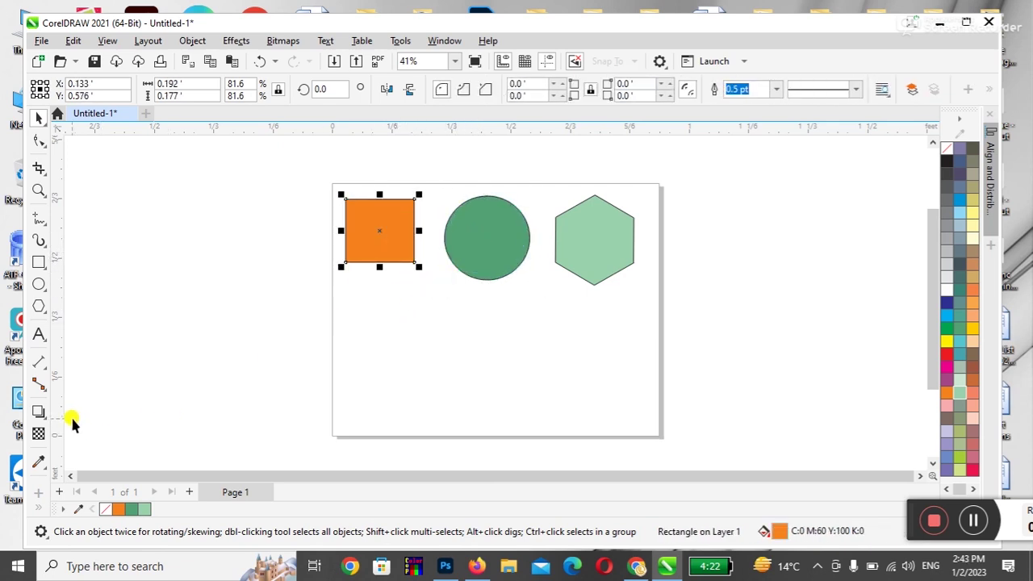
left_click(42, 418)
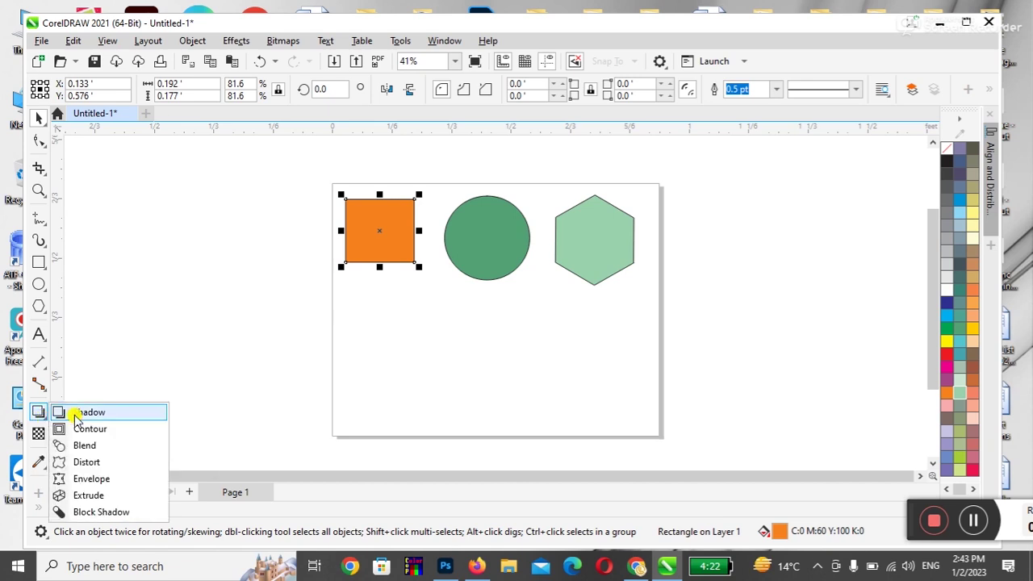
left_click(71, 414)
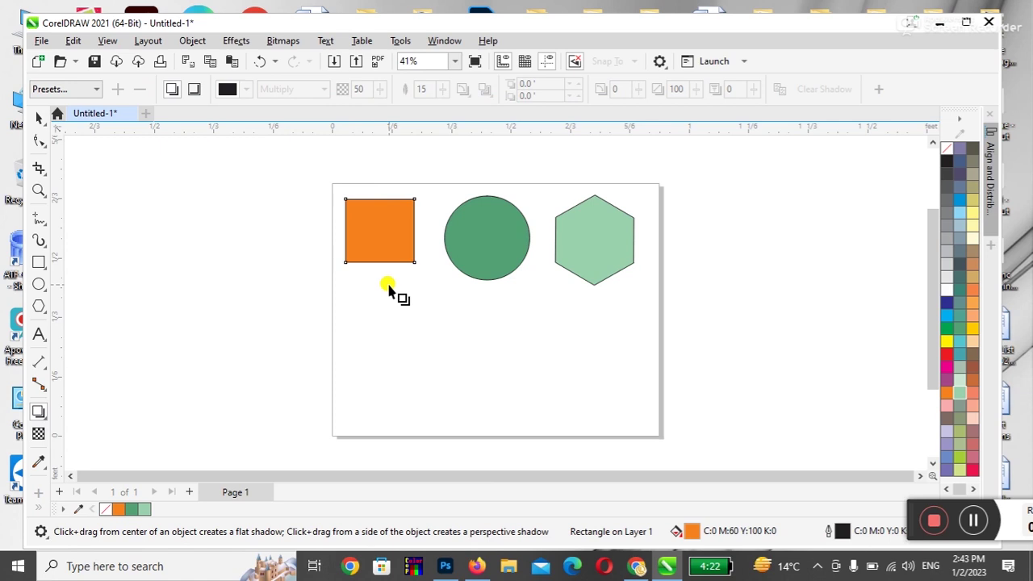
left_click_drag(379, 232, 420, 265)
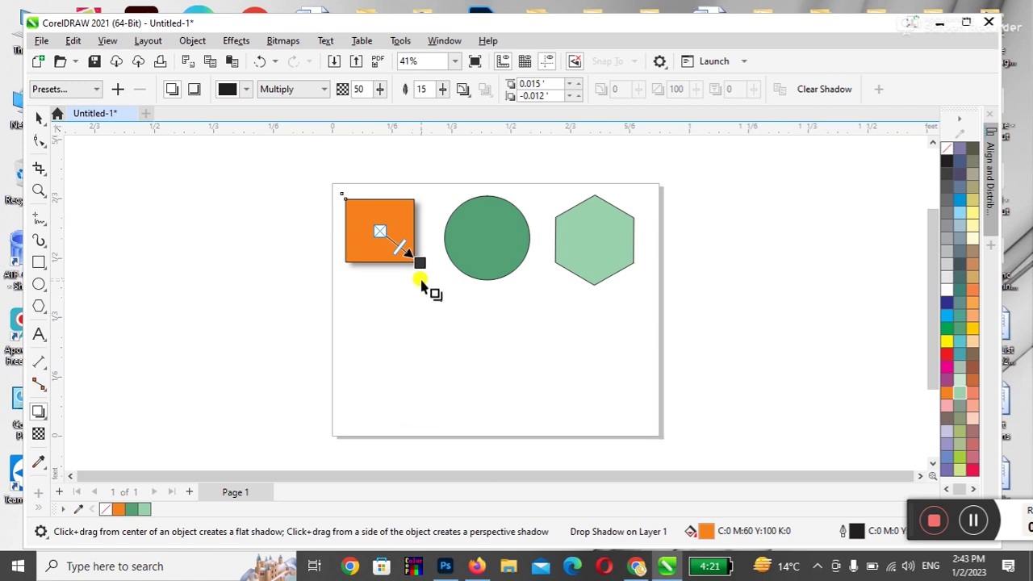
- Adjust the orange rectangle's drop shadow to an opacity of 41 and an offset of about 0.024 feet right and 0.018 feet down
left_click_drag(421, 269, 448, 288)
key("ctrl+z")
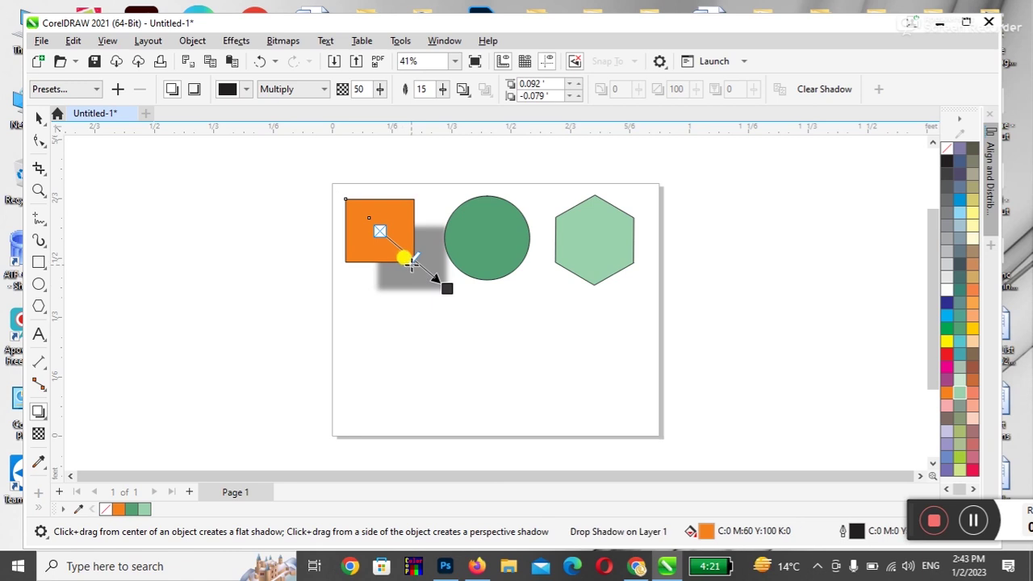
left_click_drag(407, 257, 399, 252)
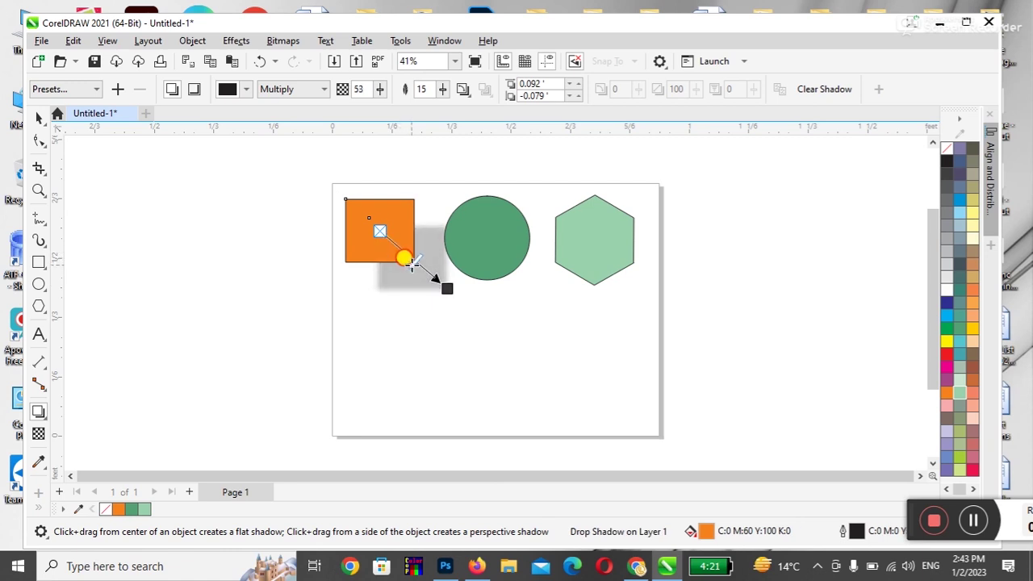
left_click_drag(409, 264, 403, 259)
left_click_drag(447, 287, 423, 263)
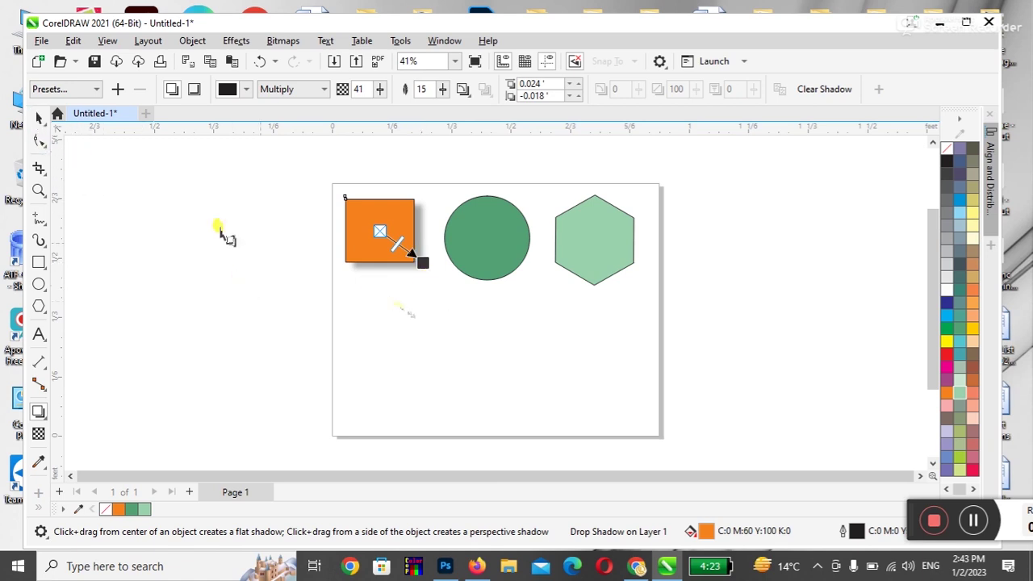
left_click_drag(414, 231, 473, 250)
key("ctrl+z")
- Add a drop shadow beneath the green circle, offset about 0.002 feet right and 0.021 feet down
left_click(503, 272)
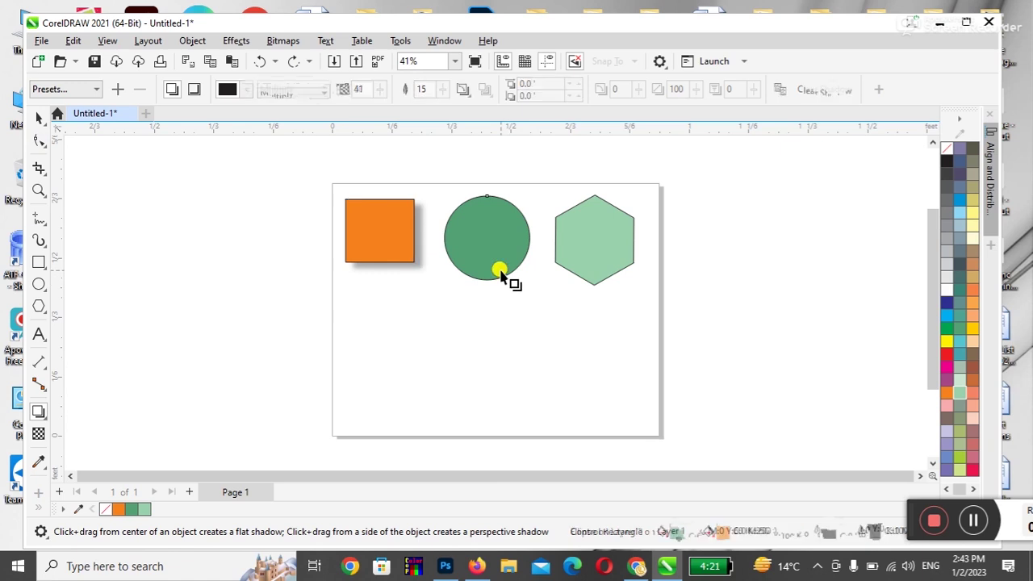
left_click(38, 118)
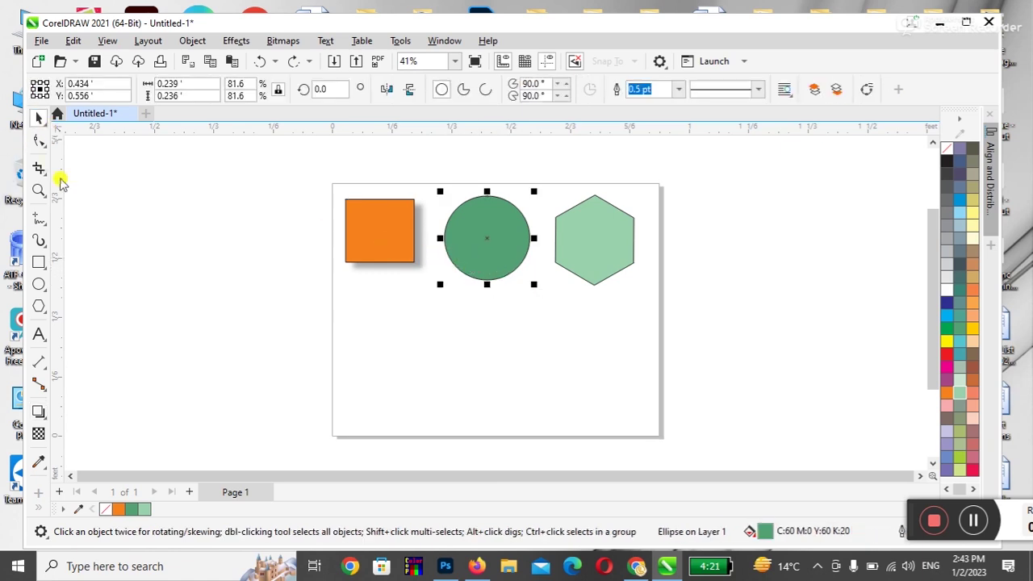
left_click(38, 411)
left_click_drag(484, 235, 491, 287)
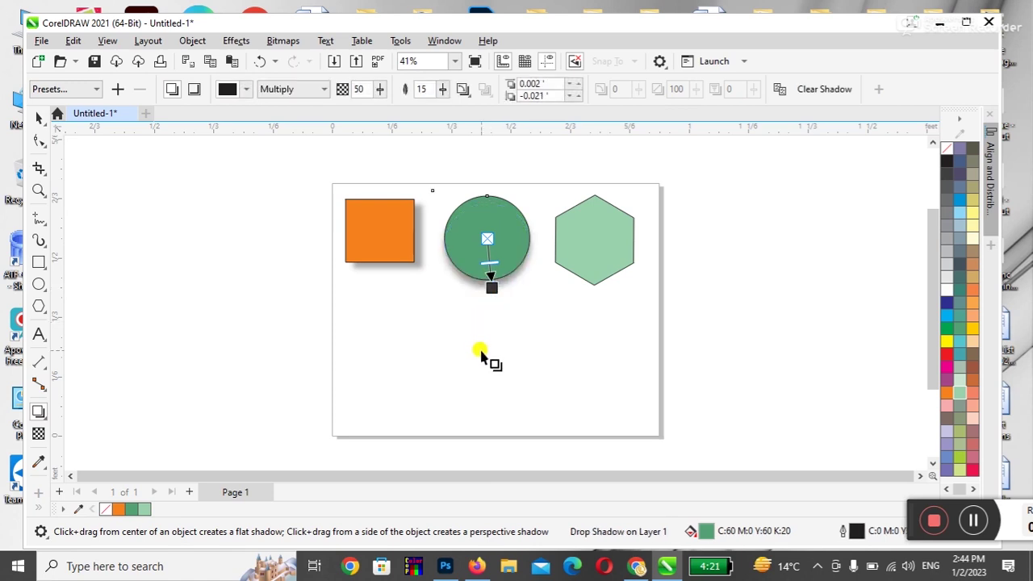
- Add a drop shadow to the light green hexagon, offset about 0.012 feet right and 0.014 feet down
left_click(41, 119)
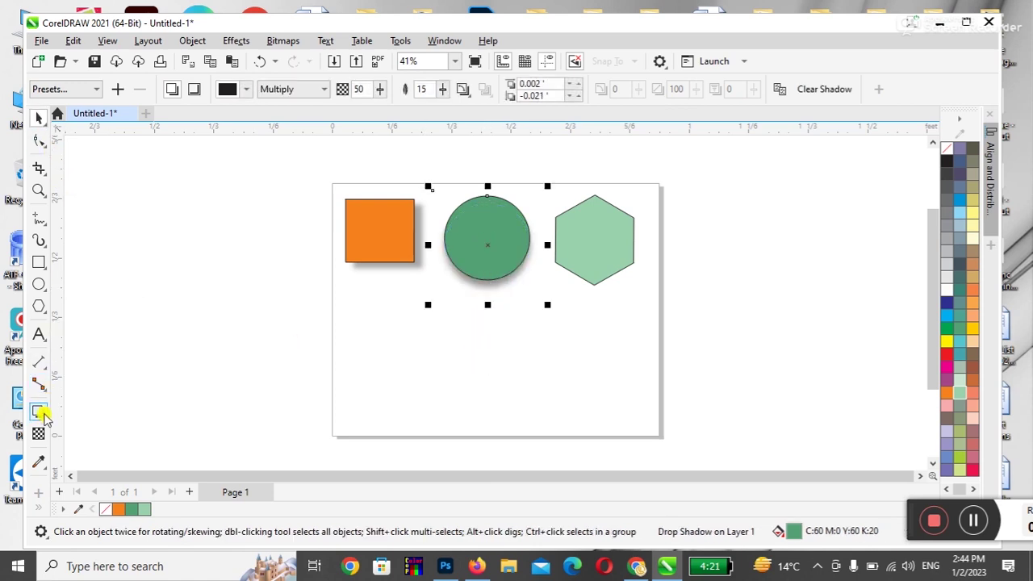
left_click(582, 269)
left_click(39, 411)
left_click_drag(595, 240, 636, 291)
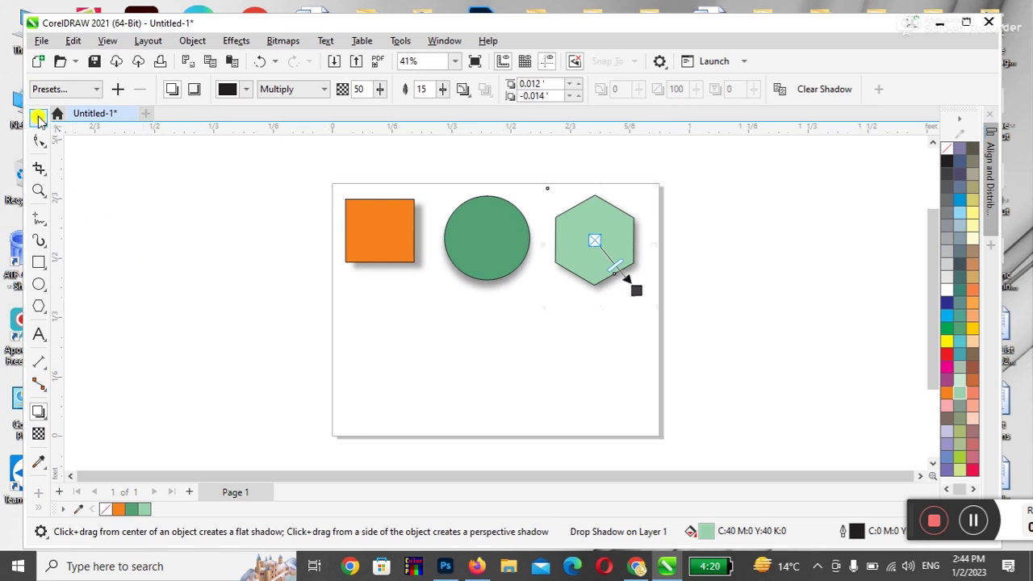
left_click(38, 119)
left_click(420, 350)
- Add the text UNIQUE in the empty area below the shapes
left_click(39, 334)
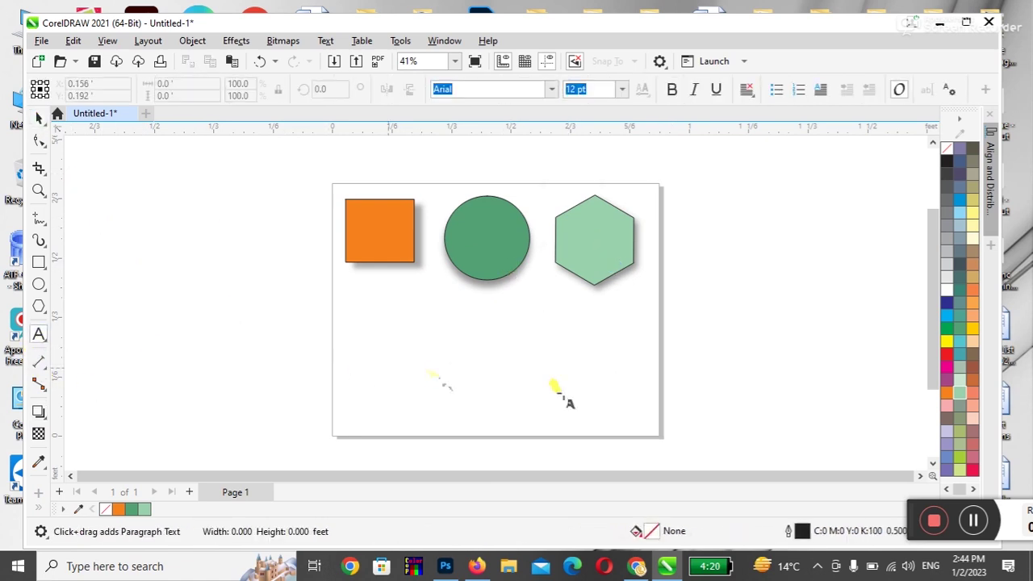
key("BackSpace")
type("UNIQE")
key("BackSpace")
type("UE")
- Enlarge the UNIQUE text to about 133 pt and centre it under the row of shapes
left_click(39, 119)
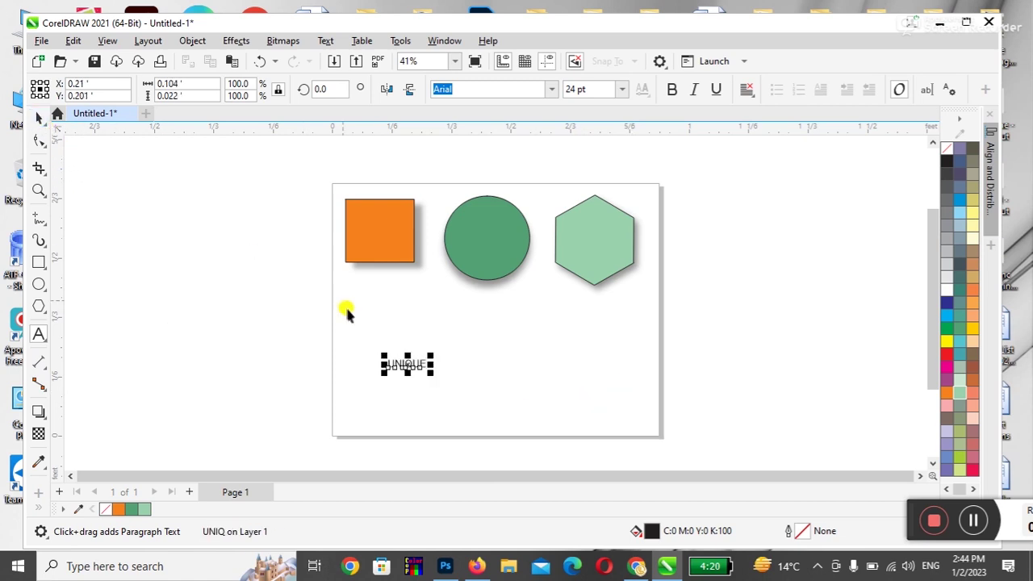
left_click_drag(433, 356, 508, 299)
left_click_drag(406, 375, 497, 392)
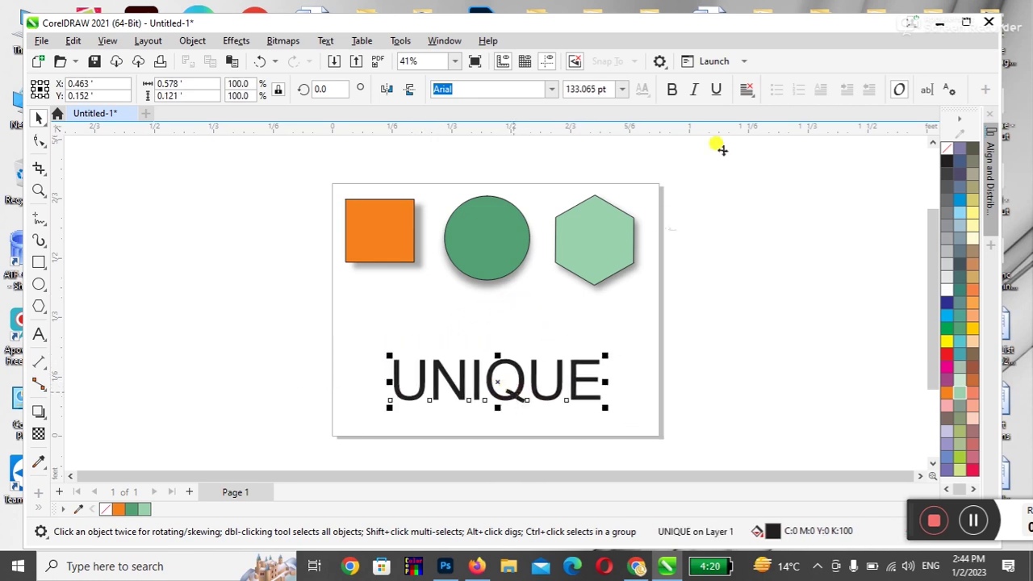
- Format the UNIQUE text in bold, red (C0 M100 Y100 K0) and Arial Black, and move it up closer to the shapes
left_click(671, 91)
left_click_drag(563, 382, 503, 369)
left_click(948, 355)
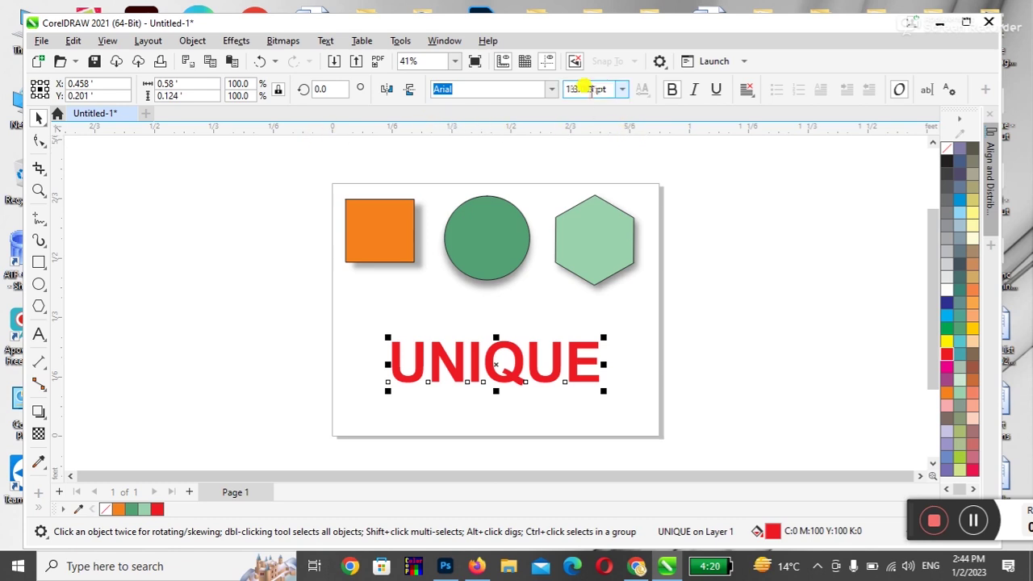
left_click(553, 88)
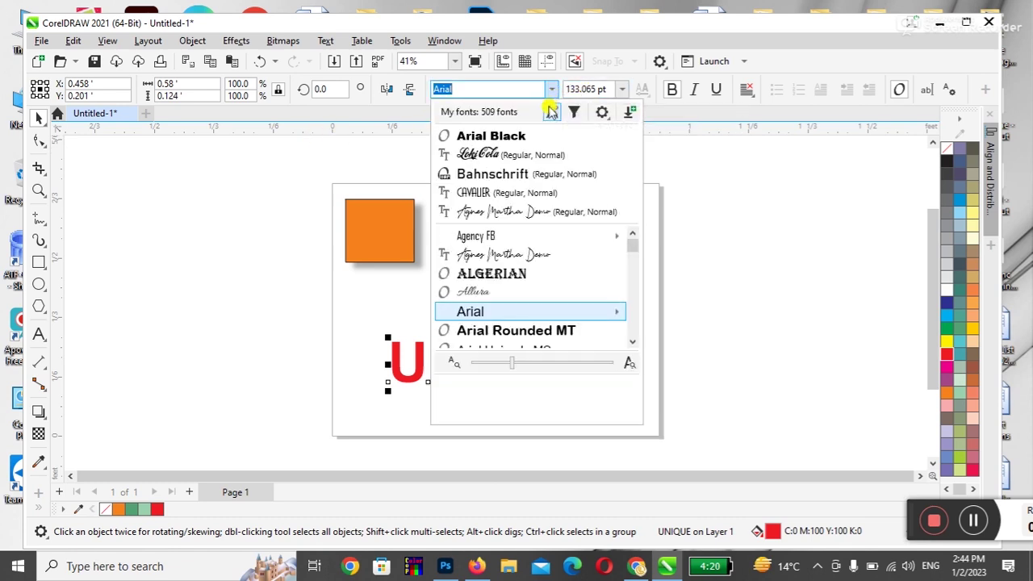
left_click(539, 137)
left_click_drag(530, 376, 473, 351)
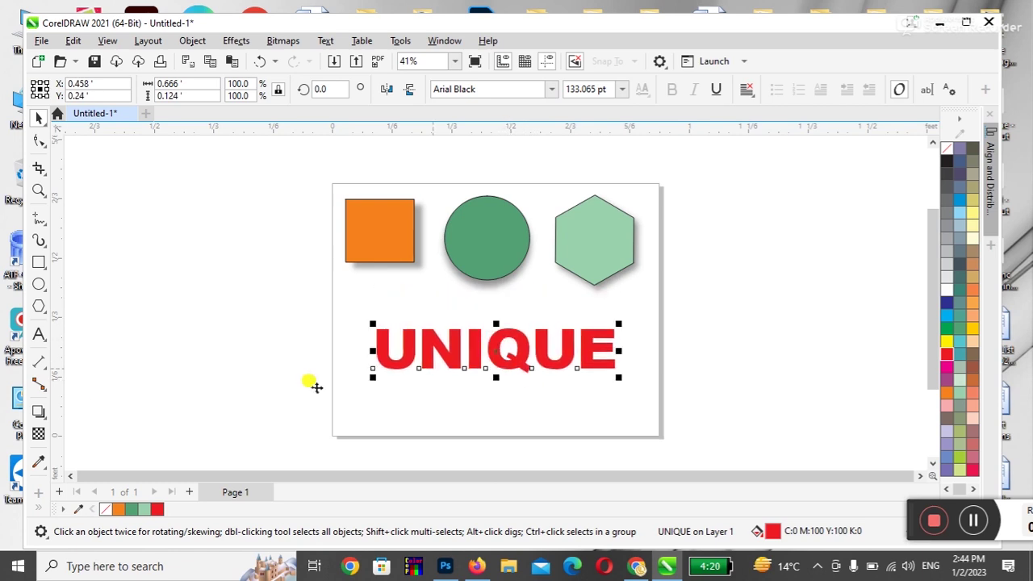
- Apply a flat drop shadow to the UNIQUE text, offset about 0.001 feet right and 0.024 feet down
left_click(39, 411)
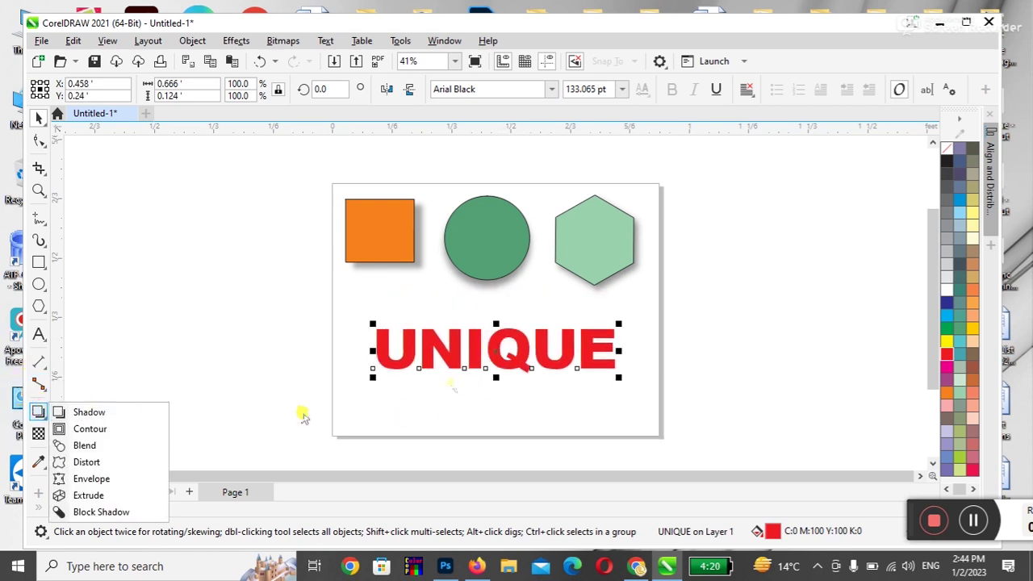
left_click(85, 411)
mouse_move(494, 363)
left_mouse_down()
mouse_move(508, 427)
mouse_move(501, 381)
left_mouse_up()
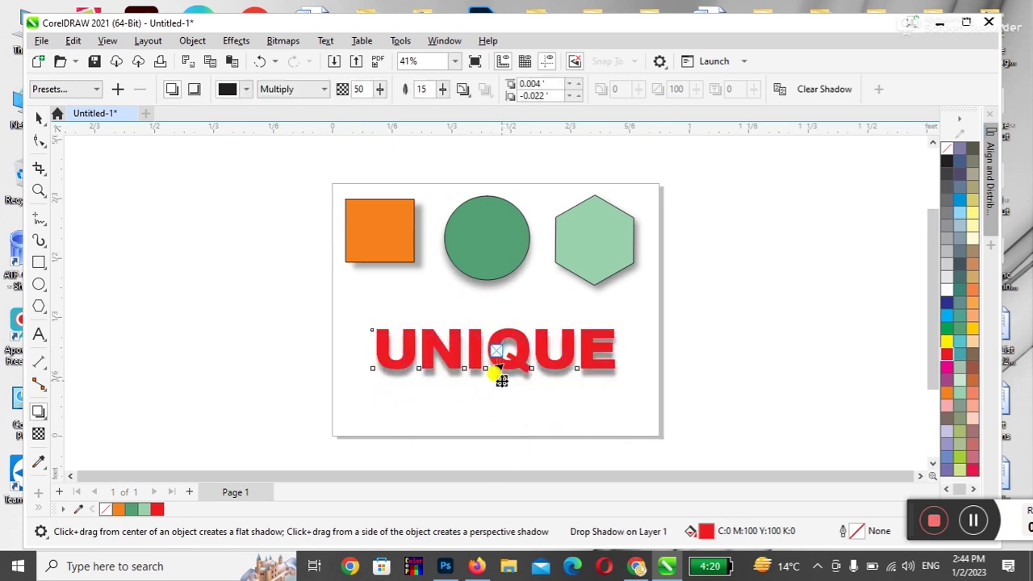
mouse_move(501, 380)
left_mouse_down()
mouse_move(554, 369)
mouse_move(562, 390)
mouse_move(544, 373)
mouse_move(497, 382)
left_mouse_up()
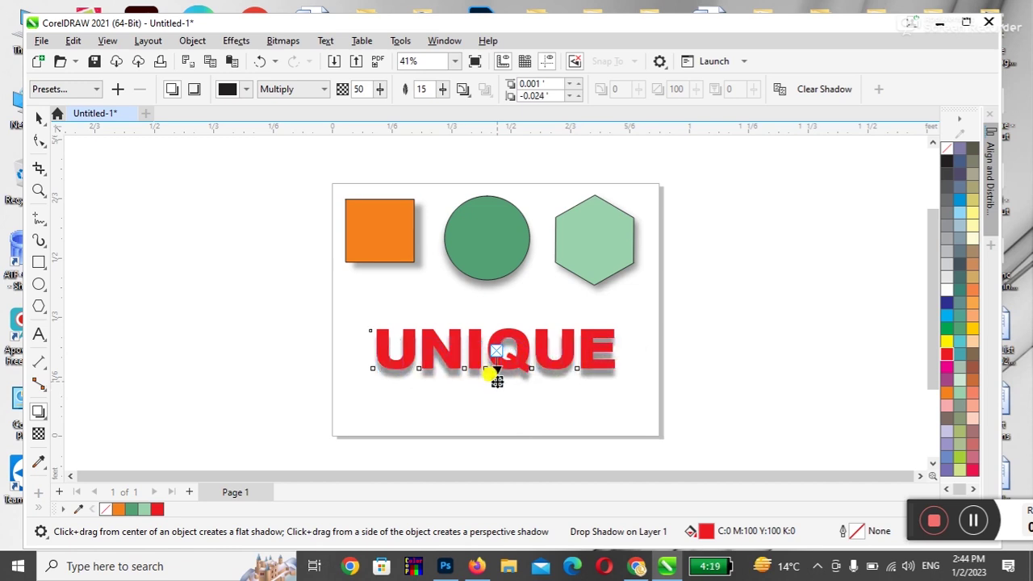
- Select all the shadowed shapes and the text and move them off the page to its right
left_click(38, 118)
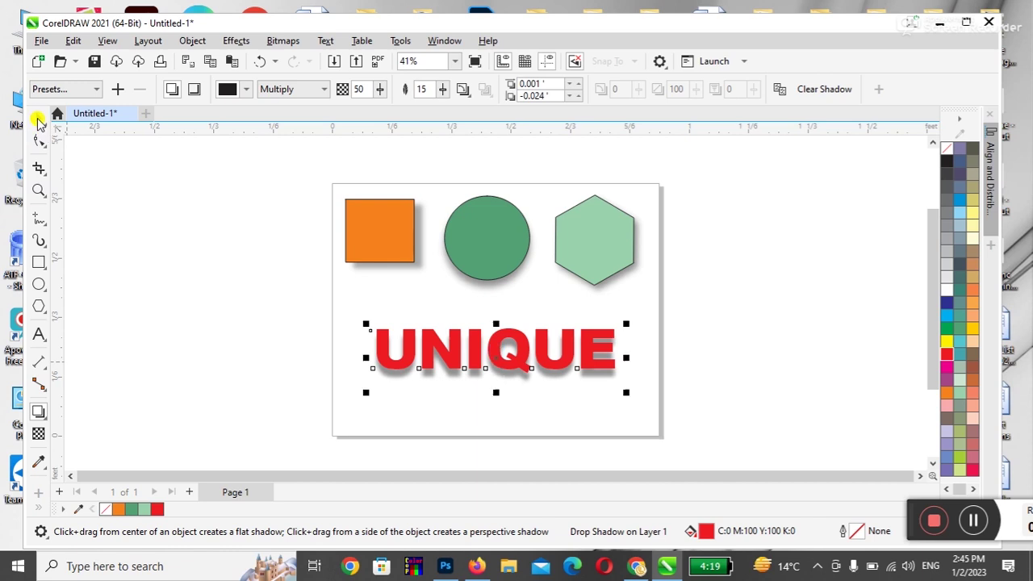
left_click_drag(311, 177, 676, 425)
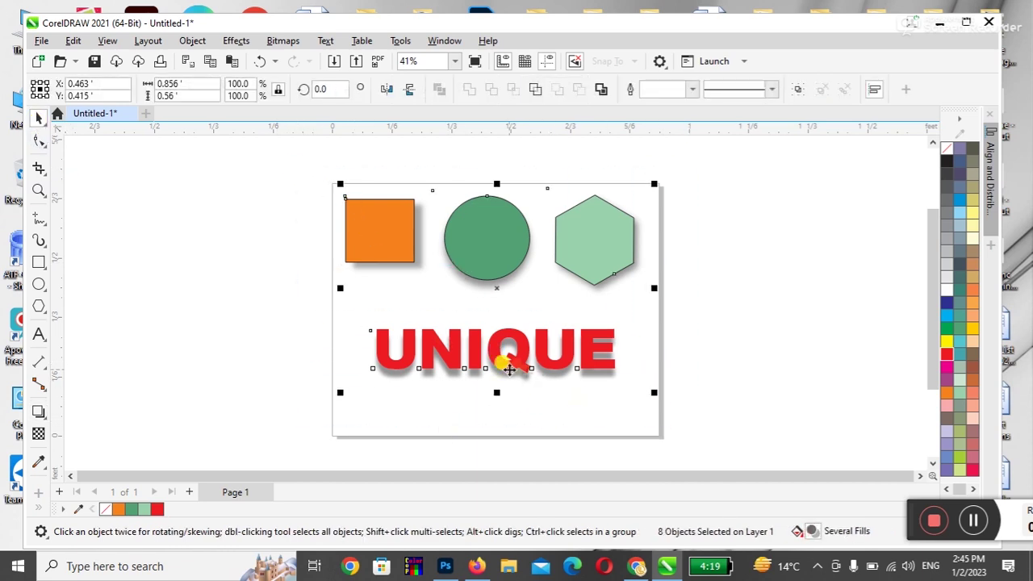
left_click_drag(503, 358, 772, 371)
left_click(625, 376)
- Draw a rectangle covering the page, about 0.921 by 0.711 feet, with a black fill and no outline
left_click(39, 261)
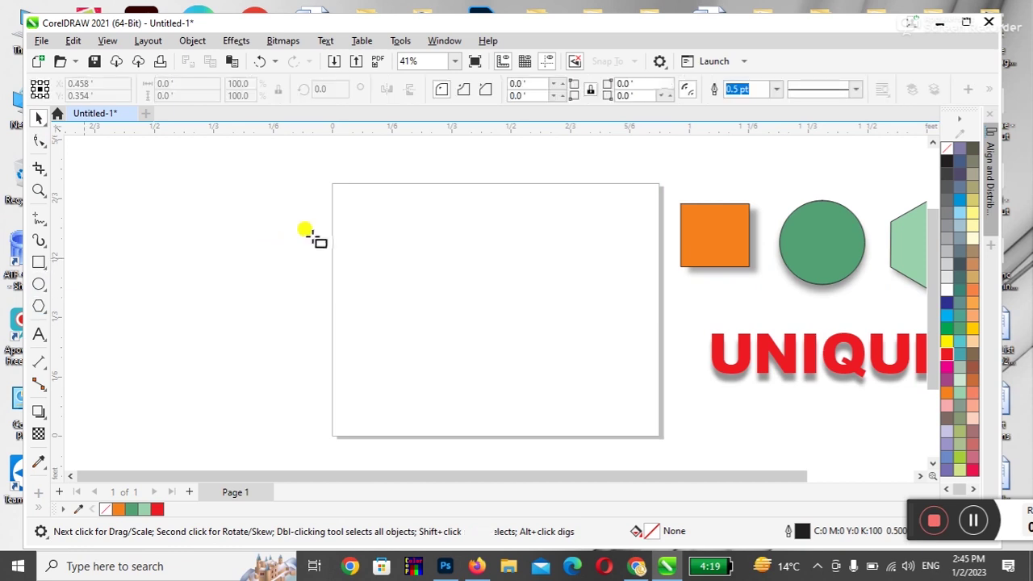
mouse_move(329, 182)
left_mouse_down()
mouse_move(538, 302)
mouse_move(652, 419)
mouse_move(658, 440)
left_mouse_up()
left_click(38, 118)
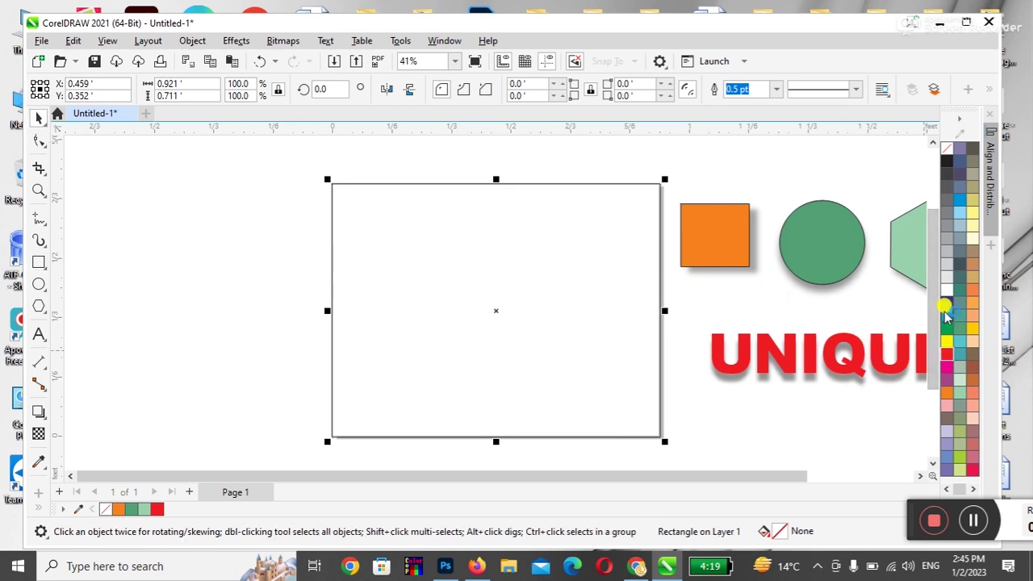
left_click(948, 160)
right_click(948, 152)
left_click(936, 161)
- Place a copy of the UNIQUE text on the black rectangle and fill it with black (K100)
left_click_drag(834, 369, 502, 333)
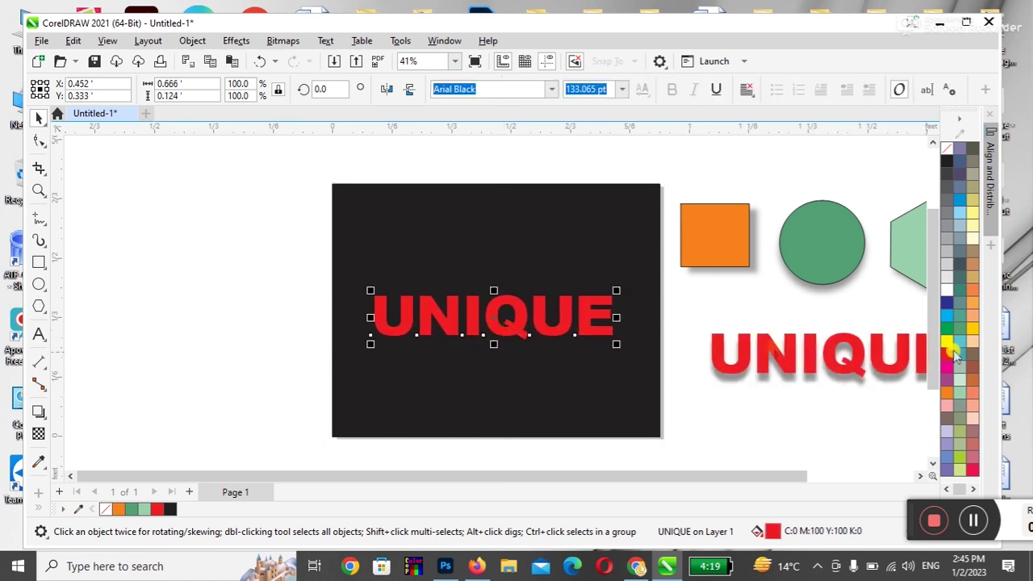
left_click(947, 161)
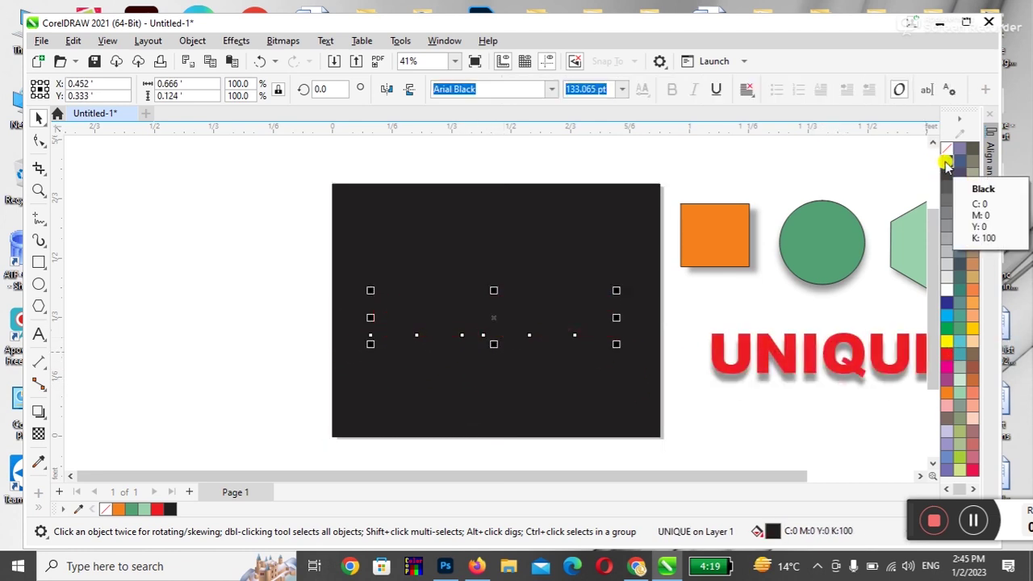
left_click(973, 489)
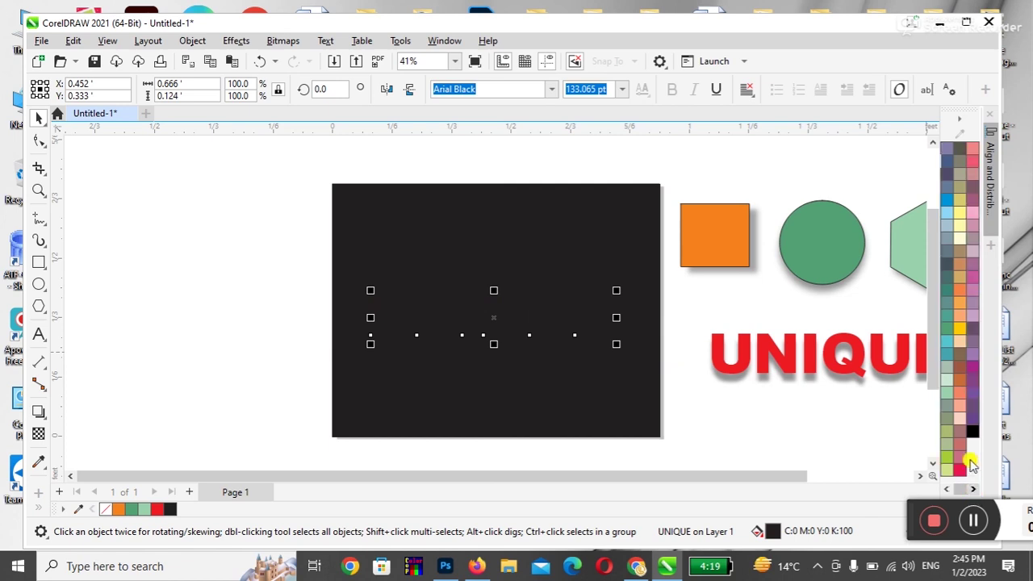
left_click(948, 489)
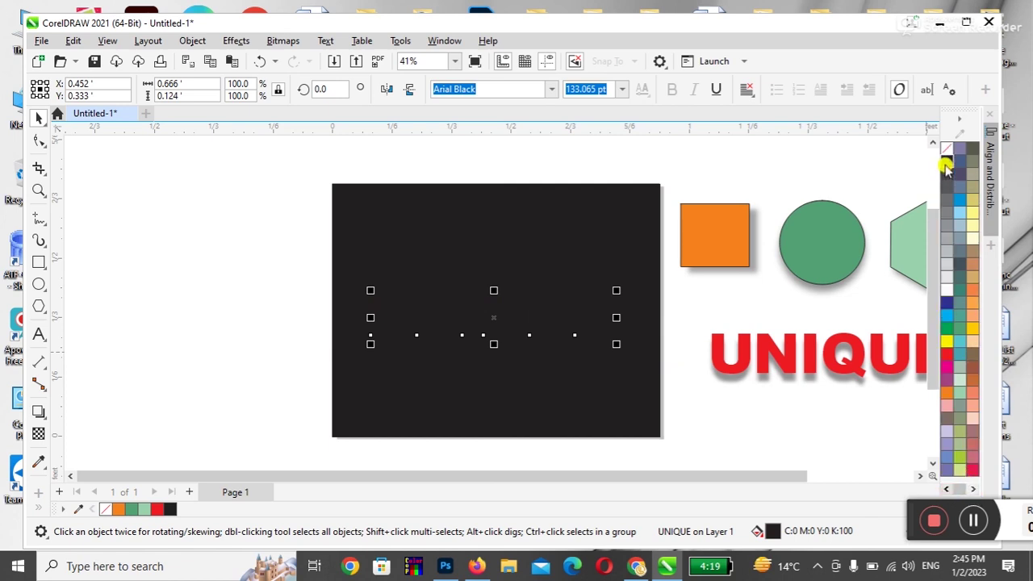
- Fill both the UNIQUE text and the background rectangle with the solid black swatch (C100 M100 Y100 K100)
left_click(974, 490)
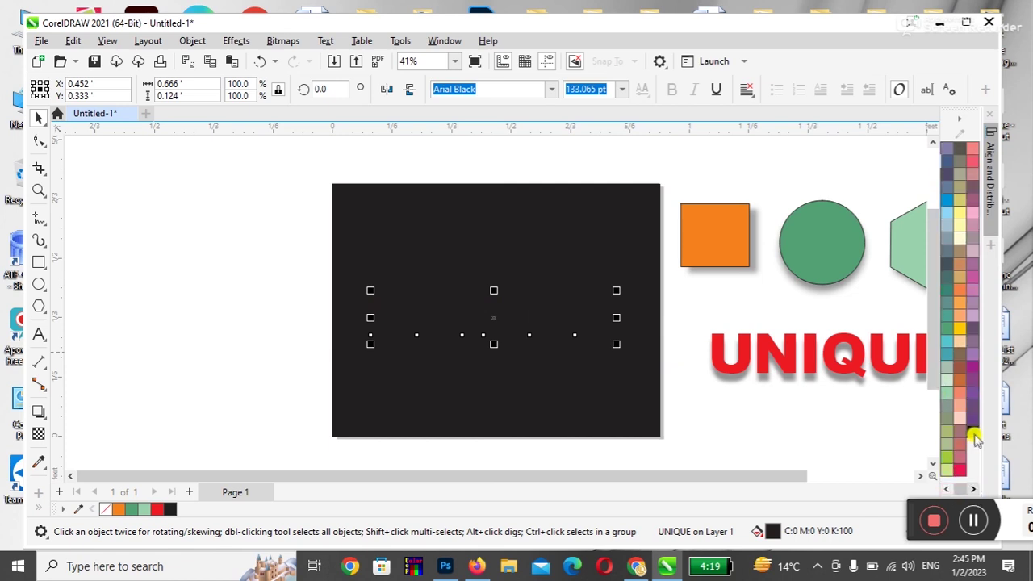
left_click(973, 437)
left_click(572, 395)
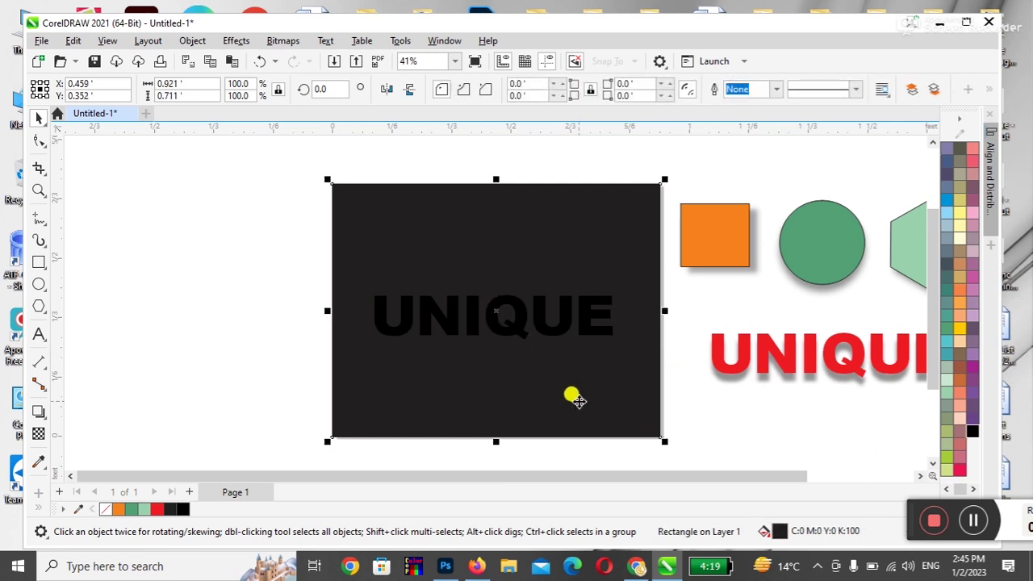
left_click(973, 431)
left_click(776, 424)
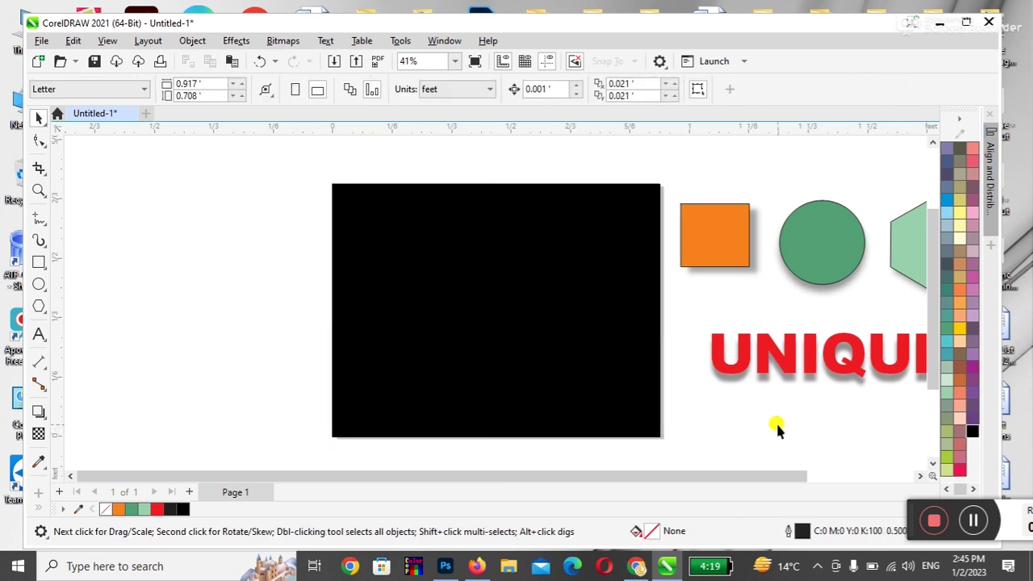
- Apply the Medium Glow shadow preset to the black UNIQUE text on the rectangle
left_click(490, 331)
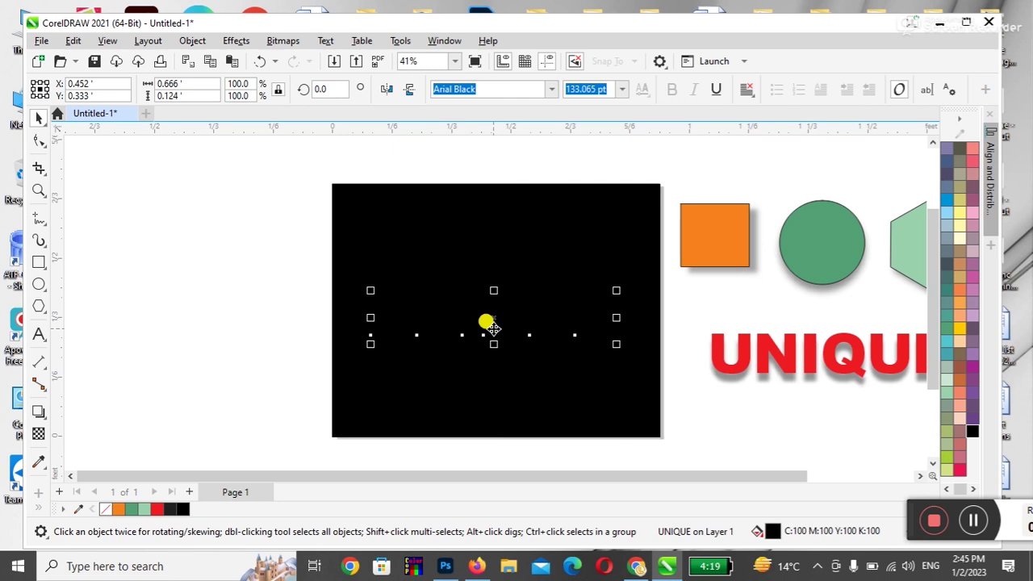
left_click(39, 412)
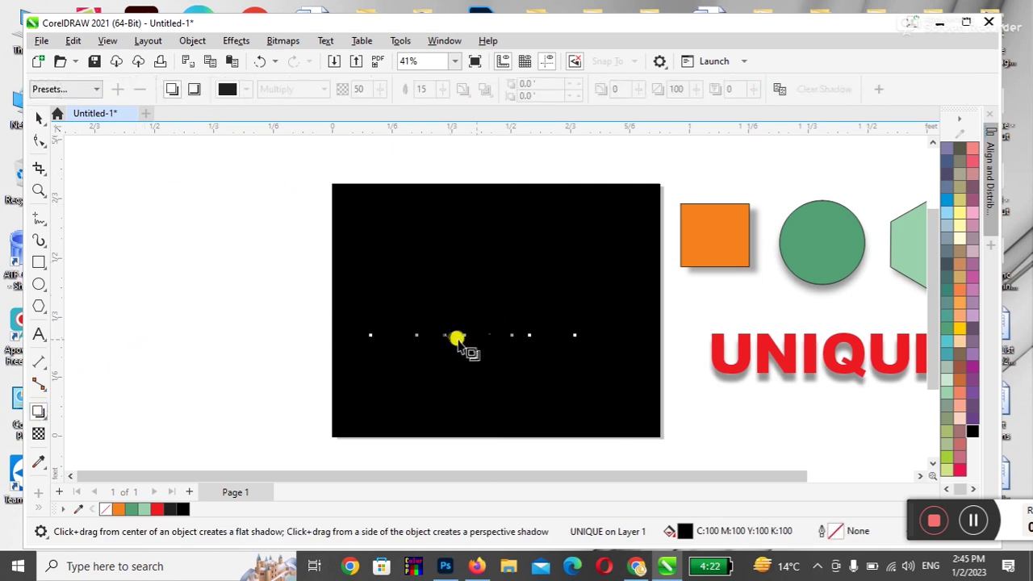
left_click(95, 91)
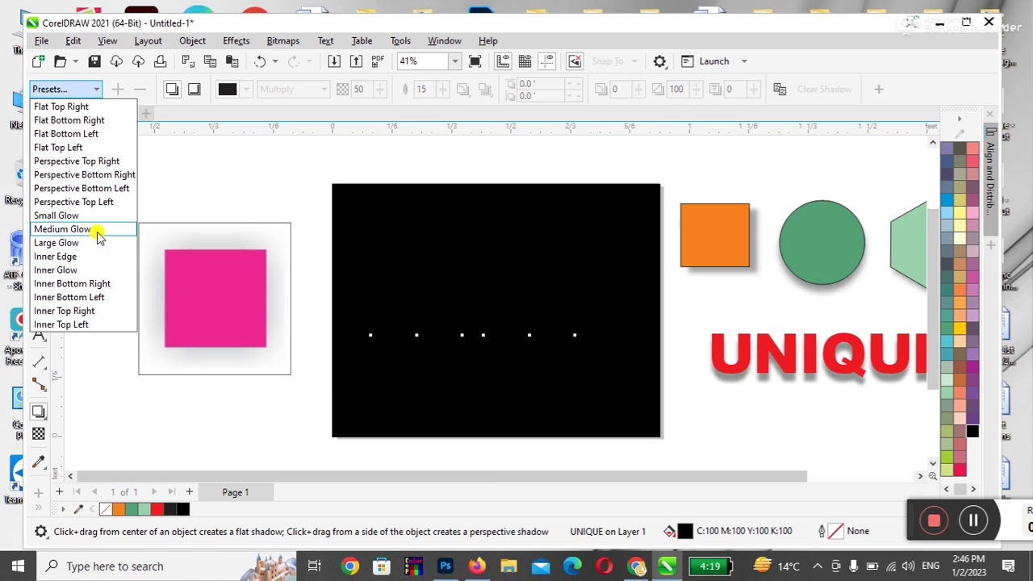
left_click(97, 233)
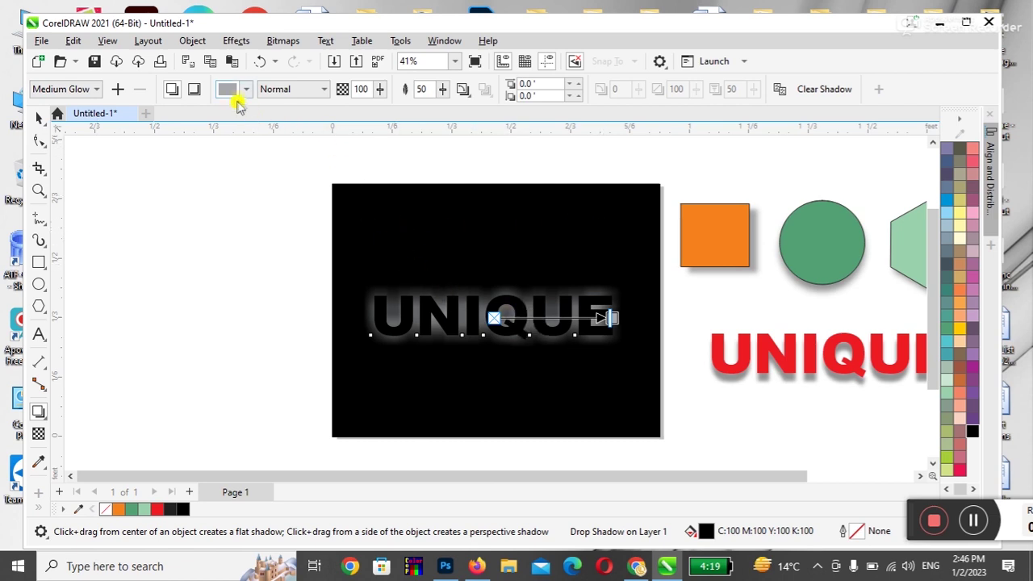
- Change the text glow's colour to yellow from the CMYK palette
left_click(249, 90)
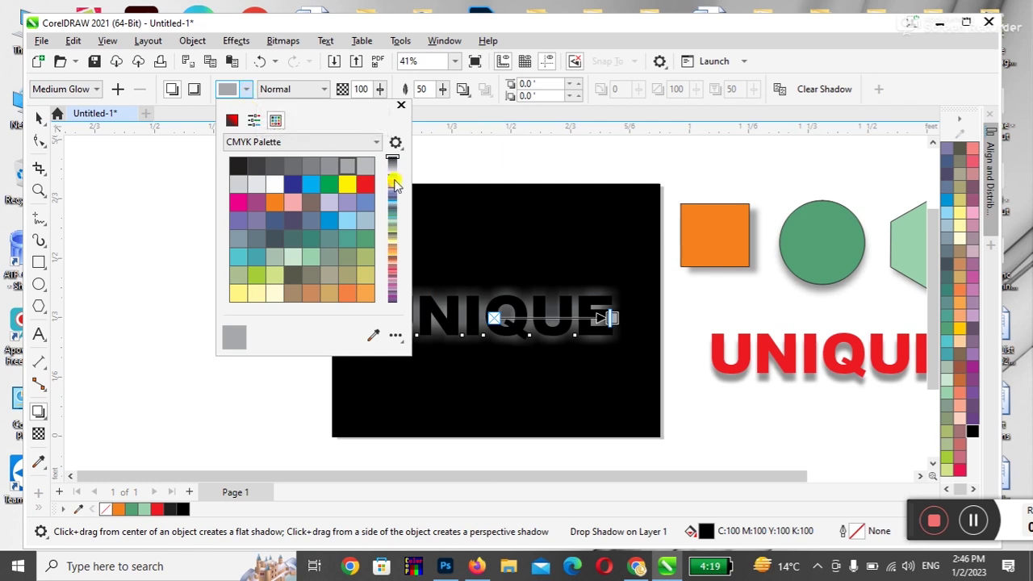
left_click(347, 187)
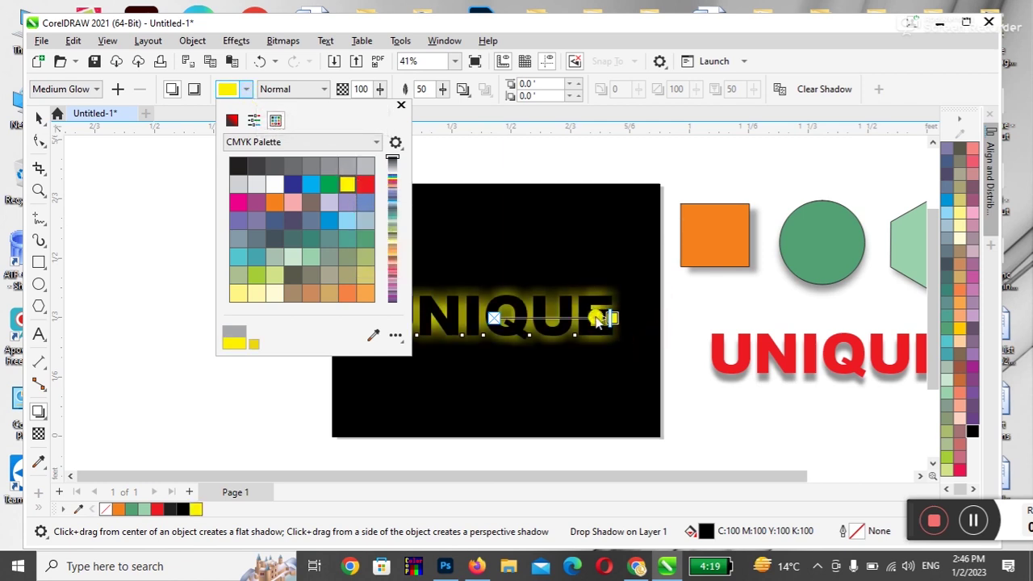
left_click(494, 320)
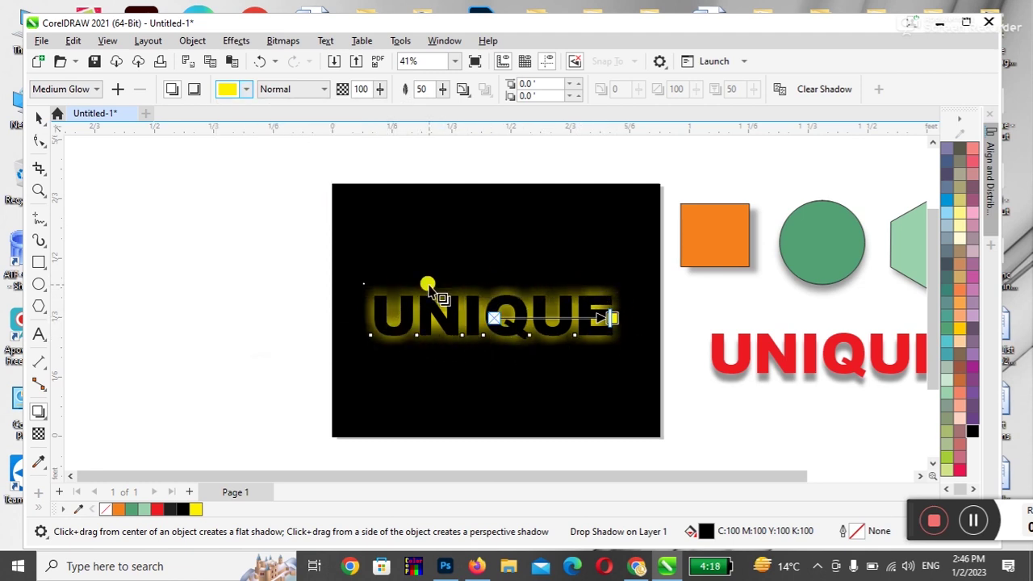
- Set the yellow glow's feathering to 23 and its opacity to 99
left_click_drag(442, 88, 465, 116)
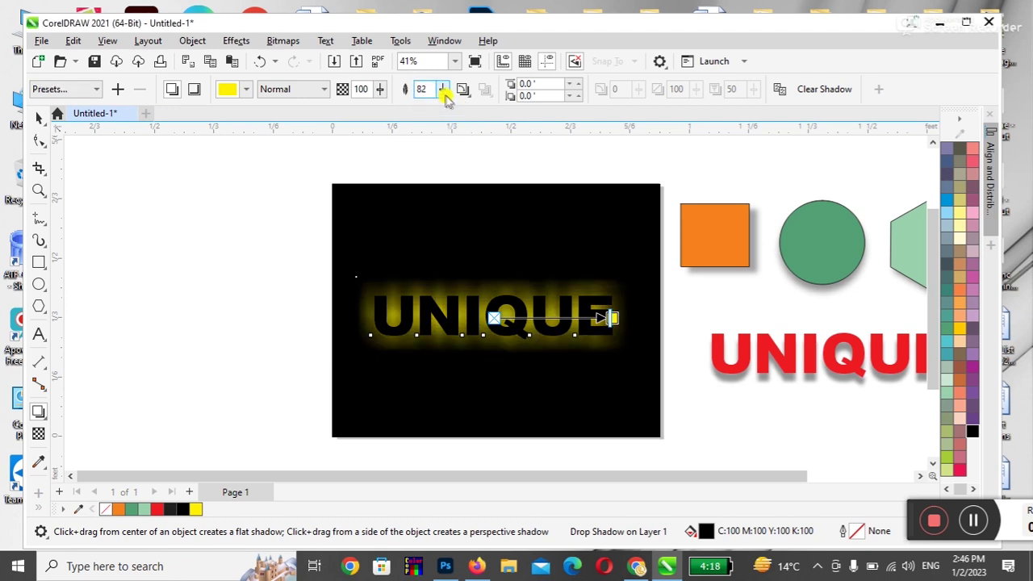
left_click_drag(443, 88, 395, 119)
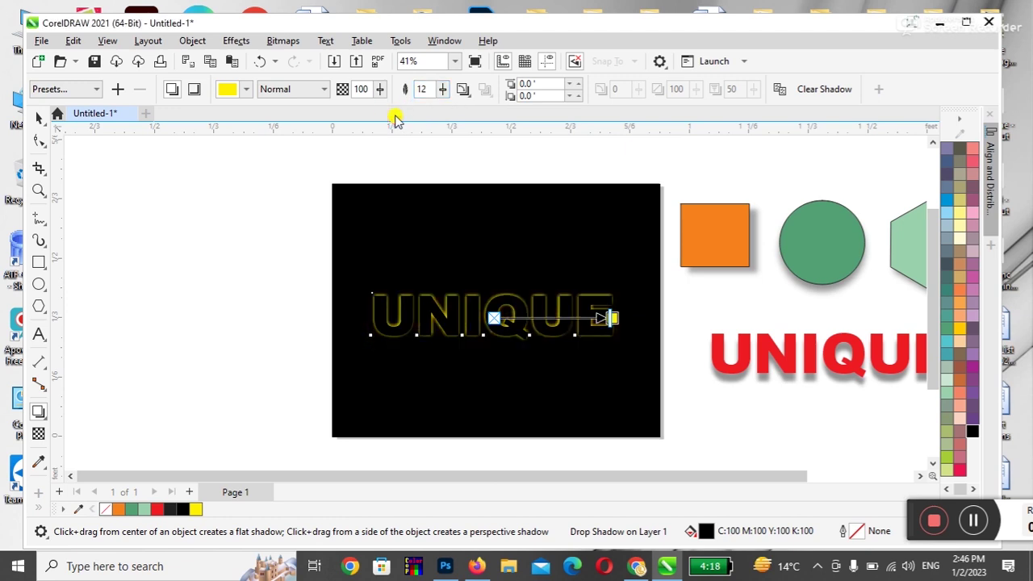
left_click_drag(440, 90, 453, 115)
left_click_drag(379, 88, 406, 119)
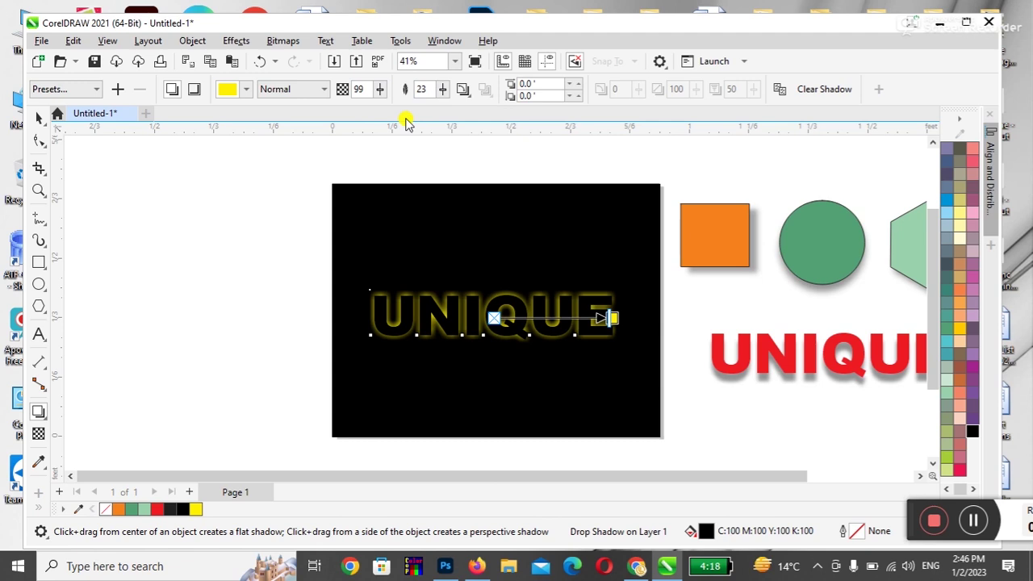
- Try the Inside, Middle, Outside, Average and Gaussian Blur feather directions on the glow
left_click(465, 92)
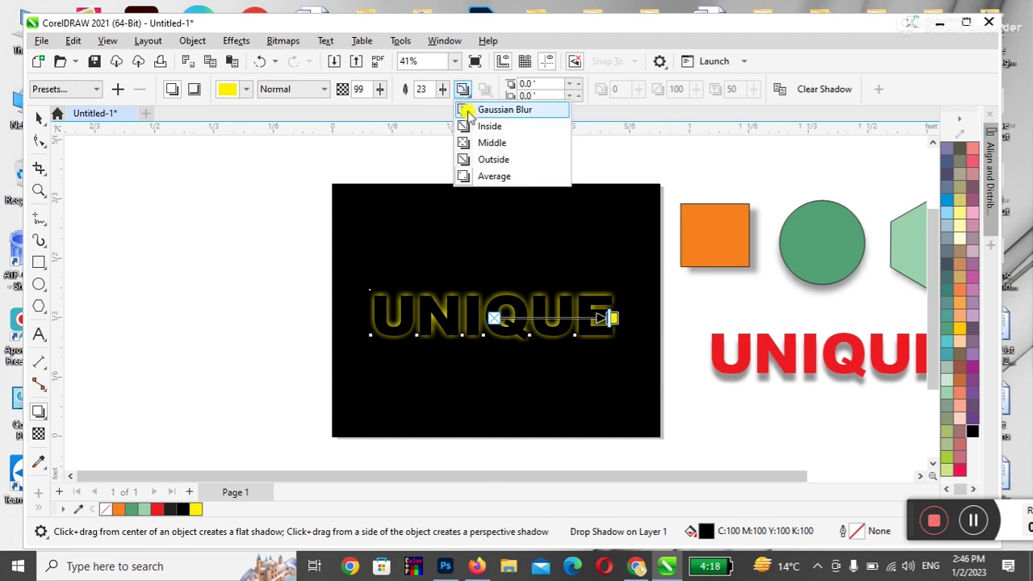
left_click(465, 126)
left_click(463, 90)
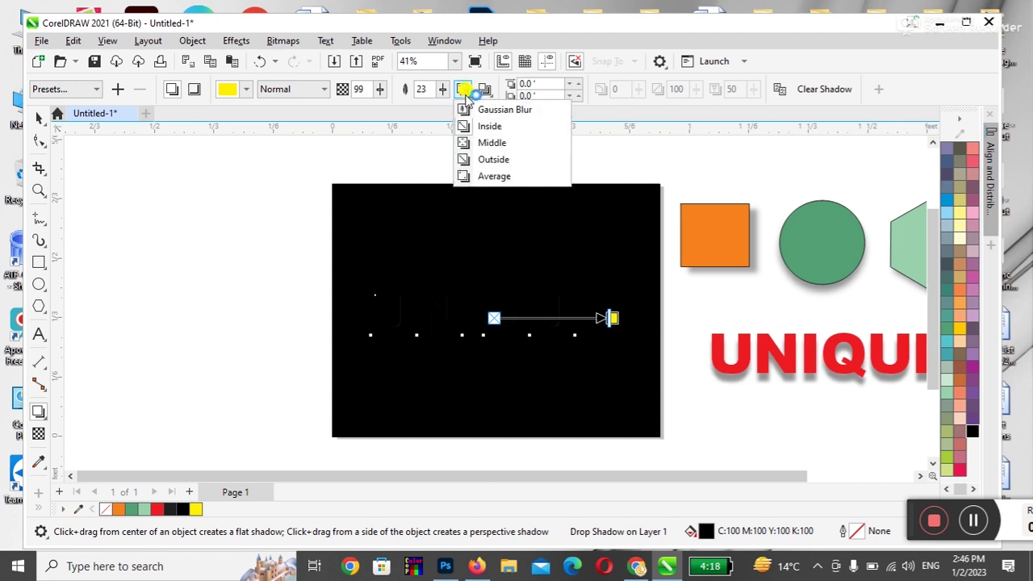
left_click(468, 143)
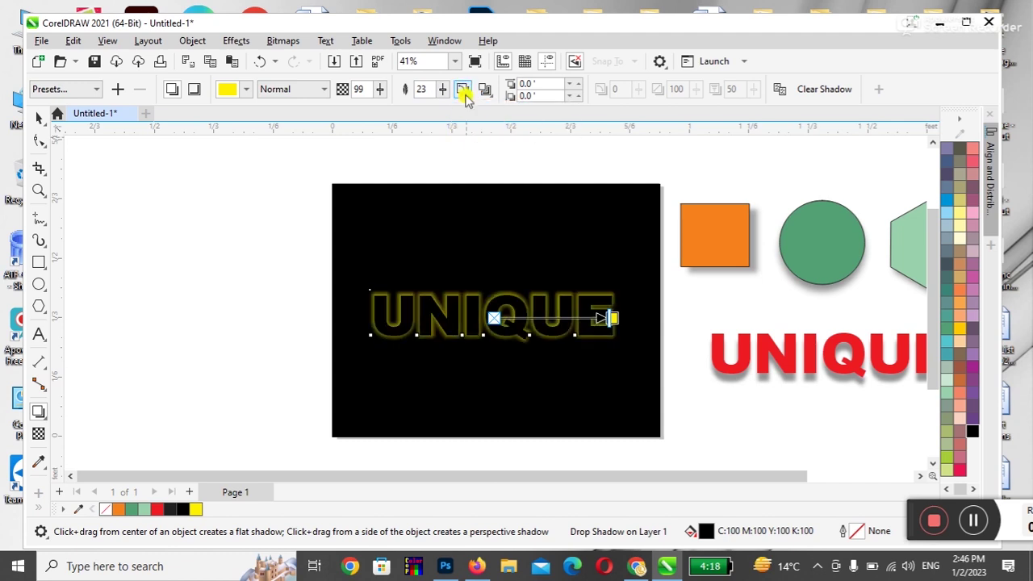
left_click(464, 90)
left_click(468, 159)
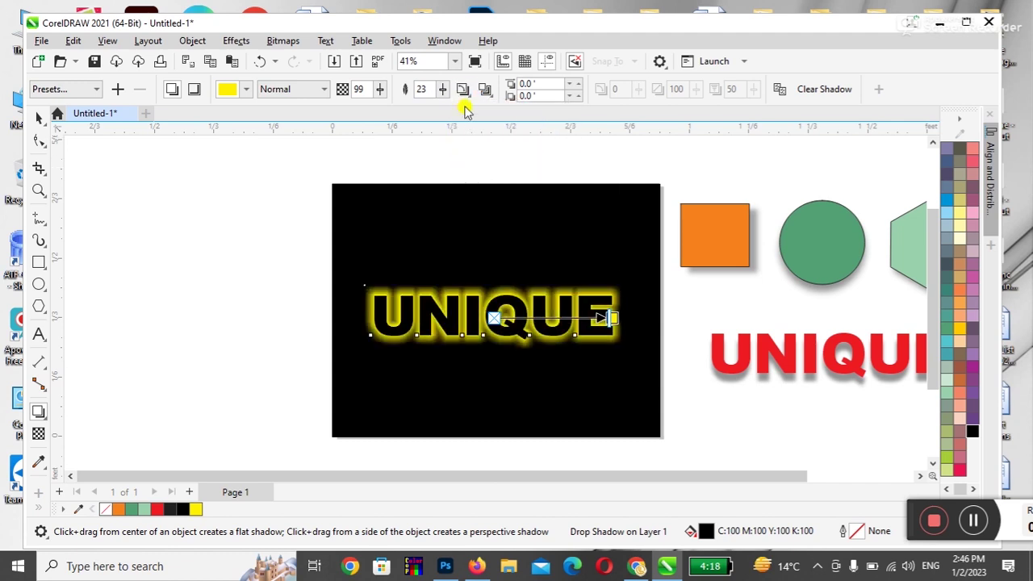
left_click(463, 89)
left_click(472, 177)
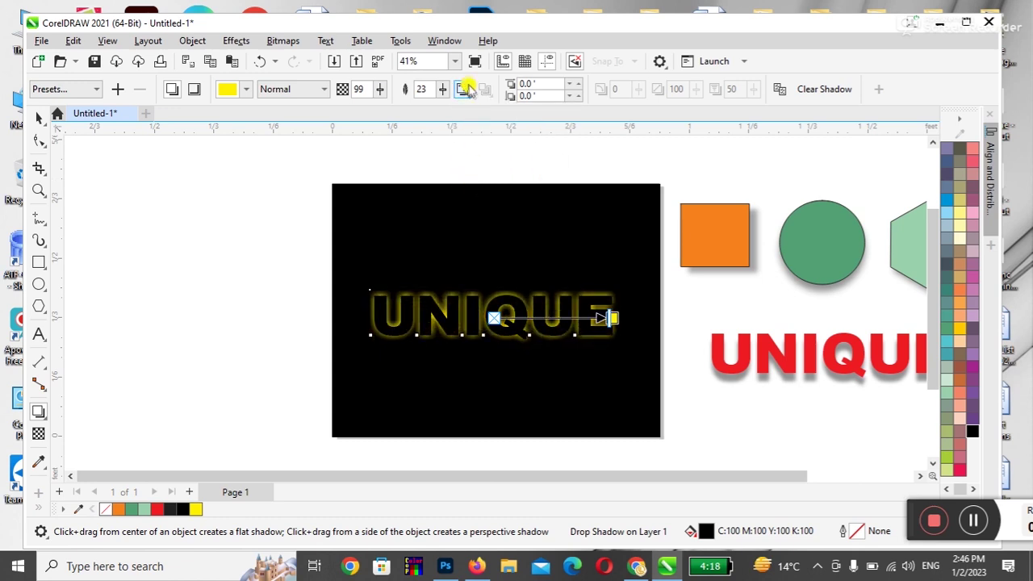
left_click(464, 90)
left_click(468, 110)
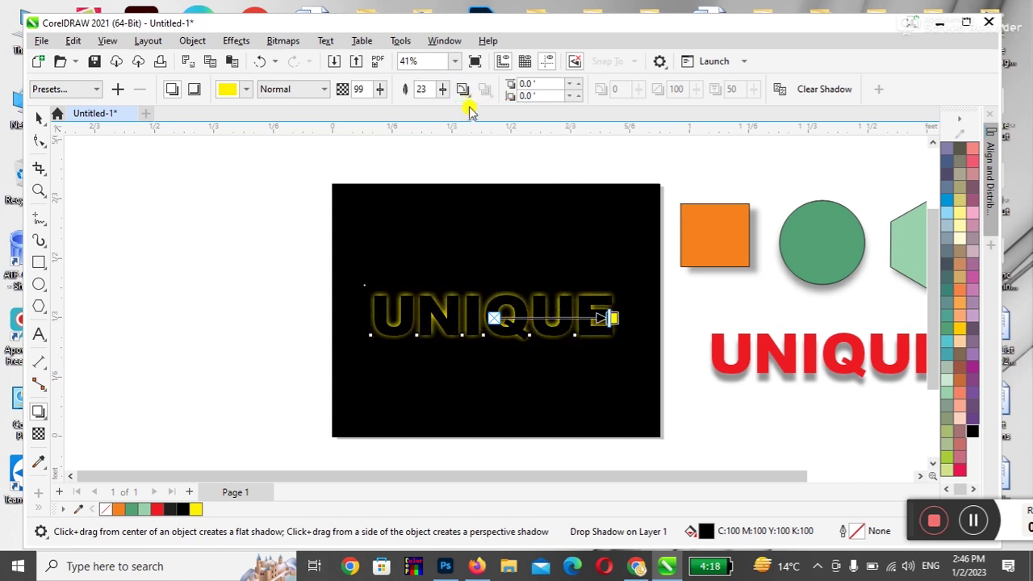
- Set the glow's feather direction to Outside
left_click(464, 90)
left_click(467, 160)
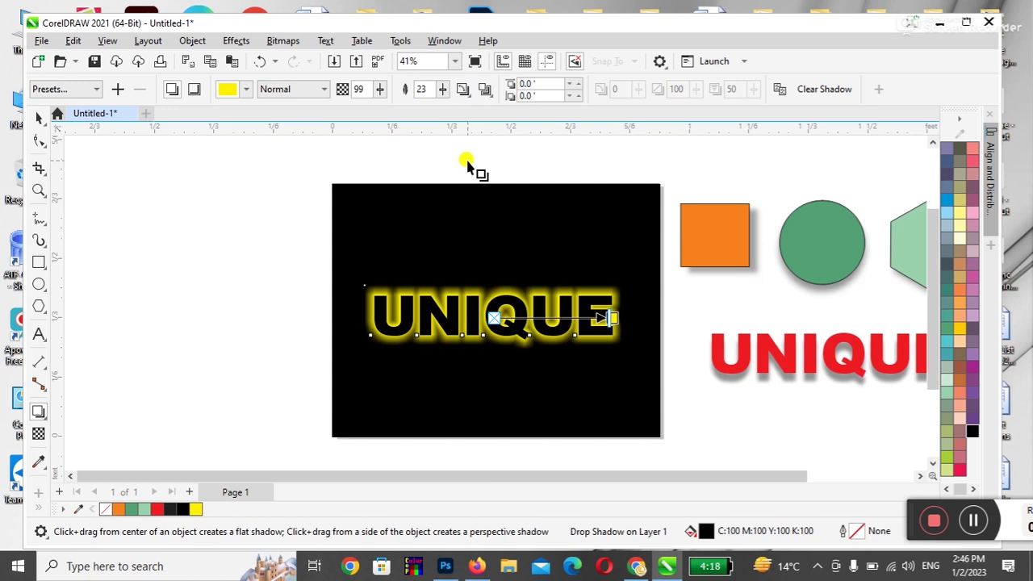
left_click(463, 89)
- Try the Squared, Linear, Inverse Squared and Flat feather edges on the glow
left_click(486, 90)
left_click(487, 91)
left_click(487, 91)
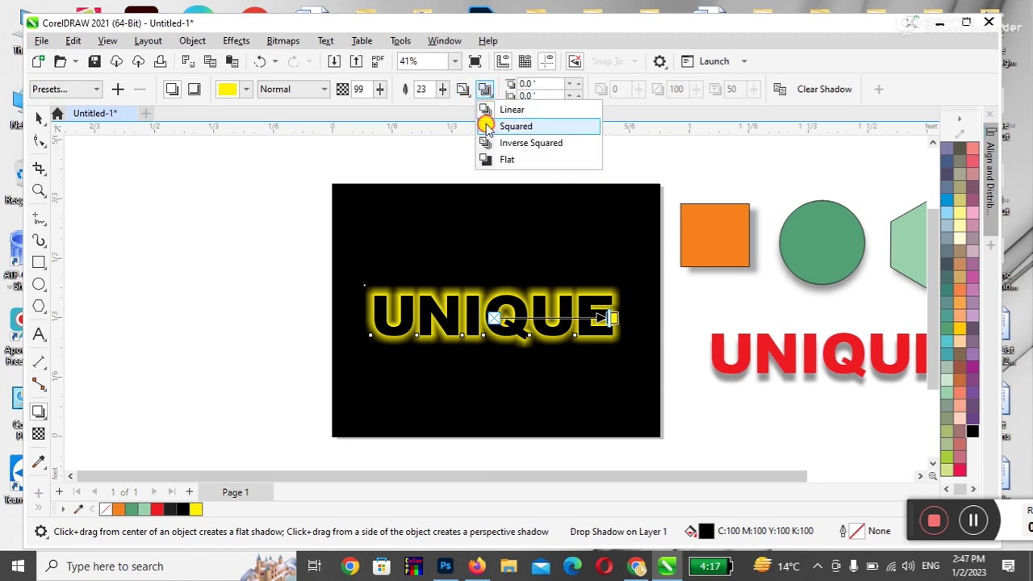
left_click(487, 127)
left_click(486, 90)
left_click(486, 110)
left_click(485, 89)
left_click(487, 144)
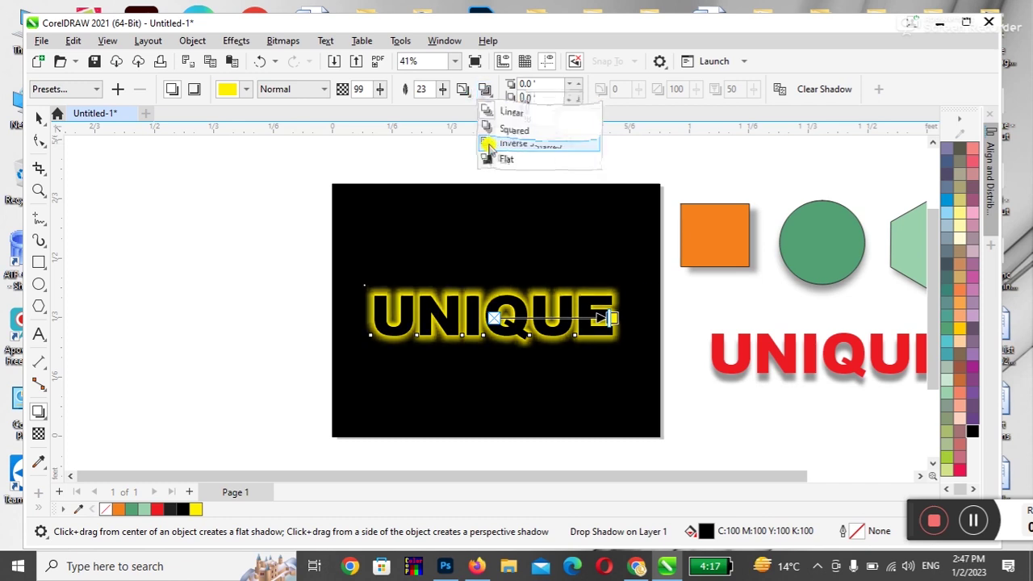
left_click(485, 89)
left_click(489, 159)
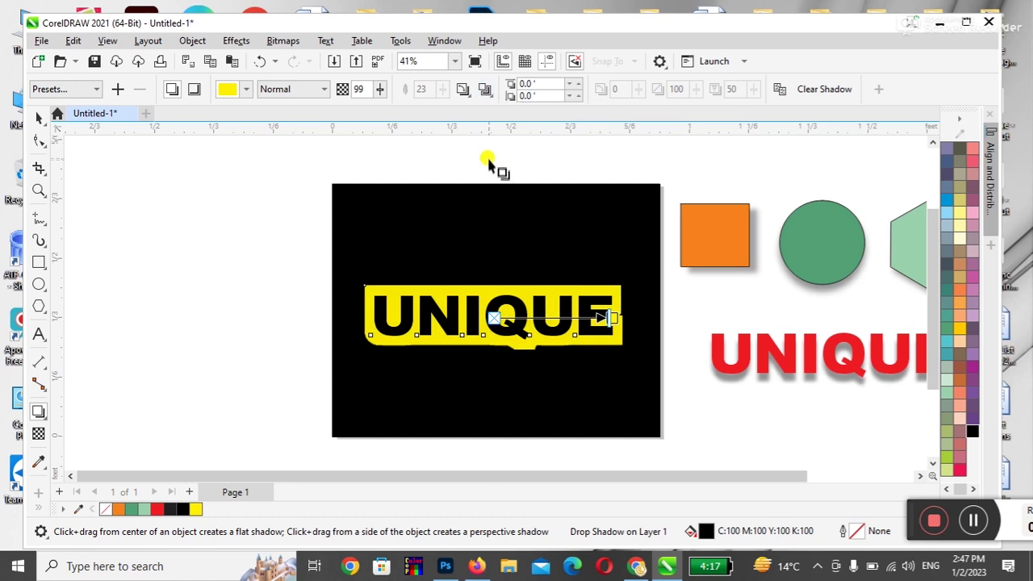
- Set the glow's feather edge to Linear
left_click(485, 89)
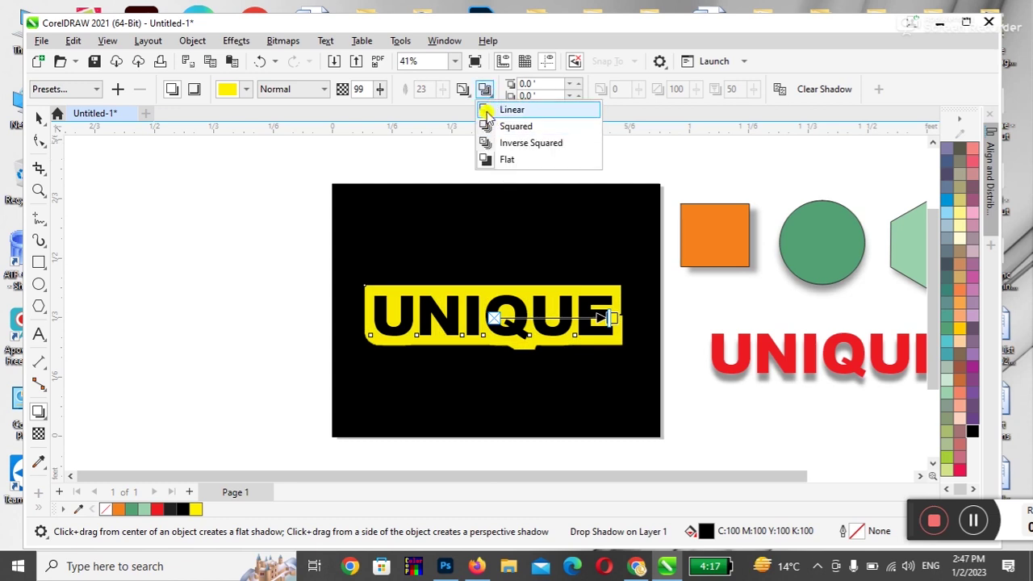
left_click(488, 112)
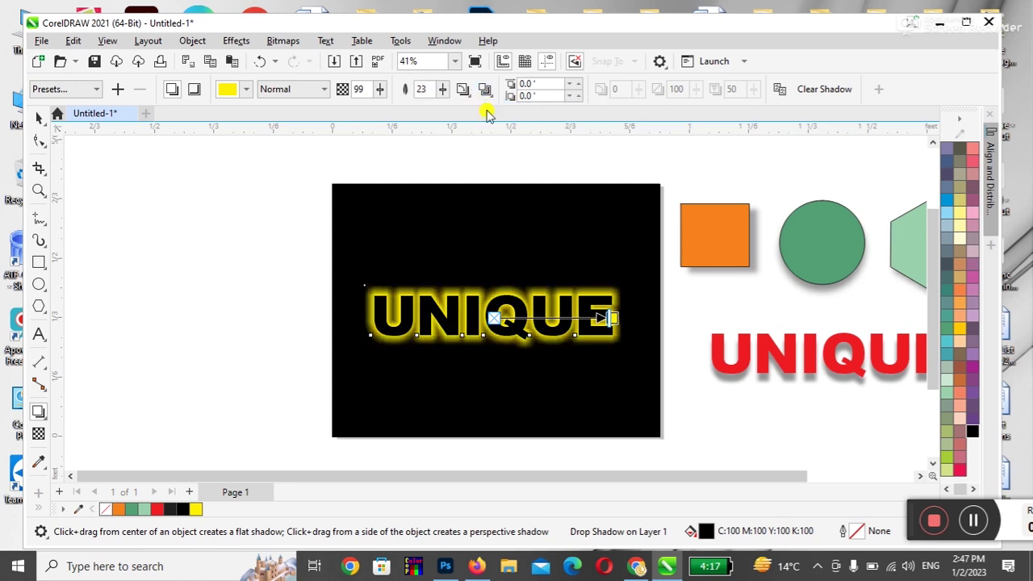
- Try offsetting the glow 0.2 feet horizontally and 0.2 feet vertically, resetting each offset to 0.0
left_click(578, 86)
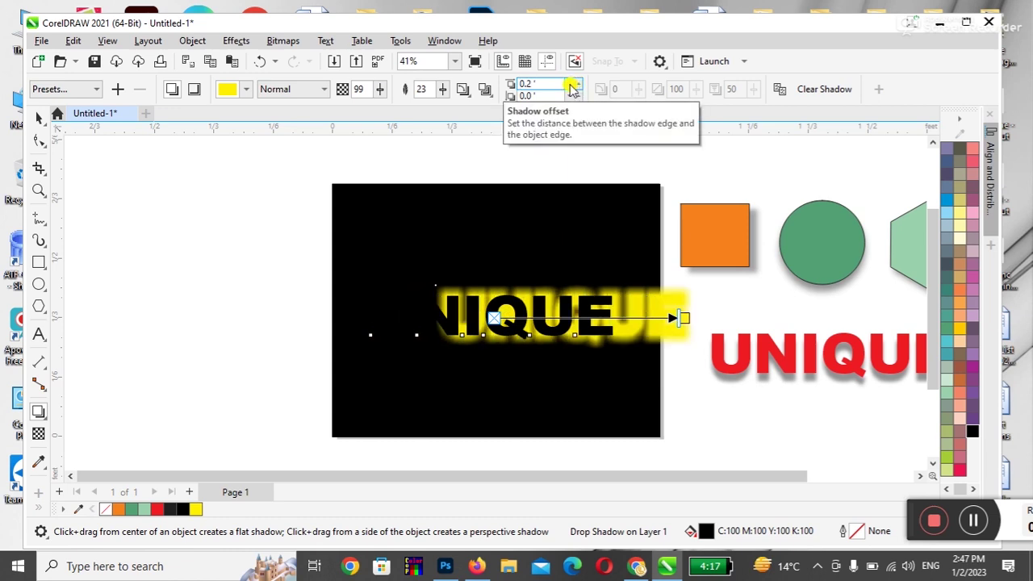
left_click(574, 92)
left_click(574, 93)
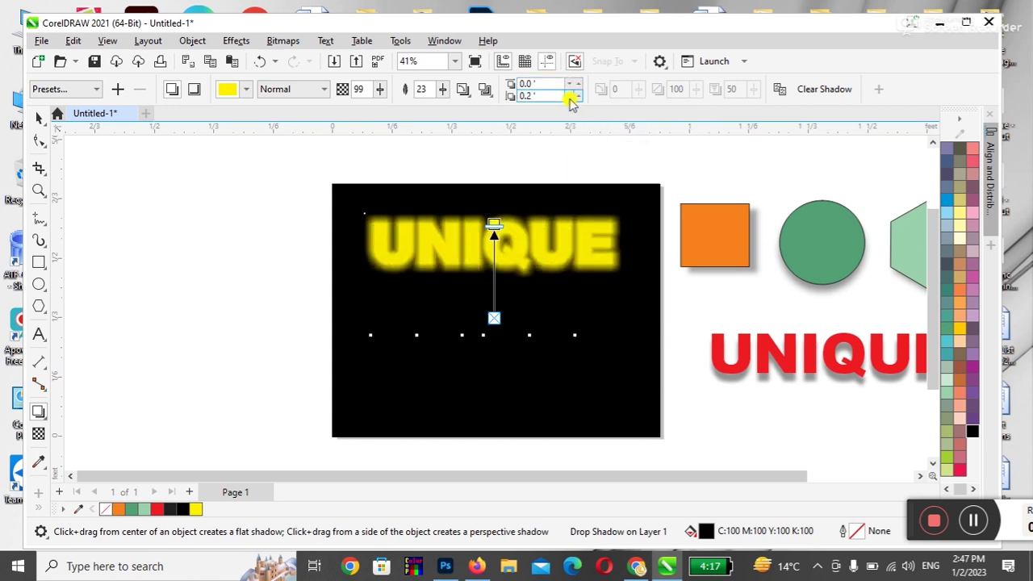
left_click(573, 99)
left_click(574, 100)
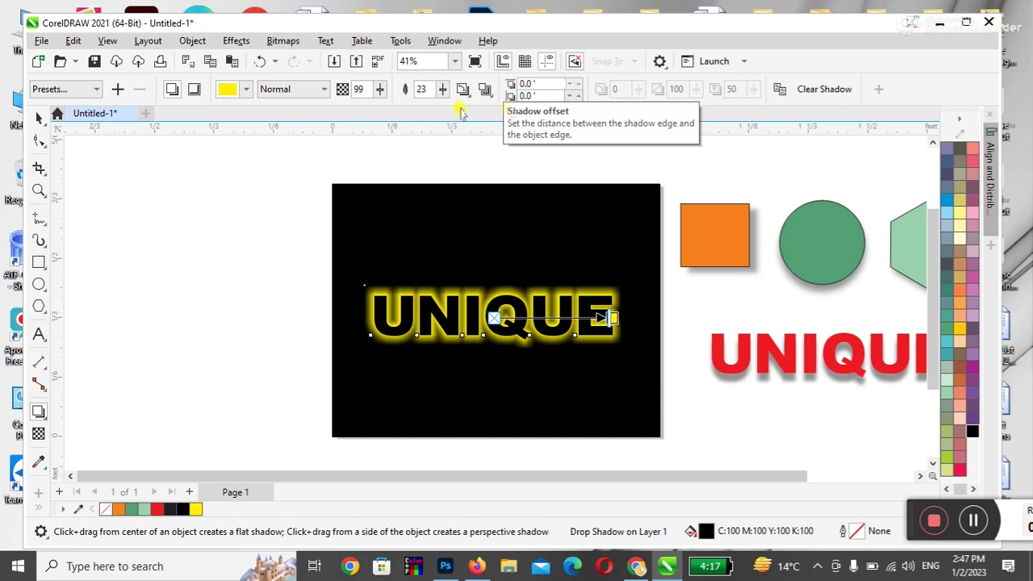
- Try the Subtract, Invert, Behind, Hard Light and Red merge modes on the glow, and restore Normal
left_click(325, 91)
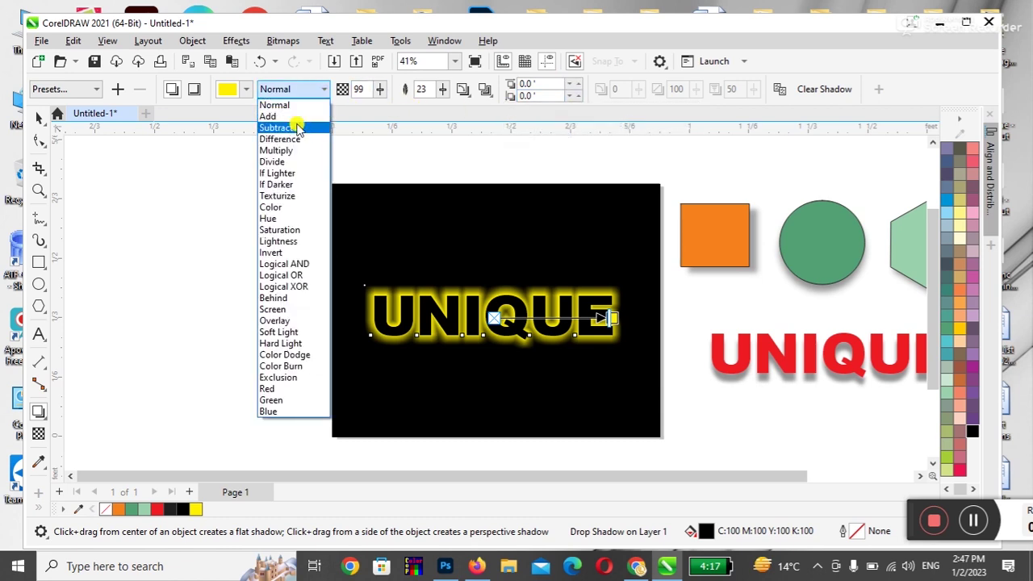
left_click(296, 128)
left_click(324, 89)
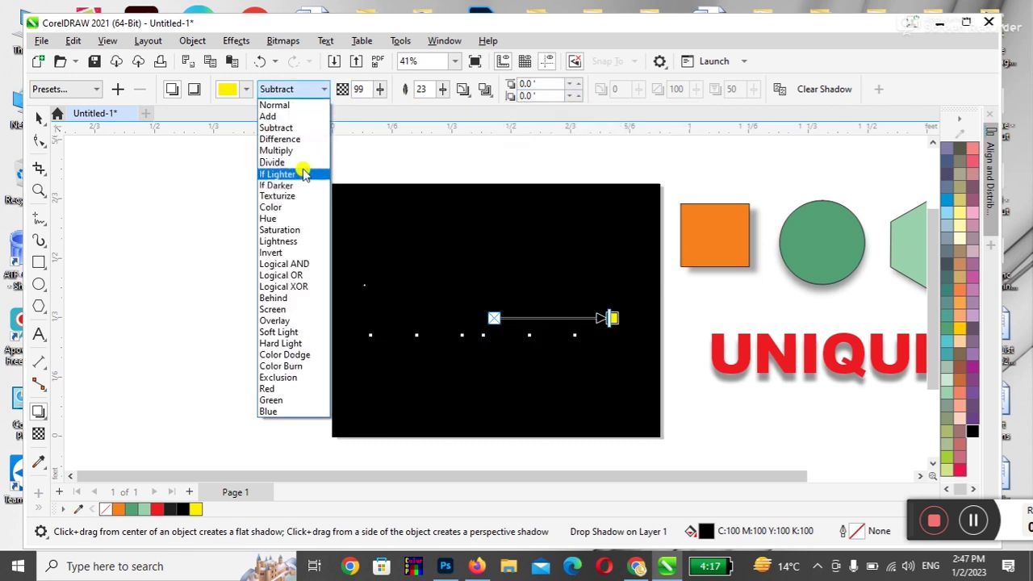
left_click(300, 253)
left_click(323, 89)
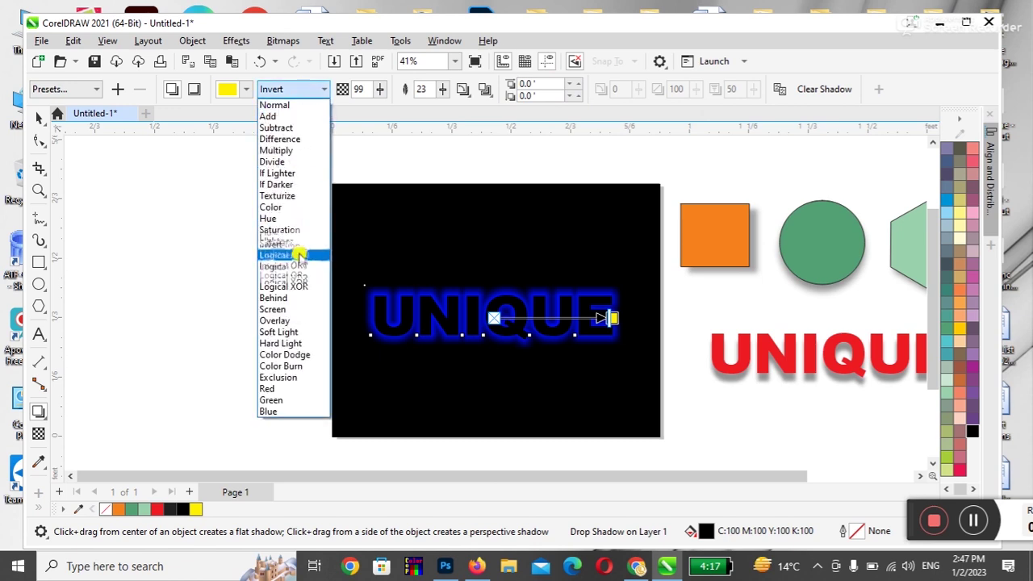
left_click(297, 304)
left_click(307, 89)
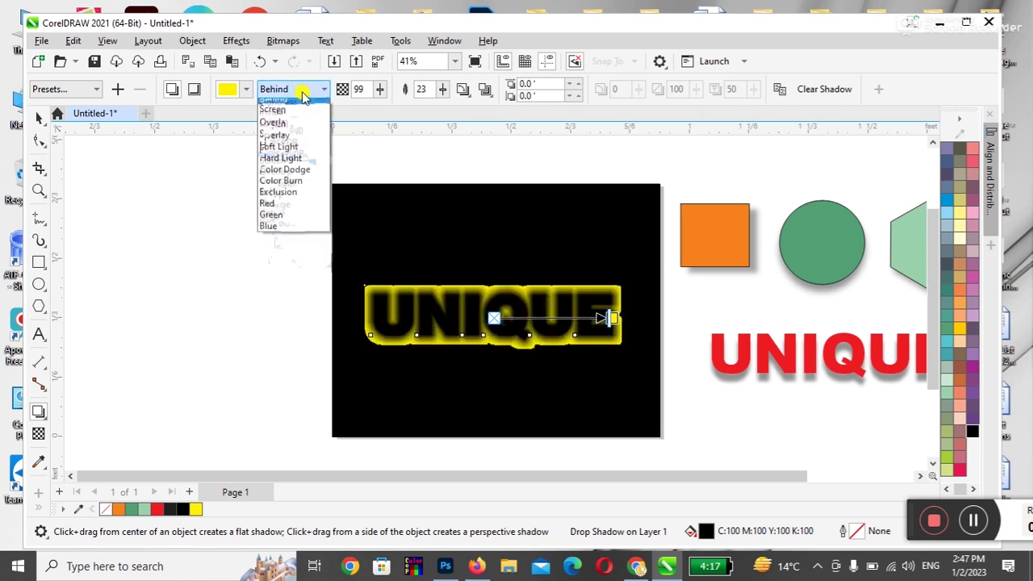
left_click(297, 343)
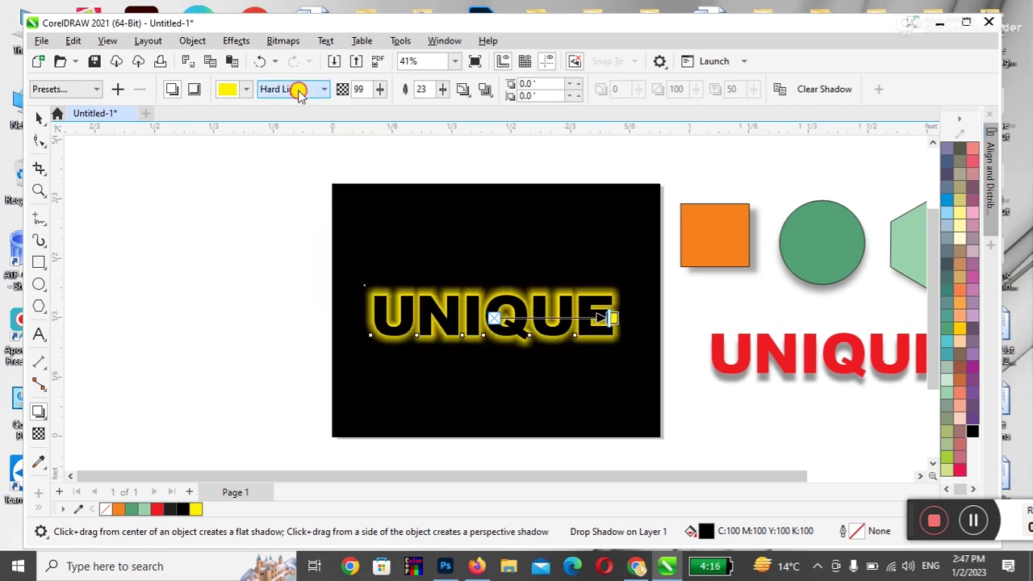
left_click(295, 89)
left_click(285, 390)
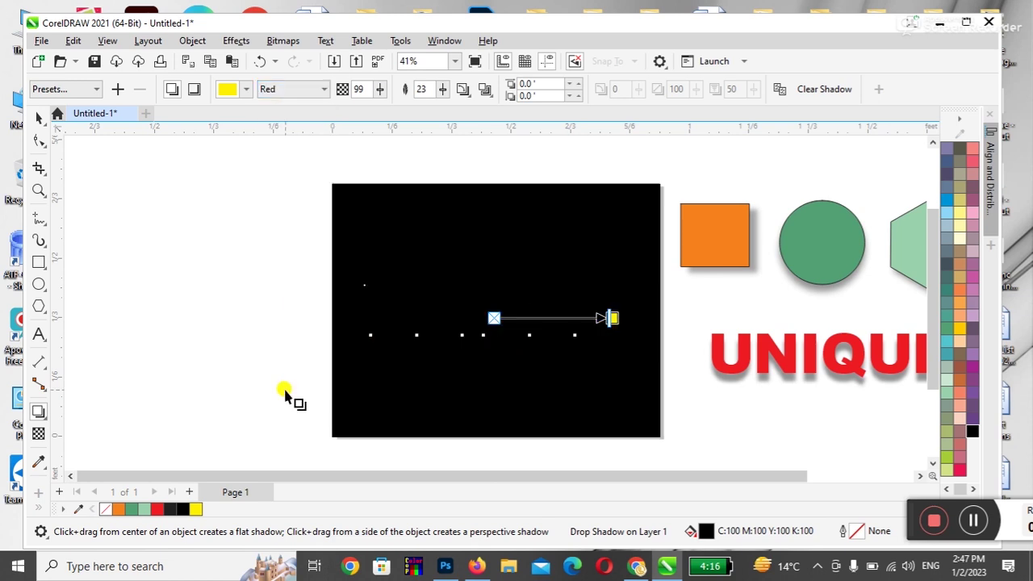
left_click(277, 89)
left_click(270, 105)
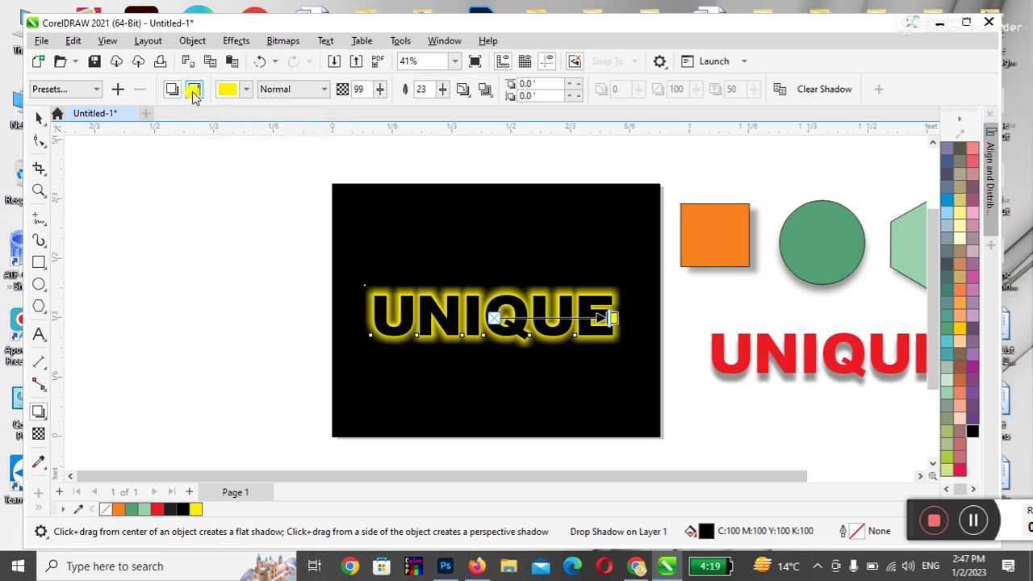
- Try the inner shadow type on the UNIQUE text over the black rectangle, restore the drop shadow and deselect the text
left_click(194, 91)
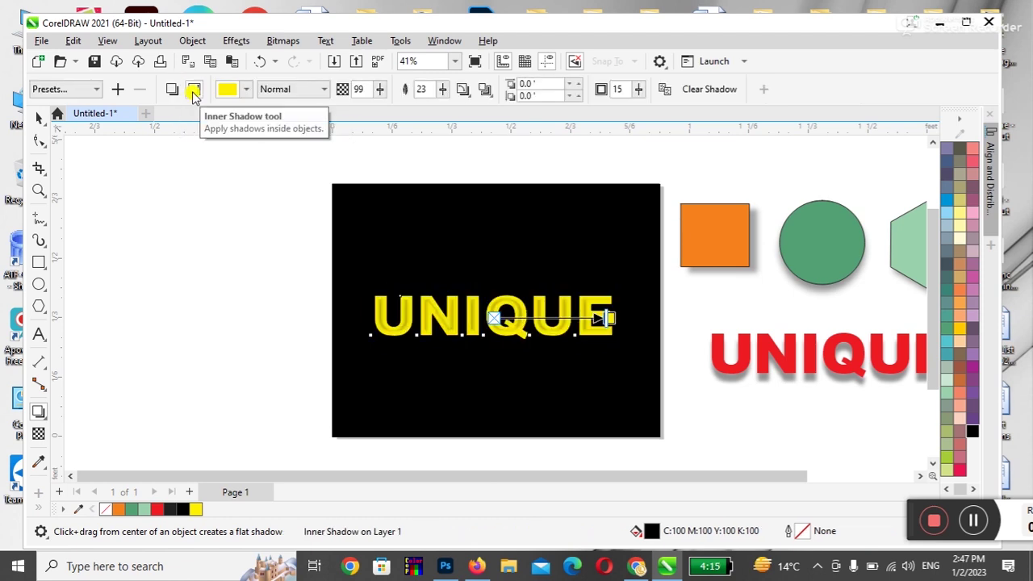
left_click(172, 91)
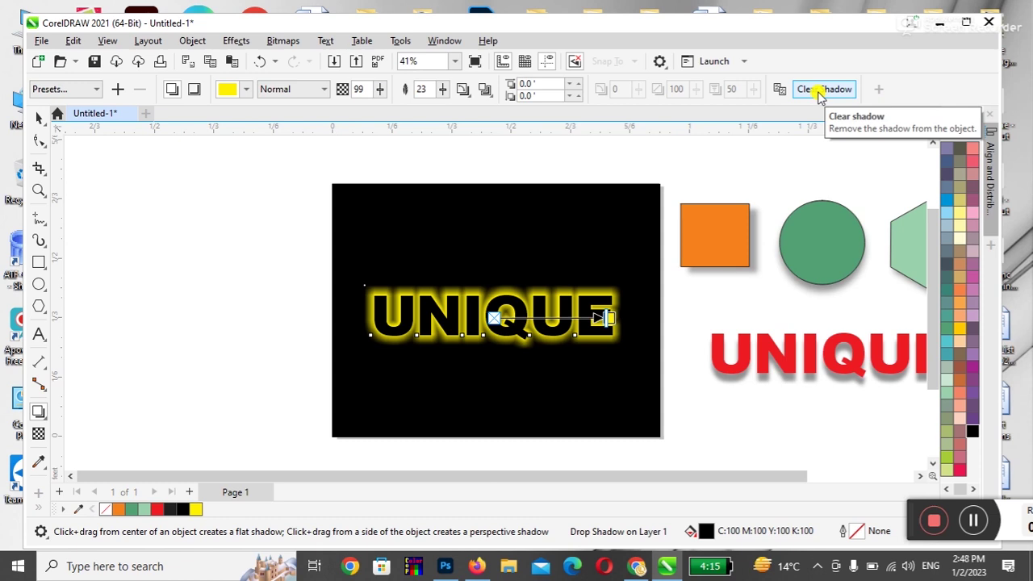
left_click(39, 118)
left_click(138, 224)
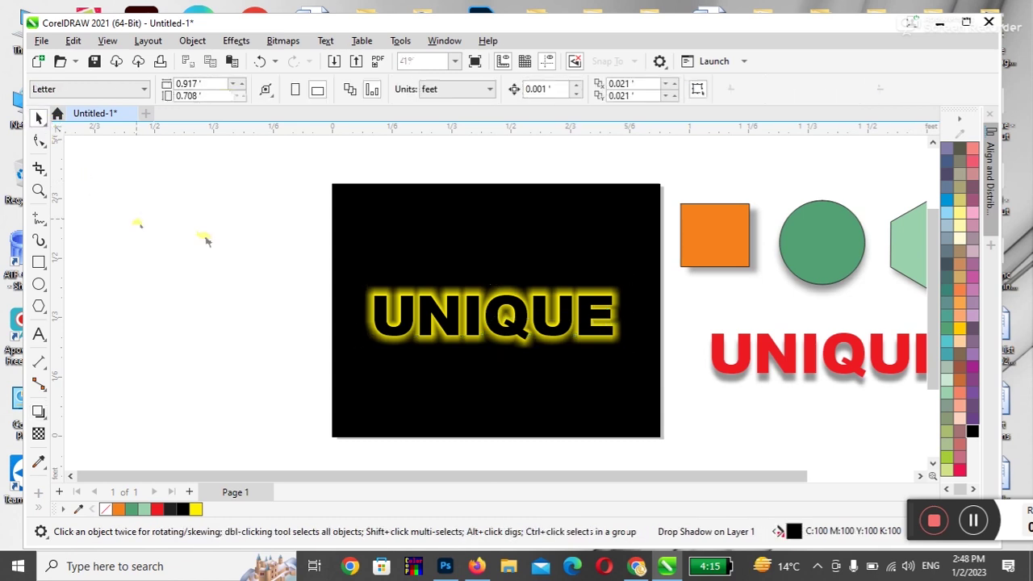
- Place a copy of the green circle, without its shadow, above the UNIQUE text in the black rectangle
left_click_drag(813, 268, 477, 253)
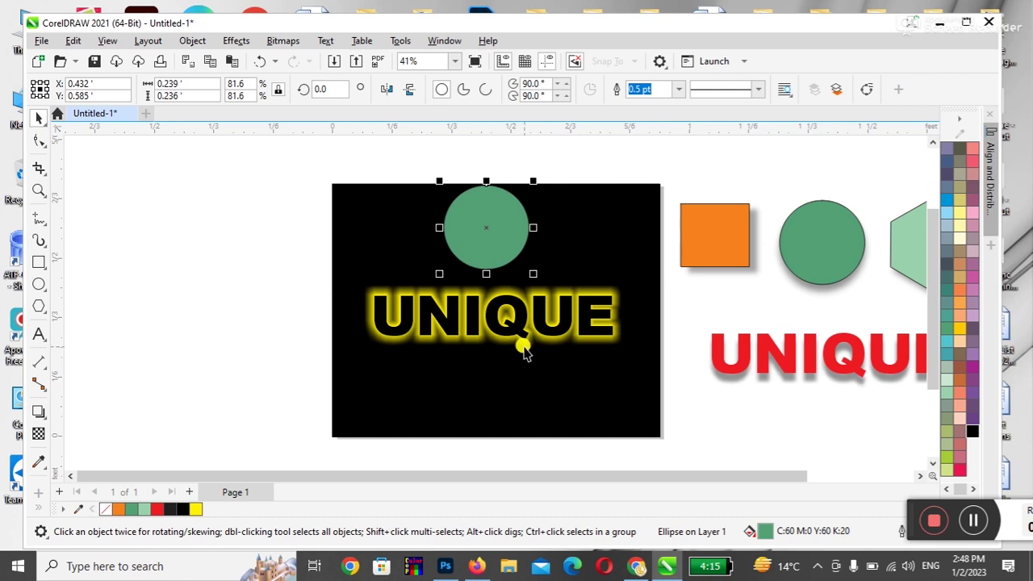
left_click(692, 304)
left_click(474, 230)
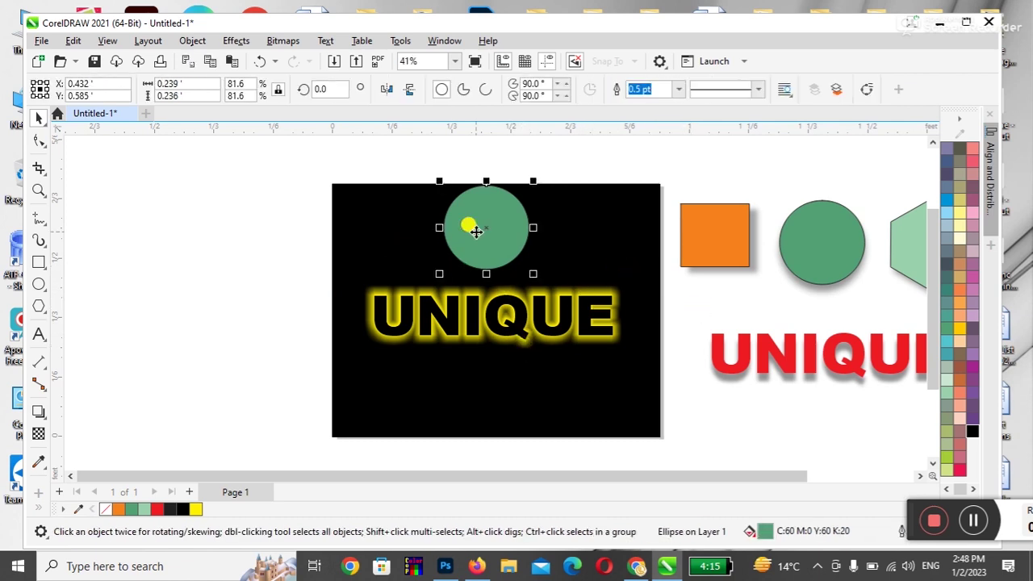
- Copy the UNIQUE text's yellow glow onto the green circle in the black rectangle, and clear the shadow from the circle
left_click(40, 416)
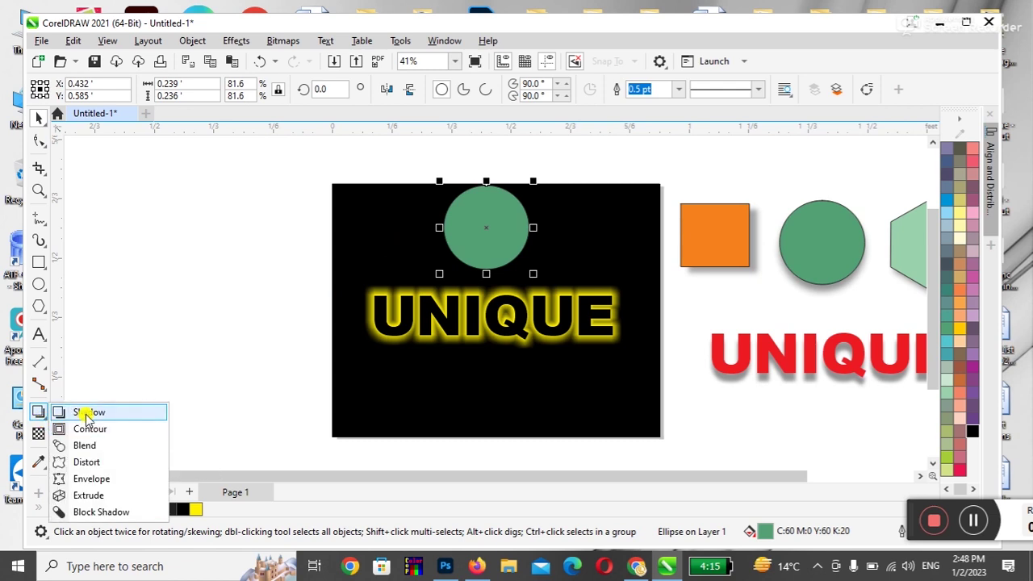
left_click(86, 414)
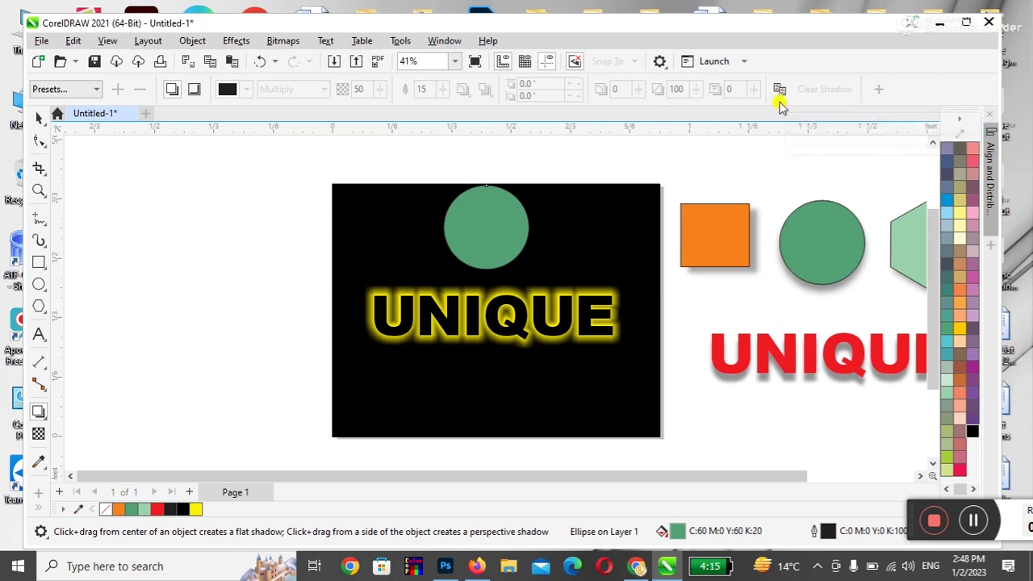
left_click(780, 92)
left_click(583, 291)
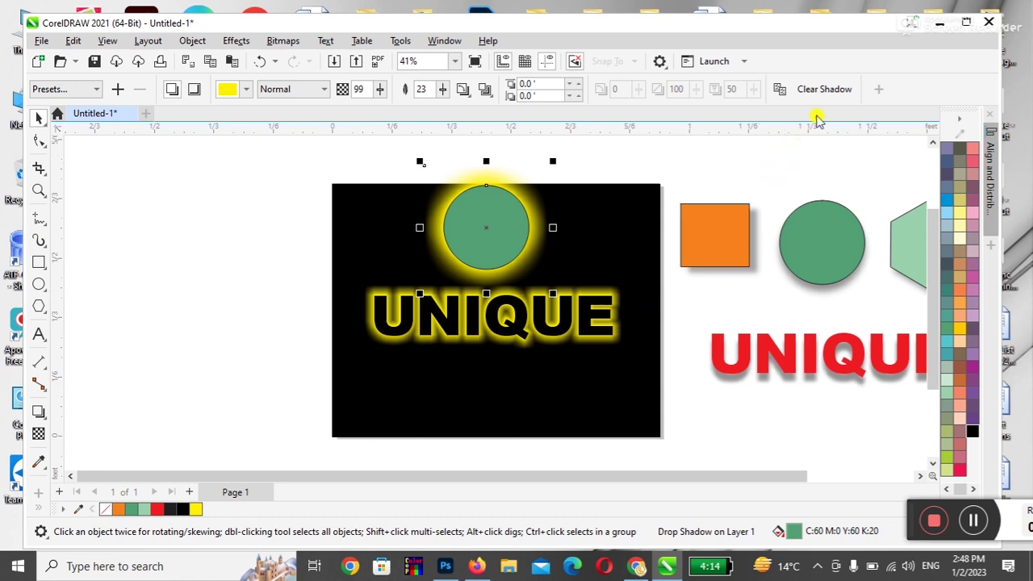
left_click(827, 92)
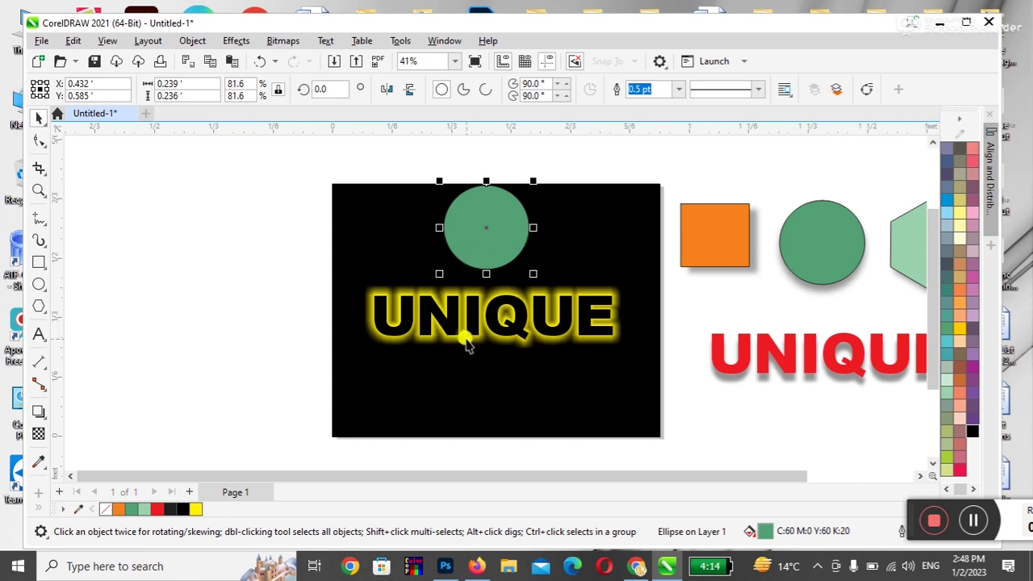
left_click(468, 339)
left_click(39, 415)
left_click(37, 412)
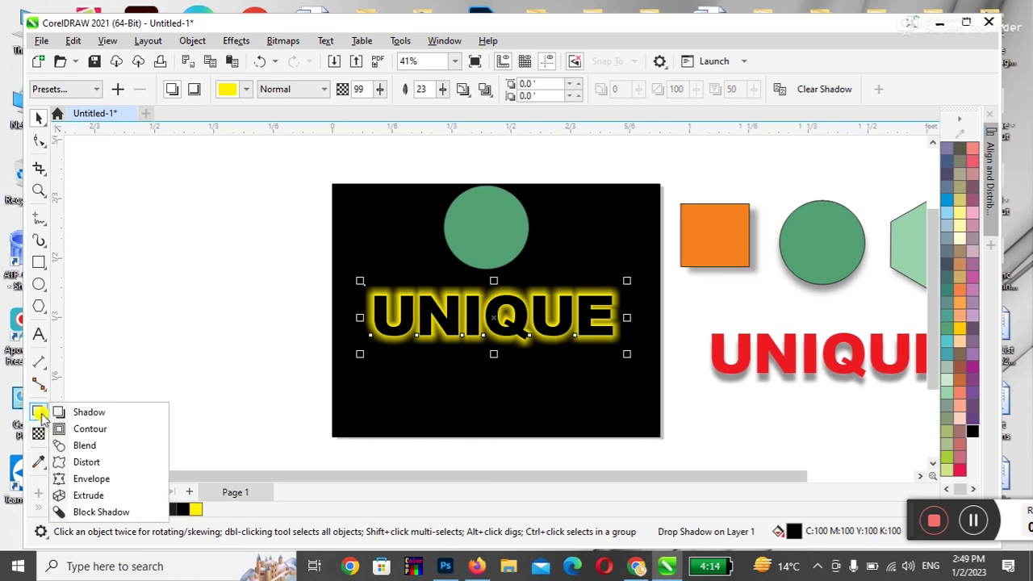
left_click(111, 311)
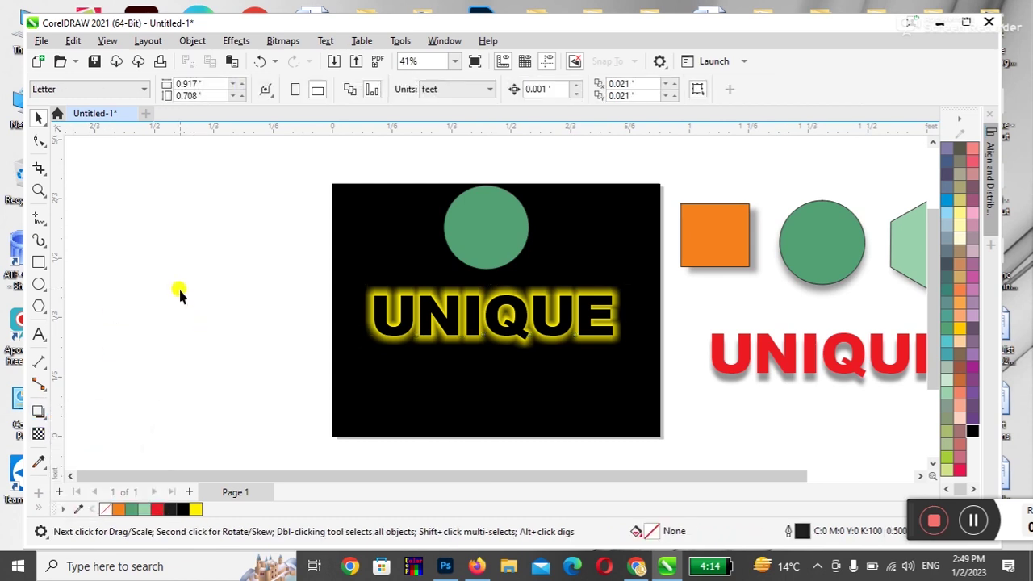
- Draw a square about 0.178 feet wide beside the black rectangle and add an outside contour with an offset of about 0.187 feet
left_click(39, 262)
left_click_drag(214, 242, 260, 295)
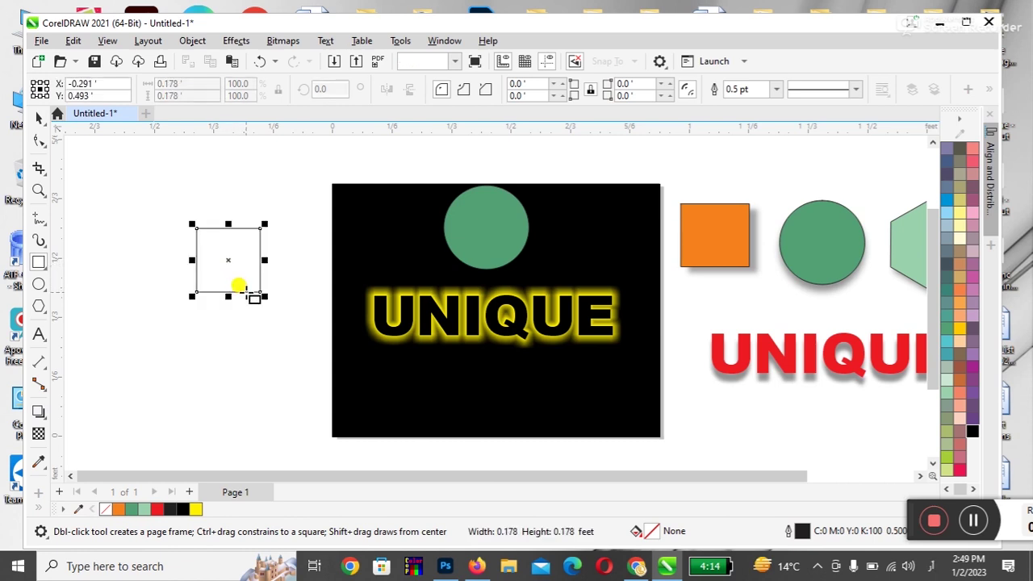
left_click(42, 416)
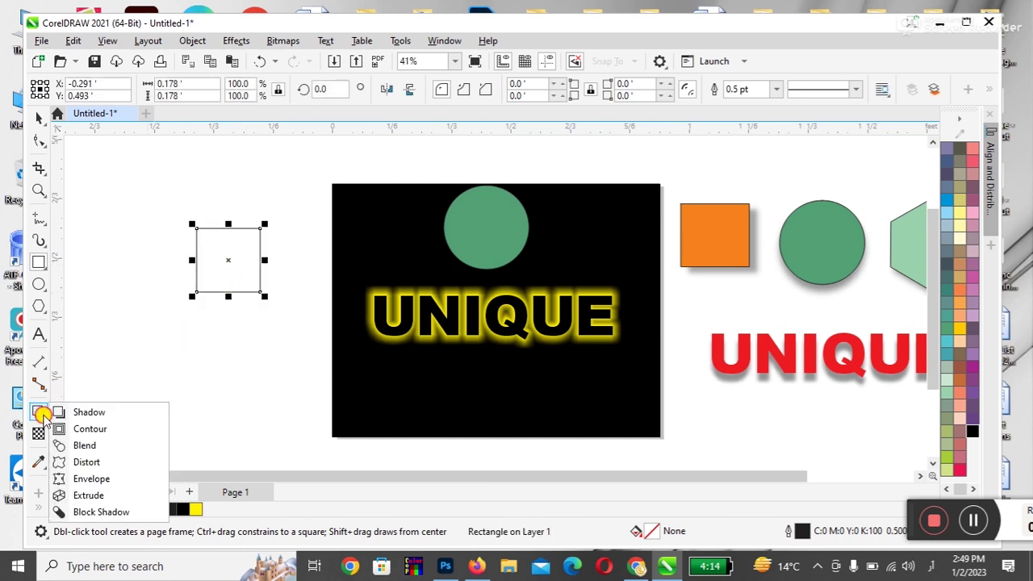
left_click(81, 434)
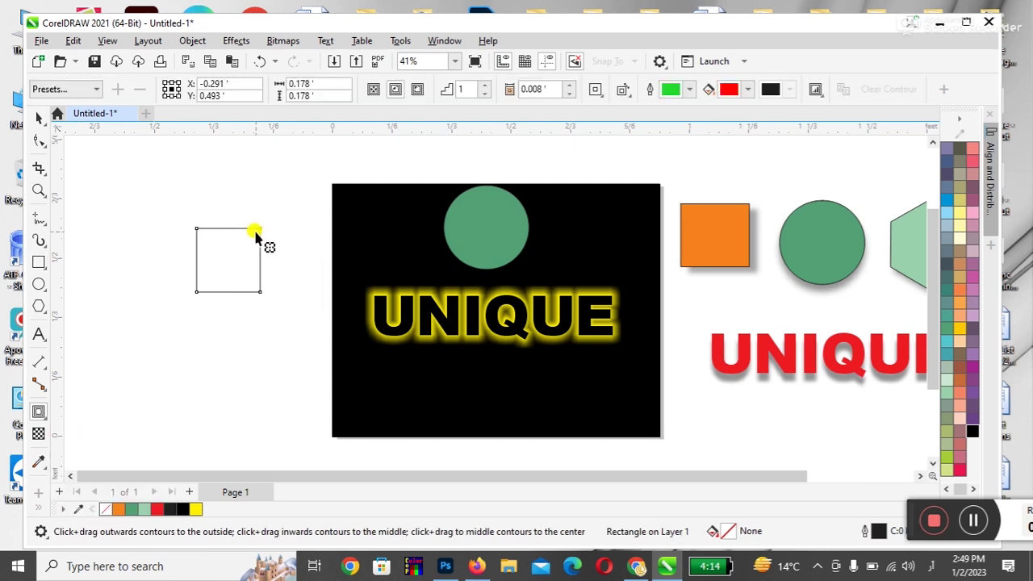
left_click_drag(253, 233, 327, 178)
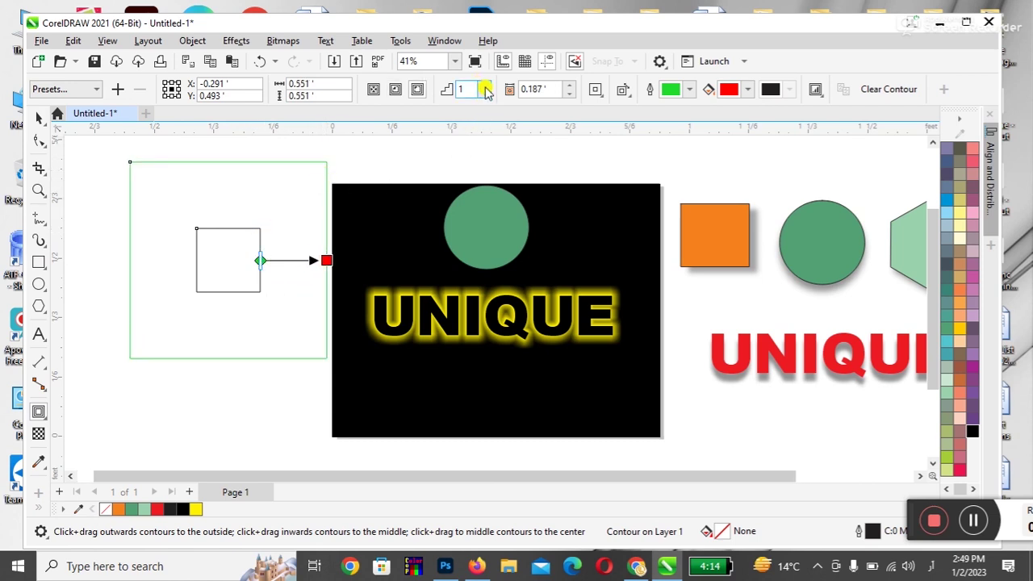
- Raise the square's contour to 6 steps, and adjust its spacing to 20 steps with an offset of about 0.041 feet
left_click(487, 86)
left_click(487, 86)
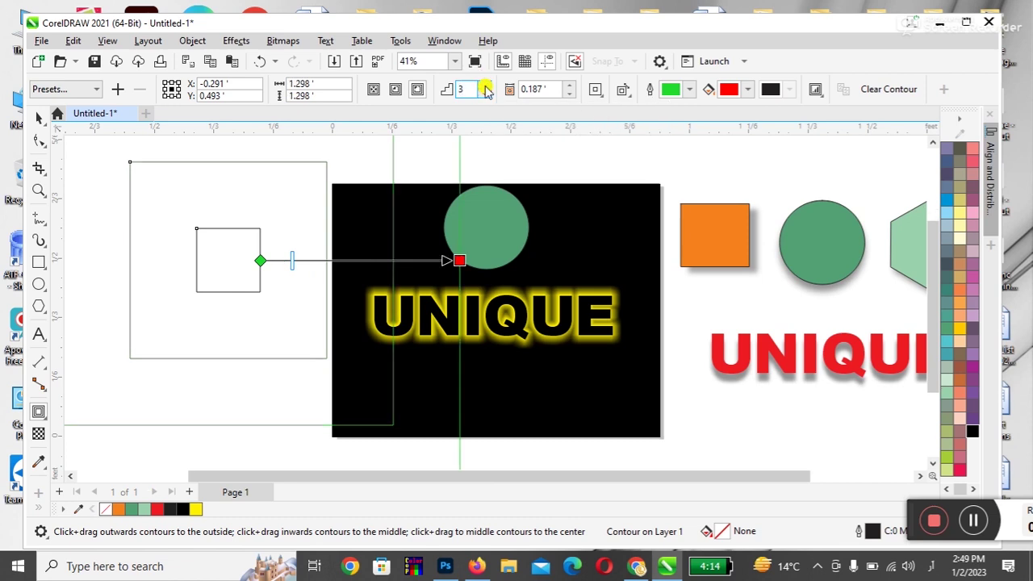
left_click(487, 86)
left_click(486, 86)
left_click(487, 86)
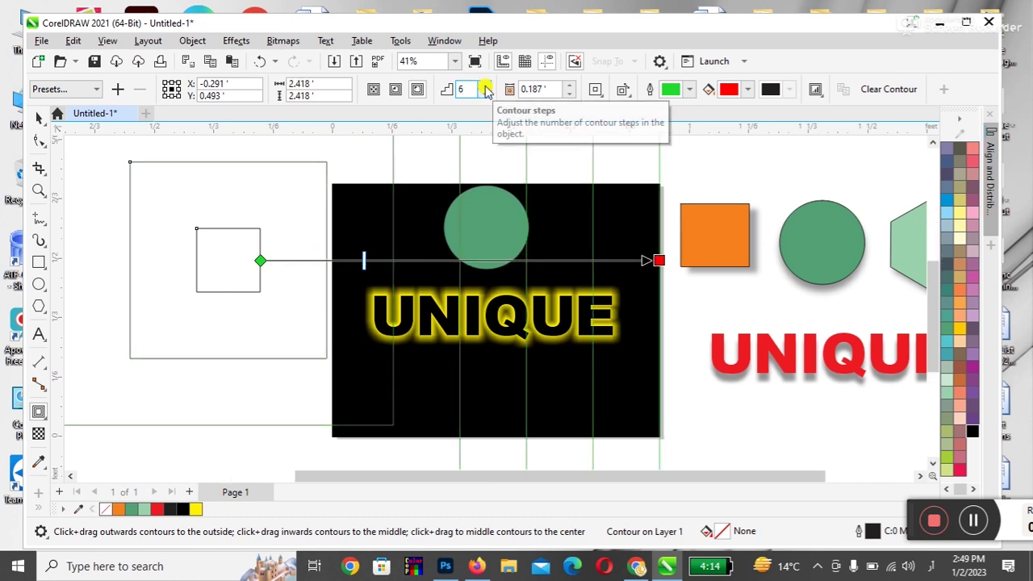
left_click_drag(364, 258, 393, 259)
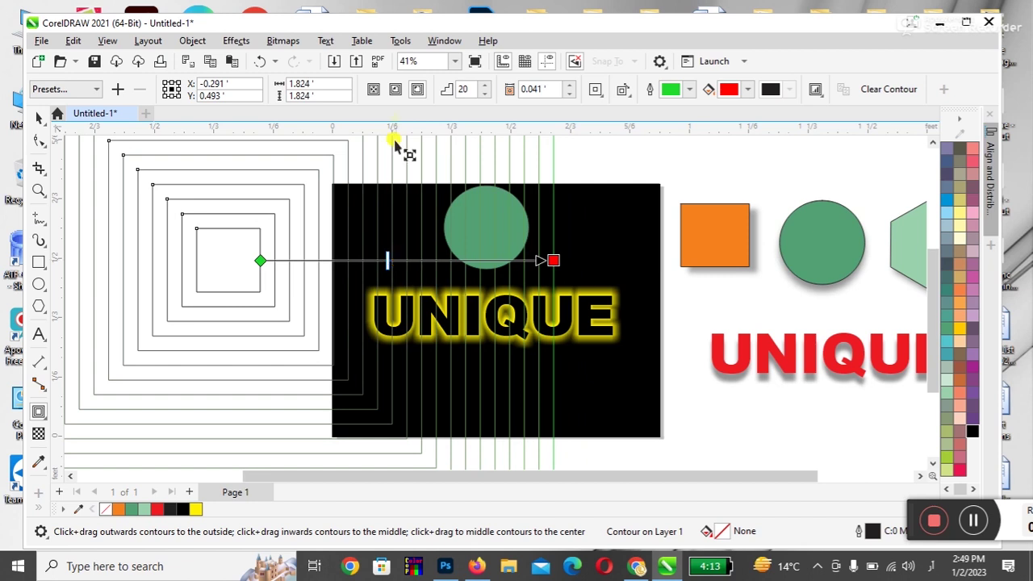
- Try the To Center contour on the square, and switch to an outside contour with 5 steps
left_click(374, 89)
left_click(418, 89)
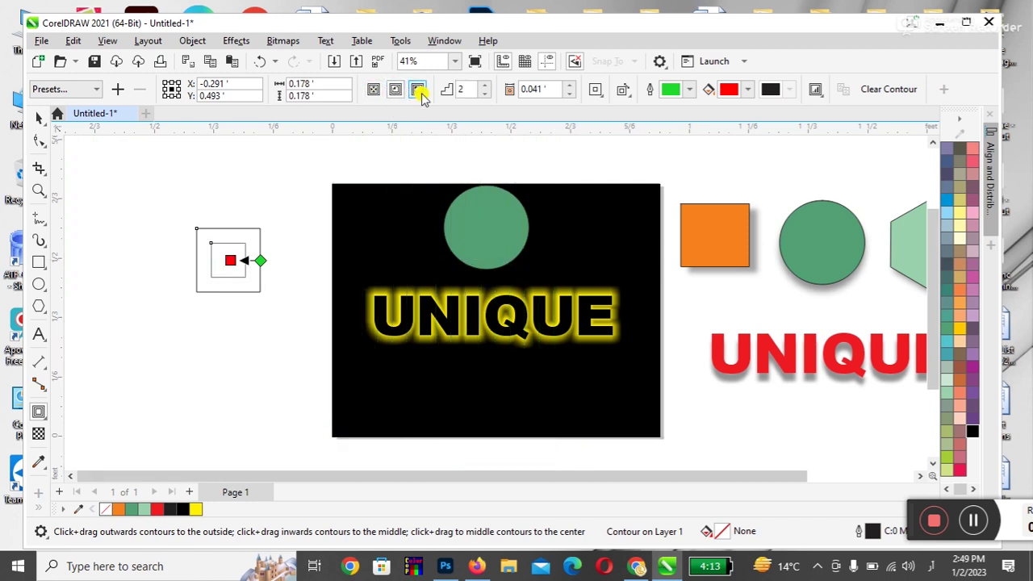
left_click(486, 85)
left_click(486, 85)
left_click(486, 85)
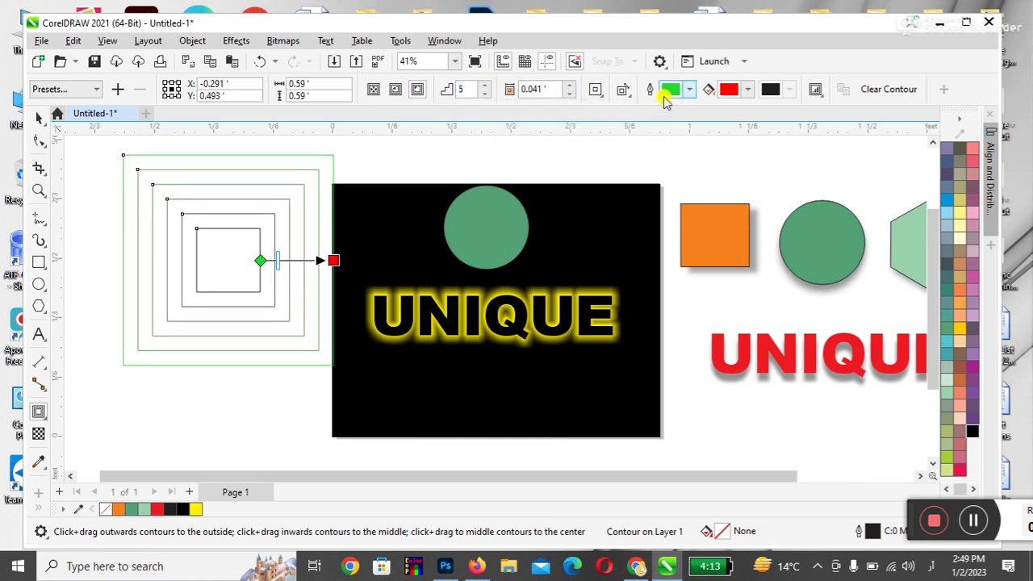
- Try the Round and Bevel corner types on the square's contour, and restore Mitered corners
left_click(596, 89)
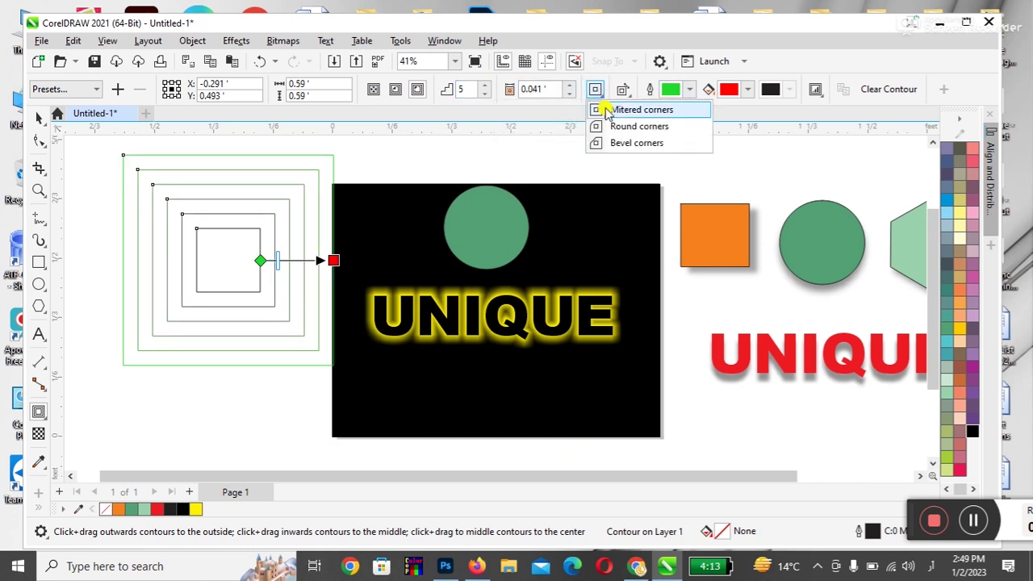
left_click(602, 91)
left_click(601, 92)
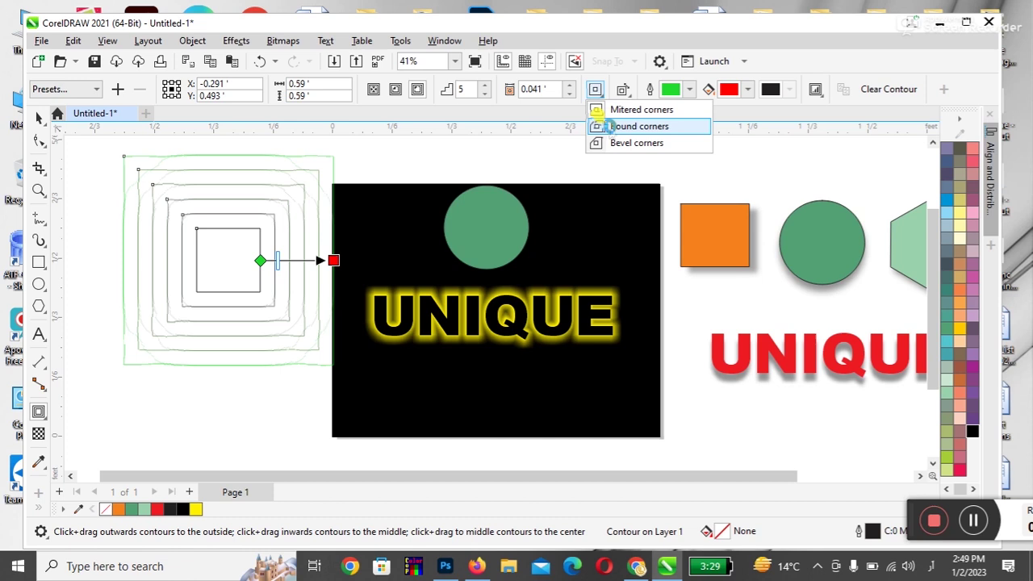
left_click(611, 126)
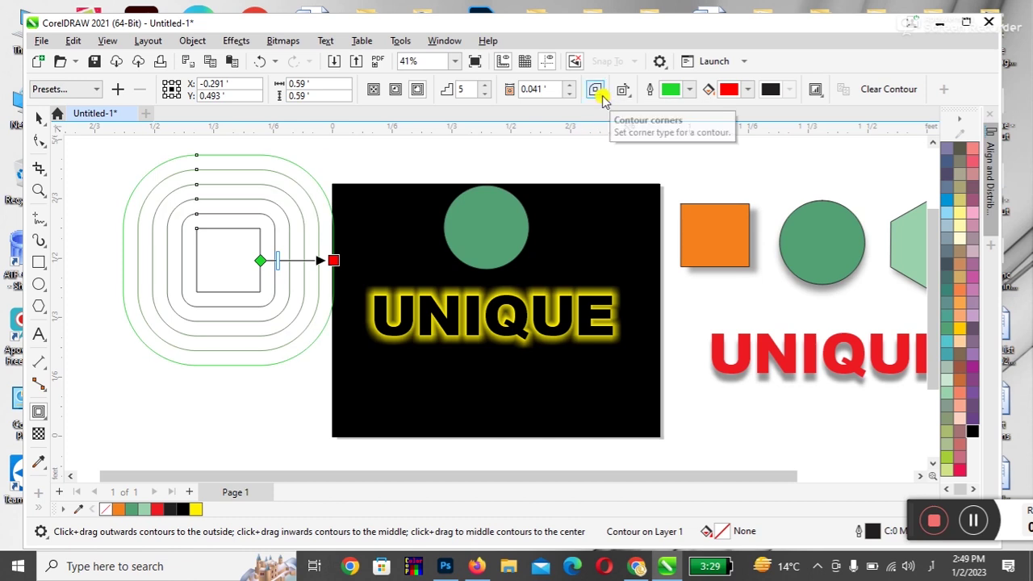
left_click(599, 91)
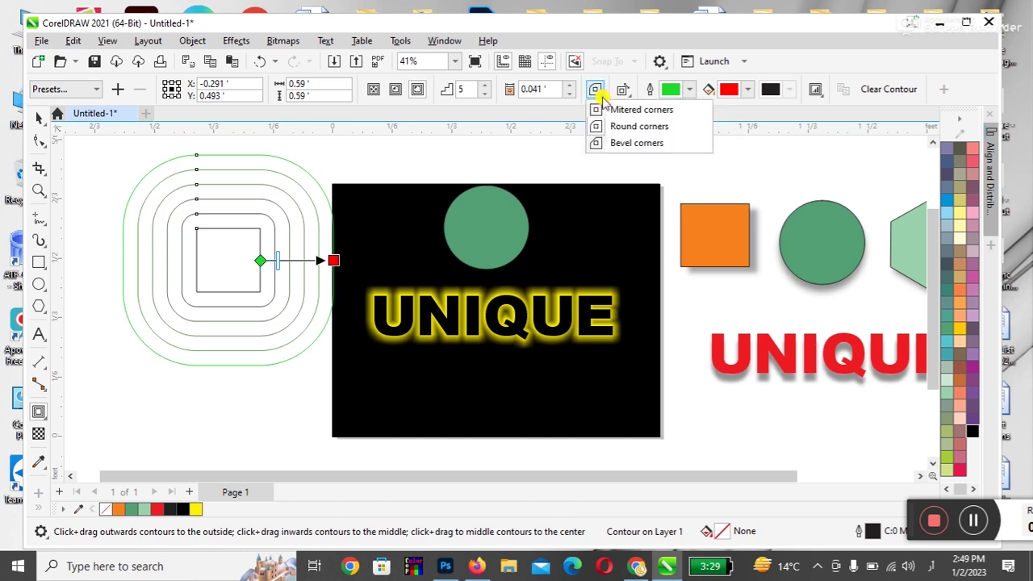
left_click(614, 143)
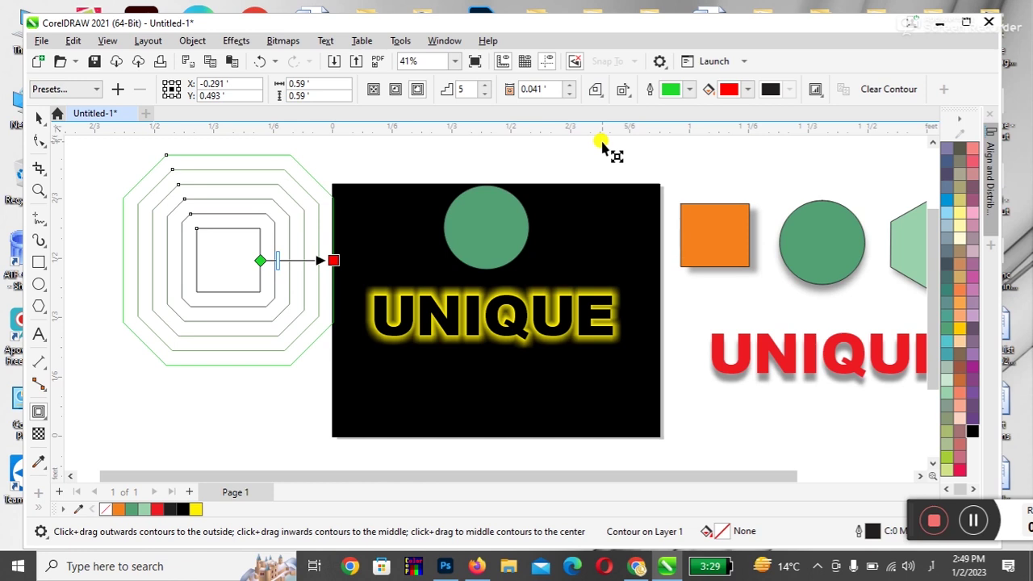
left_click(597, 91)
left_click(599, 108)
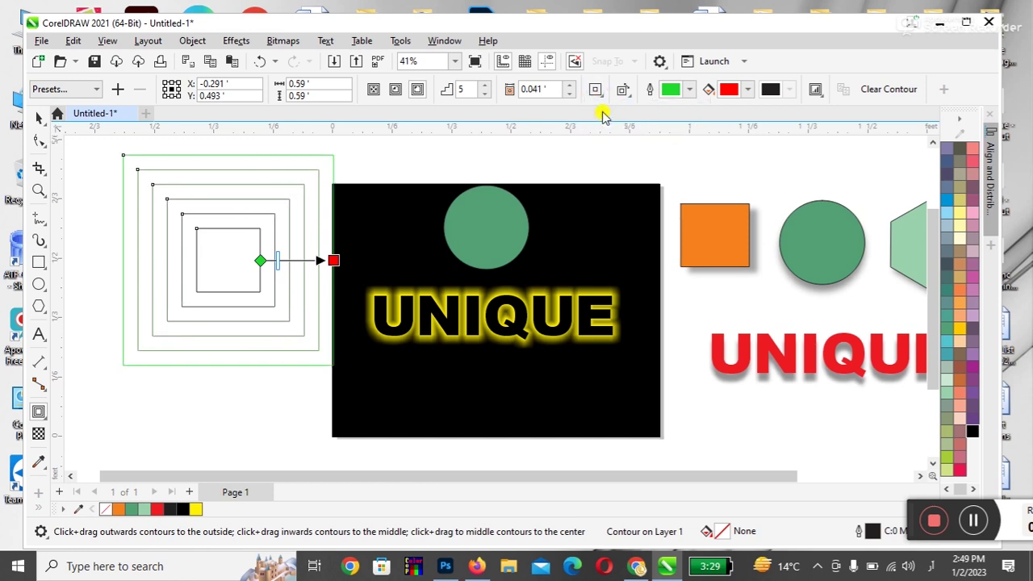
- Try Round corners on the square's contour again, and set the corner type to Bevel
left_click(598, 92)
left_click(605, 127)
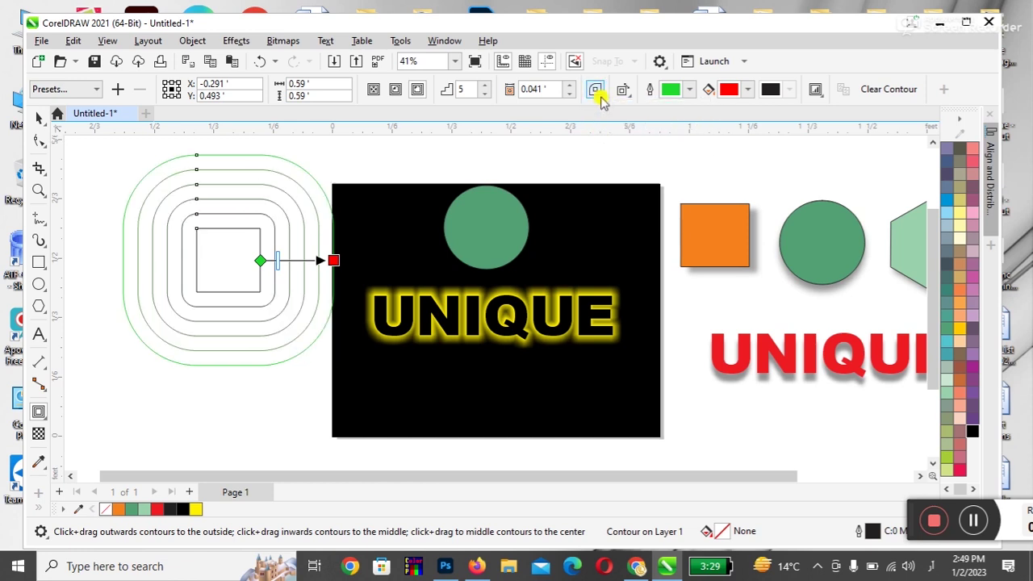
left_click(598, 90)
left_click(614, 143)
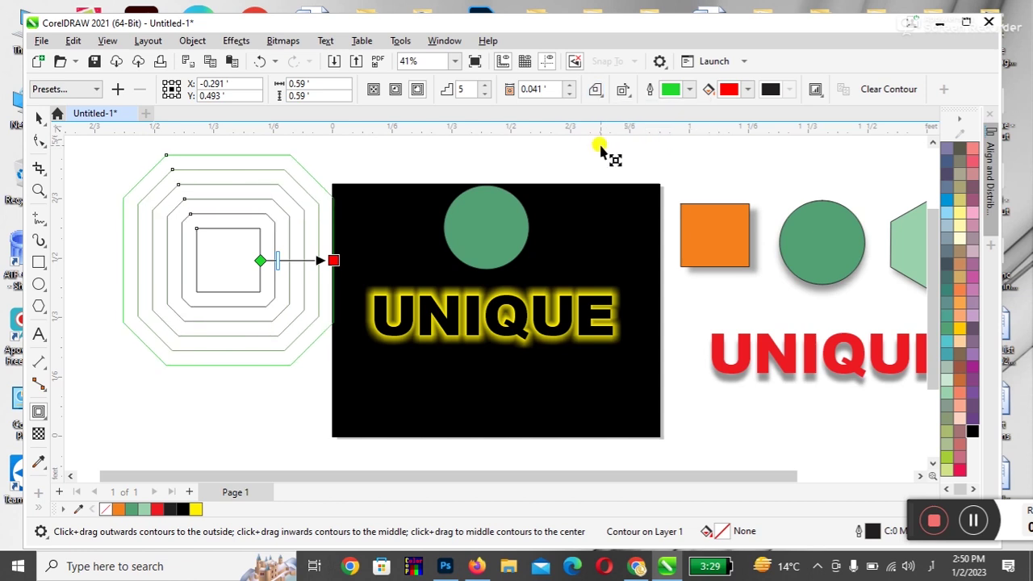
- Set the contour to Linear Contour Colors and its outline color to red #ED0000
left_click(622, 91)
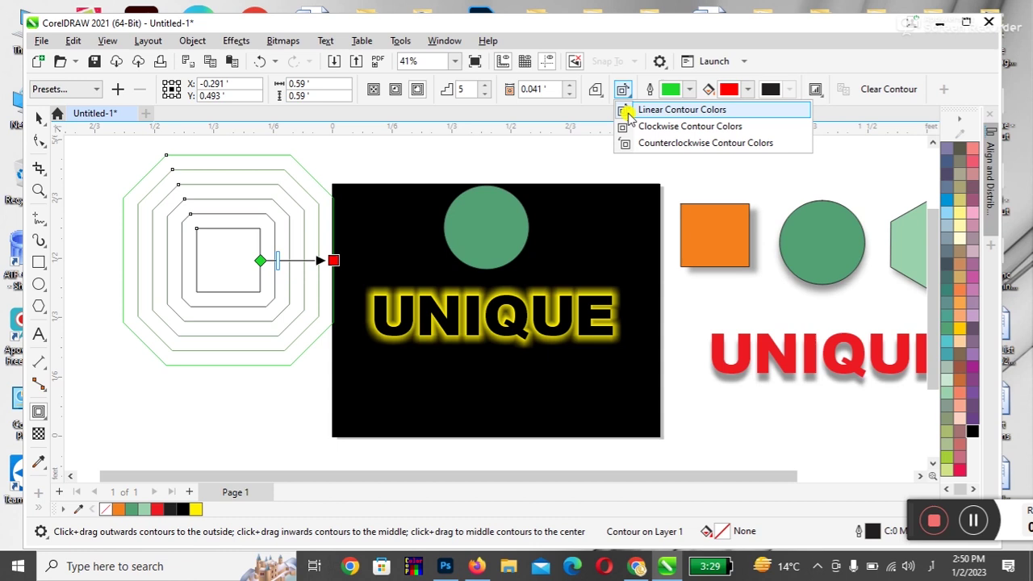
left_click(628, 112)
left_click(689, 90)
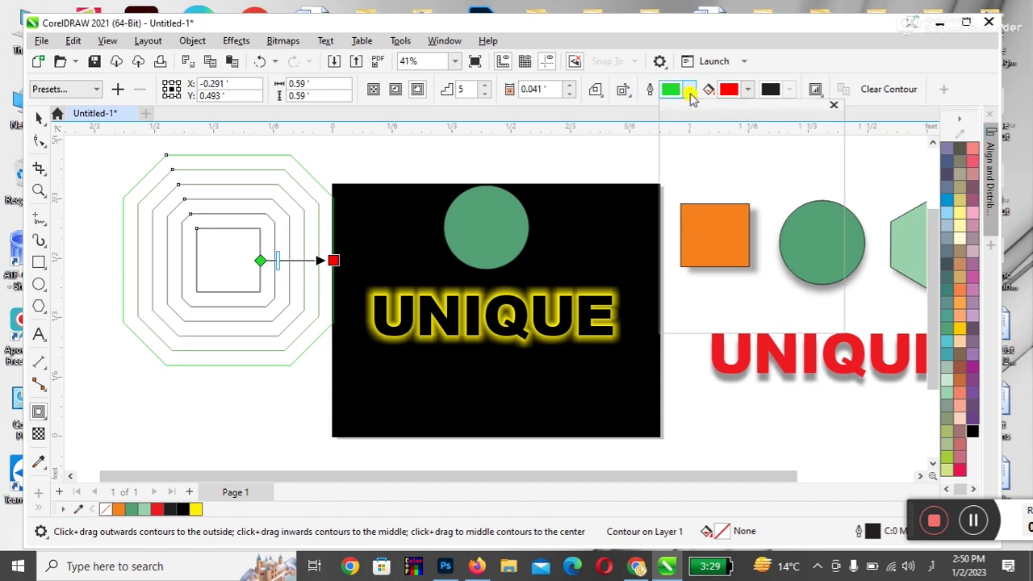
left_click_drag(730, 247, 767, 165)
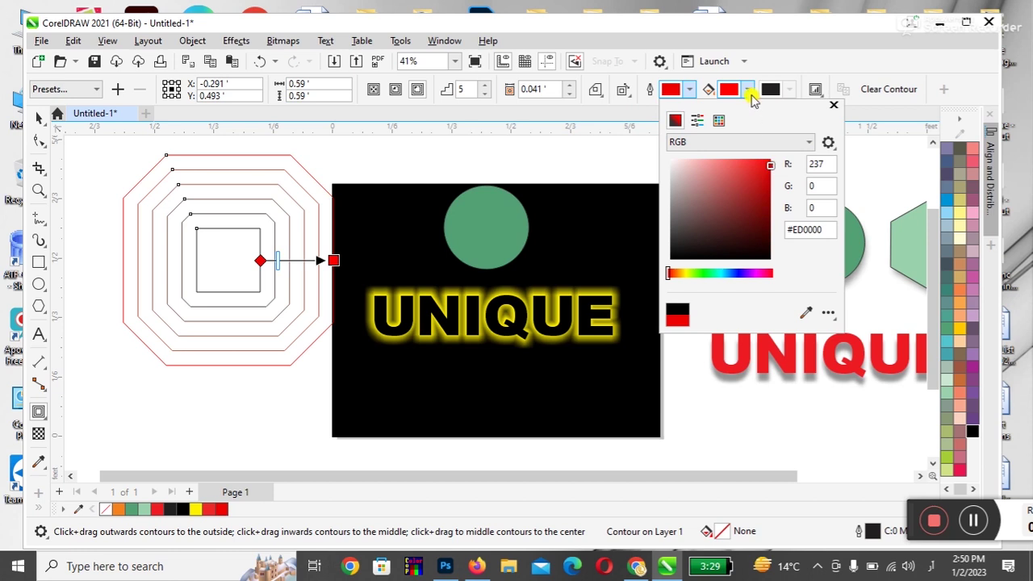
- Set the contour's fill color to bright green #0DFF00
left_click(750, 92)
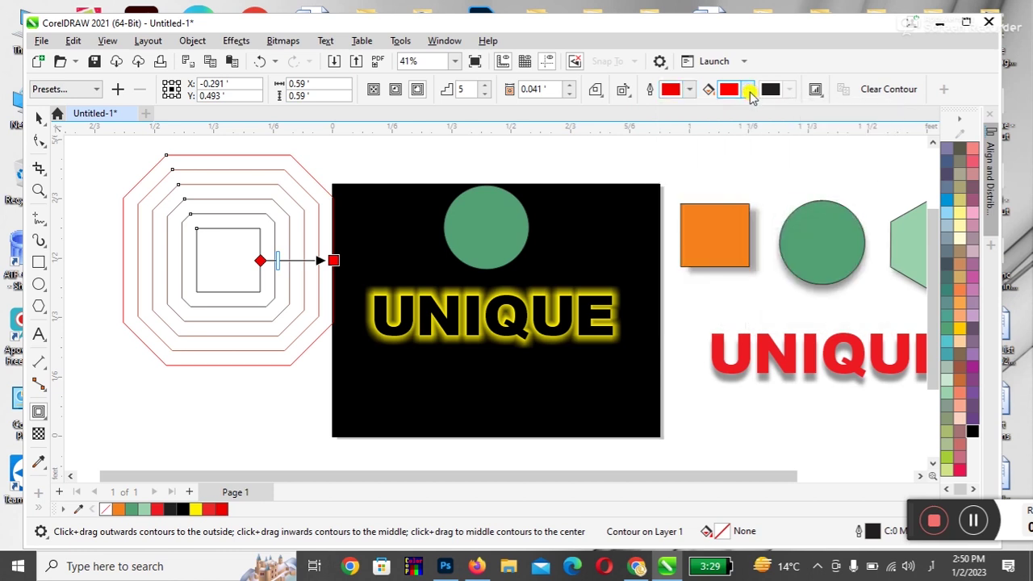
left_click(750, 91)
left_click(769, 275)
left_click_drag(768, 276, 760, 275)
left_click_drag(782, 224, 835, 157)
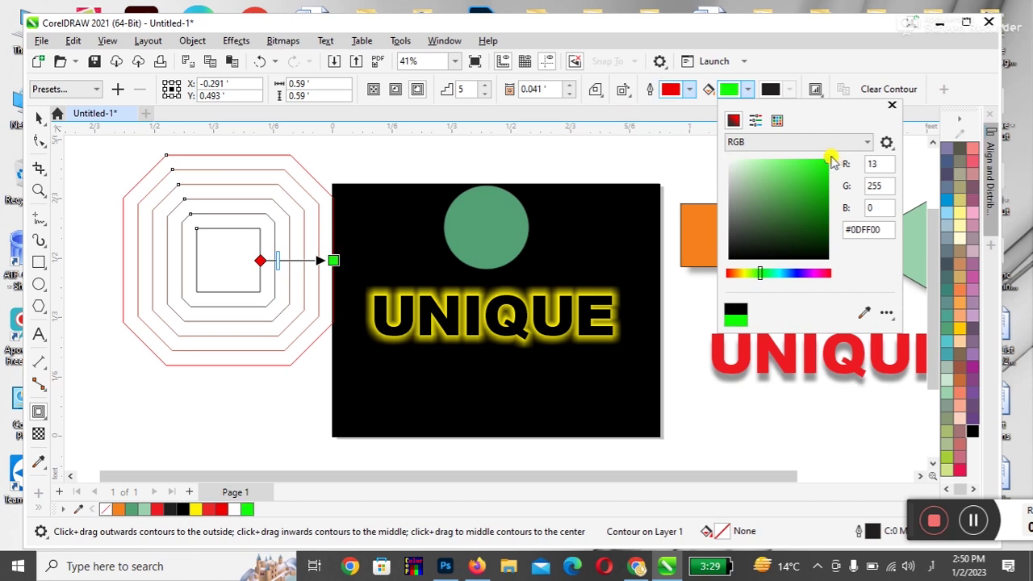
- Set the square's contour to 6 steps with a 0.028' offset, and adjust its object and color acceleration
mouse_move(278, 270)
left_mouse_down()
mouse_move(298, 279)
mouse_move(272, 261)
mouse_move(299, 267)
mouse_move(278, 266)
left_mouse_up()
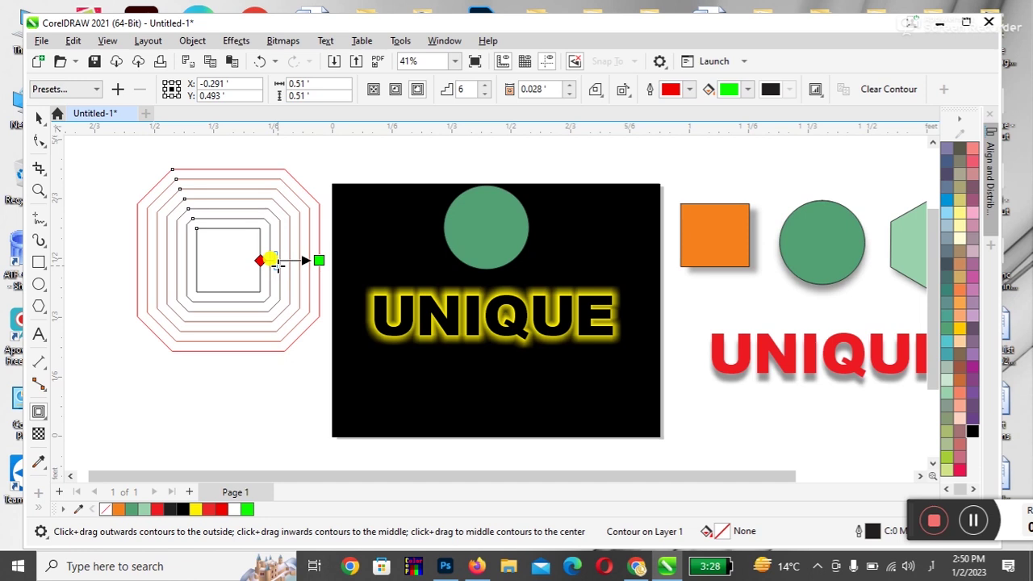
left_click(815, 88)
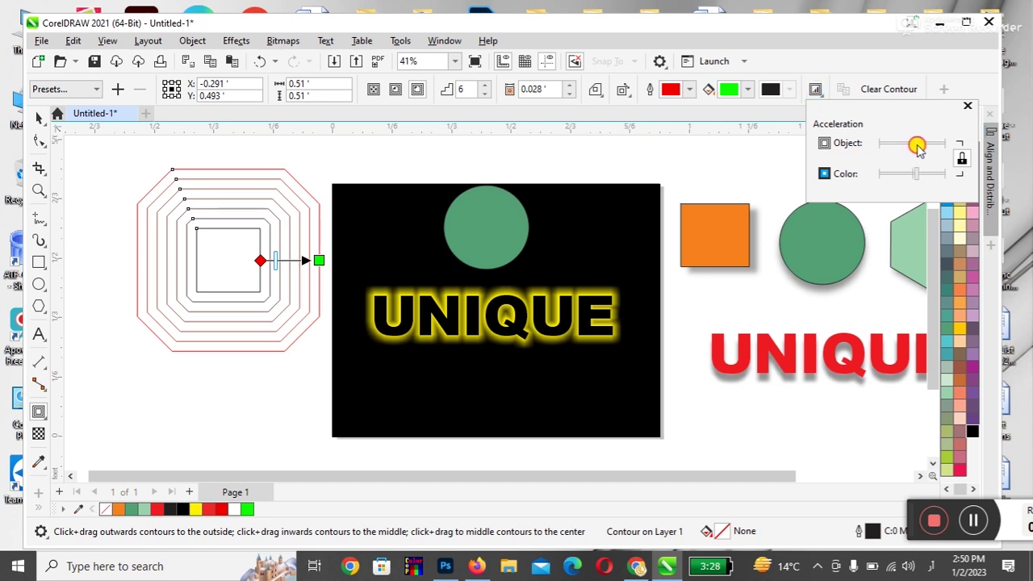
mouse_move(922, 150)
left_mouse_down()
mouse_move(901, 150)
mouse_move(918, 150)
left_mouse_up()
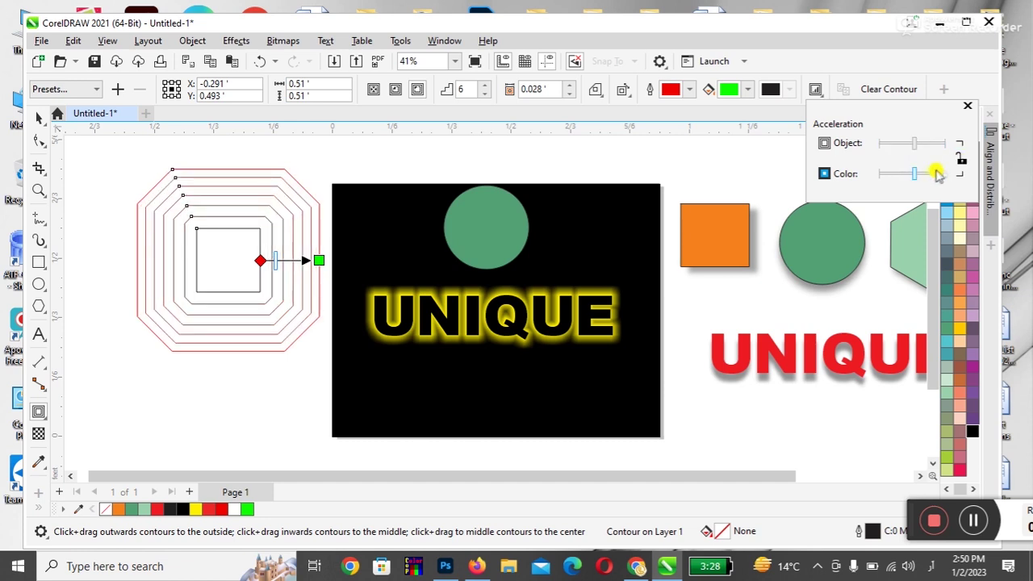
left_click_drag(935, 177, 915, 143)
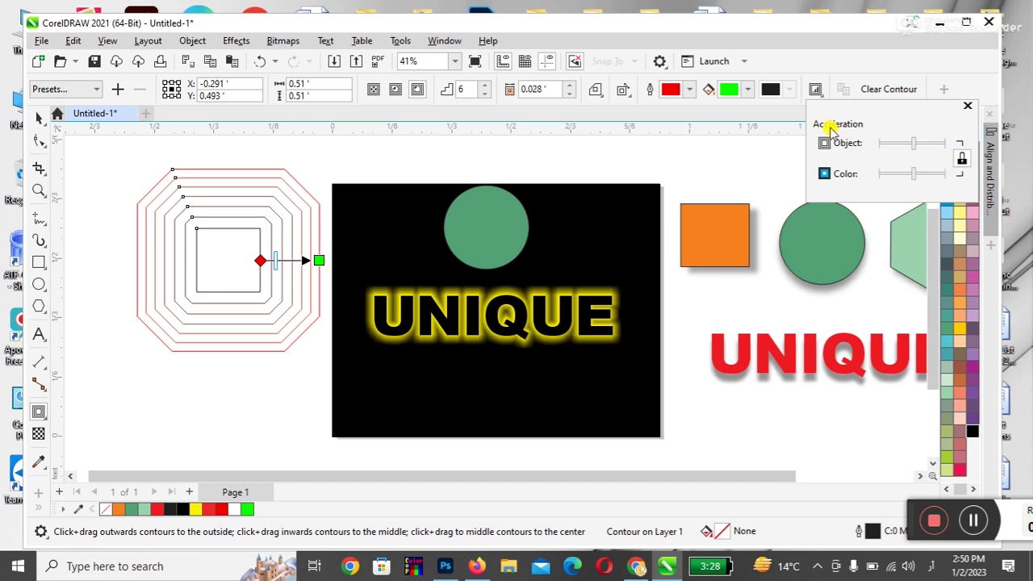
left_click(842, 71)
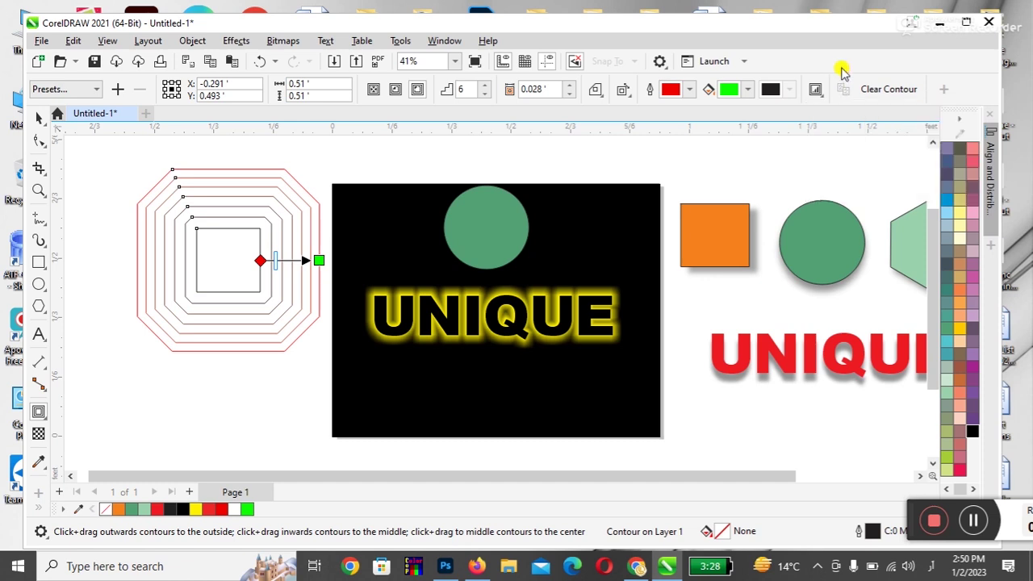
- Clear the contour from the square and move the square to overlap the orange square's upper edge
left_click(887, 91)
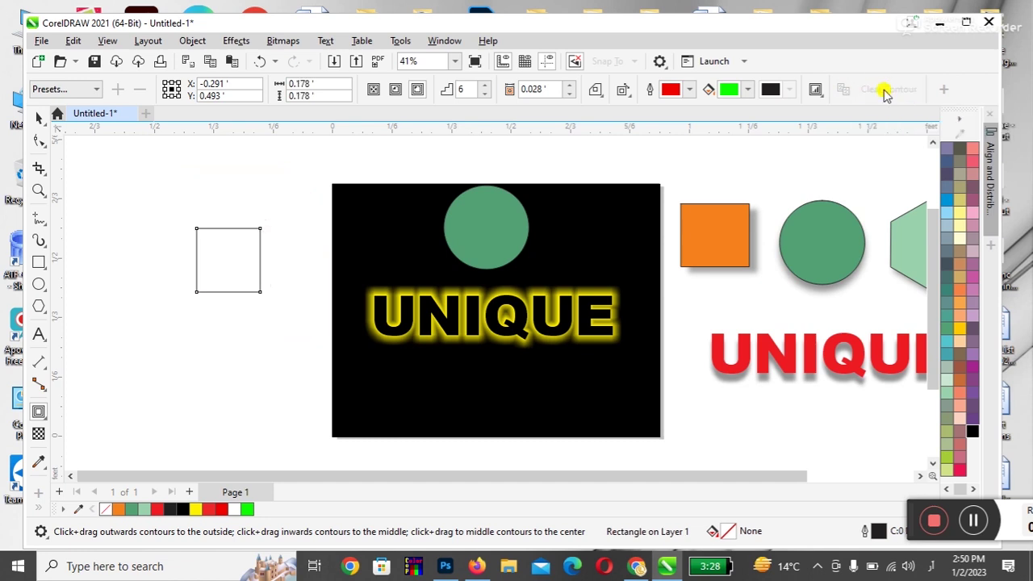
left_click(38, 119)
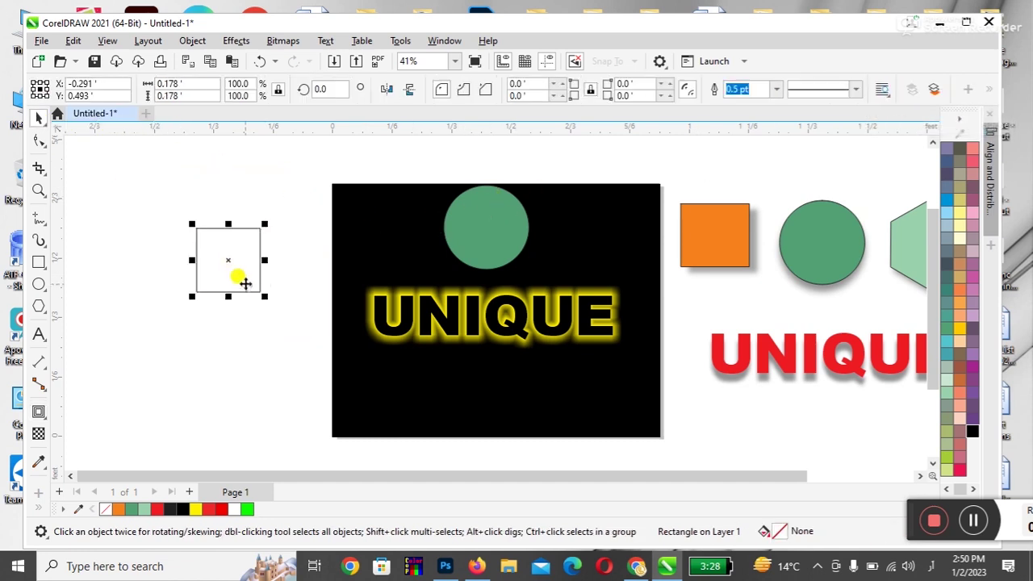
left_click_drag(259, 279, 729, 207)
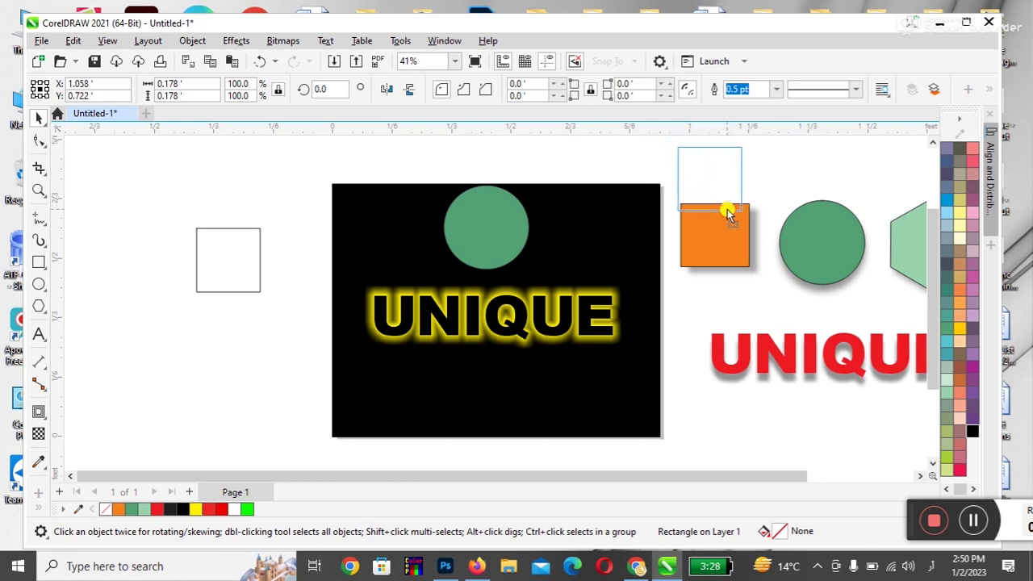
left_click(261, 274)
- Draw a horizontal freehand line about 0.471' long in the empty area beside the black rectangle
left_click(40, 226)
left_click(89, 219)
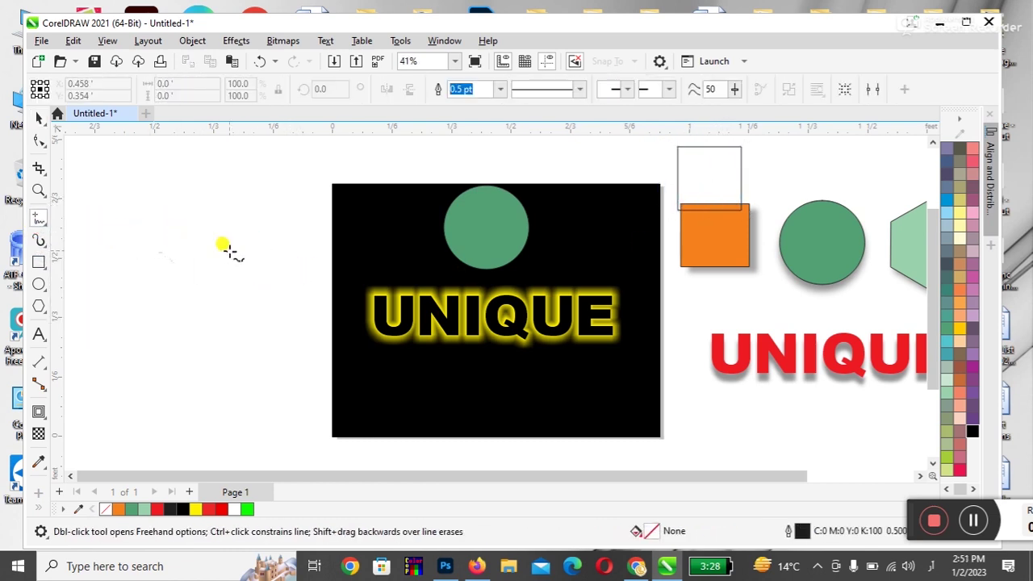
left_click(128, 244)
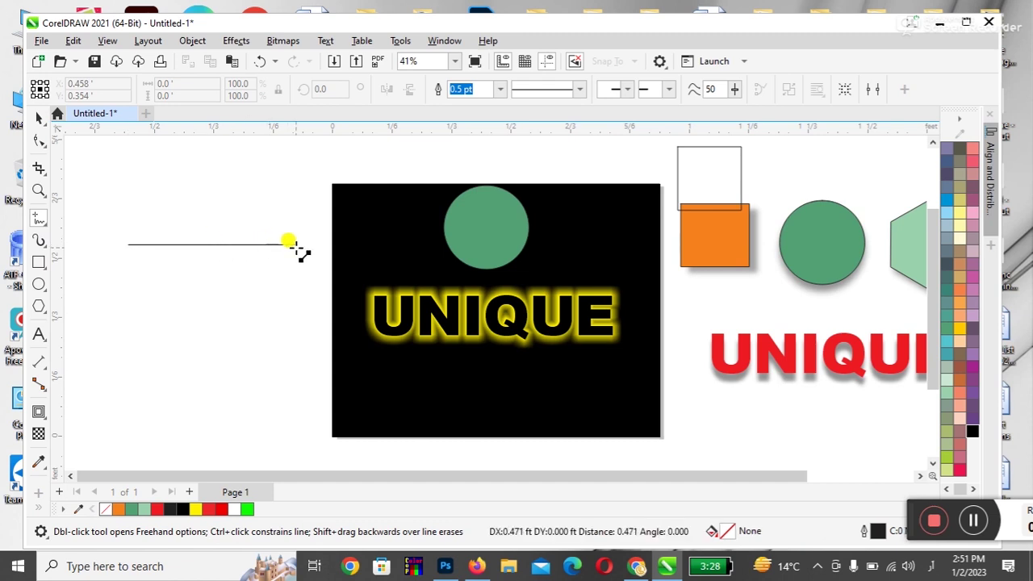
left_click(301, 244)
- Contour the horizontal line outward with a 0.006' offset and set the contour to 2 steps
left_click(39, 118)
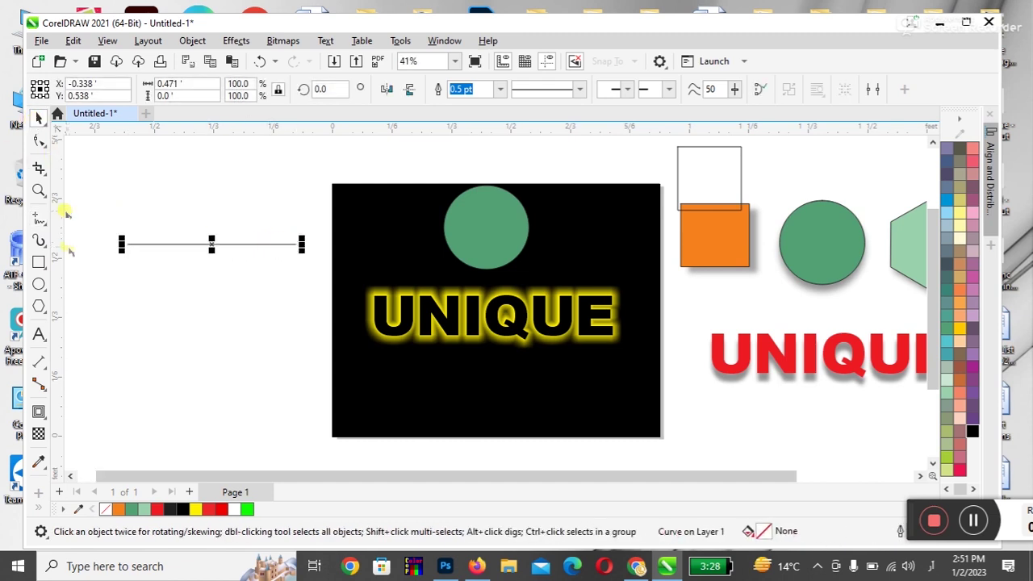
left_click(39, 412)
left_click_drag(214, 246, 228, 54)
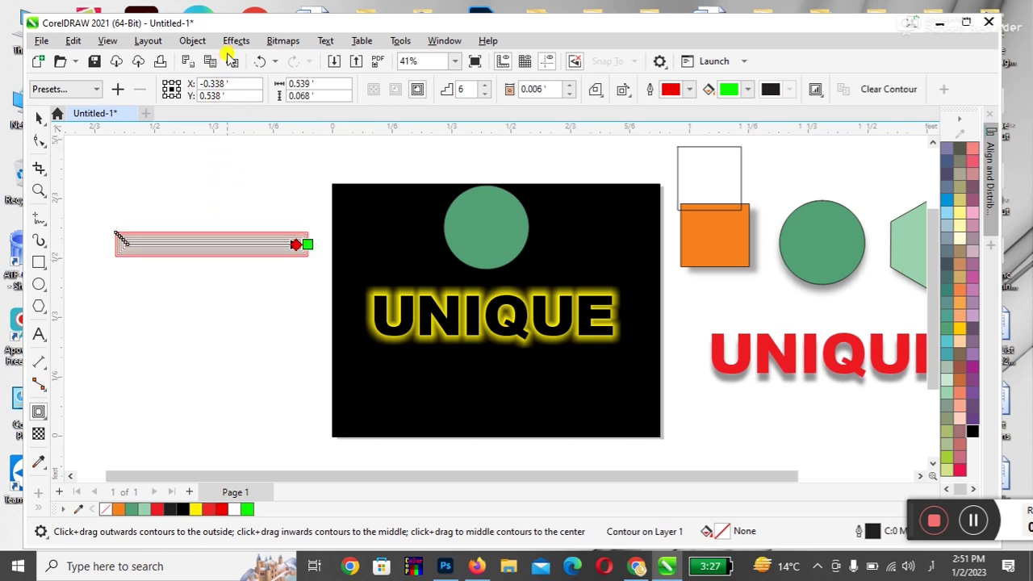
left_click(484, 94)
left_click(484, 93)
left_click(484, 94)
left_click(484, 93)
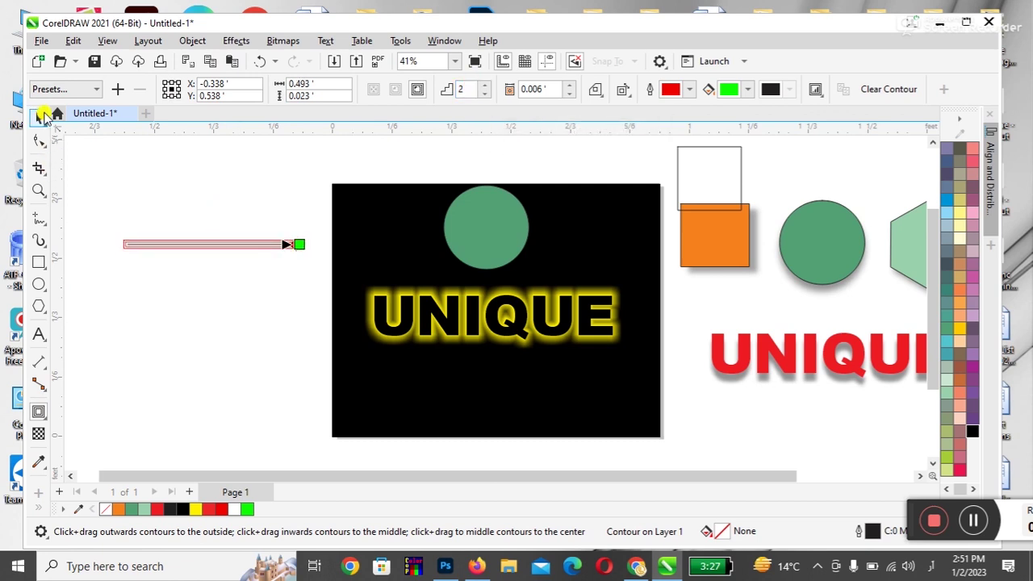
- Try the Flow Outward and Flow Inward presets on the line's contour, and adjust it to 3 steps with a 0.033' offset
left_click(39, 119)
left_click(167, 301)
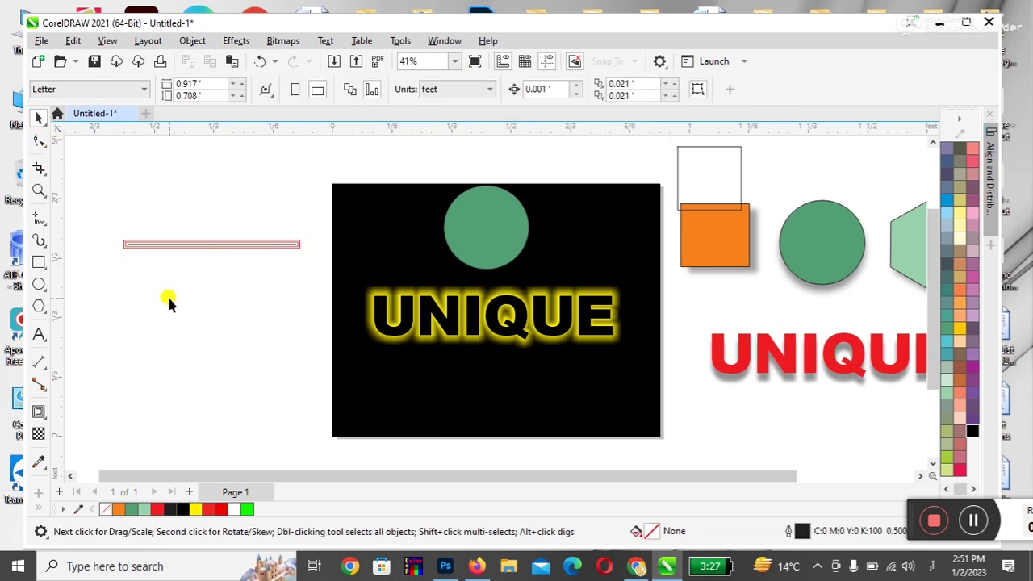
key("z")
left_click_drag(108, 227, 300, 260)
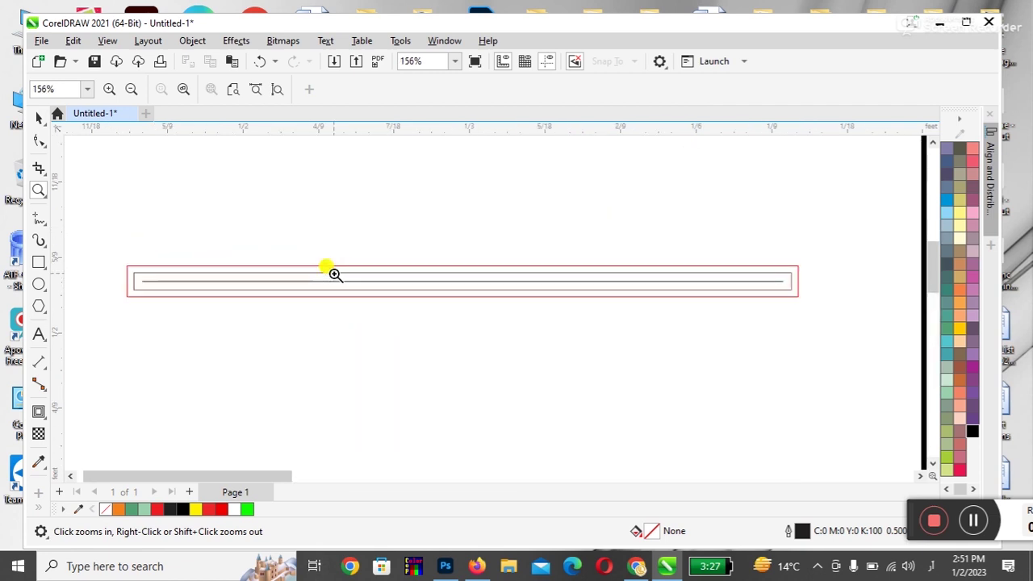
left_click(39, 118)
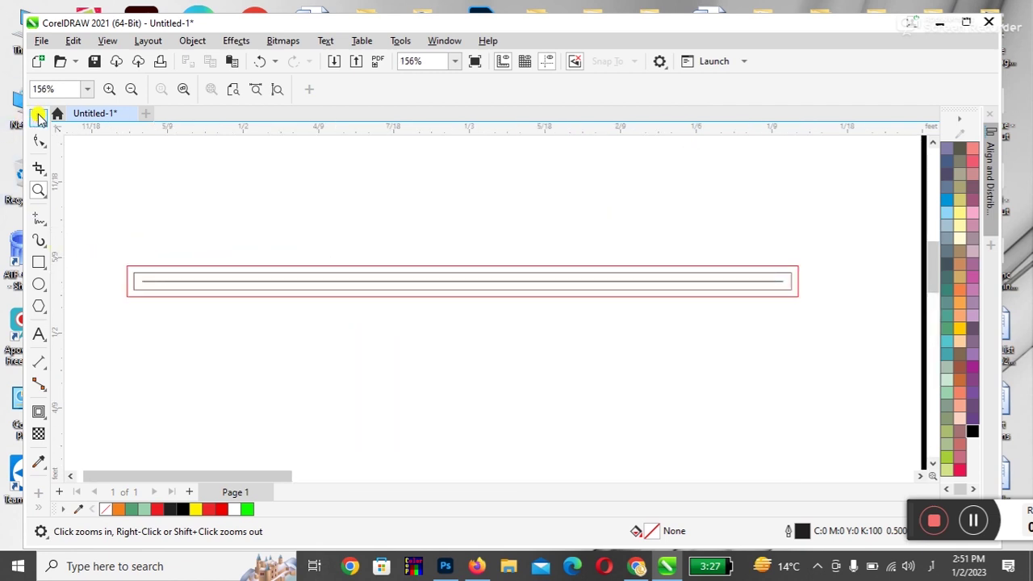
left_click(147, 281)
left_click(39, 412)
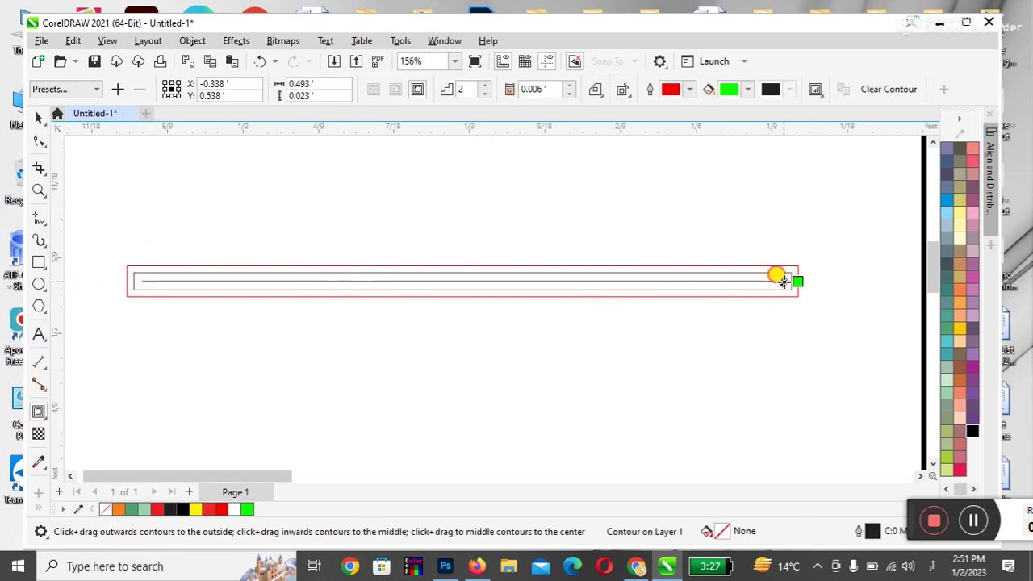
left_click(84, 89)
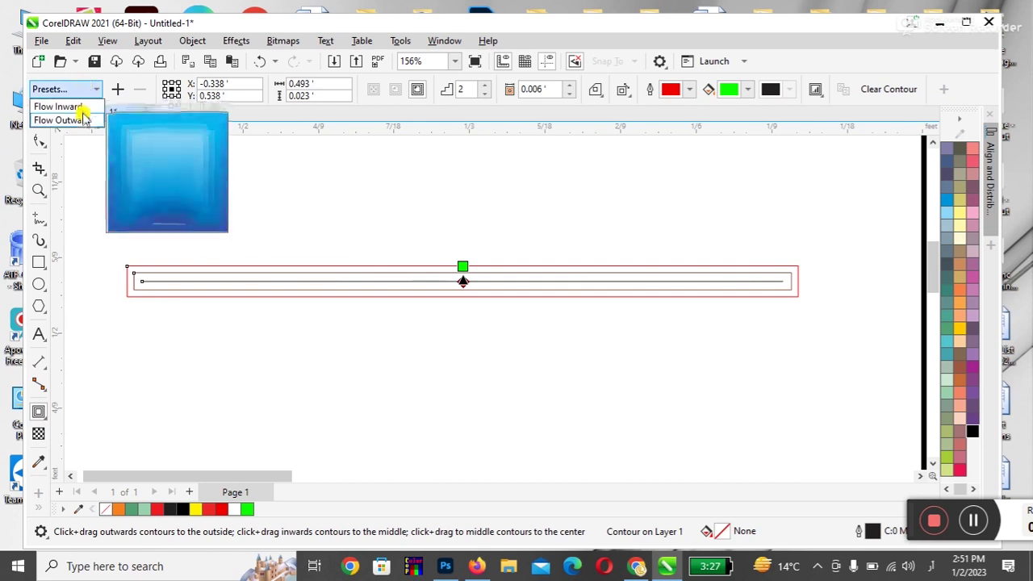
left_click(82, 119)
left_click(84, 89)
left_click(84, 105)
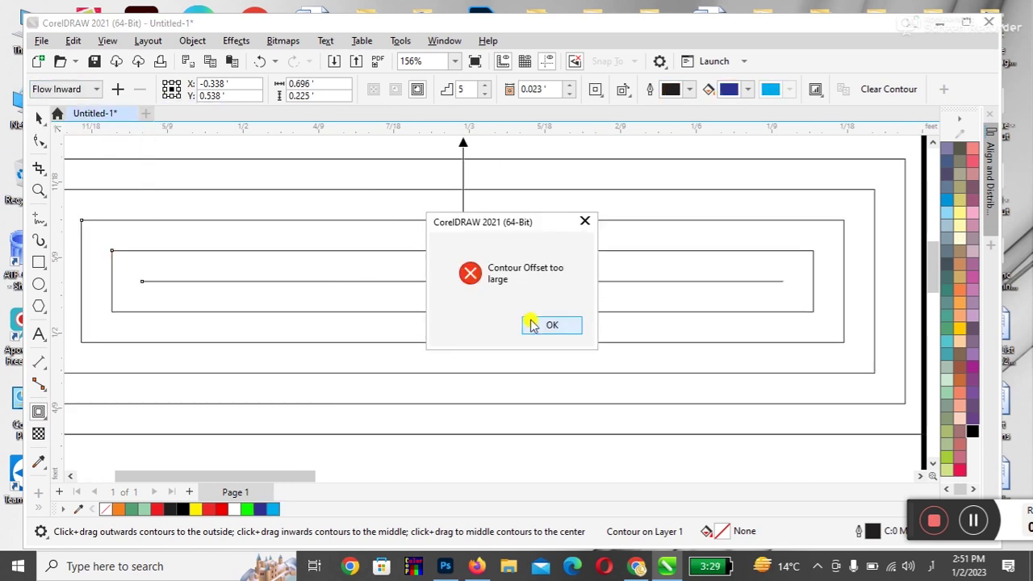
left_click(551, 325)
mouse_move(460, 247)
left_mouse_down()
mouse_move(460, 222)
mouse_move(460, 253)
left_mouse_up()
- Delete the horizontal line together with its contour
left_click(38, 121)
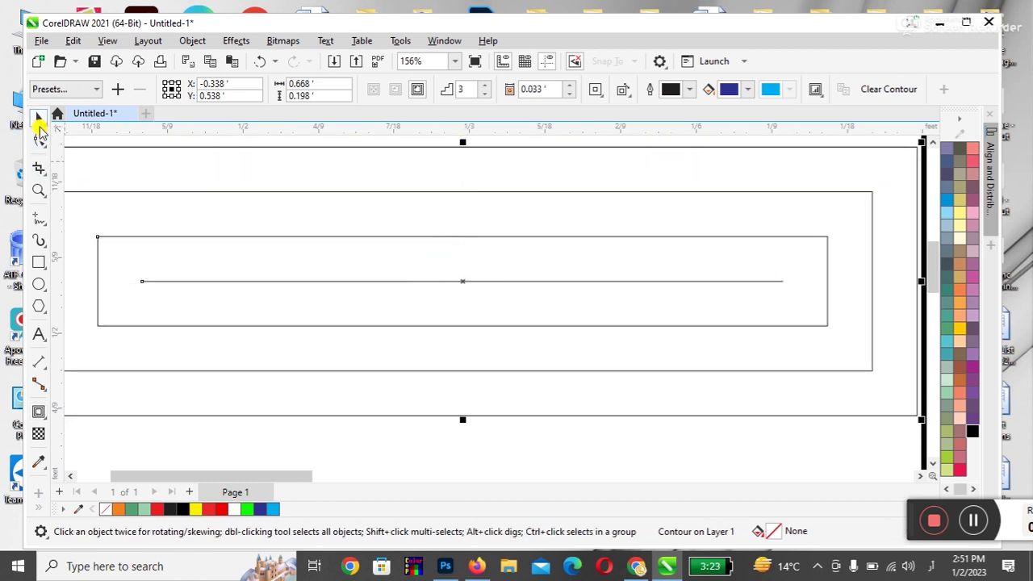
key("Delete")
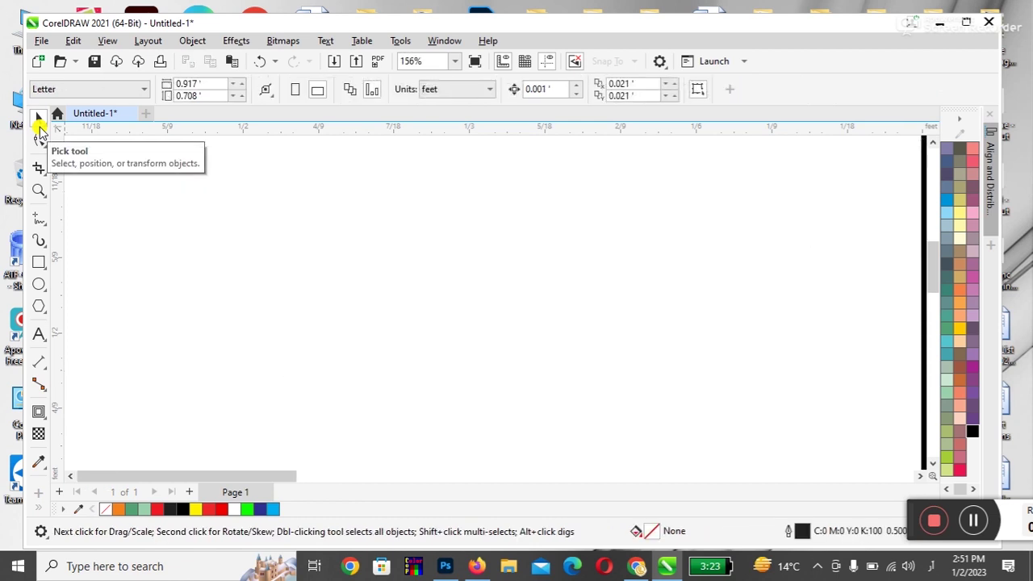
key("shift+F4")
- Clear the yellow shadow from the UNIQUE text, and shift the text partly off the black rectangle with a turquoise C:60 M:0 Y:20 K:0 fill
left_click(374, 297)
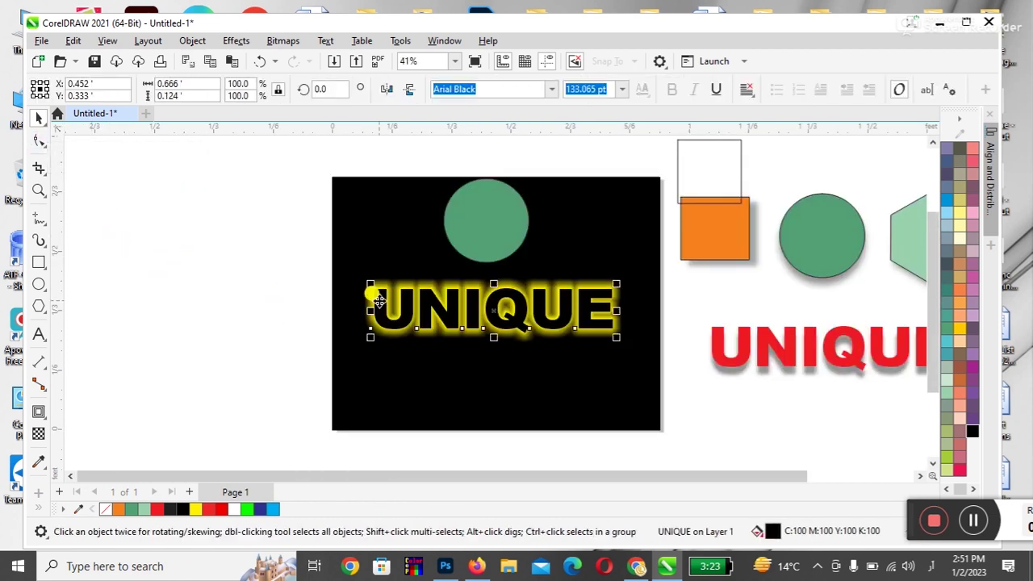
key("Delete")
key("ctrl+z")
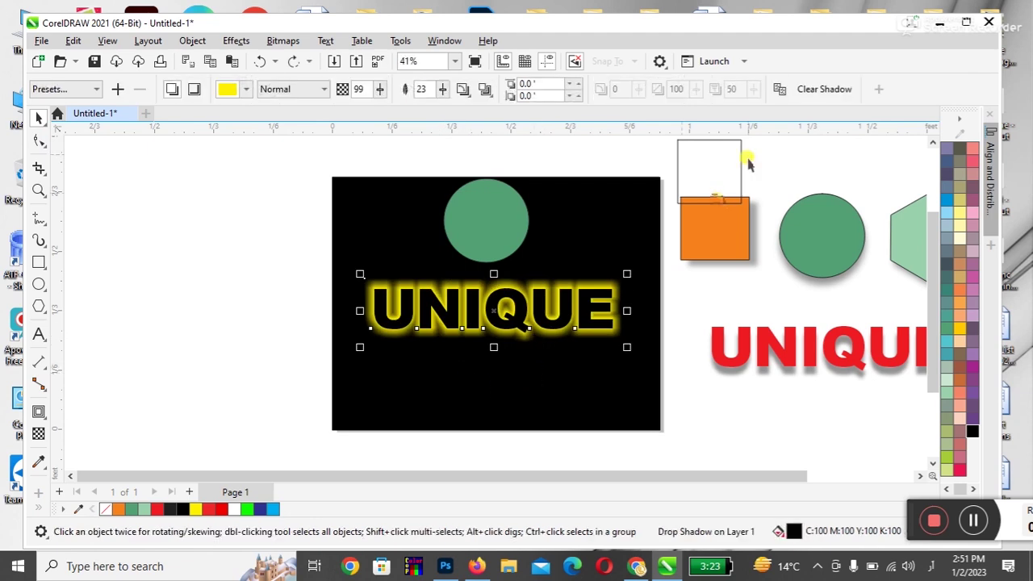
left_click(803, 88)
left_click_drag(490, 306, 344, 313)
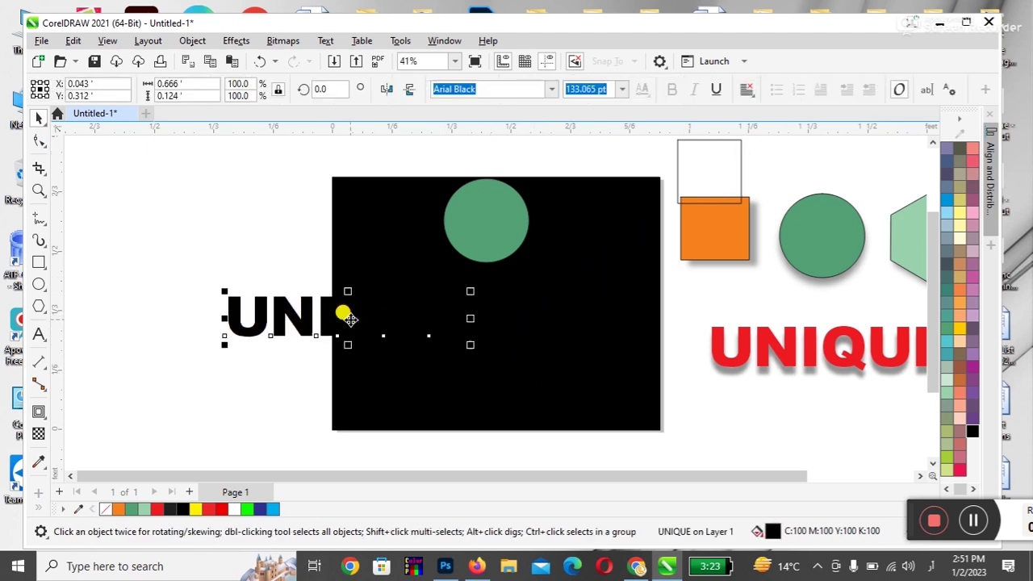
left_click(944, 342)
- Move the green circle off the page to just below the red UNIQUE text, and delete the black rectangle
left_click_drag(476, 215, 787, 410)
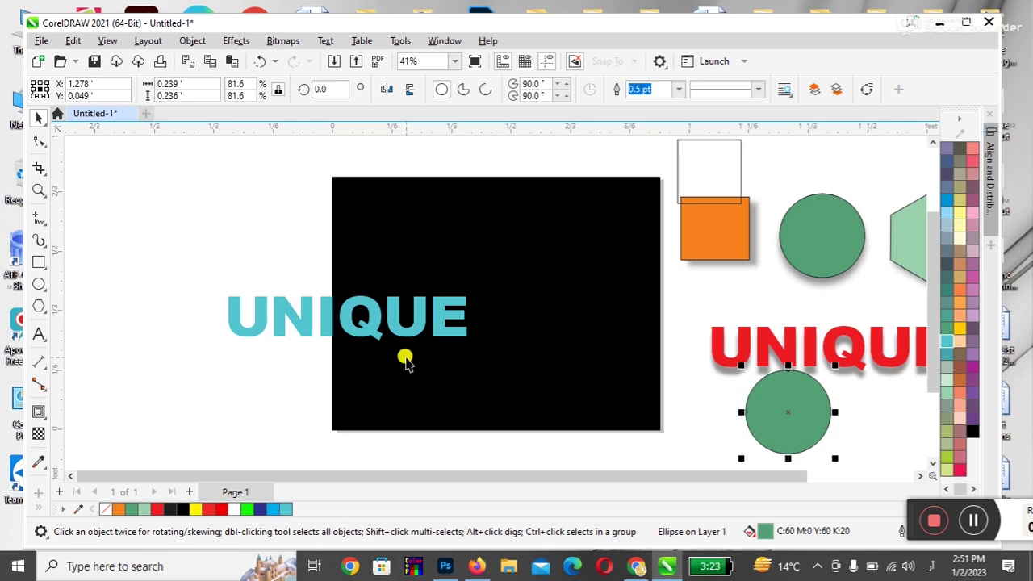
left_click(43, 416)
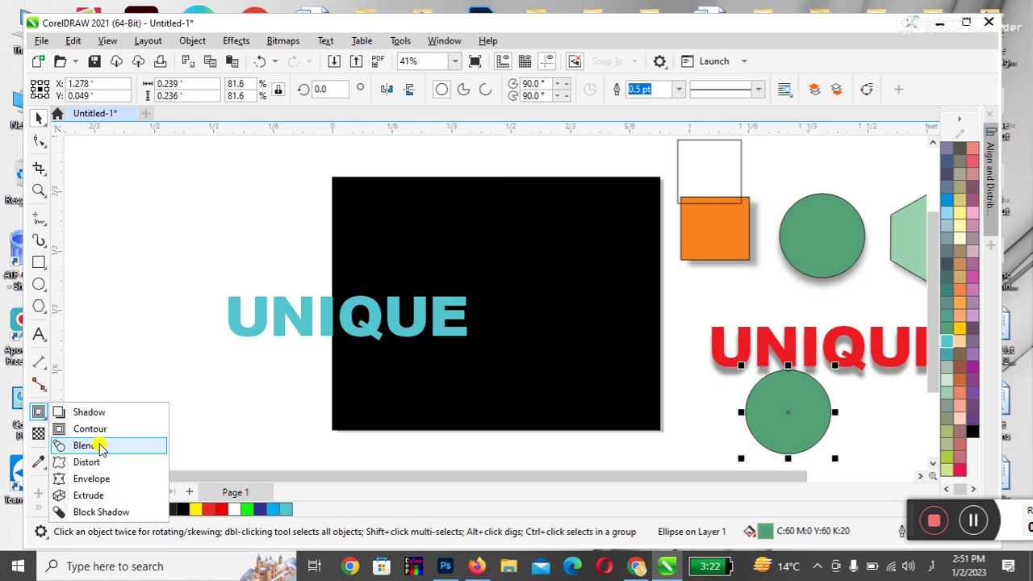
left_click(369, 331)
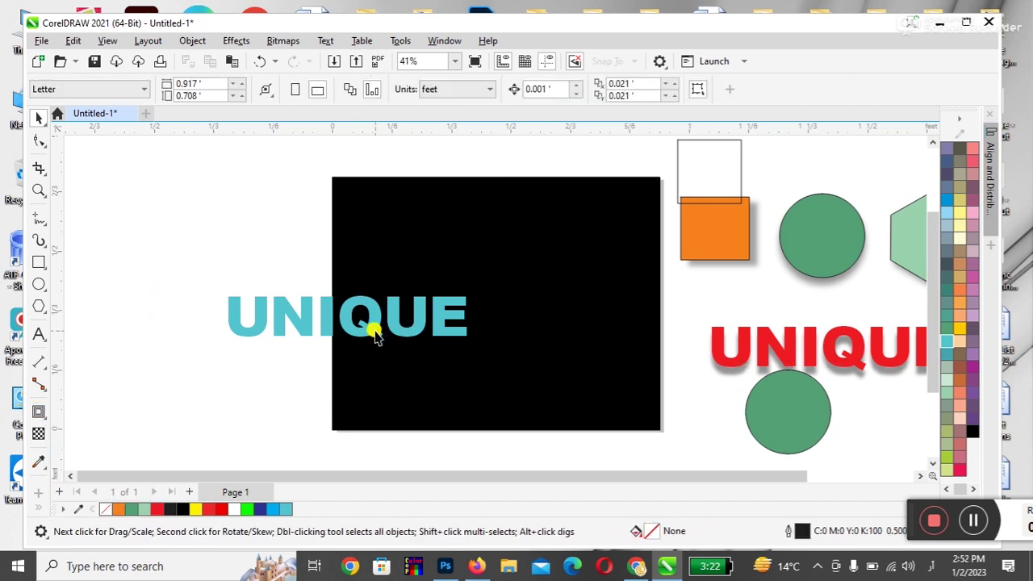
left_click_drag(339, 331, 396, 341)
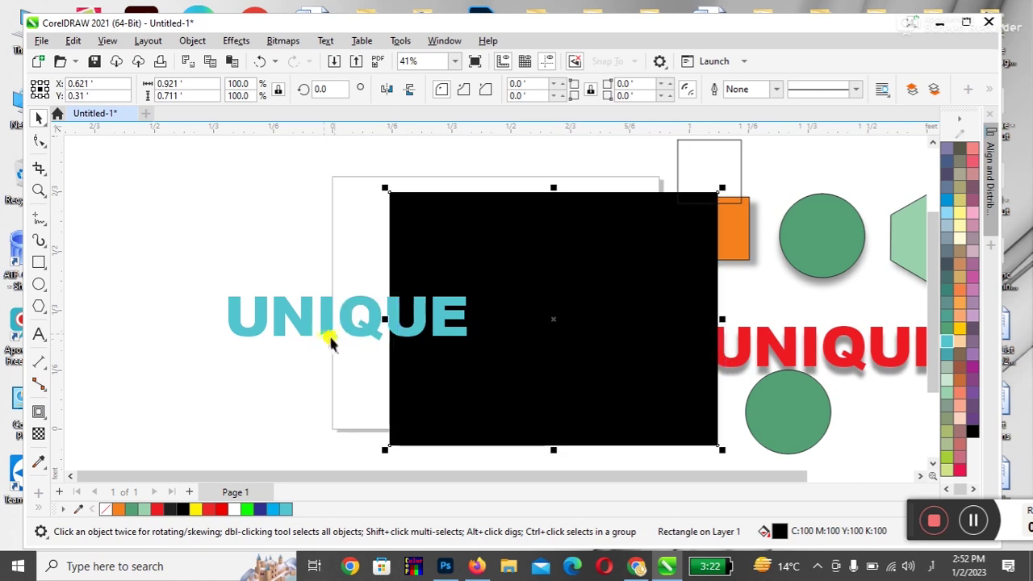
key("ctrl+z")
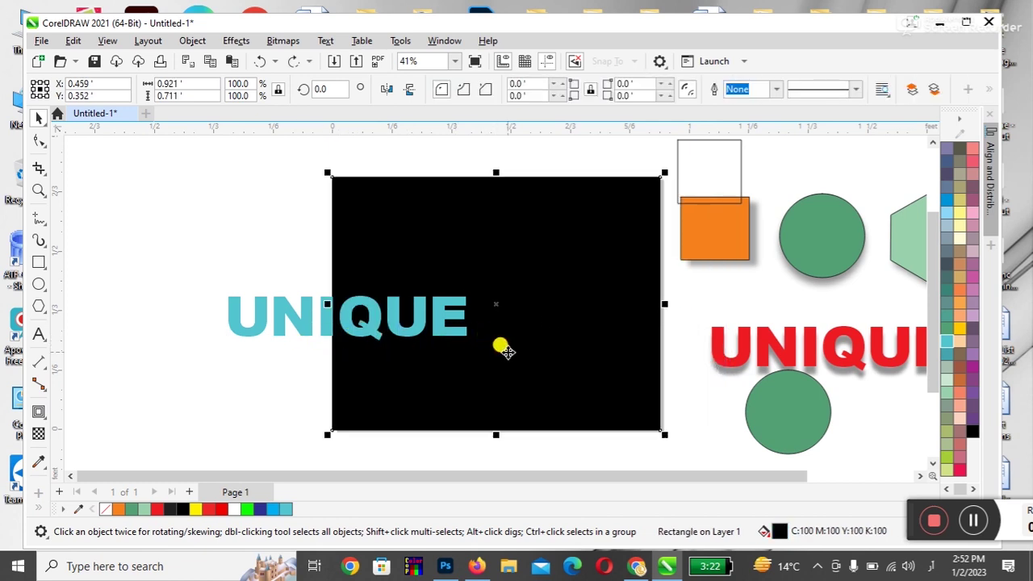
left_click(498, 346)
key("Delete")
- Place the turquoise UNIQUE text on the upper page in purple C:40 M:80 Y:0 K:20, and duplicate it below in crimson C:0 M:100 Y:60 K:0
left_click_drag(367, 326, 503, 253)
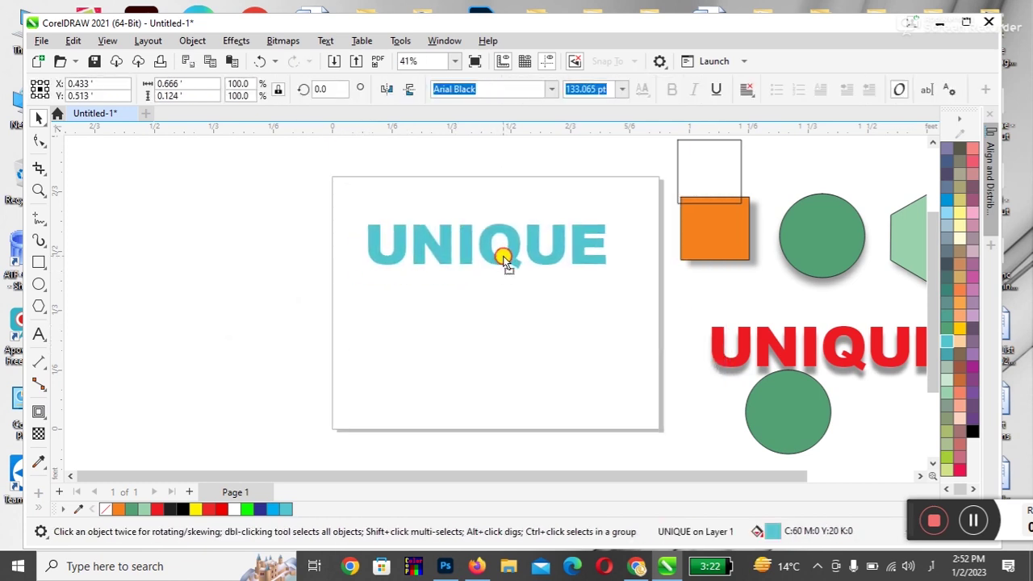
left_click(971, 383)
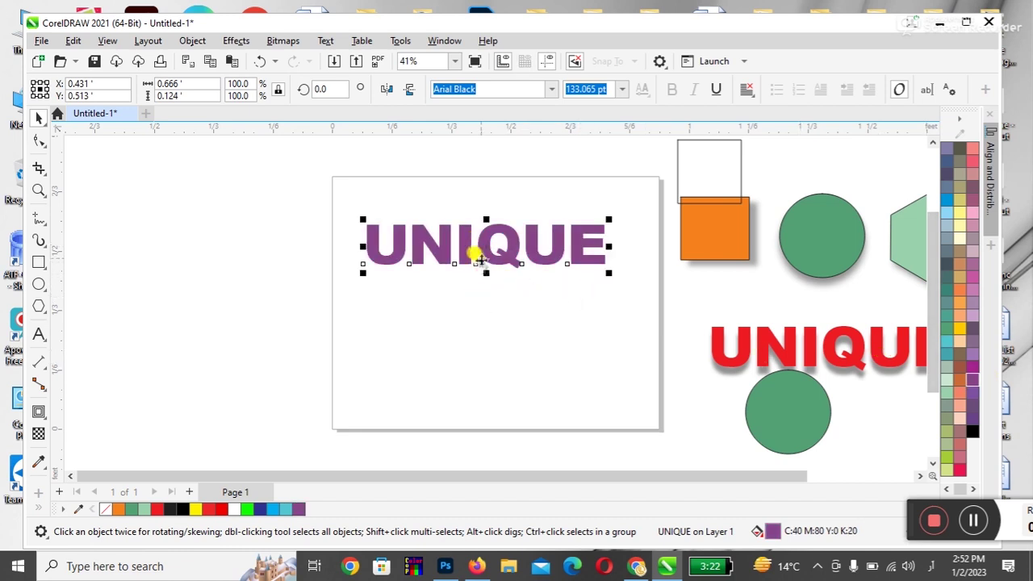
left_click_drag(473, 251, 486, 352)
right_click(486, 352)
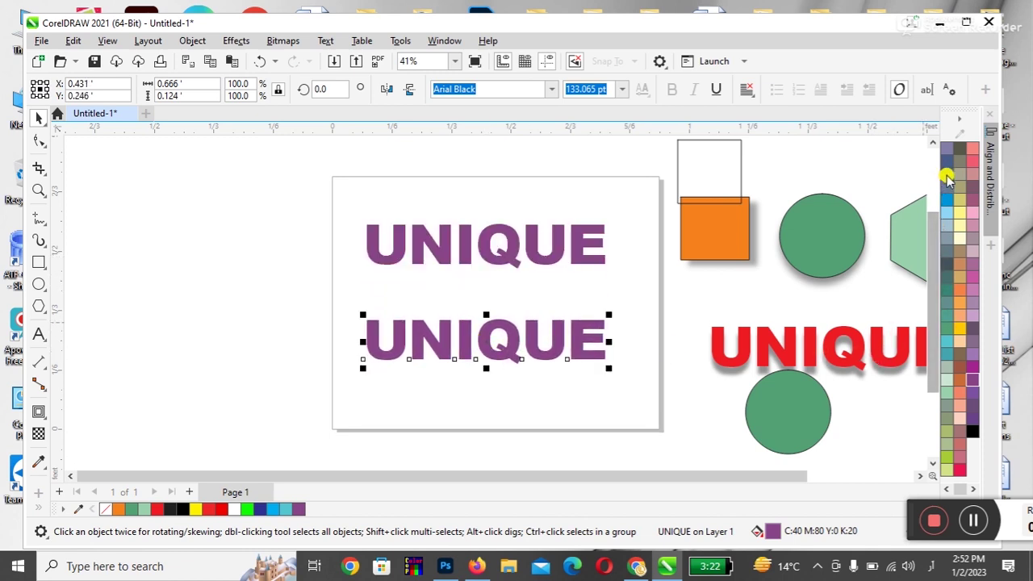
left_click(962, 469)
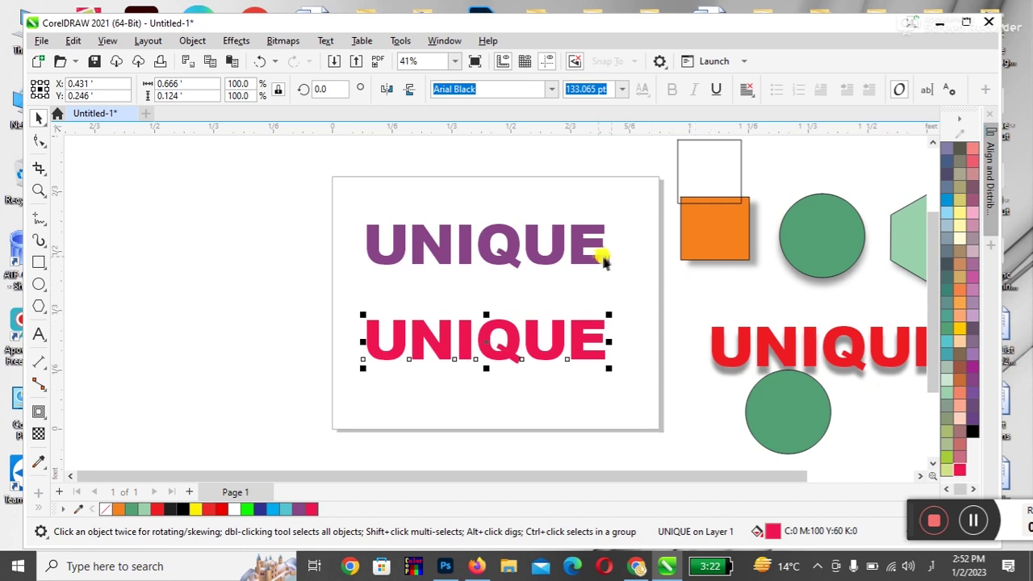
- Shrink the purple UNIQUE text to about 88 pt and move the crimson UNIQUE text up closer to it
left_click(576, 259)
left_click_drag(612, 278, 578, 273)
left_click_drag(514, 354, 515, 339)
- Blend the crimson UNIQUE text into the smaller purple UNIQUE text above it with the Blend tool
left_click(492, 259, "shift")
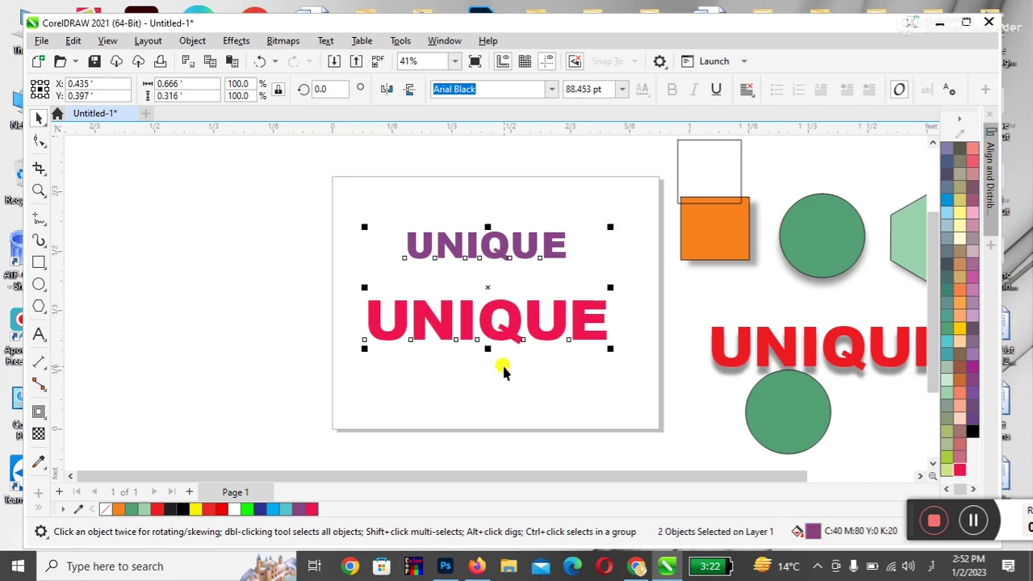
left_click(42, 410)
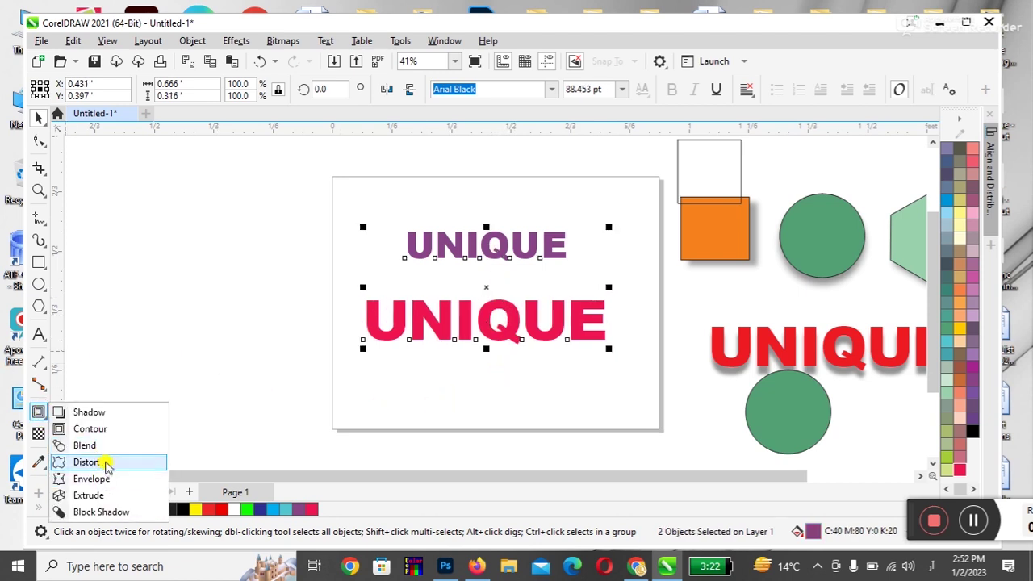
left_click(108, 454)
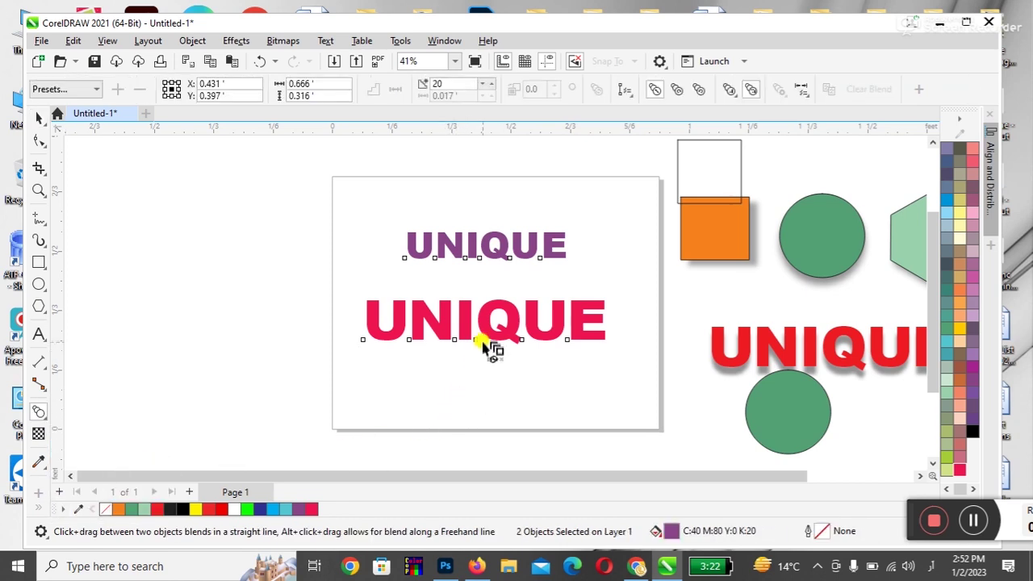
left_click_drag(487, 323, 486, 256)
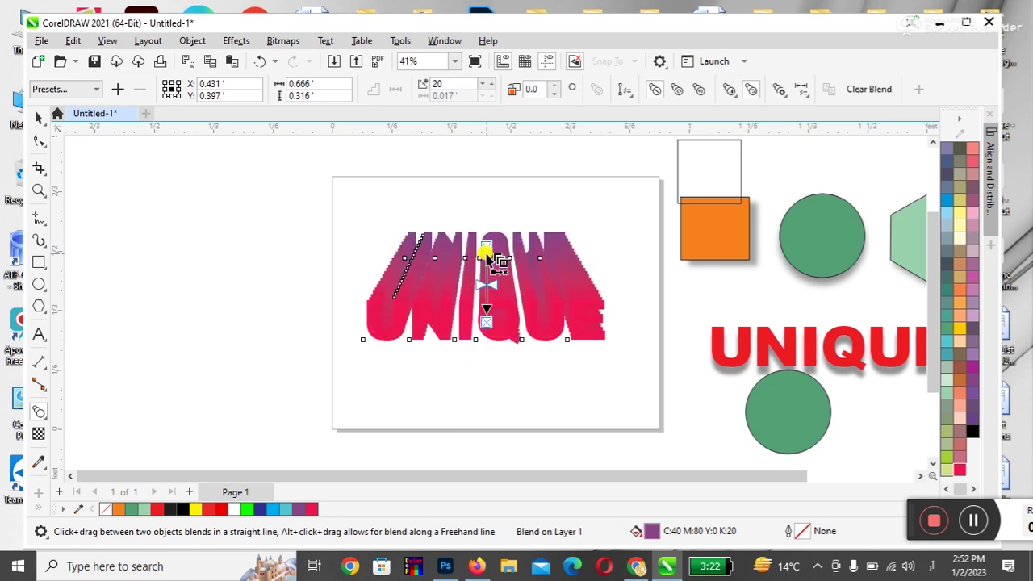
- Fill the blend's crimson UNIQUE text with yellow C:0 M:20 Y:100 K:0, move it up closer to the purple text, and outline it in black
left_click(39, 117)
left_click(506, 355)
left_click(507, 337)
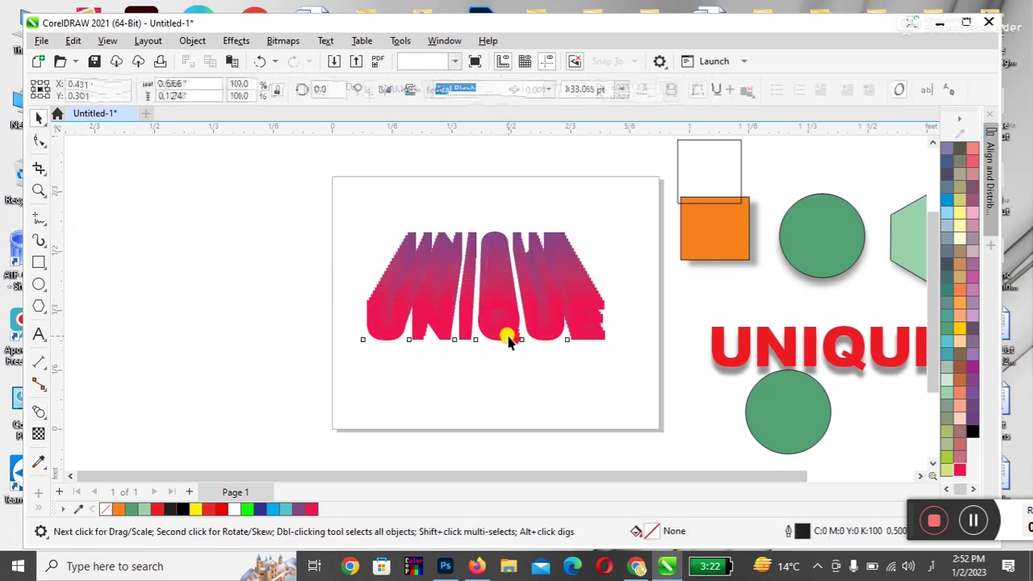
left_click(958, 328)
left_click_drag(495, 330, 488, 272)
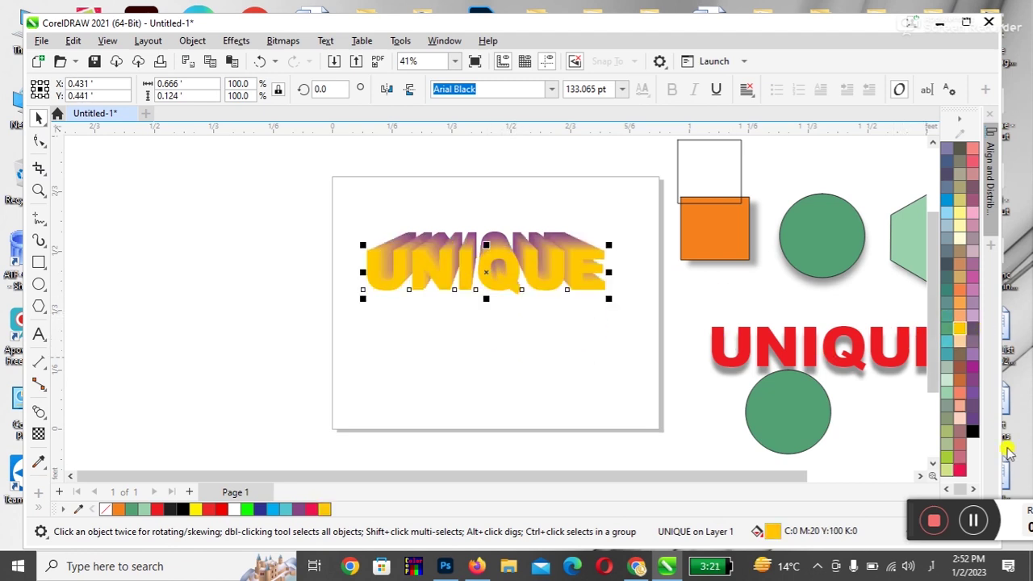
right_click(979, 434)
left_click(906, 229)
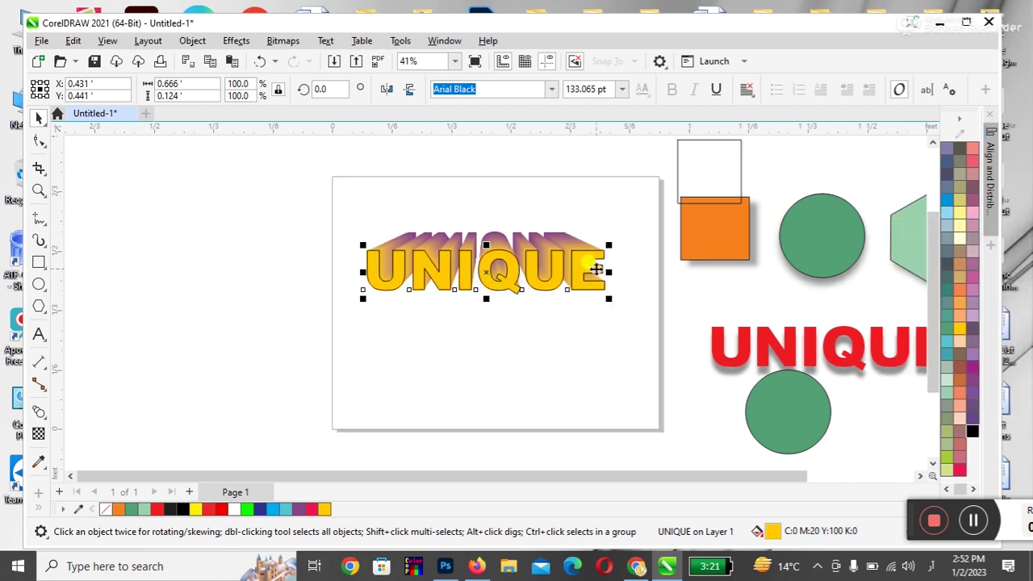
- Enlarge the yellow UNIQUE text to about 160 pt and move it a little lower on the page
left_click_drag(609, 246, 633, 240)
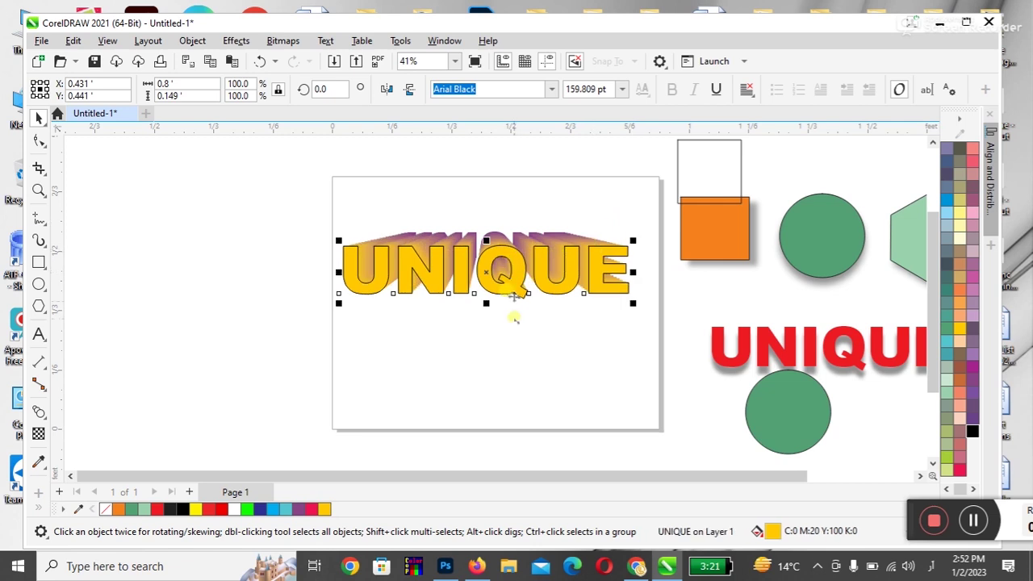
left_click_drag(505, 290, 515, 321)
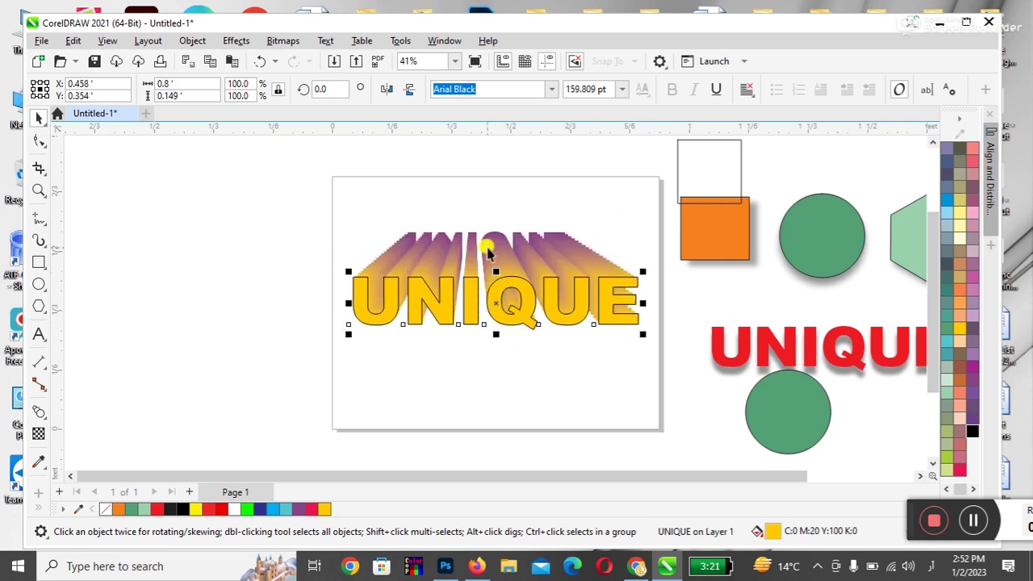
left_click(612, 252)
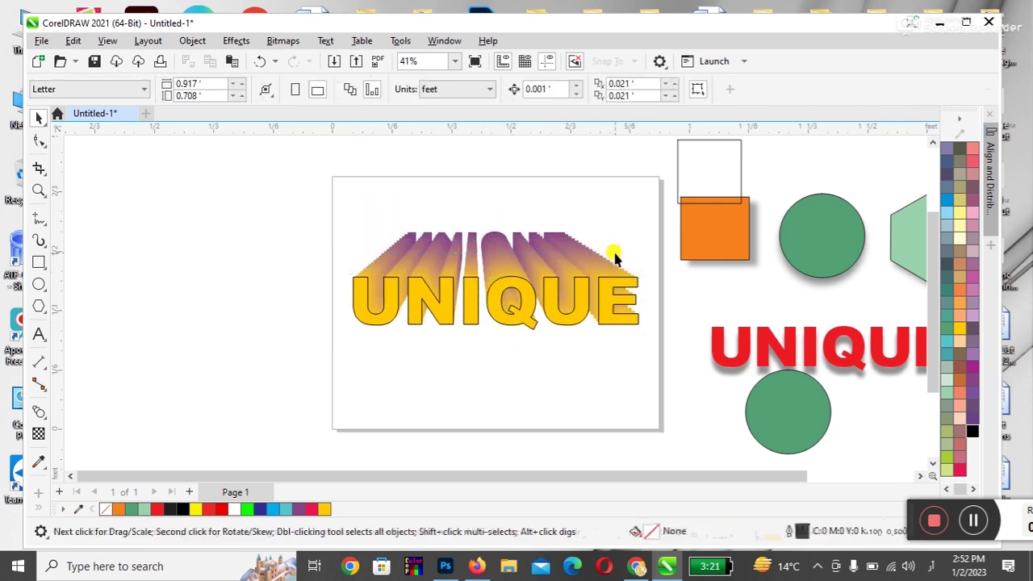
- Move the whole UNIQUE blend off the page to its left side
left_click(500, 234)
left_click_drag(505, 295, 503, 306)
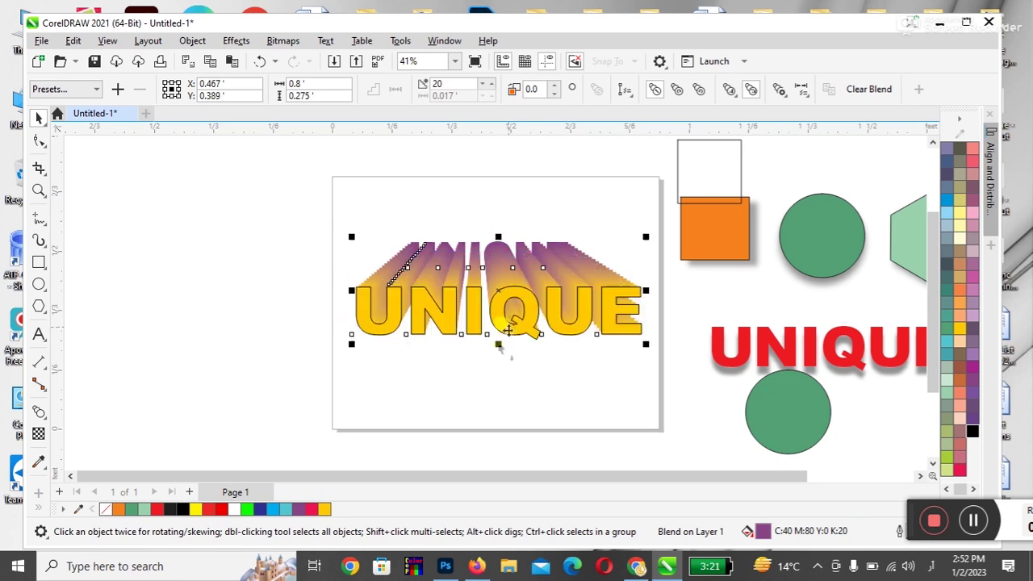
left_click(497, 361)
left_click_drag(507, 261, 206, 206)
- Copy the orange square onto the page, remove its fill, and enlarge it to about 0.291 by 0.267 ft
left_click_drag(731, 260, 486, 317)
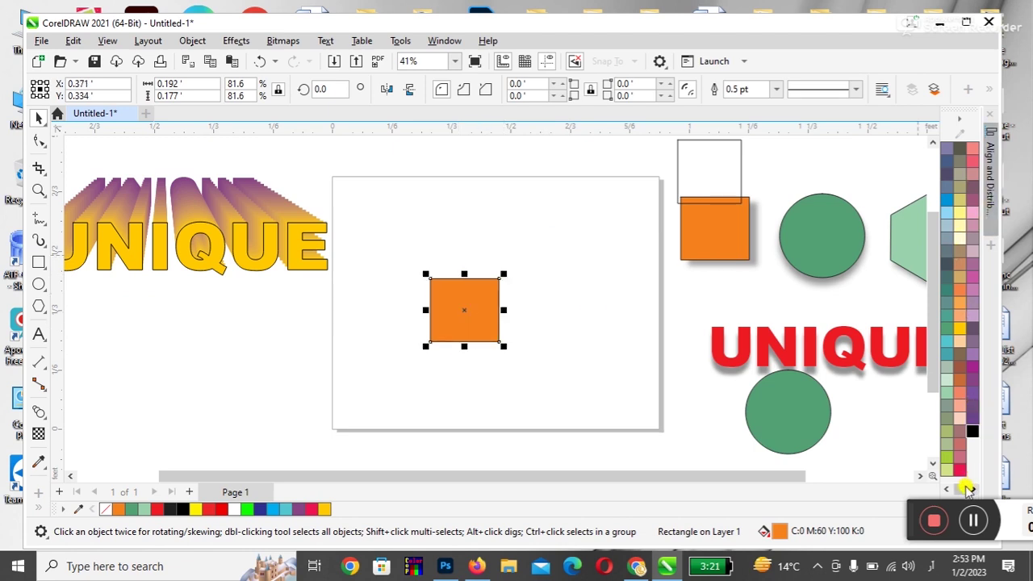
left_click_drag(969, 490, 951, 484)
left_click(947, 149)
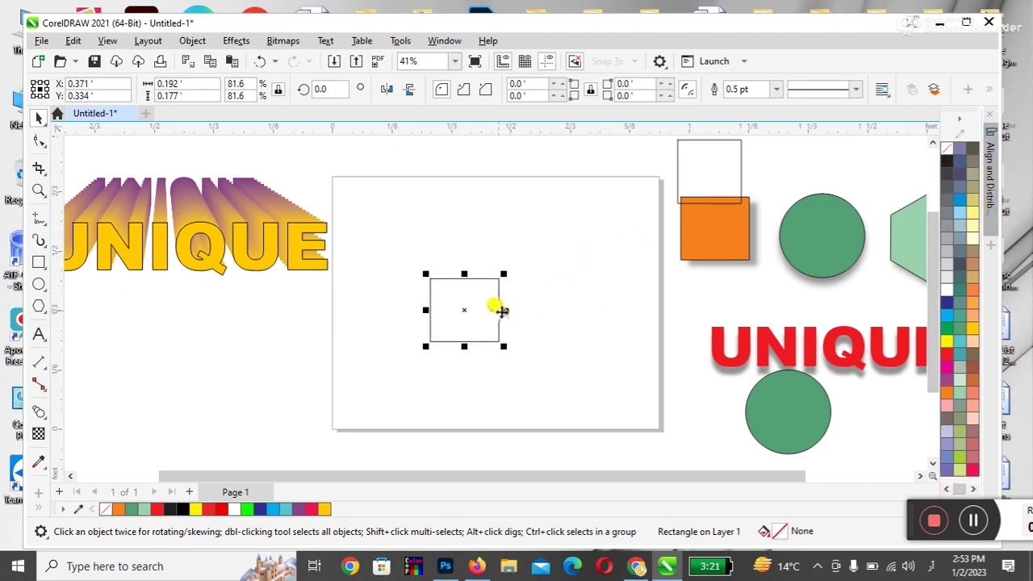
left_click_drag(503, 274, 478, 323)
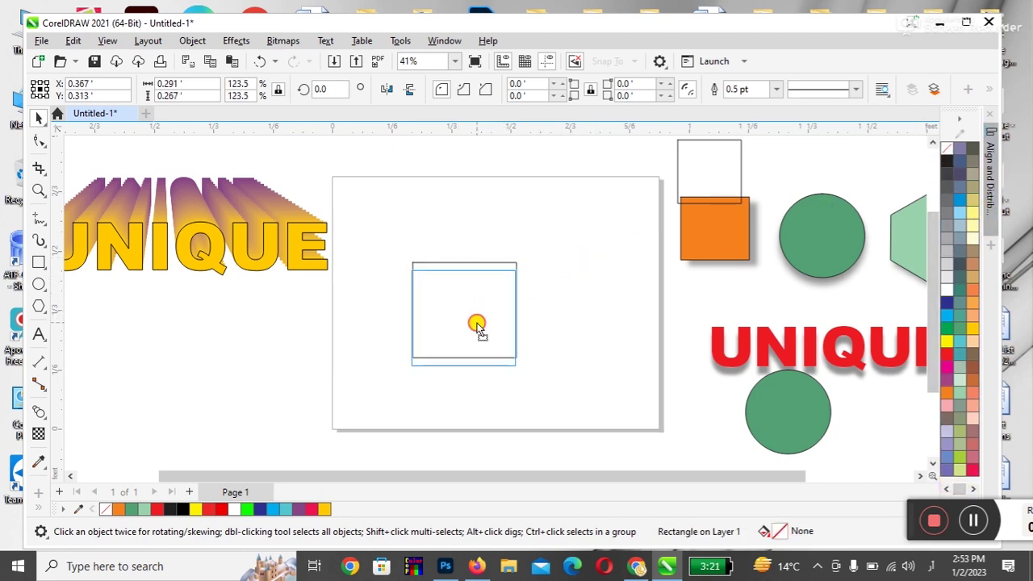
- Make a smaller square of about 0.134 by 0.124 ft at the page's upper left, and place the large one at the lower right
left_click(41, 416)
left_click(466, 321)
left_click(472, 316)
left_click_drag(472, 316, 386, 211)
left_click_drag(444, 279, 416, 266)
left_click_drag(490, 364, 562, 356)
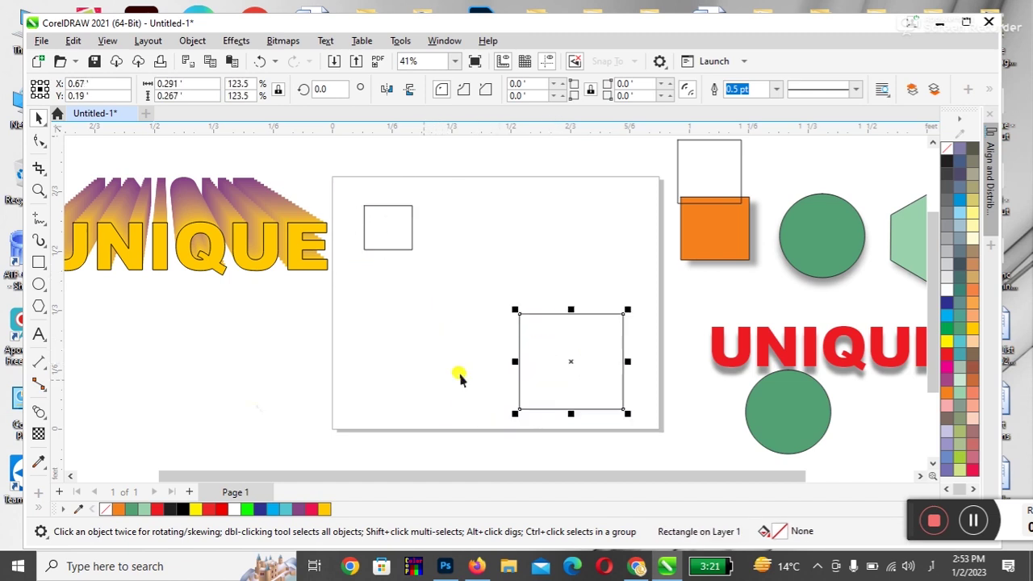
- Blend the large unfilled square into the small square at the page's upper left
left_click(42, 413)
left_click(85, 446)
left_click_drag(571, 361, 378, 233)
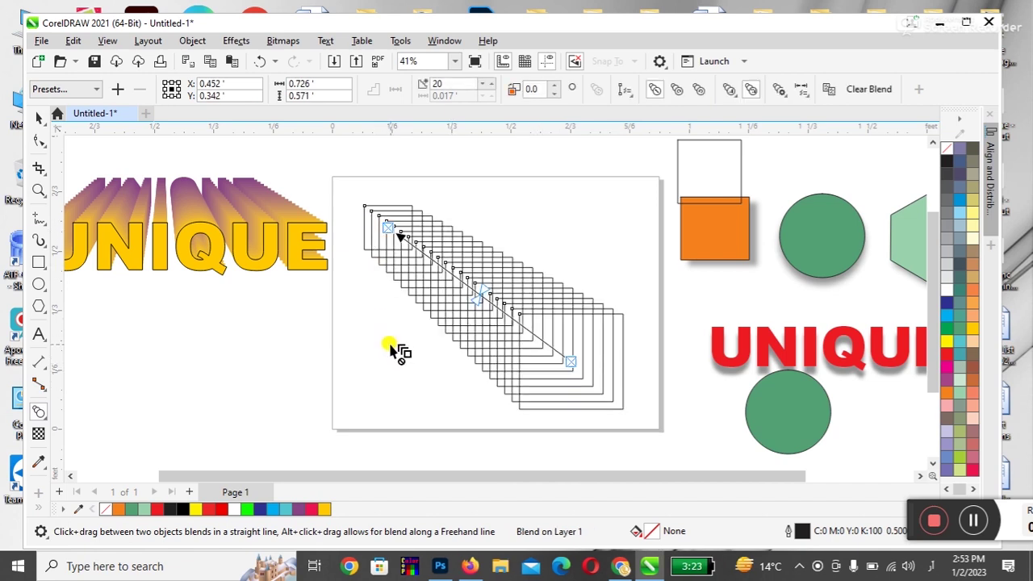
- Round the small square's corners to 0.062 ft with the Shape tool to make it circular
left_click(38, 118)
left_click(365, 213)
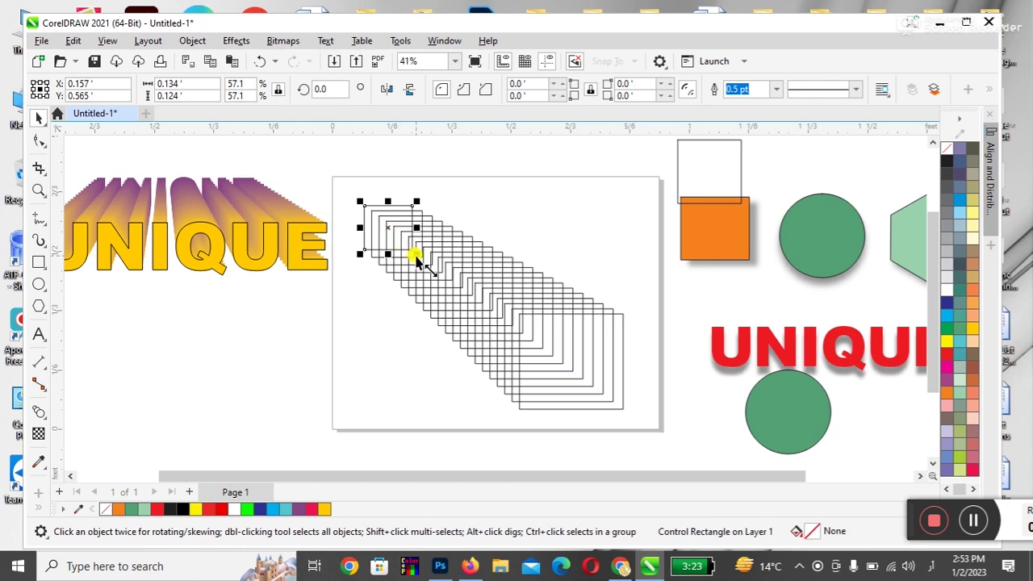
left_click(38, 139)
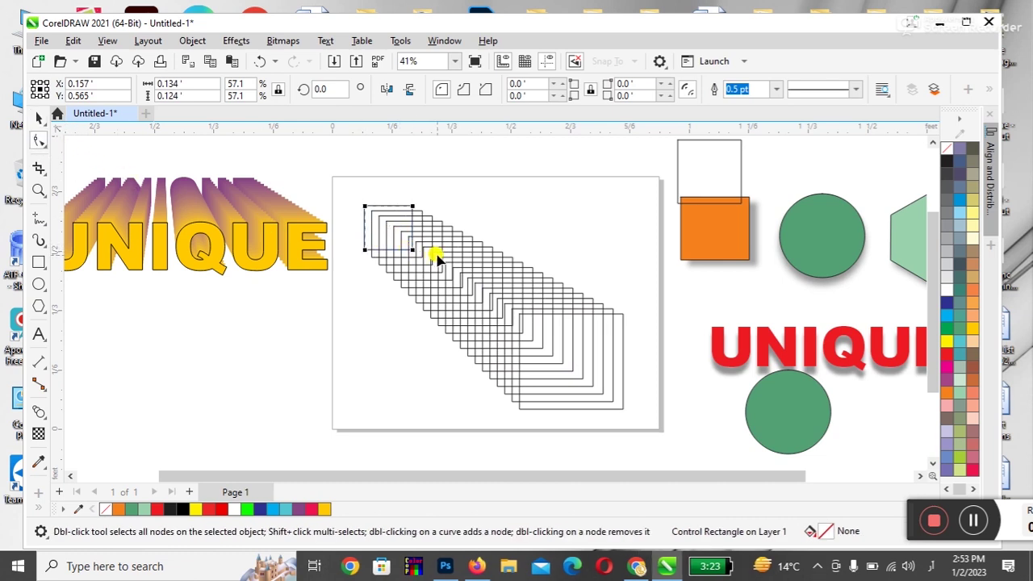
left_click_drag(413, 253, 376, 216)
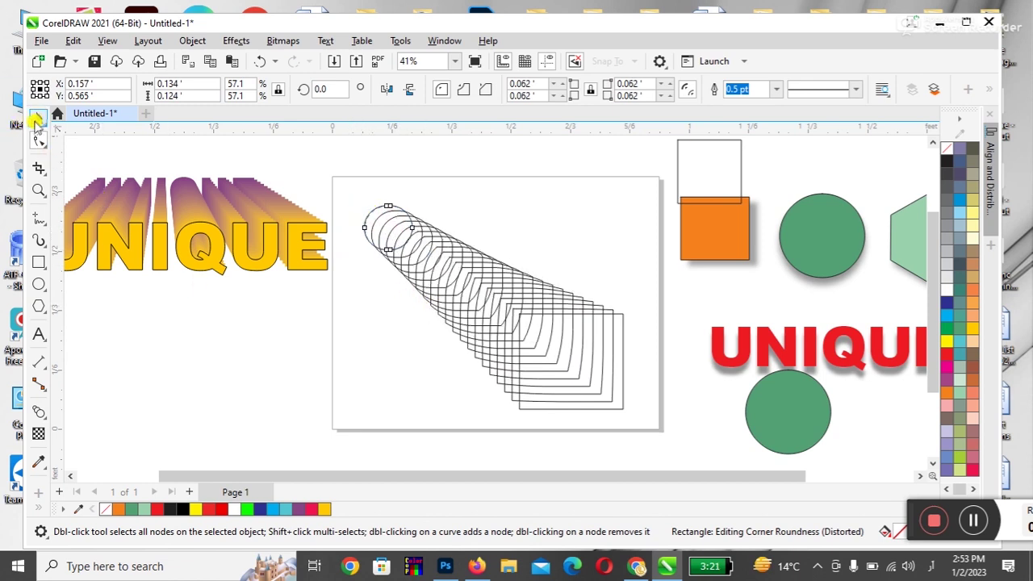
- Delete the blend and its remaining square from the page
left_click(38, 118)
key("Delete")
left_click(584, 369)
key("Delete")
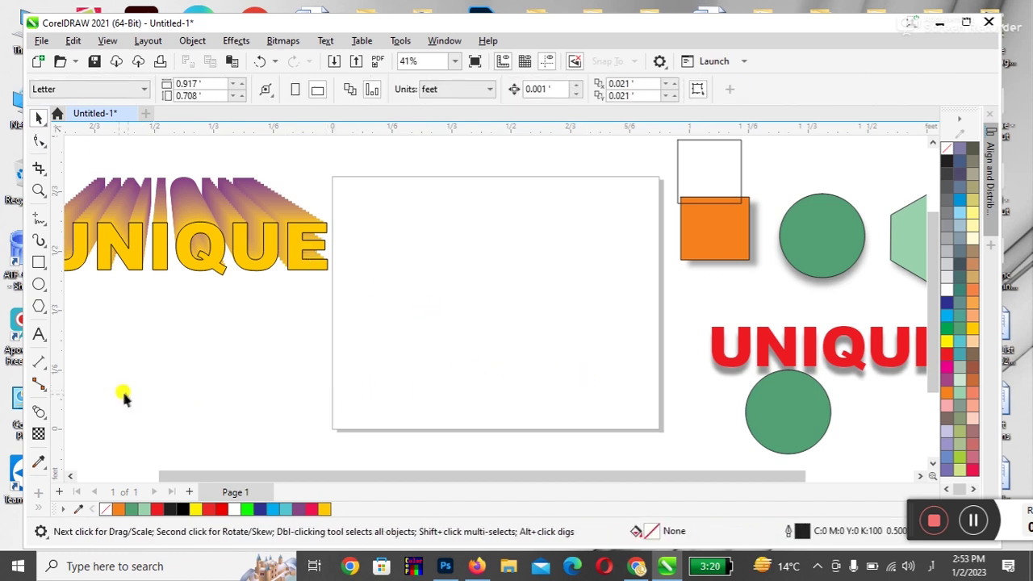
- Undo the deletions, the corner rounding and the blend, back to the two separate unfilled squares
left_click(43, 413)
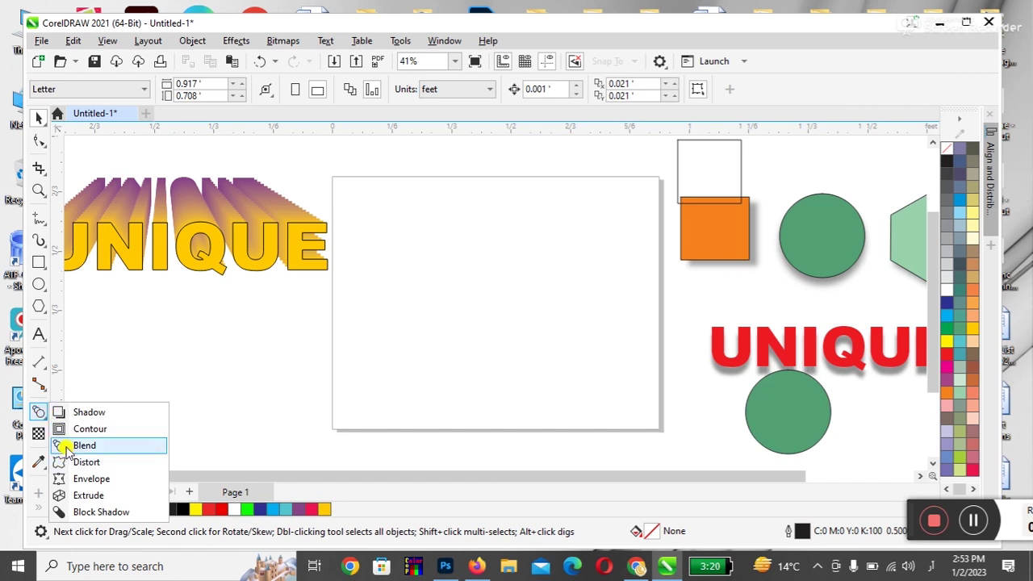
left_click(65, 462)
left_click(37, 117)
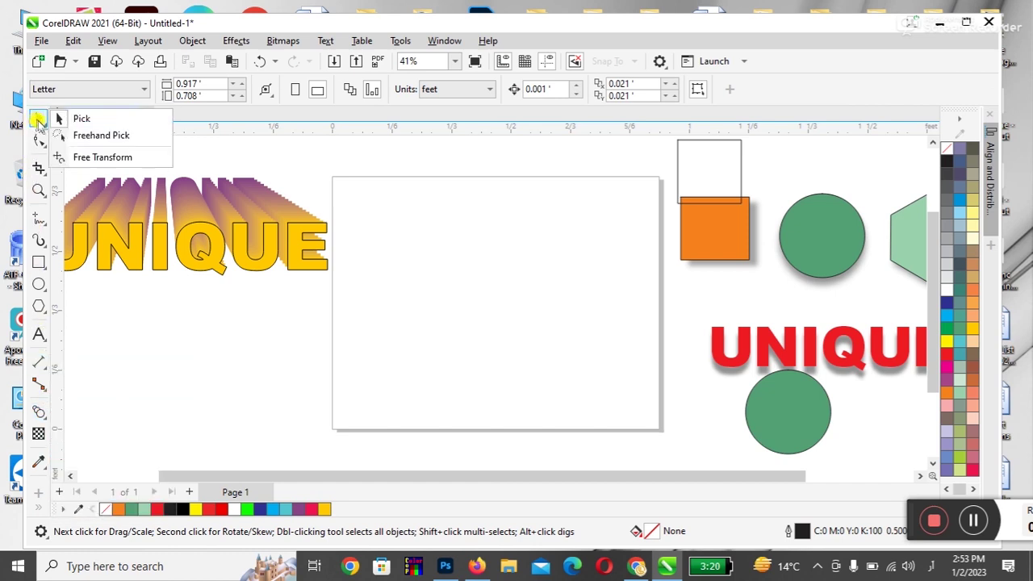
left_click(434, 325)
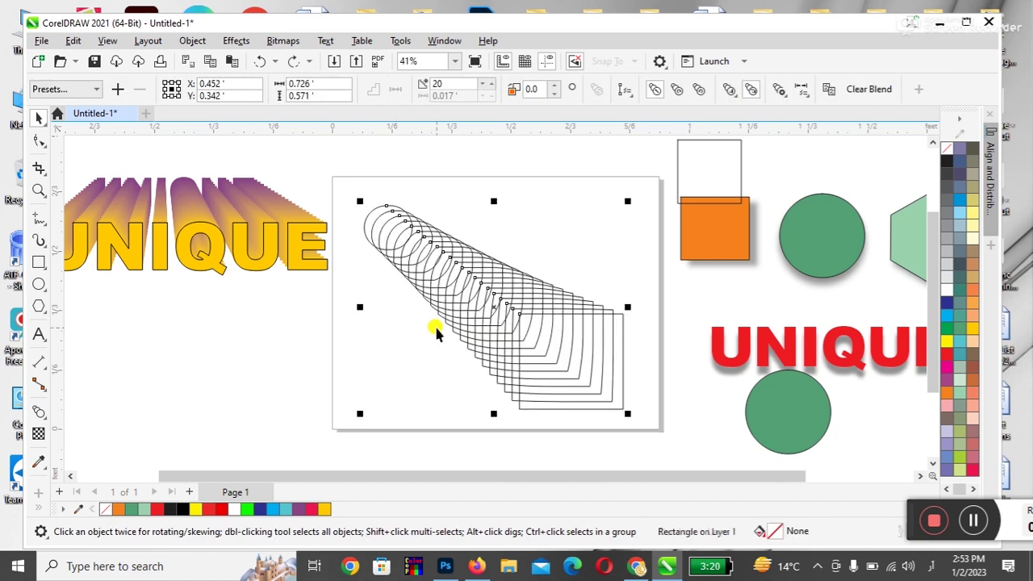
left_click(395, 361)
left_click(396, 362, "shift")
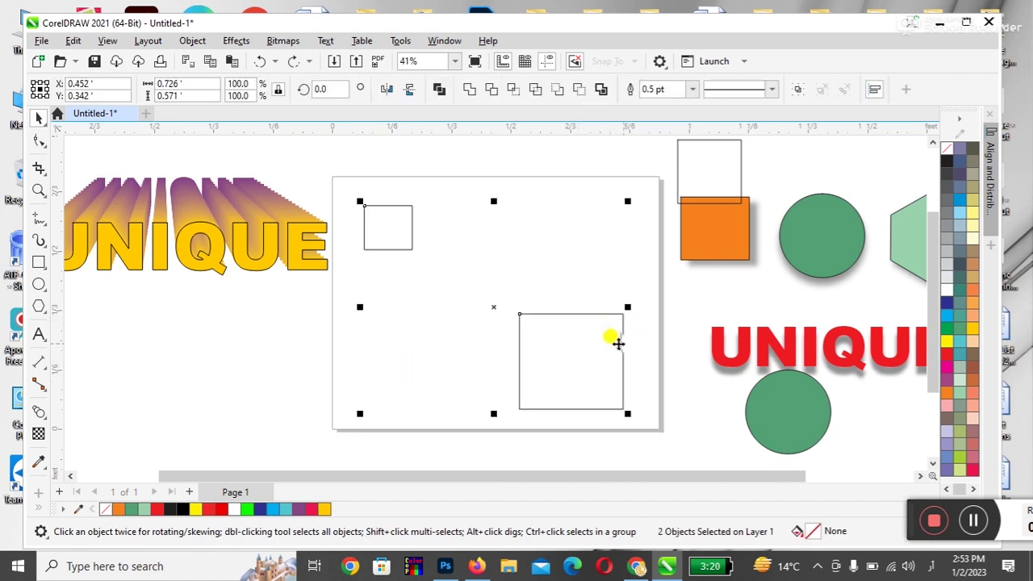
- Shrink the lower-right square and fill it yellow, and fill the upper-left square with red C:0 M:100 Y:100 K:0
left_click(610, 344)
left_click(623, 315)
left_click_drag(627, 310, 611, 344)
left_click(950, 346)
left_click(367, 225)
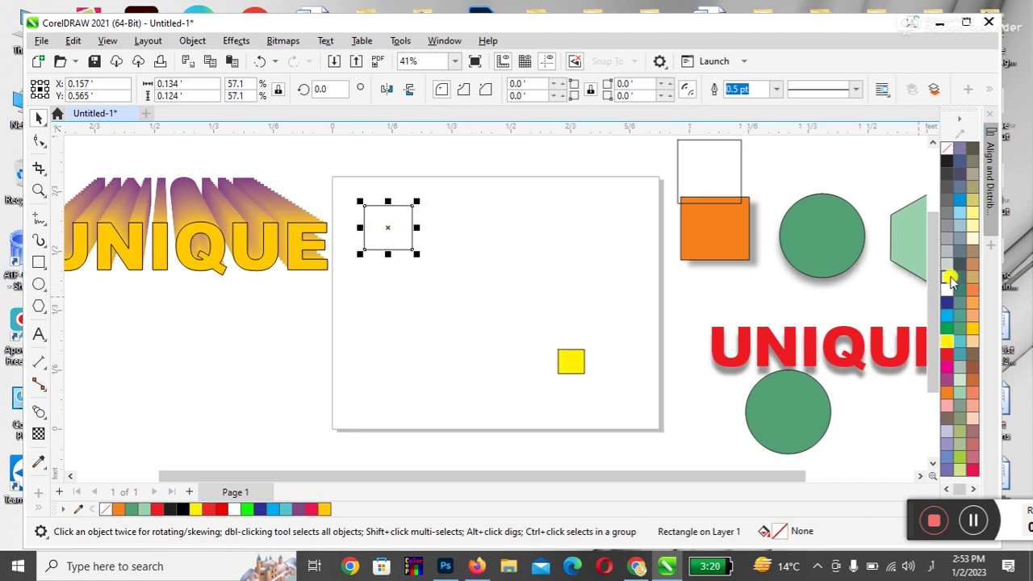
left_click(948, 356)
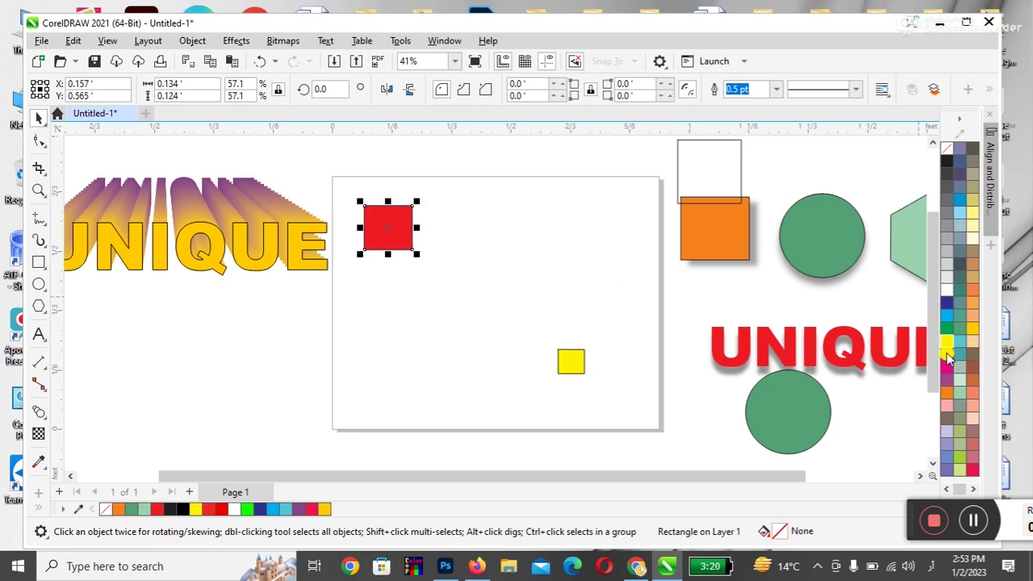
- Blend the red square with the yellow square, and shrink the red end square to about 0.058 by 0.053 ft
left_click(37, 415)
left_click_drag(411, 239, 585, 363)
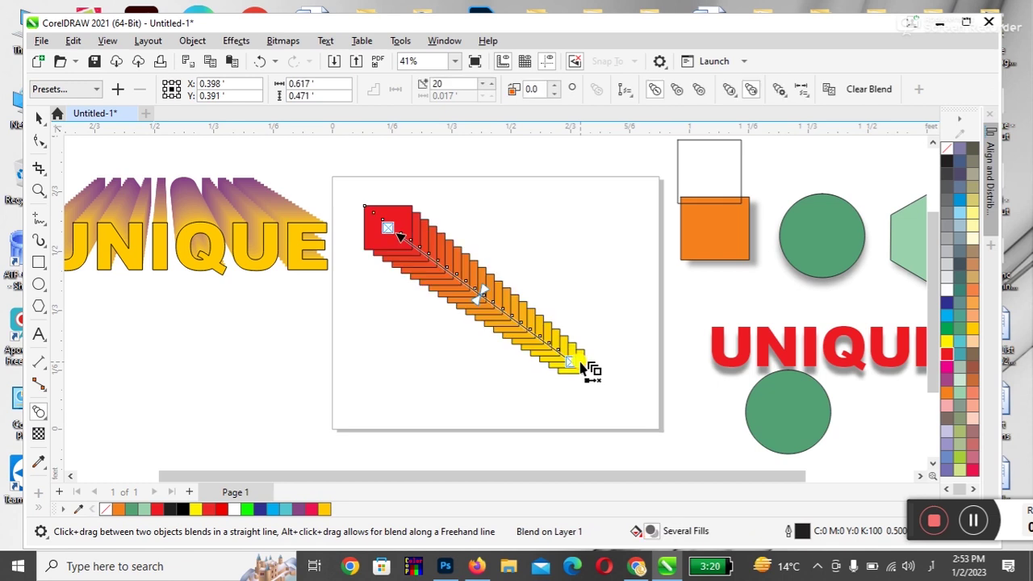
left_click(38, 118)
left_click(413, 255)
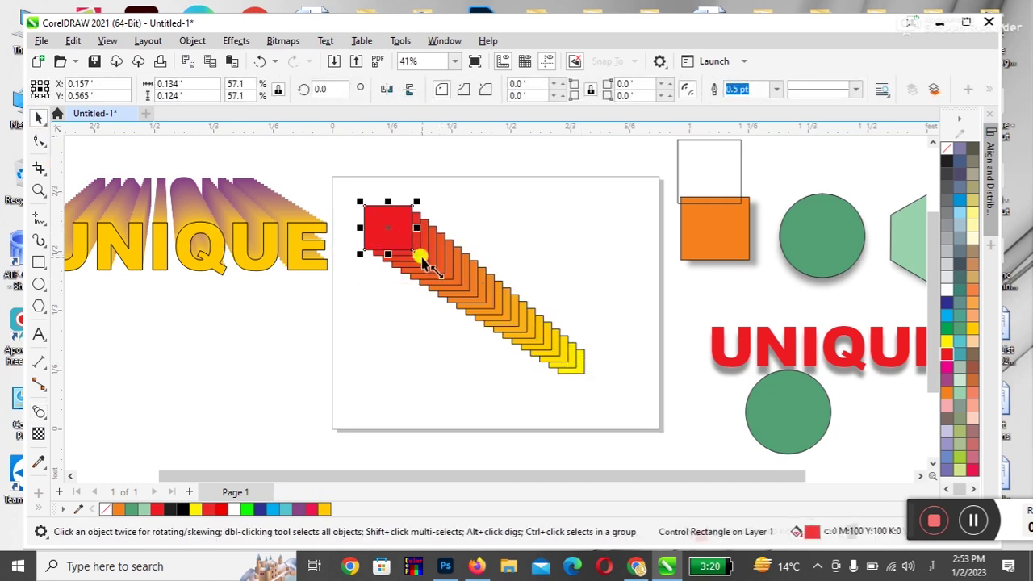
left_click_drag(415, 256, 401, 241)
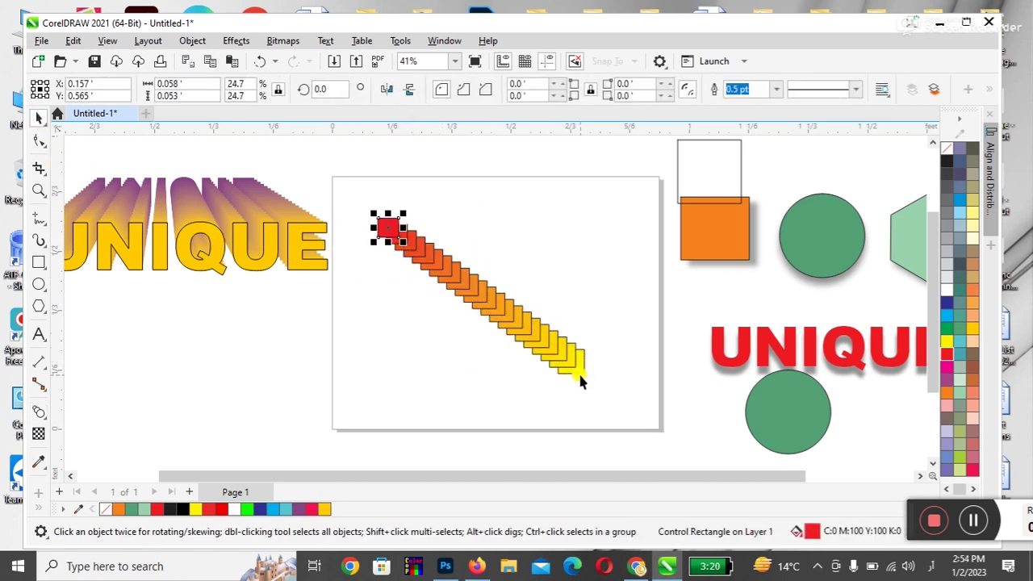
- Shrink the blend's yellow end square, and move the whole blend up across the page's upper-right part
left_click(581, 382)
left_click_drag(601, 391, 585, 374)
left_click_drag(517, 330, 626, 266)
left_click(549, 359)
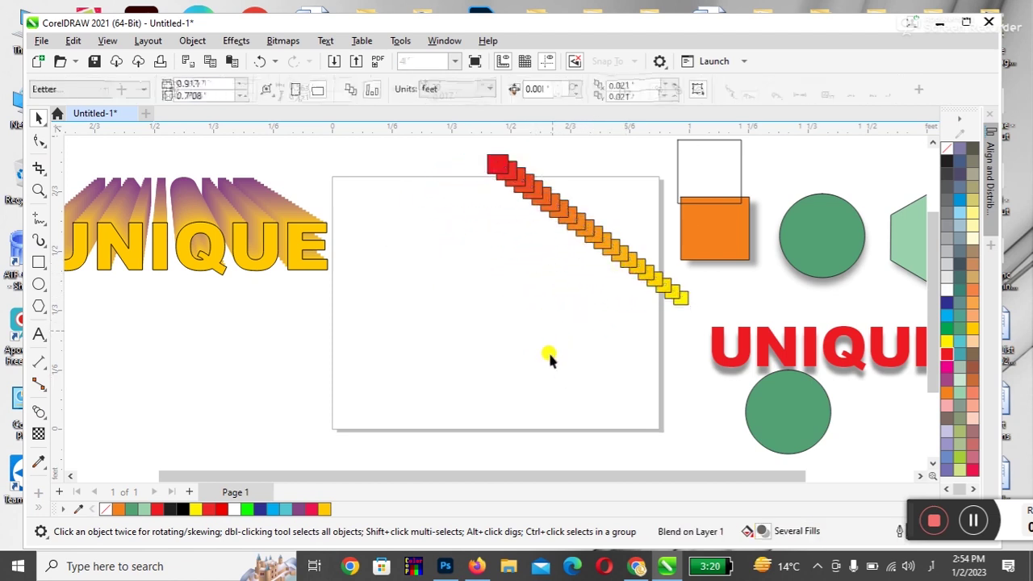
- Move the UNIQUE blend beside the page slightly up and scale it down
left_click_drag(216, 213, 227, 184)
left_click_drag(343, 257, 318, 250)
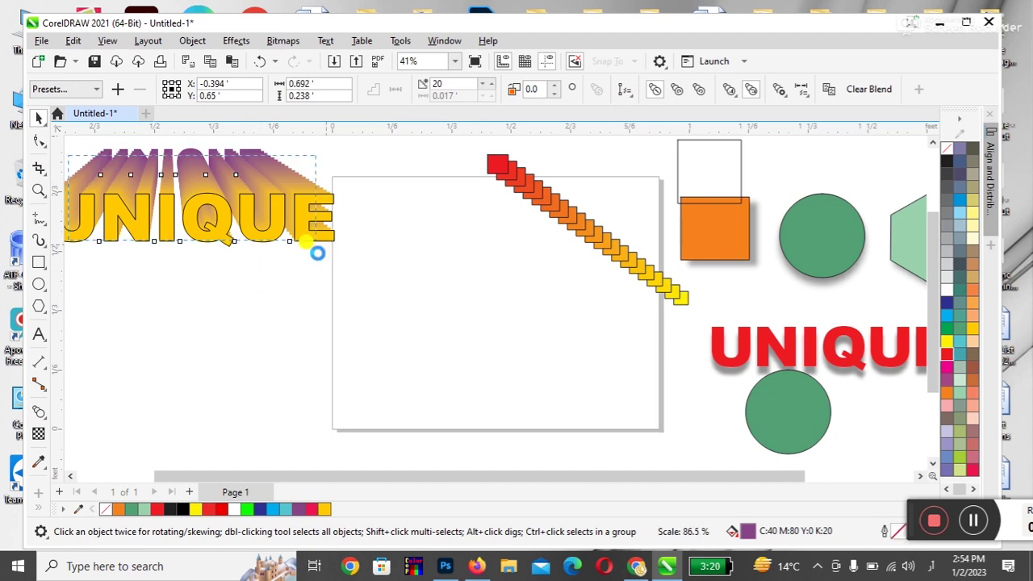
left_click(290, 286)
- Draw a wavy B-Spline curve from below the UNIQUE blend across the page to just beneath the squares blend
left_click(41, 221)
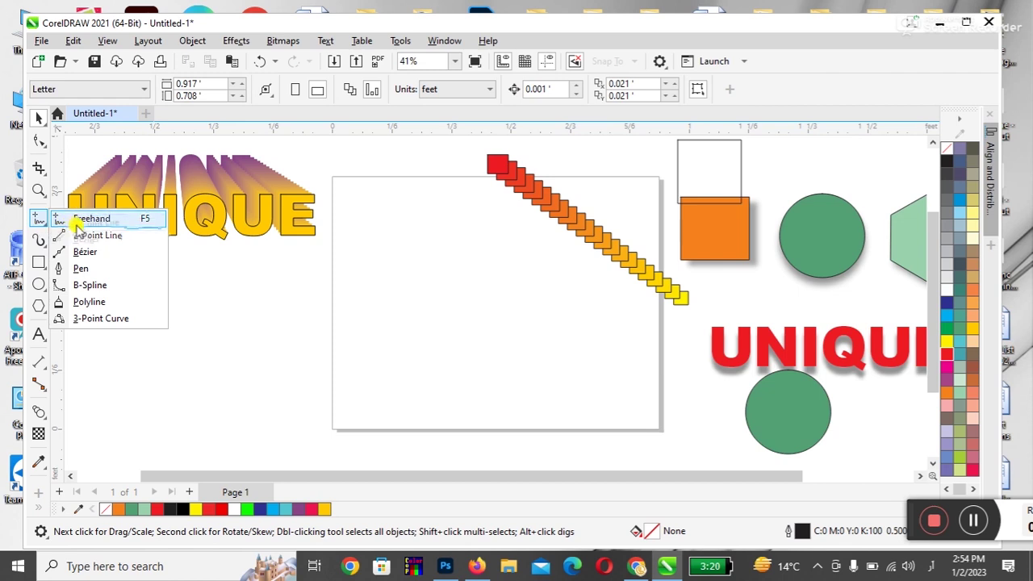
left_click(87, 285)
left_click(135, 399)
left_click(241, 261)
left_click(412, 405)
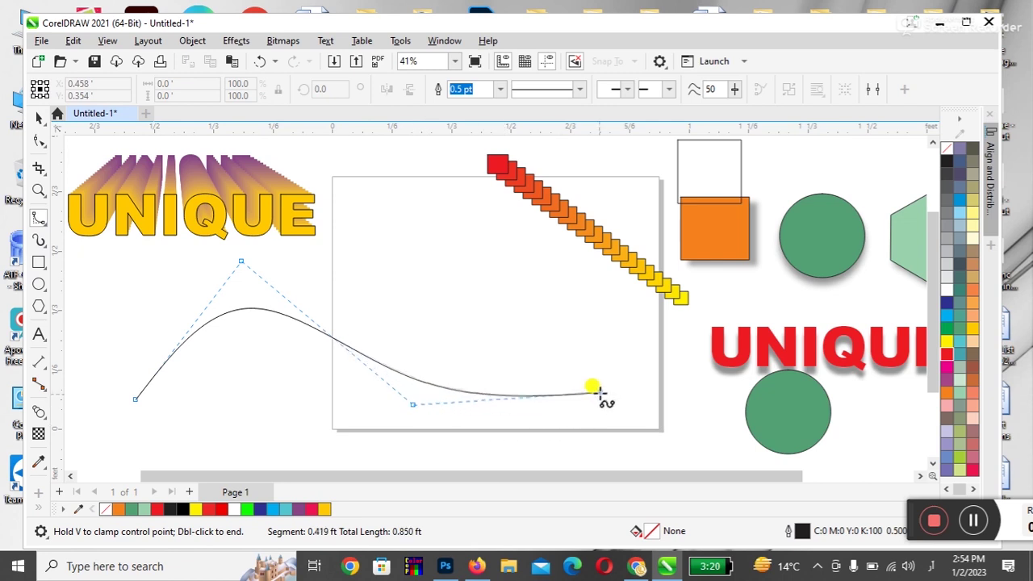
double_click(599, 286)
key("space")
- Place a copy of the red-to-yellow squares blend over the green circle beside the page, and shift the one on the page slightly
left_click_drag(544, 188, 839, 194)
left_click_drag(619, 251, 629, 262)
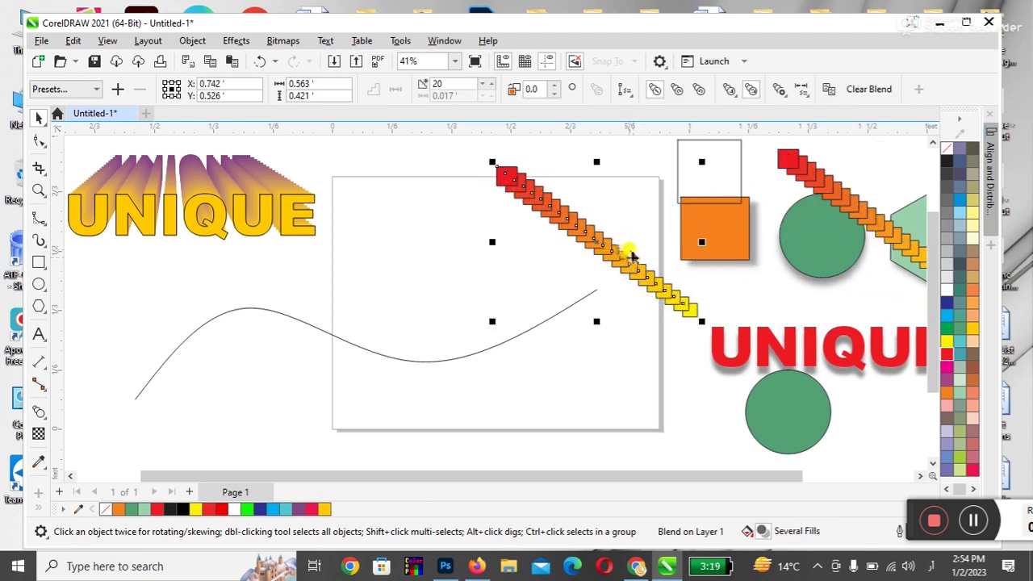
left_click(780, 91)
left_click(780, 92)
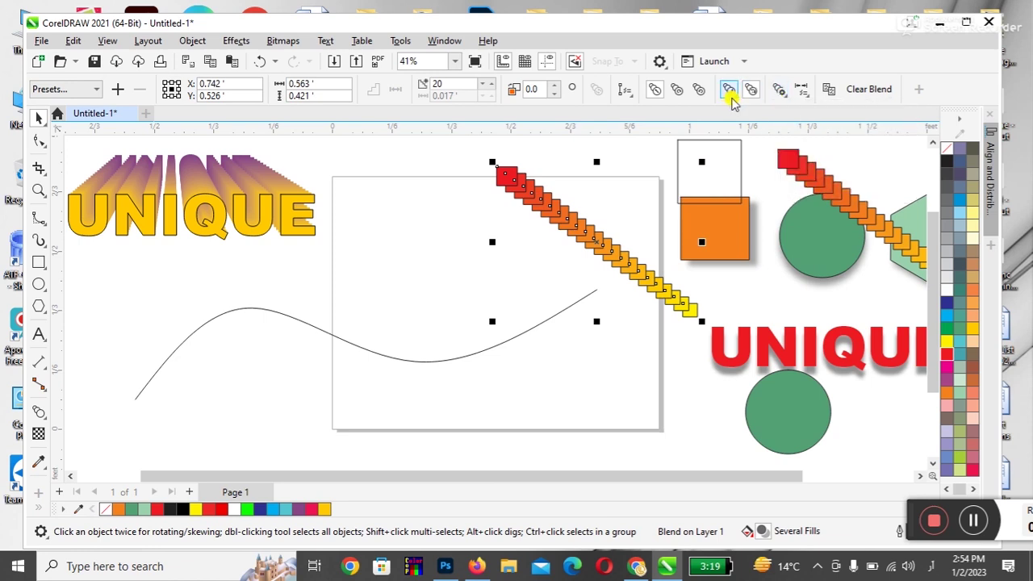
left_click(730, 91)
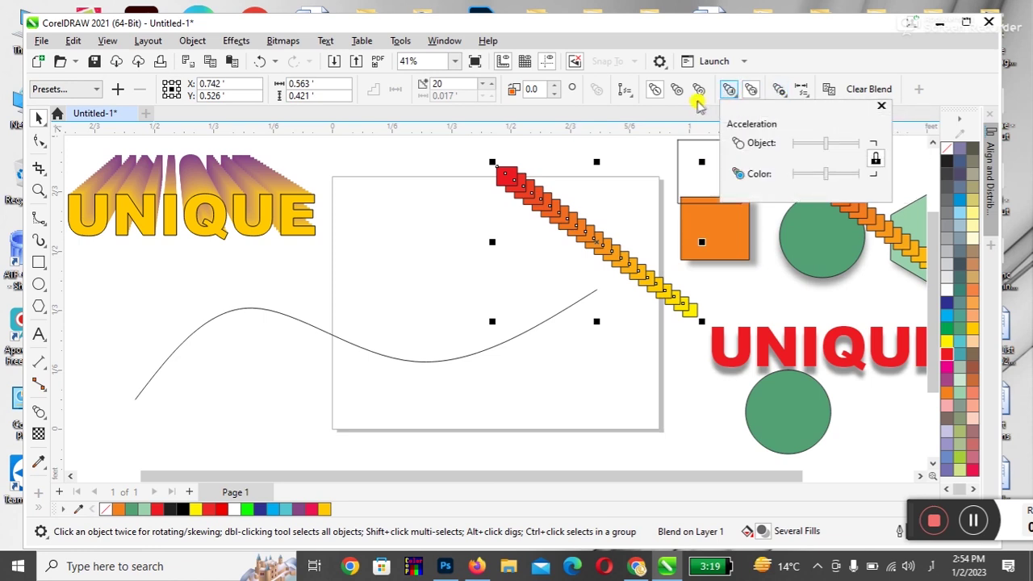
left_click(804, 92)
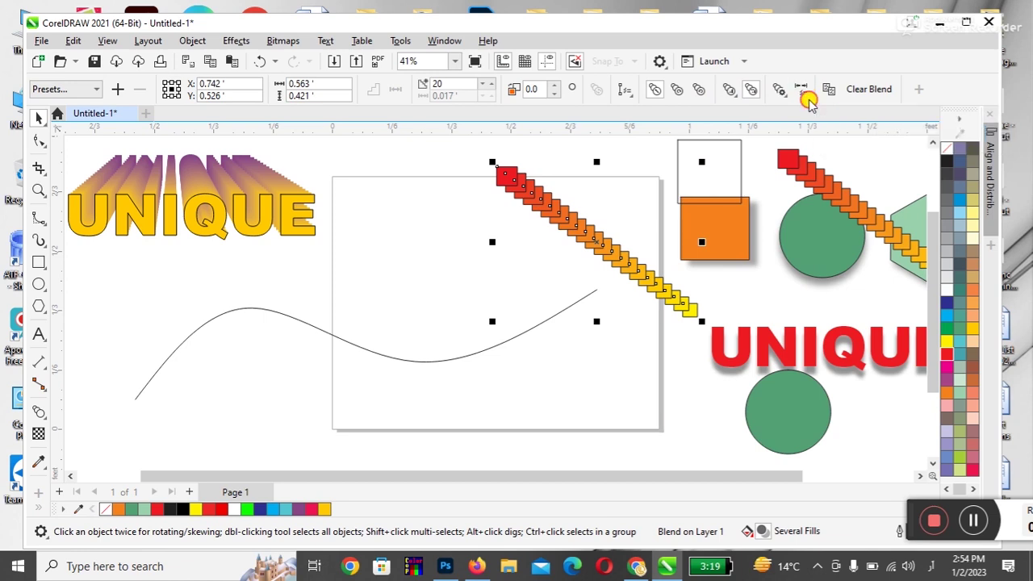
left_click(802, 90)
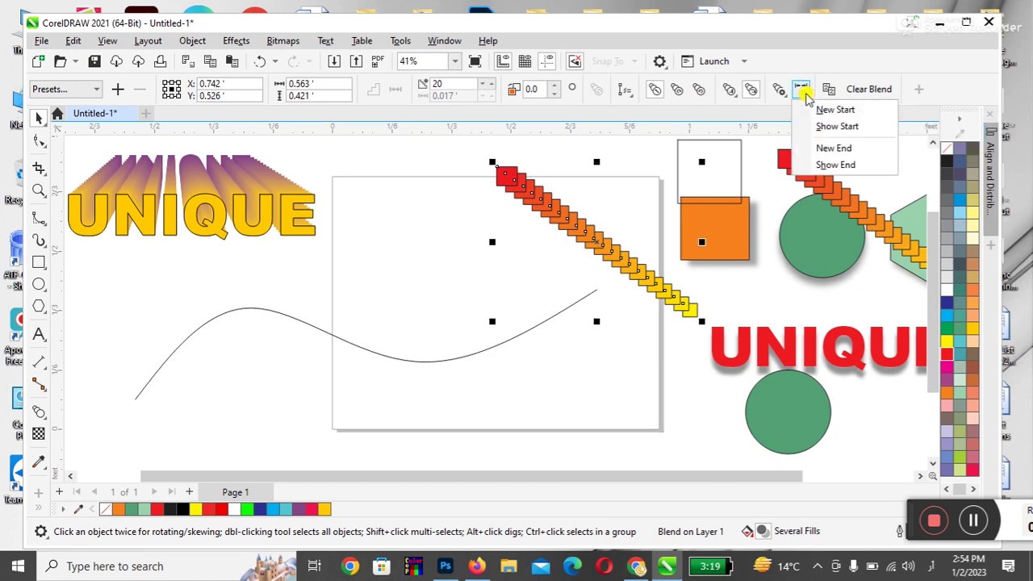
left_click(627, 90)
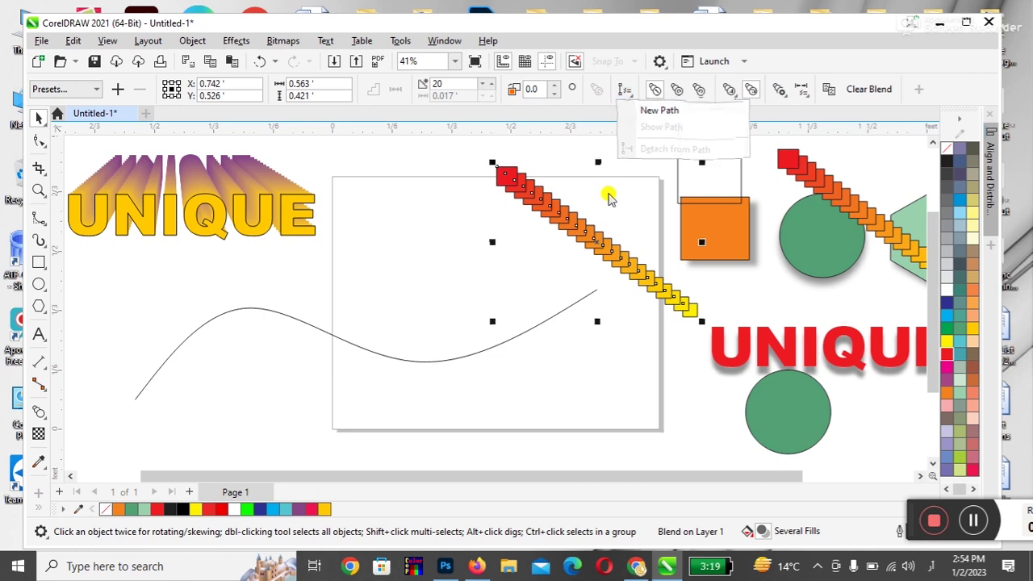
left_click(638, 294)
left_click(656, 292)
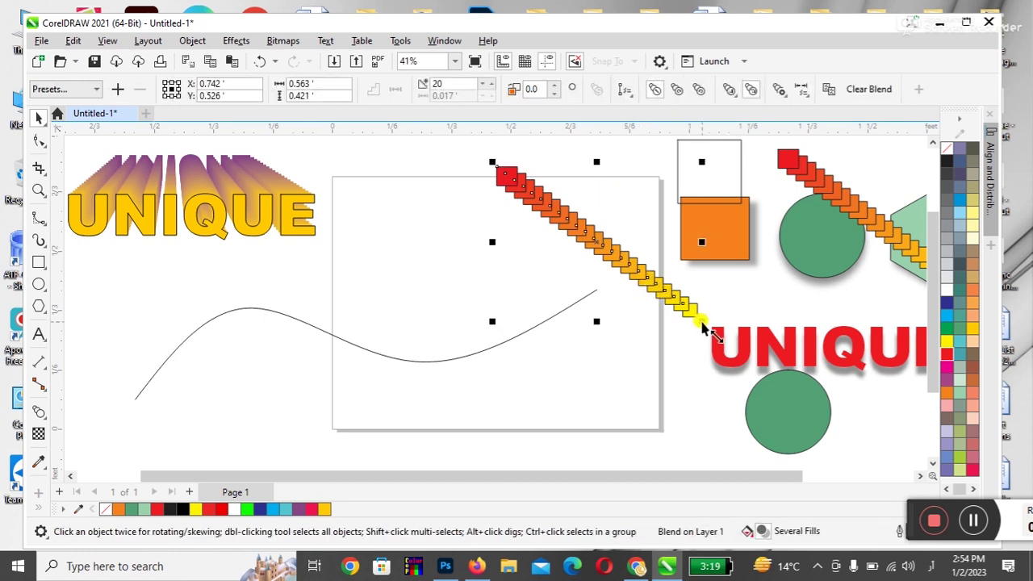
- Attach the red-to-yellow squares blend to the wavy curve as its new path, and move its red square to the curve's lower-left end
left_click_drag(686, 308, 692, 300)
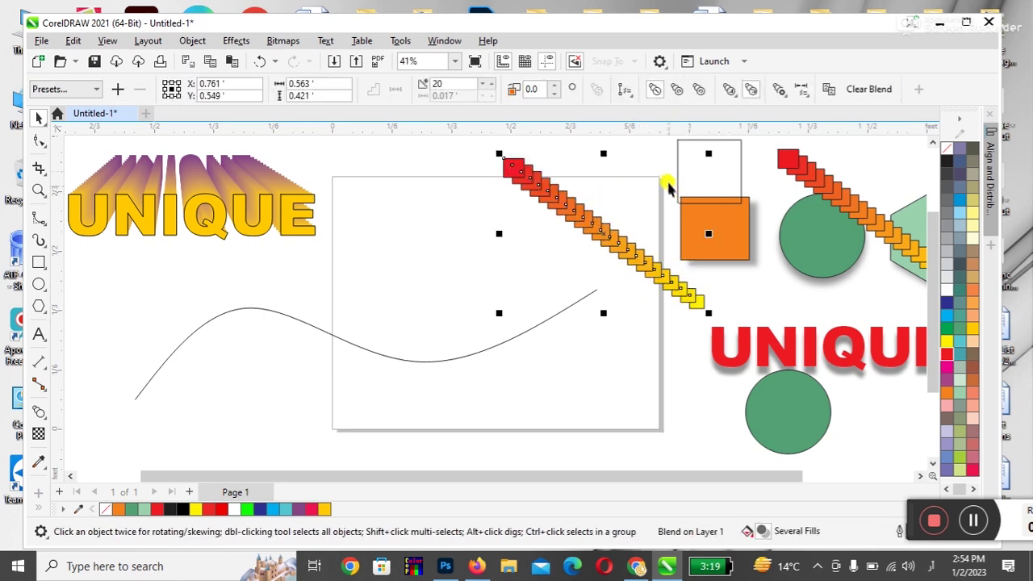
left_click(625, 90)
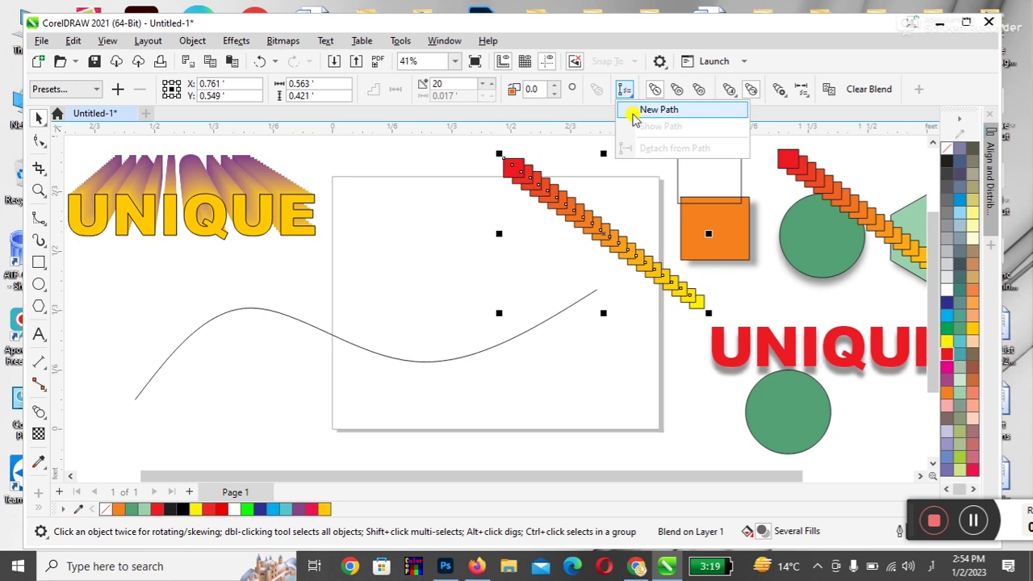
left_click(634, 113)
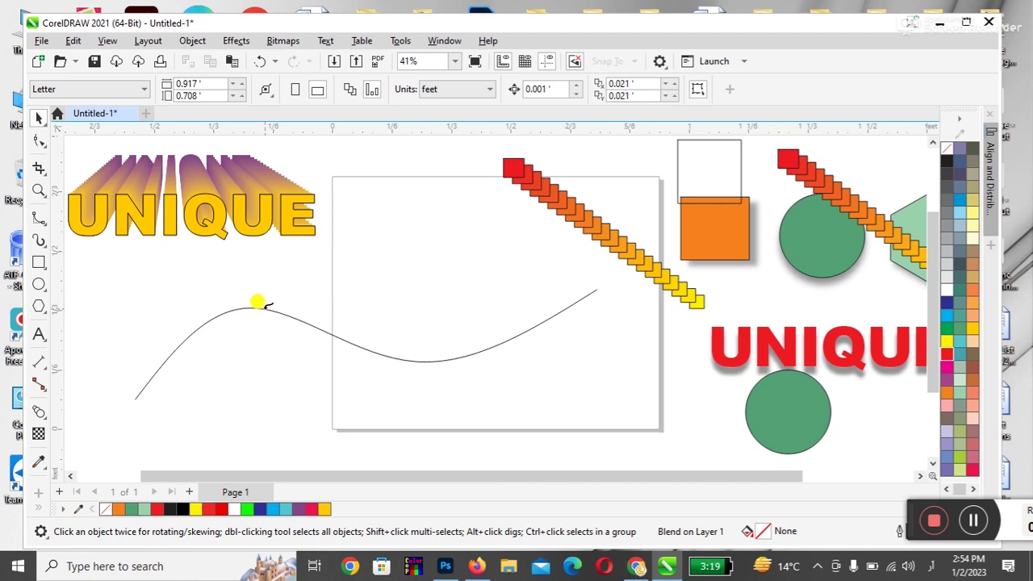
left_click(267, 307)
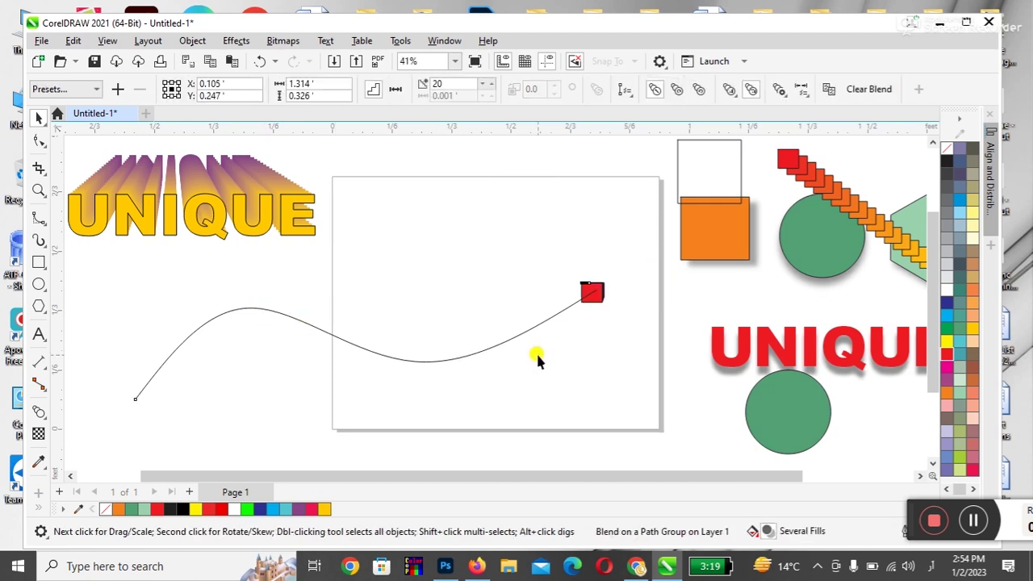
left_click(577, 313)
left_click_drag(592, 297, 144, 407)
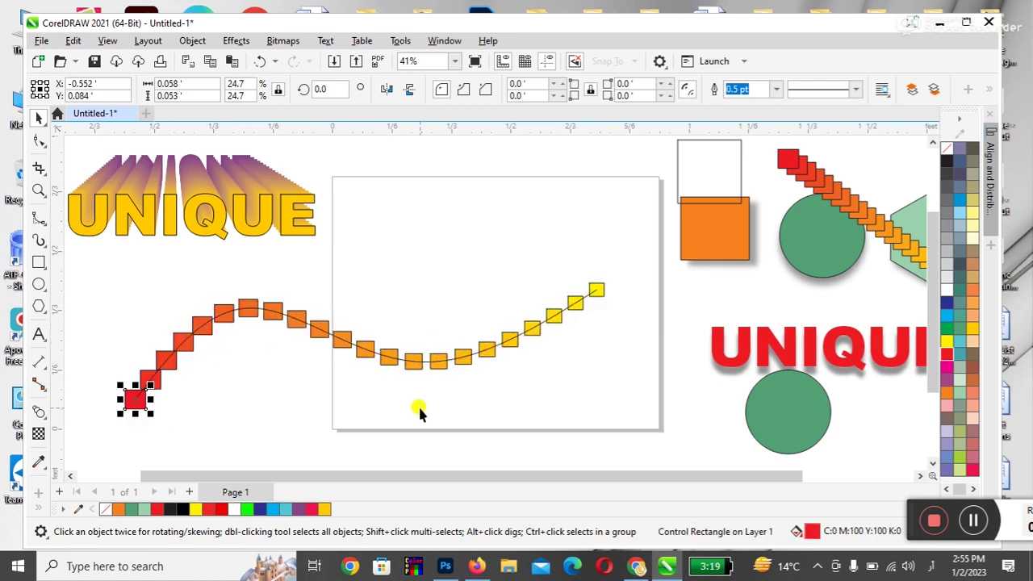
- Increase the number of steps in the blend on the curve to 31
left_click(429, 376)
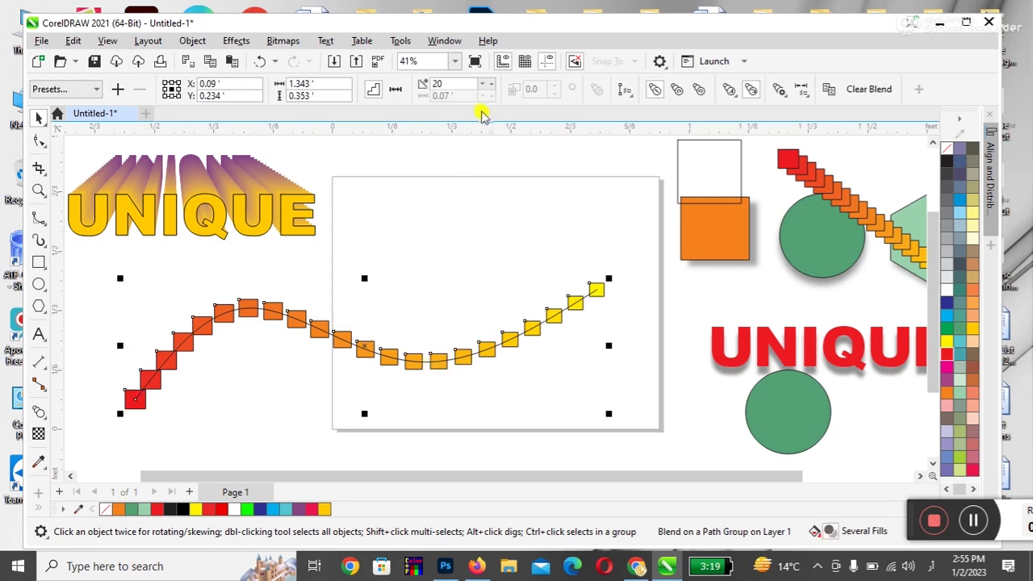
left_click(487, 83)
left_click(487, 84)
left_click(487, 84)
left_click(486, 84)
left_click(487, 84)
left_click(487, 84)
left_click(488, 84)
left_click(491, 85)
left_click(490, 85)
left_click(491, 85)
left_click(491, 85)
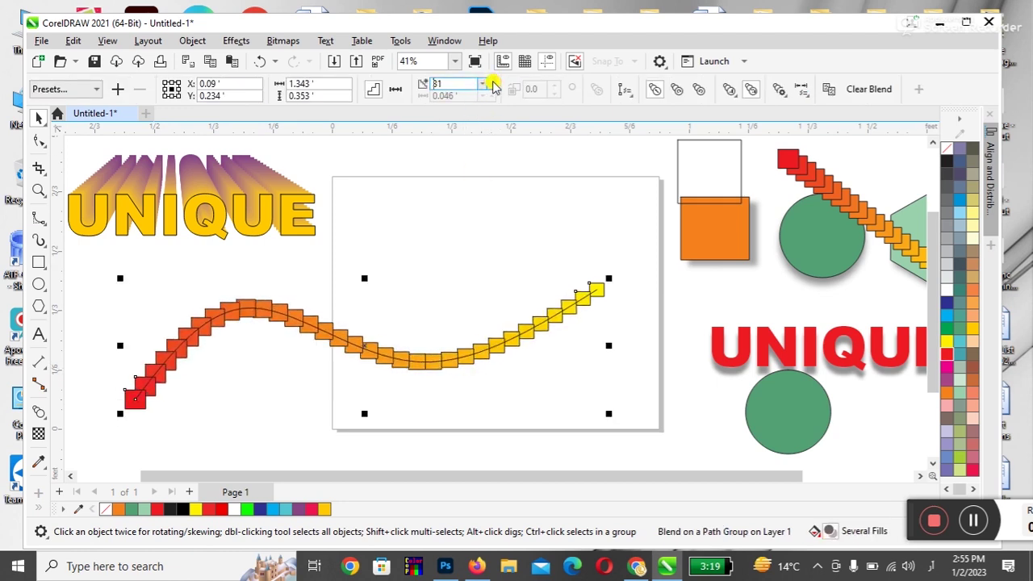
- Remove the outline of the blend's path curve, and shift the whole blend up and to the right
left_click(584, 295)
right_click(952, 152)
left_click(946, 156)
left_click_drag(517, 345, 539, 329)
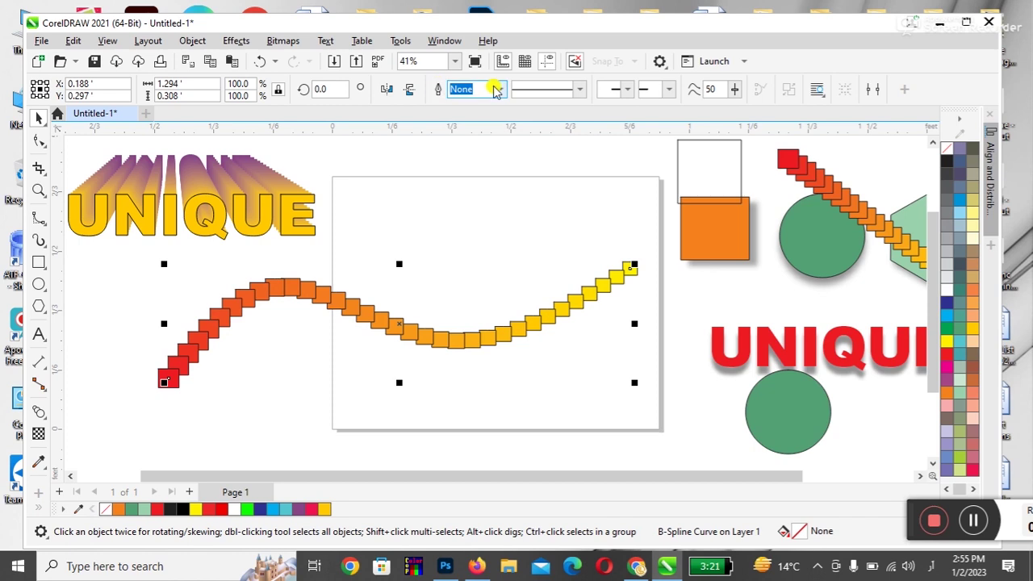
- Select the path blend and increase its number of steps to 38
left_click(616, 285)
left_click(601, 291)
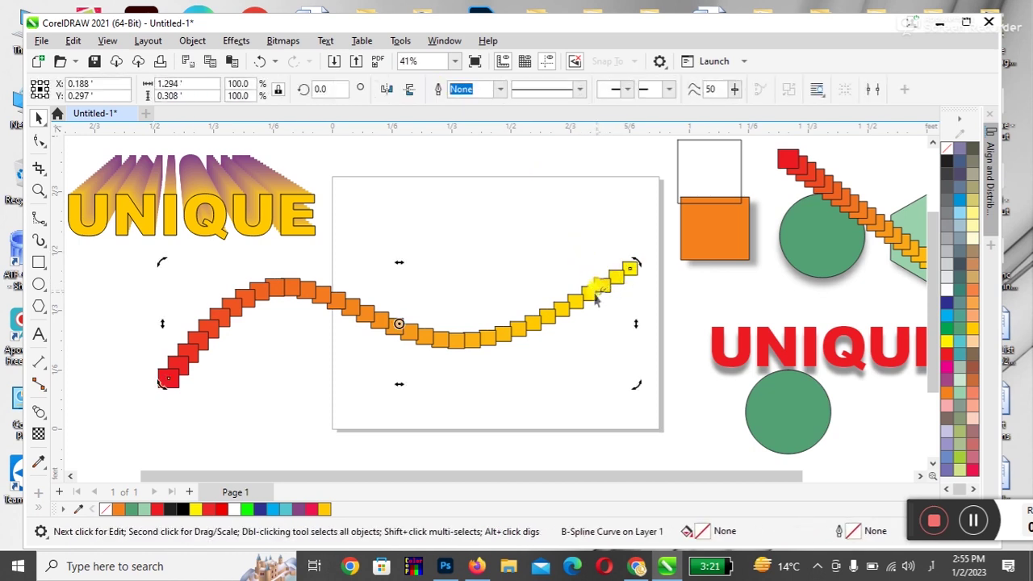
left_click(570, 301)
left_click(487, 84)
left_click(487, 84)
left_click(488, 84)
left_click(488, 84)
left_click(487, 84)
left_click(488, 84)
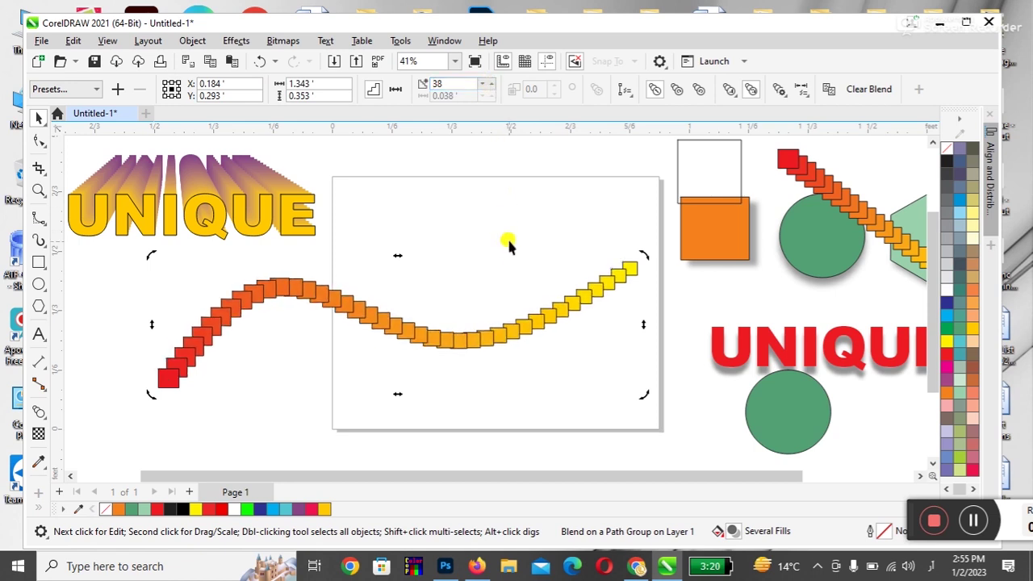
- Enlarge the path blend's yellow end square to about 0.248 by 0.227 ft
left_click(507, 256)
left_click(627, 271)
left_click_drag(607, 285, 545, 365)
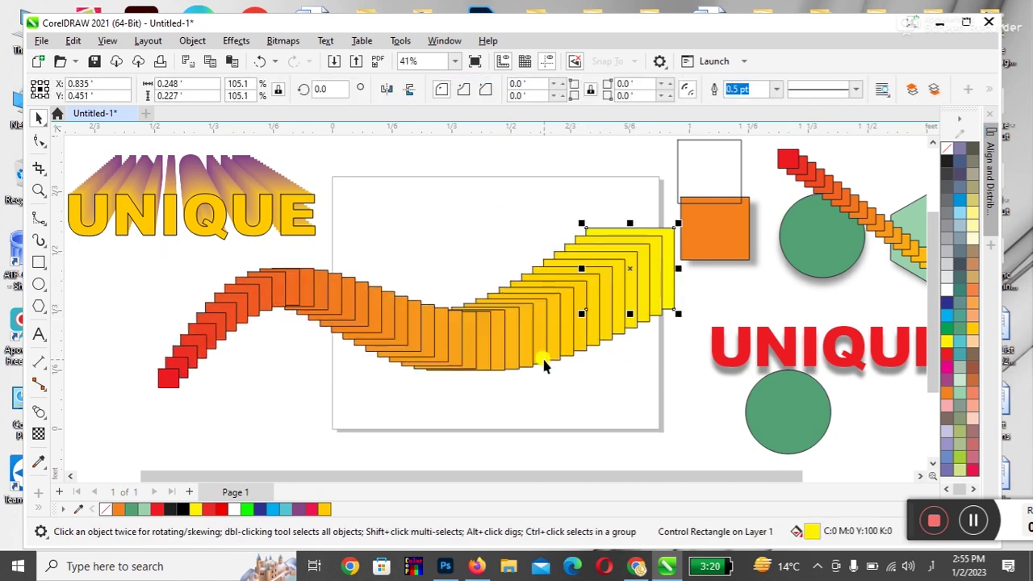
- Enlarge the path blend's red start square, and shift the whole blend slightly down
left_click(181, 373)
left_click(173, 380)
left_click_drag(184, 373, 242, 300)
left_click(193, 359)
left_click_drag(364, 300, 361, 333)
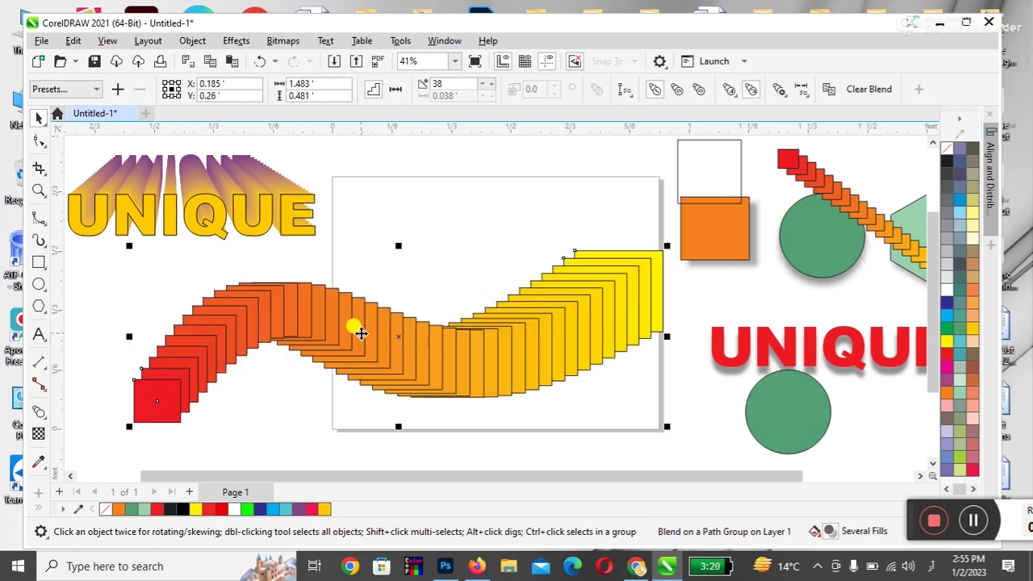
- Try to split the path blend at one of its intermediate squares
left_click(801, 92)
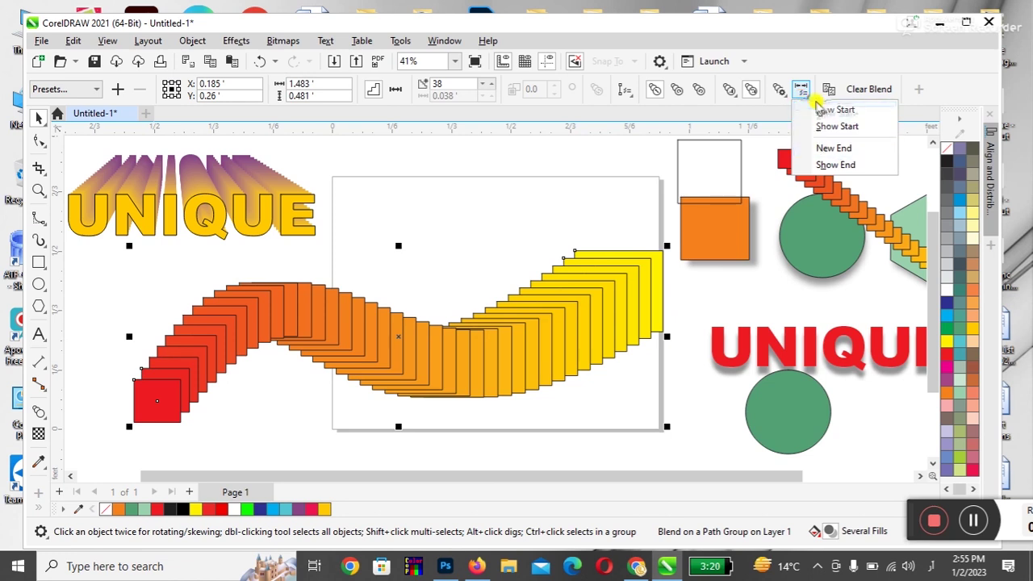
mouse_move(778, 90)
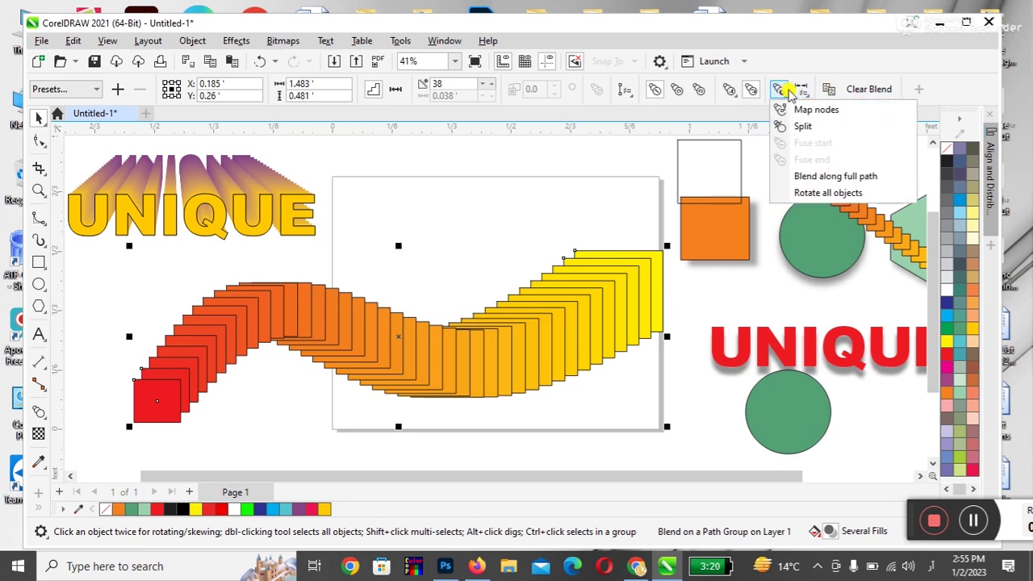
left_click(801, 127)
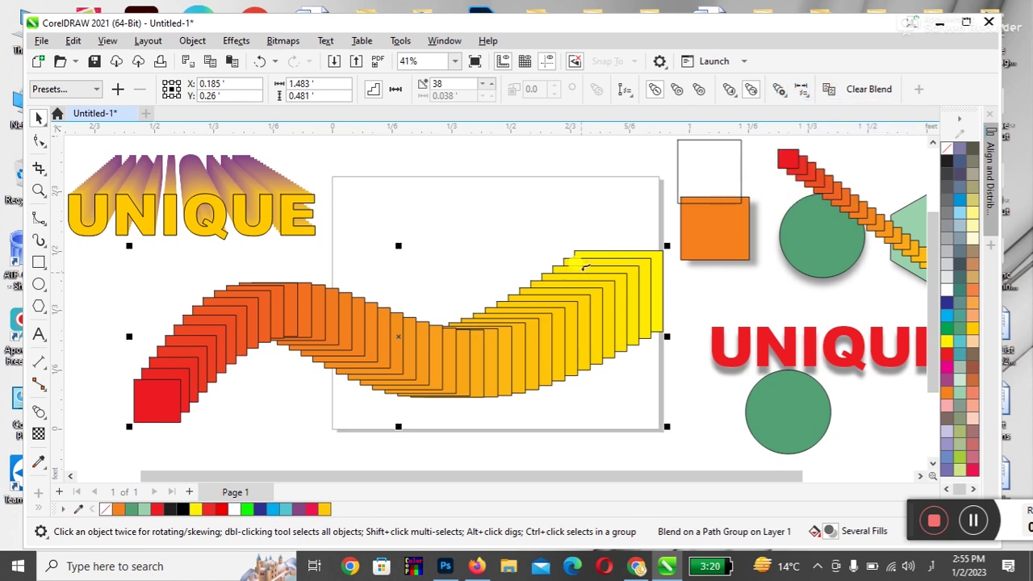
left_click(459, 342)
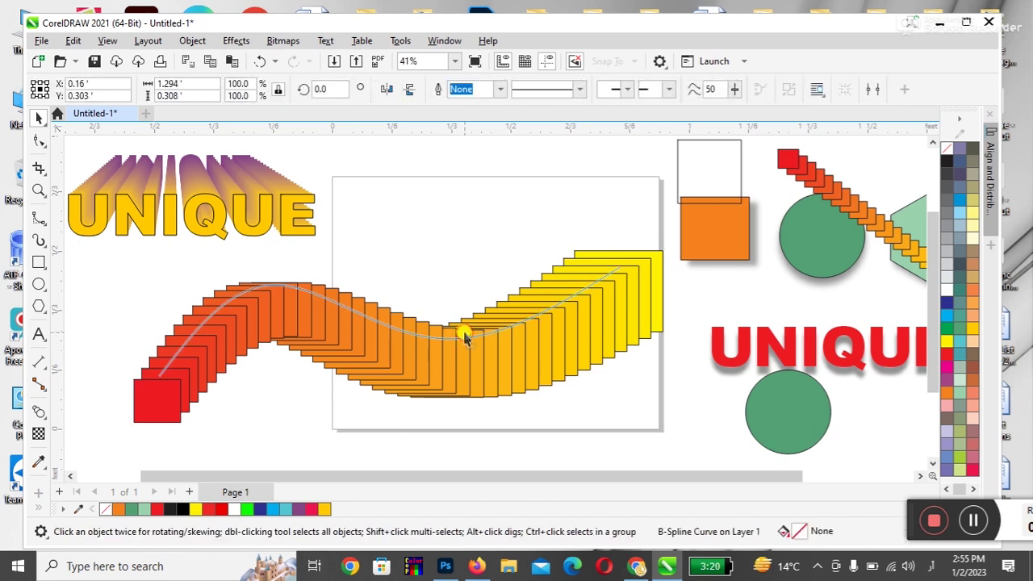
- Delete the blend's hidden path curve together with the yellow and red squares it joined
key("Delete")
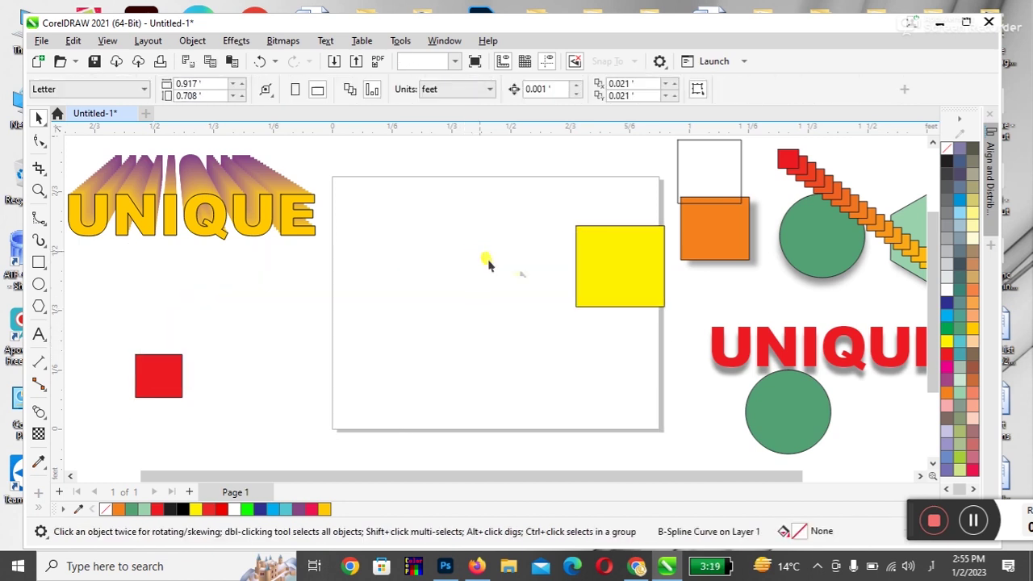
left_click(606, 303)
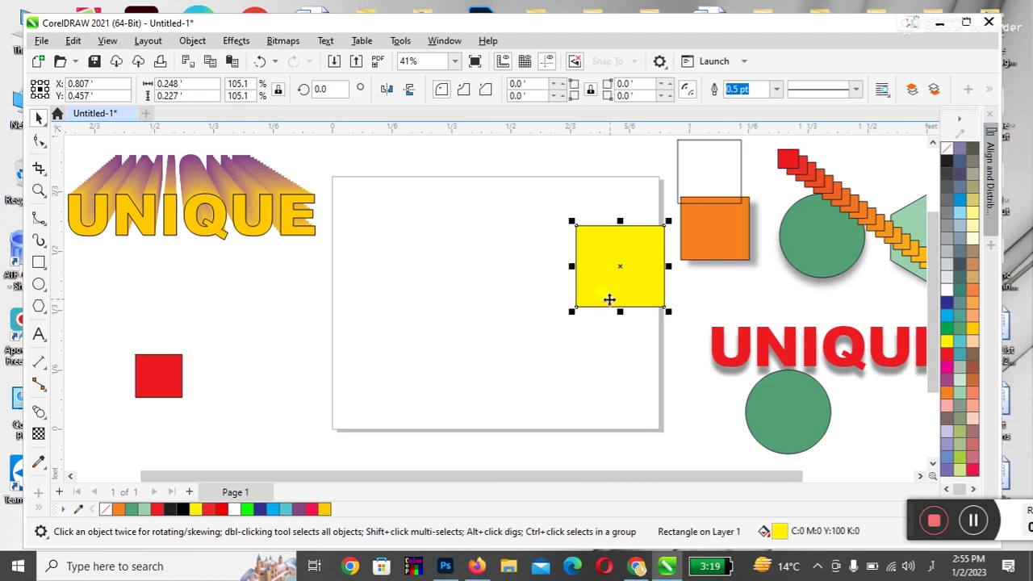
key("Delete")
left_click(179, 380)
key("Delete")
- Place a copy of the red-to-yellow squares blend from beside the page in the middle of the page
left_click_drag(841, 185, 382, 355)
left_click_drag(450, 404, 538, 299)
left_click(799, 91)
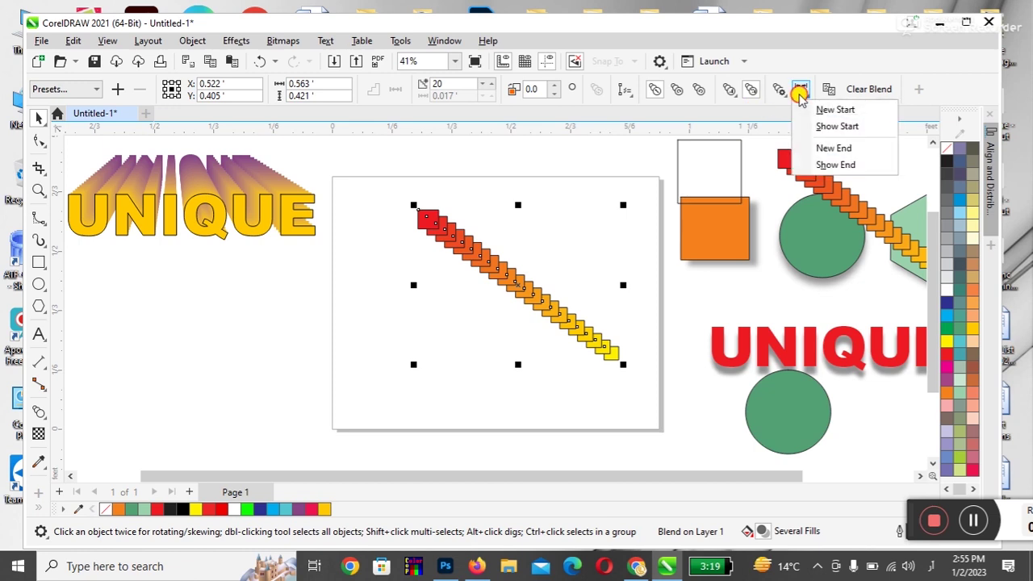
- Split the page's blend at its middle square, and move that control square down and to the left to bend the blend
left_click(781, 91)
left_click(824, 109)
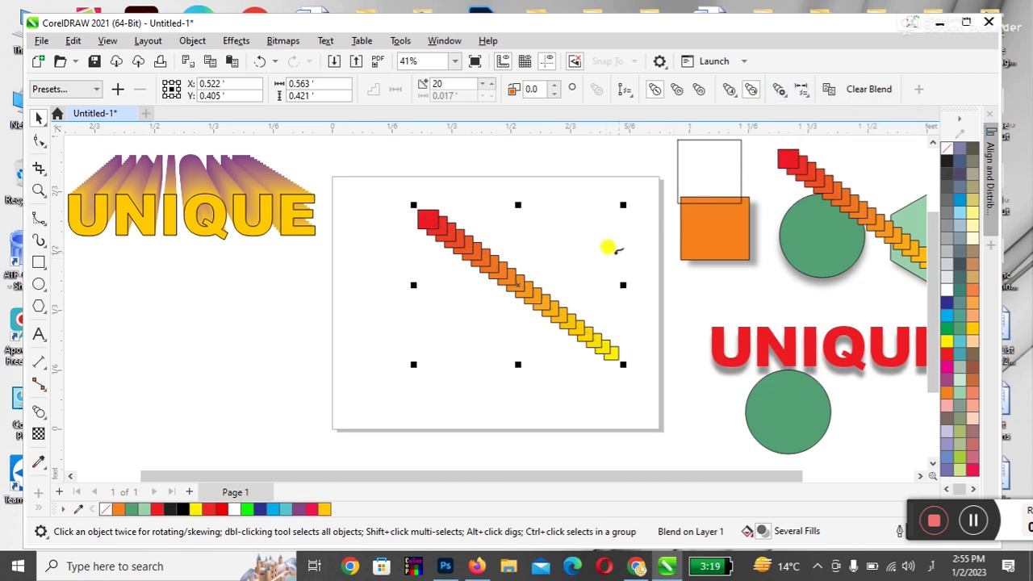
left_click(521, 278)
left_click_drag(526, 297, 454, 344)
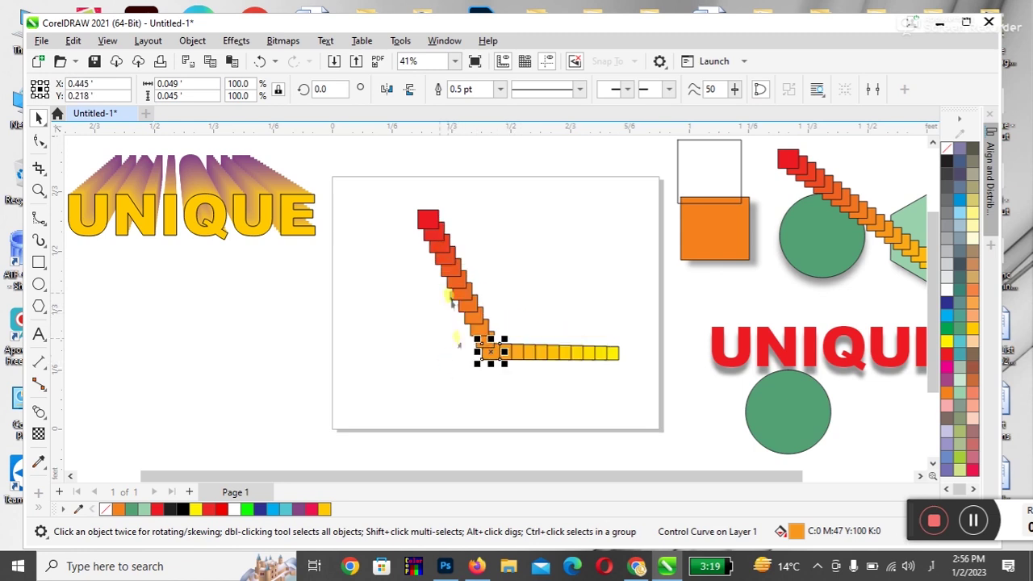
left_click(619, 352)
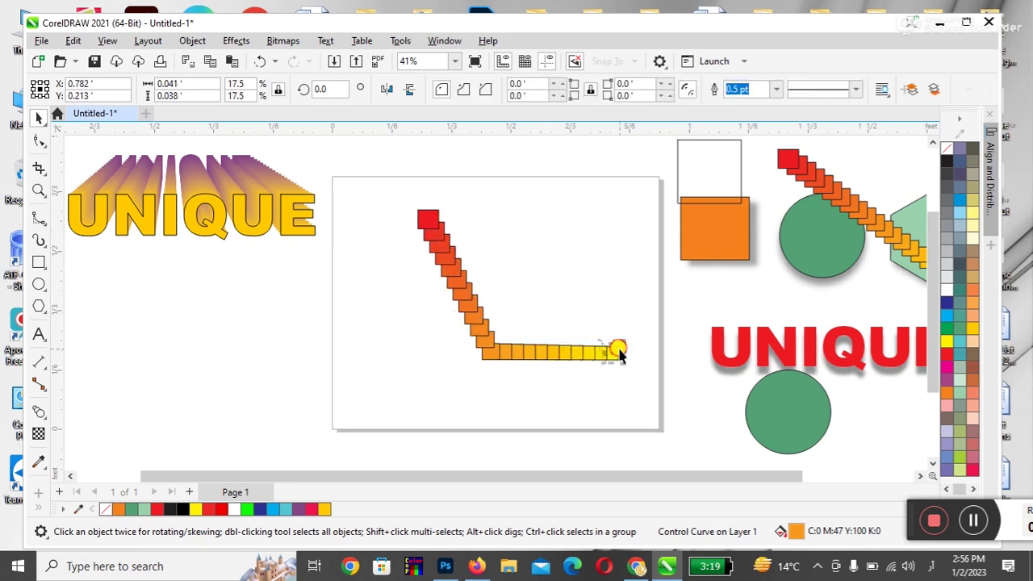
- Enlarge the split blend's middle control square to about 0.148 by 0.136 ft, and shift the red half slightly up and left
left_click(491, 356)
left_click(428, 218)
left_click_drag(492, 364, 462, 379)
left_click(464, 374)
left_click(475, 369)
left_click(483, 382)
left_click(470, 368)
left_click(475, 369)
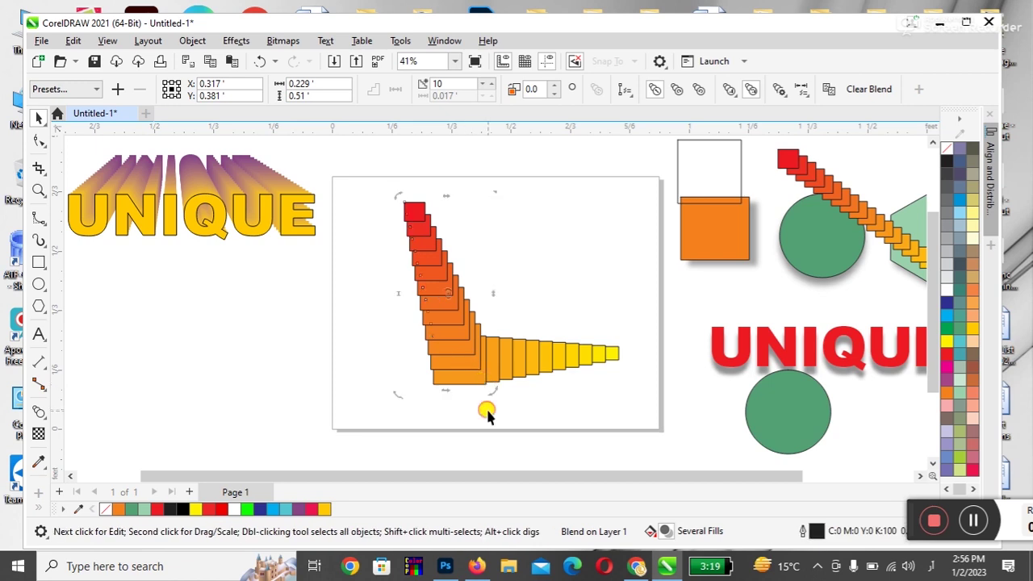
- Move the middle control square down and left to sit below the red square, and fill it with blue
left_click(484, 409)
left_click(487, 383)
left_click_drag(478, 383, 429, 407)
left_click(948, 308)
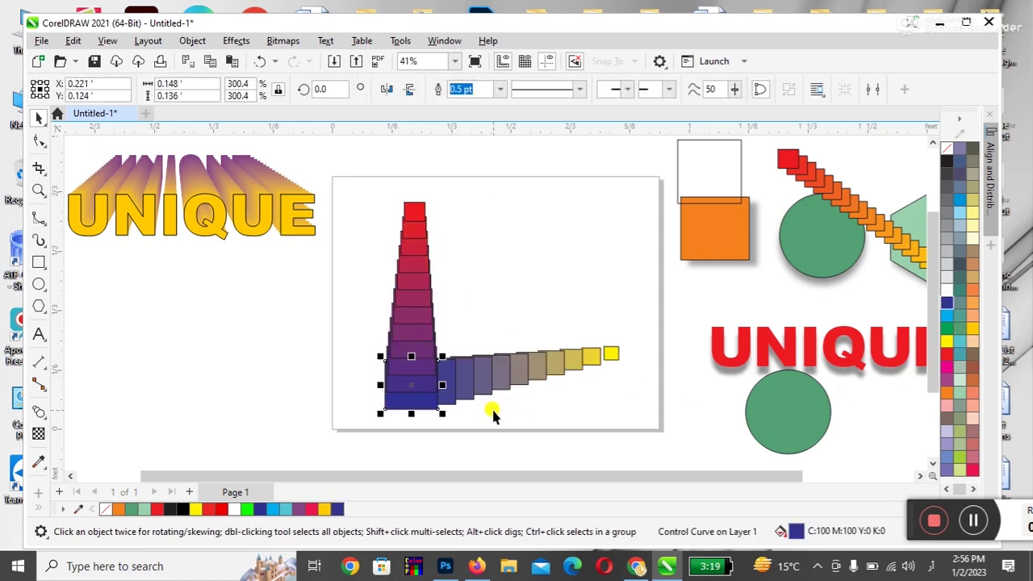
- Enlarge the split blend's yellow end square, and its red start square to about 0.133 by 0.122 ft
left_click(615, 357)
left_click_drag(639, 351, 651, 289)
left_click(412, 208)
left_click_drag(428, 202, 457, 173)
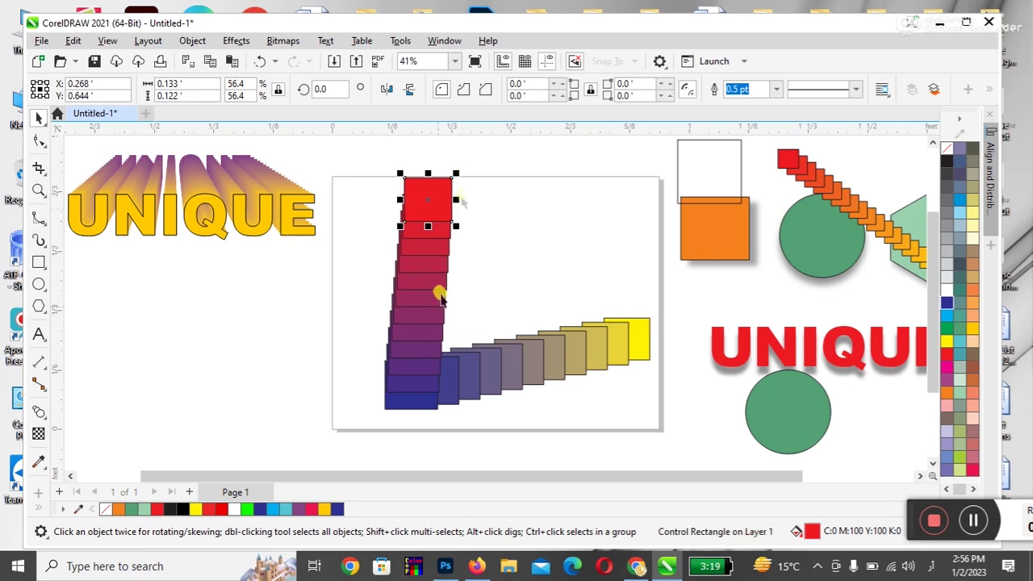
- Discard the split, recoloured blend and bring back a plain red-to-yellow squares blend on the page
left_click(413, 410)
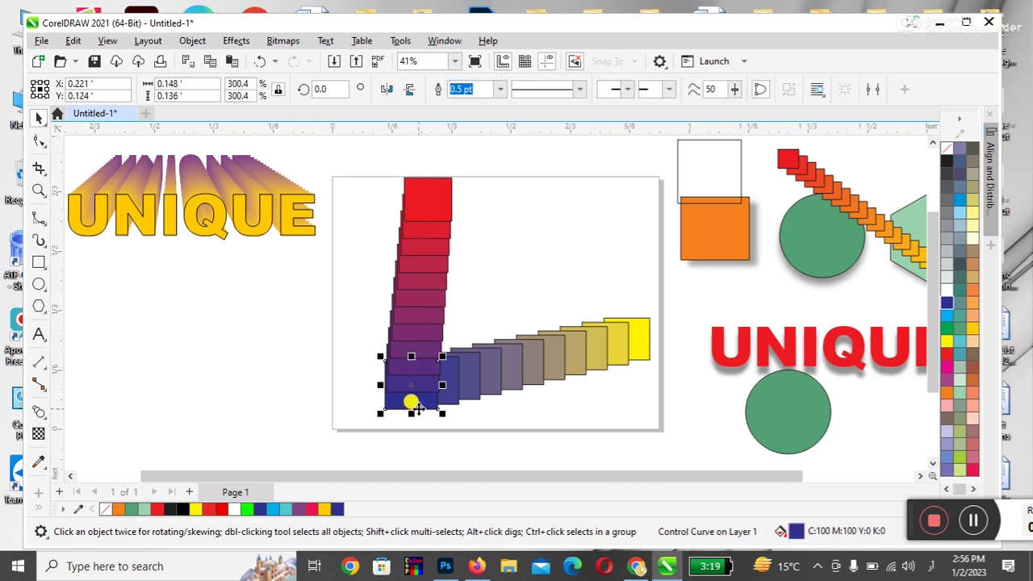
left_click(484, 362)
key("Delete")
left_click(429, 203)
key("ctrl+z")
key("ctrl+z")
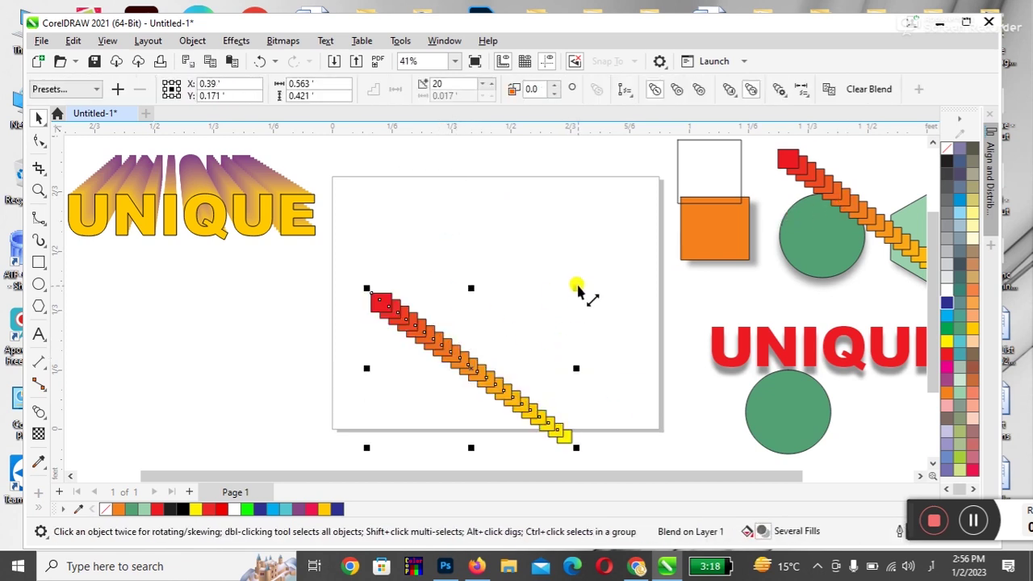
- Scale up the red-to-yellow blend, and move it up to span the page diagonally
left_click_drag(578, 291, 627, 202)
left_click_drag(485, 355, 512, 312)
left_click(635, 398)
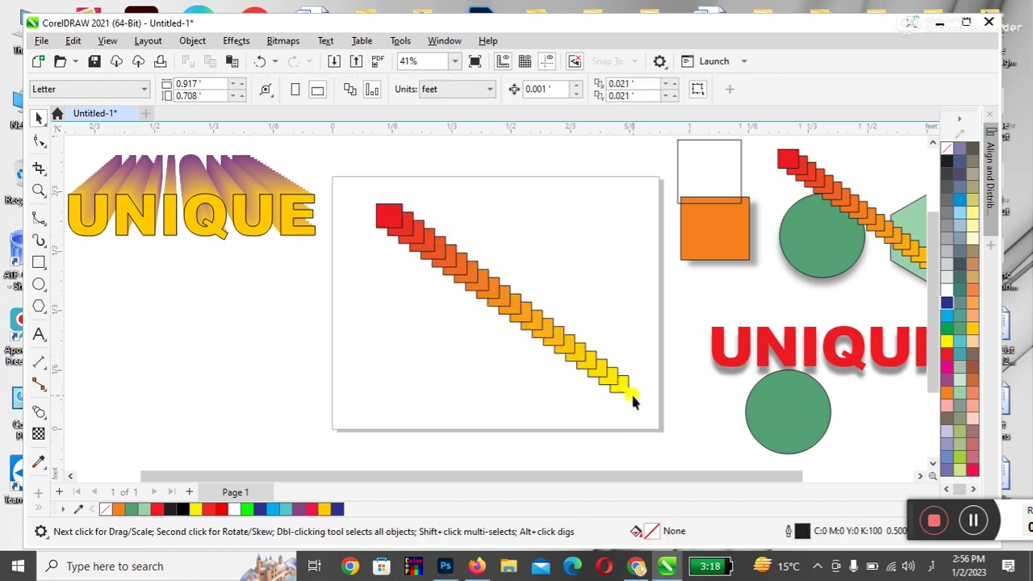
- Enlarge the diagonal blend's yellow end square, and move the whole blend down and left to fit the page
left_click(633, 395)
left_click_drag(637, 364, 703, 305)
left_click_drag(600, 359, 570, 375)
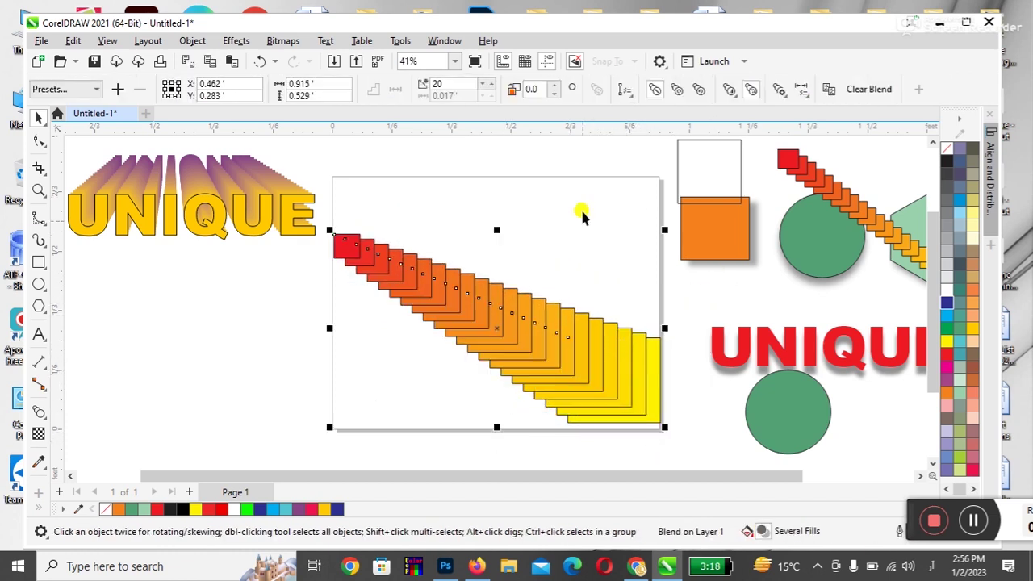
- Increase the blend direction of the red-to-yellow squares blend in stages up to 230 degrees
left_click(552, 85)
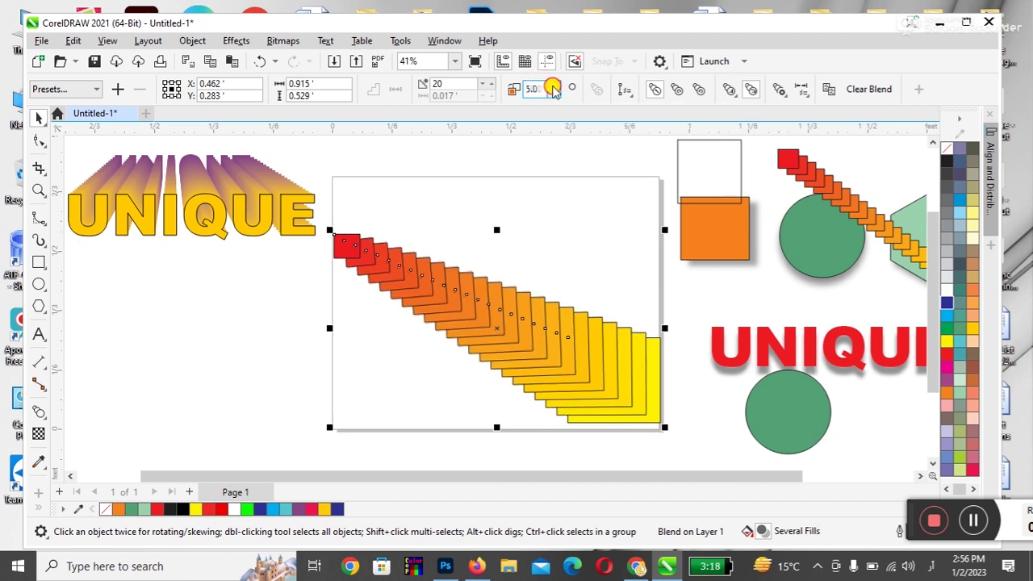
left_click(553, 85)
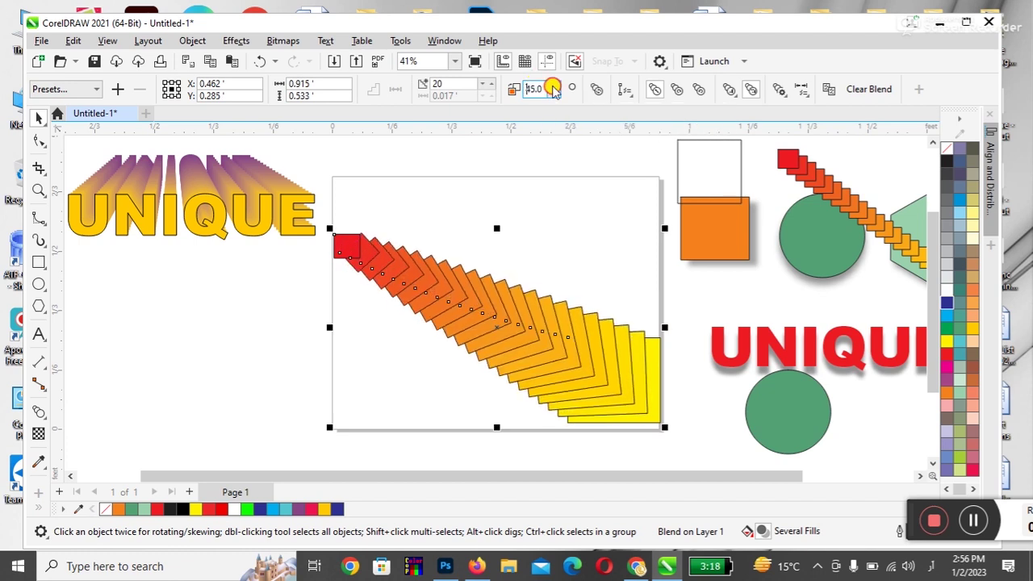
left_click(553, 85)
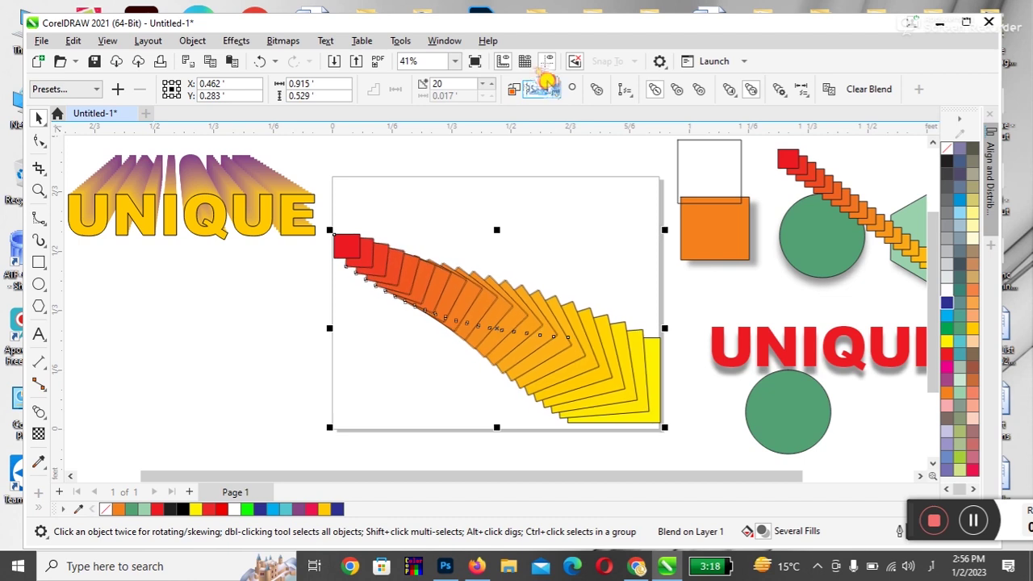
left_click(553, 86)
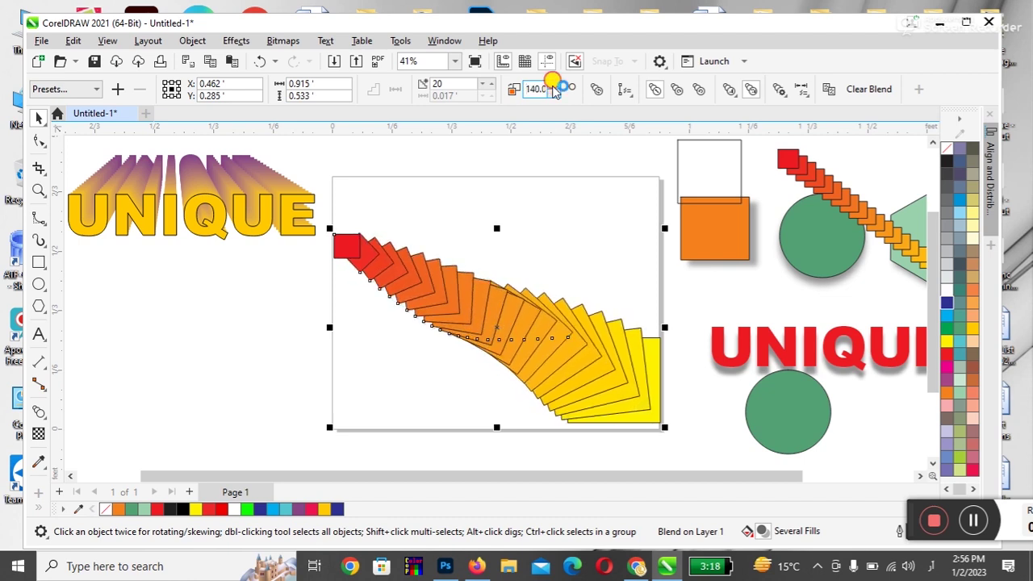
left_click(553, 86)
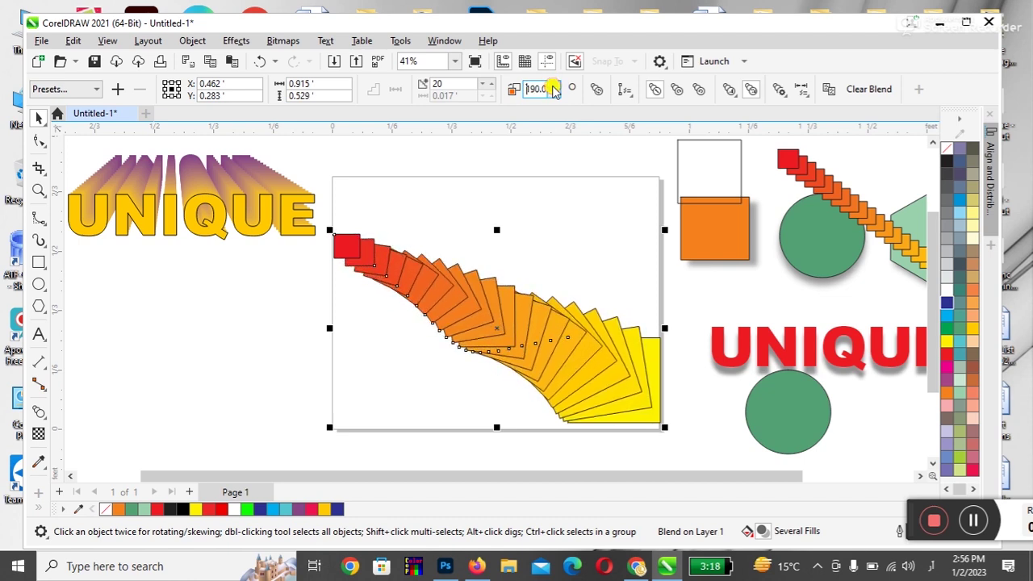
left_click(553, 85)
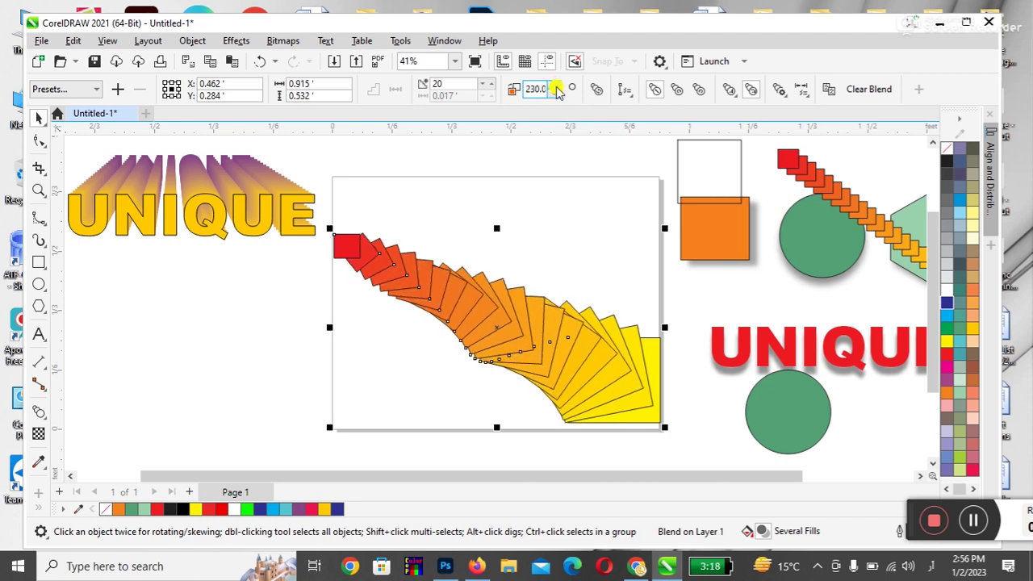
- Delete the rotated red-to-yellow squares blend from the page
left_click(514, 310)
key("Delete")
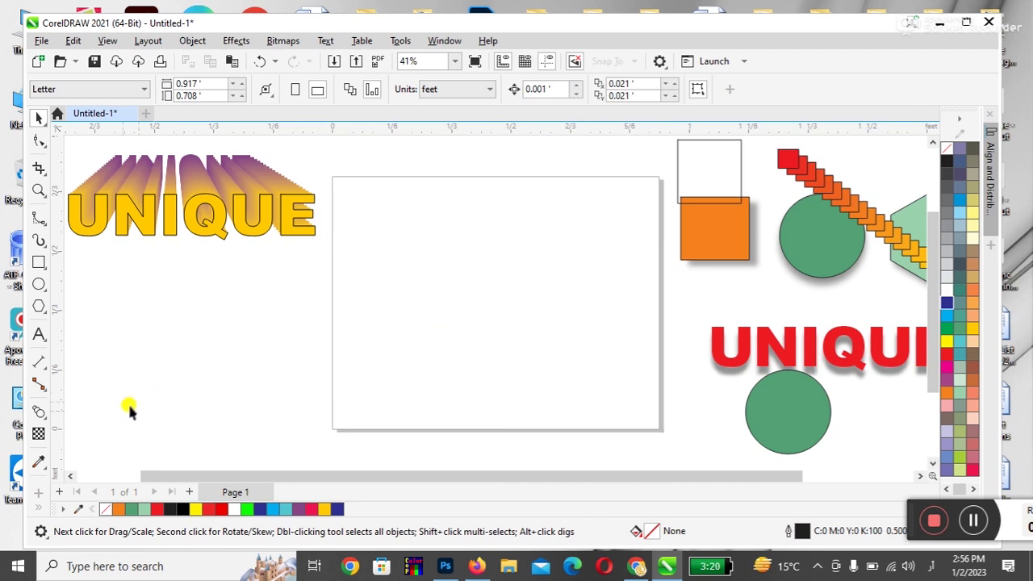
- Bring up the set of interactive effect tools that includes Distort
left_click(46, 418)
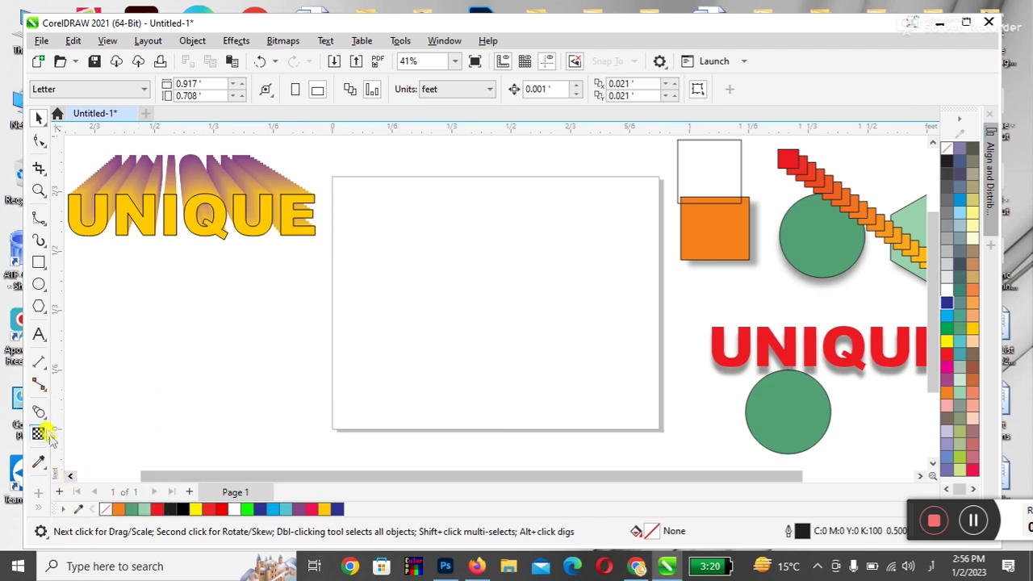
left_click(46, 417)
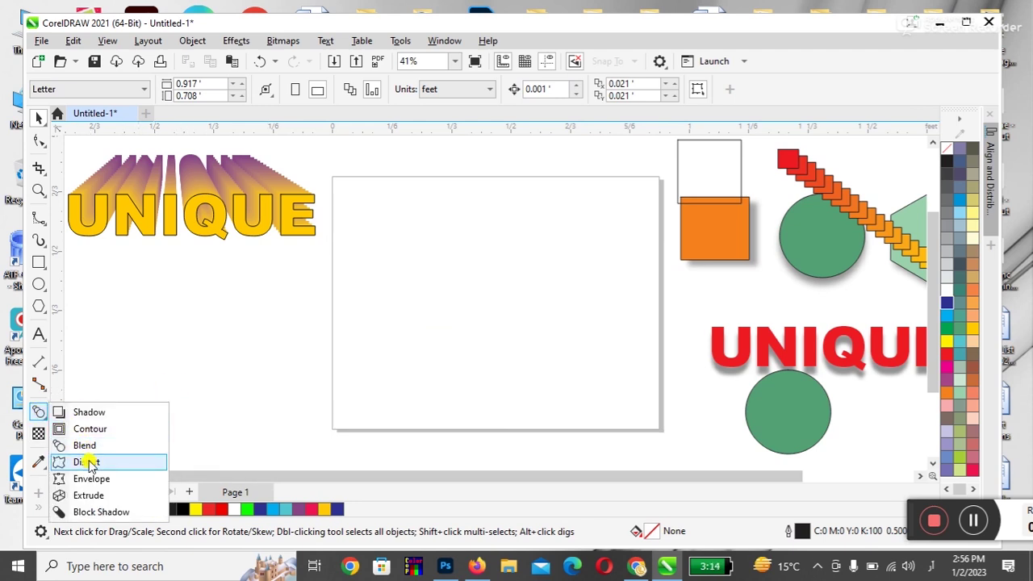
- Draw a horizontal straight line about 0.838 ft long across the blank page with the Freehand tool
left_click(248, 327)
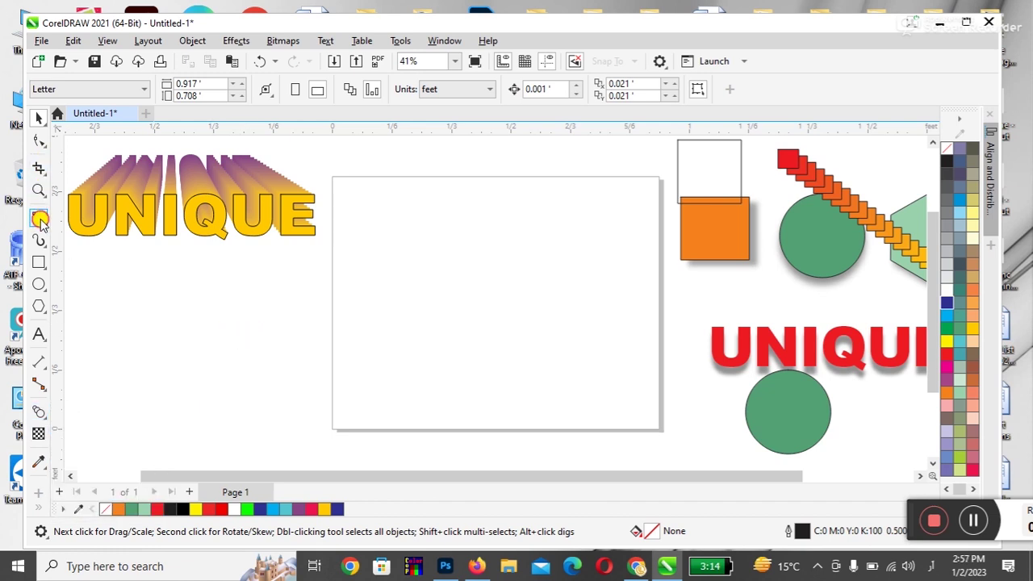
left_click(39, 218)
left_click(88, 218)
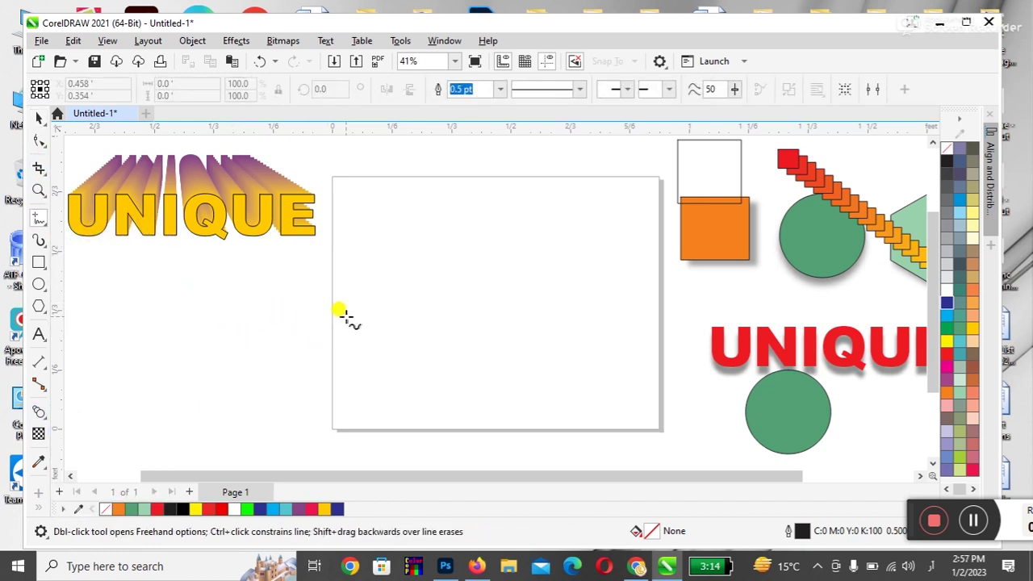
left_click(345, 317)
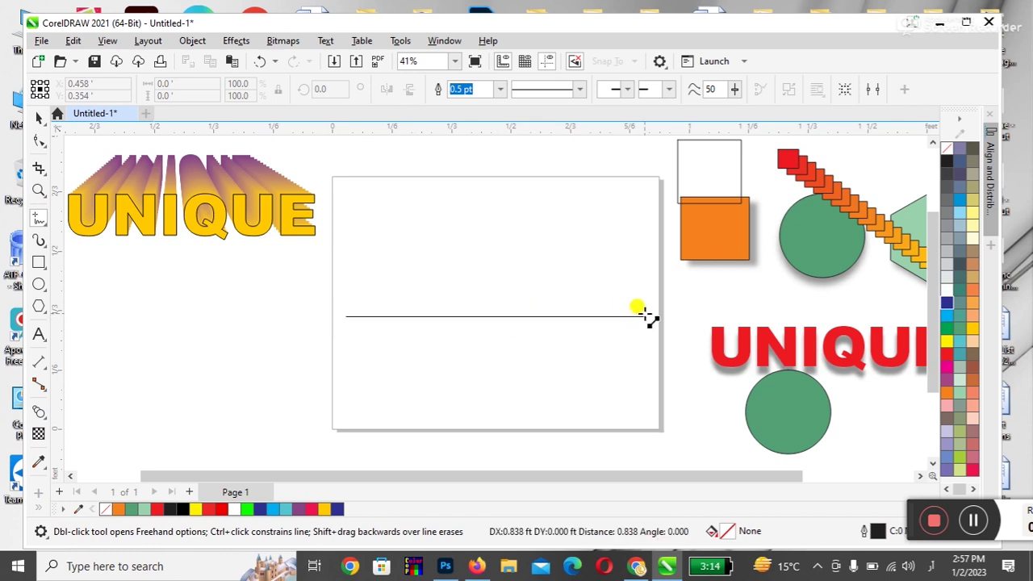
left_click(645, 317)
left_click(38, 119)
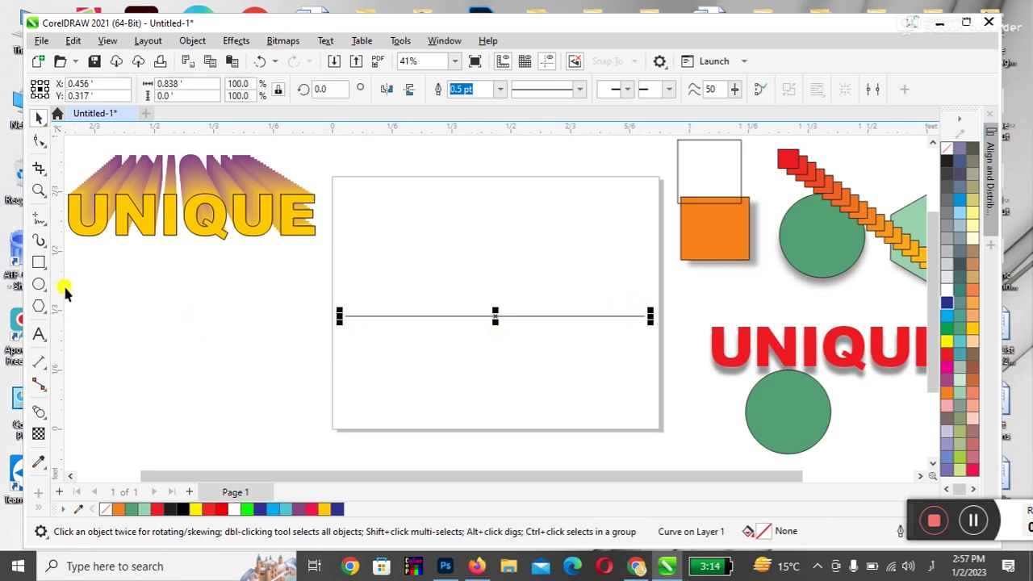
- Apply a slight push and pull distortion with an amplitude of -3 from the middle of the line
left_click(39, 415)
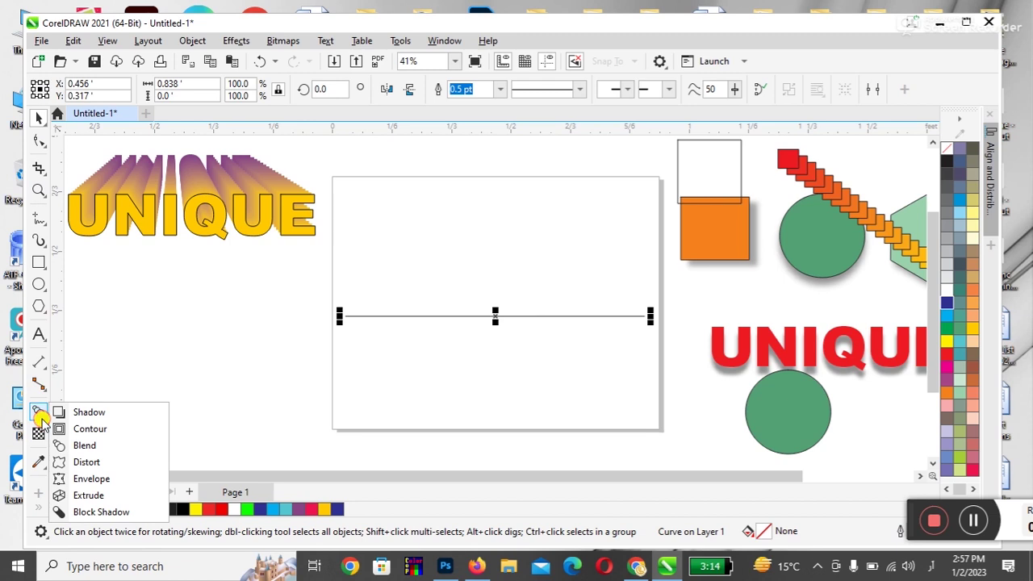
left_click(86, 462)
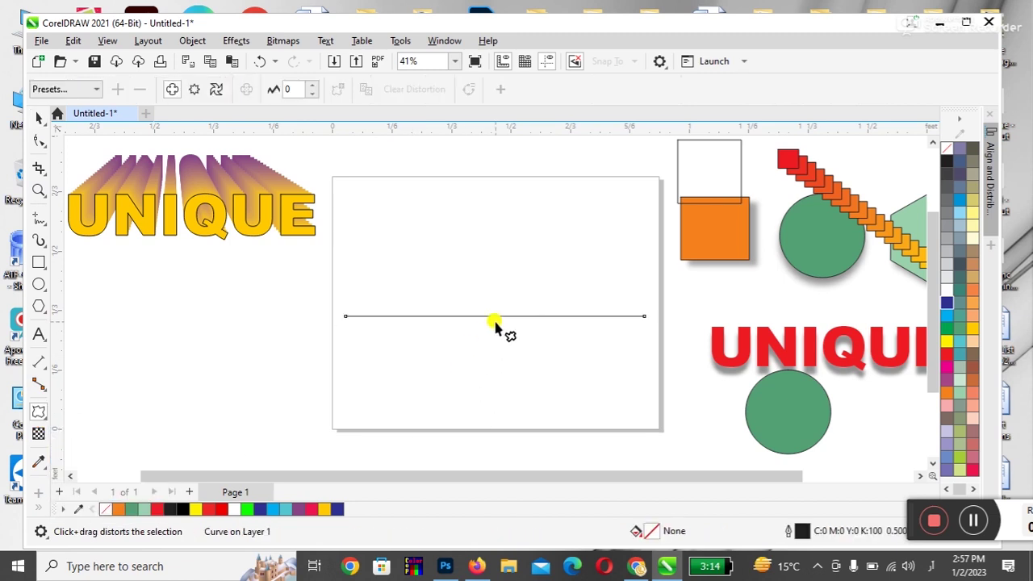
mouse_move(495, 316)
left_mouse_down()
mouse_move(496, 346)
mouse_move(484, 342)
mouse_move(491, 307)
left_mouse_up()
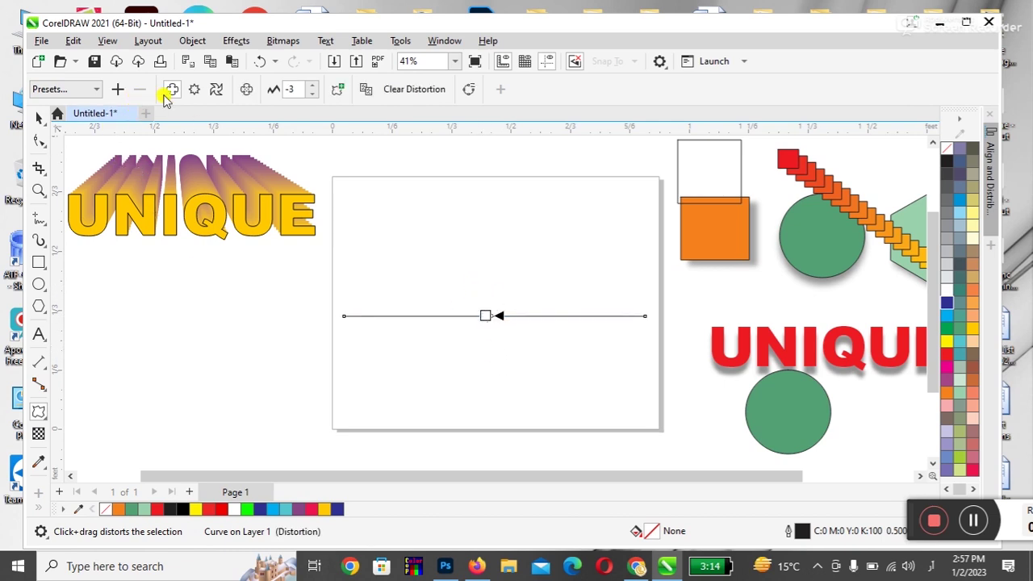
- Apply a zipper distortion to the line from near its midpoint, with an amplitude of about 24
left_click(194, 90)
left_click_drag(485, 317, 485, 352)
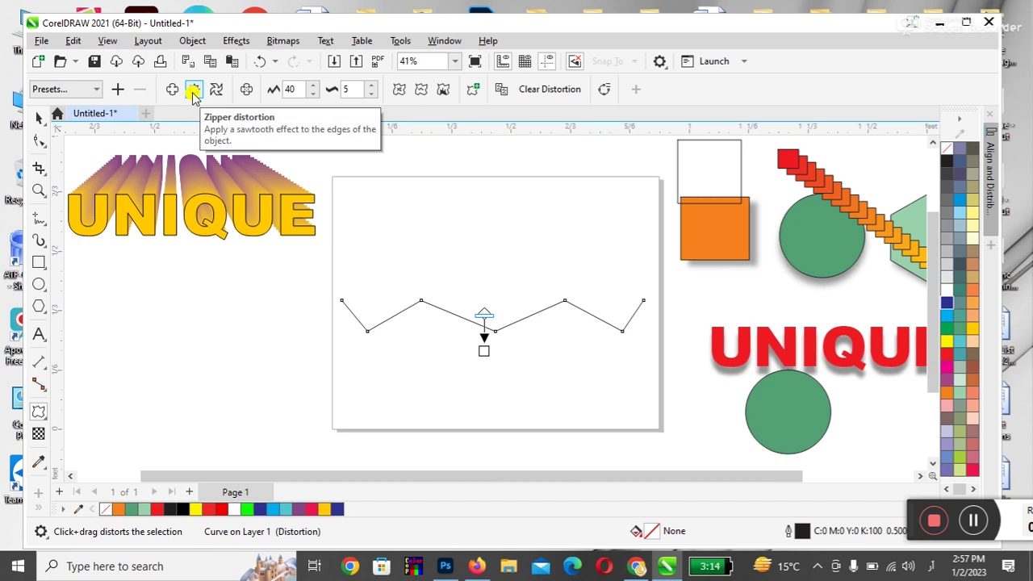
left_click_drag(487, 348, 486, 333)
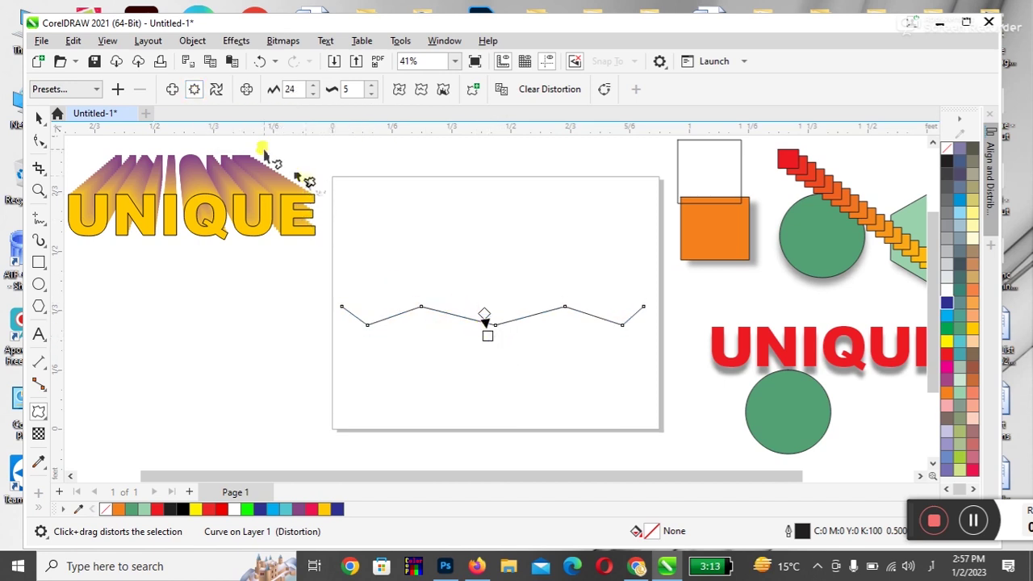
- Set the line's zipper distortion to an amplitude of 35 and a frequency of 11
left_click(313, 85)
left_click(313, 85)
left_click(313, 85)
left_click(312, 85)
left_click(372, 85)
left_click(372, 84)
left_click(372, 84)
left_click(372, 85)
left_click(372, 85)
left_click(372, 85)
left_click(372, 85)
left_click(371, 93)
left_click(371, 93)
left_click(371, 92)
left_click(371, 93)
left_click(371, 93)
left_click(371, 92)
left_click(372, 93)
left_click(371, 93)
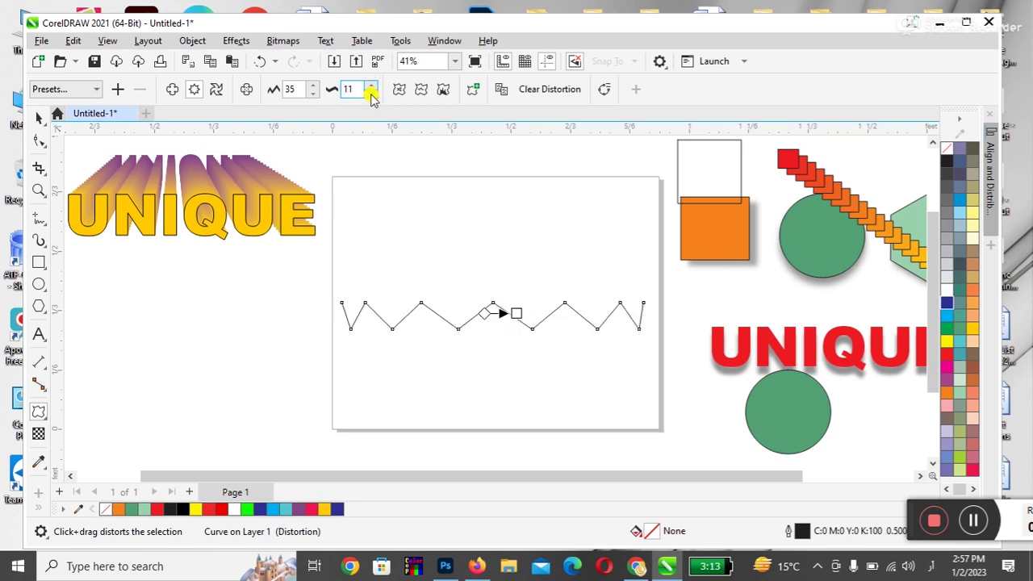
- Add a twister distortion with 7 complete rotations to the zigzag line
left_click(216, 90)
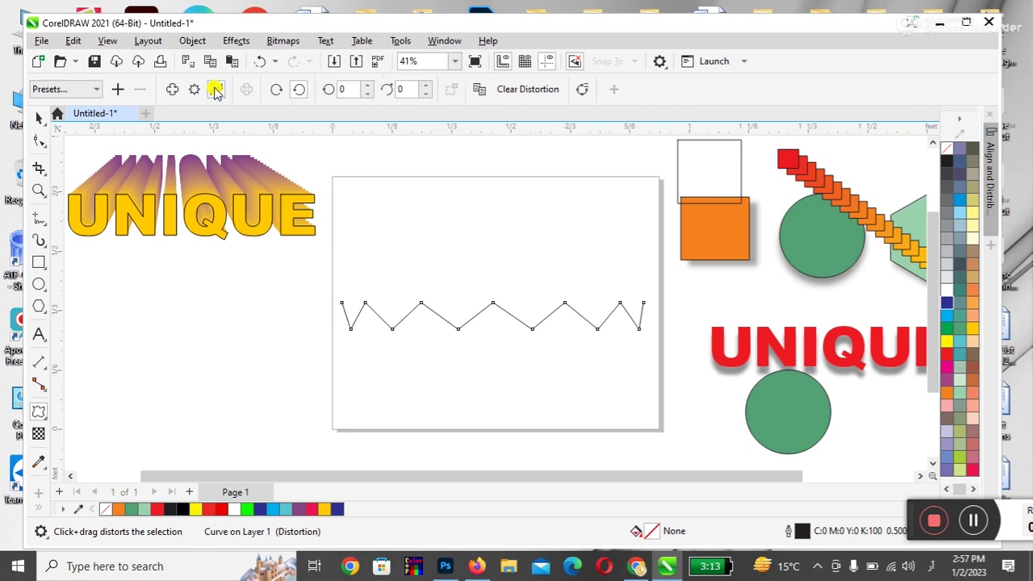
left_click(368, 86)
left_click(368, 85)
left_click(367, 86)
left_click(367, 86)
left_click(368, 85)
left_click(367, 85)
left_click(368, 86)
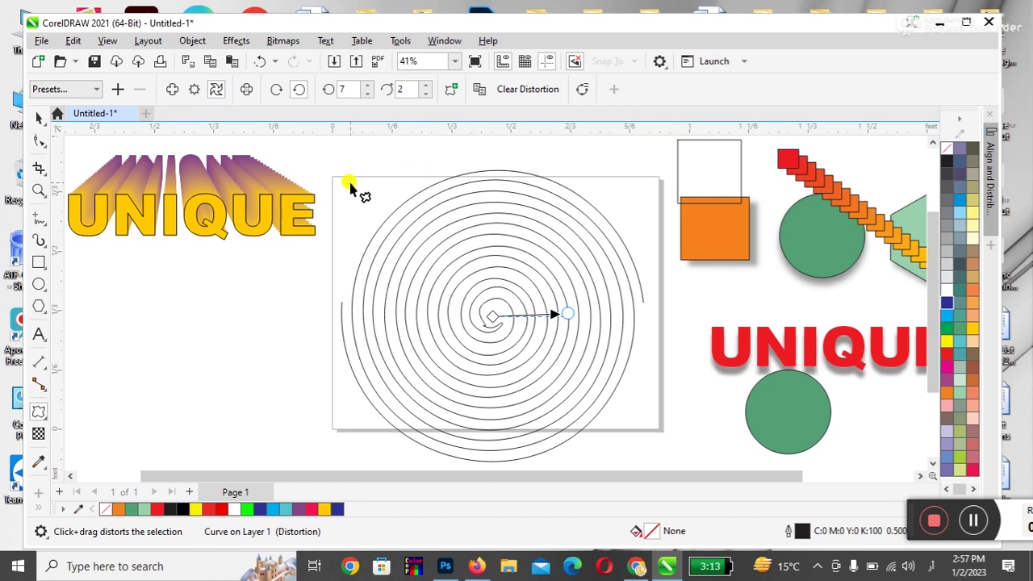
- Apply the Twister preset to the spiral line and delete the line from the page
left_click(95, 89)
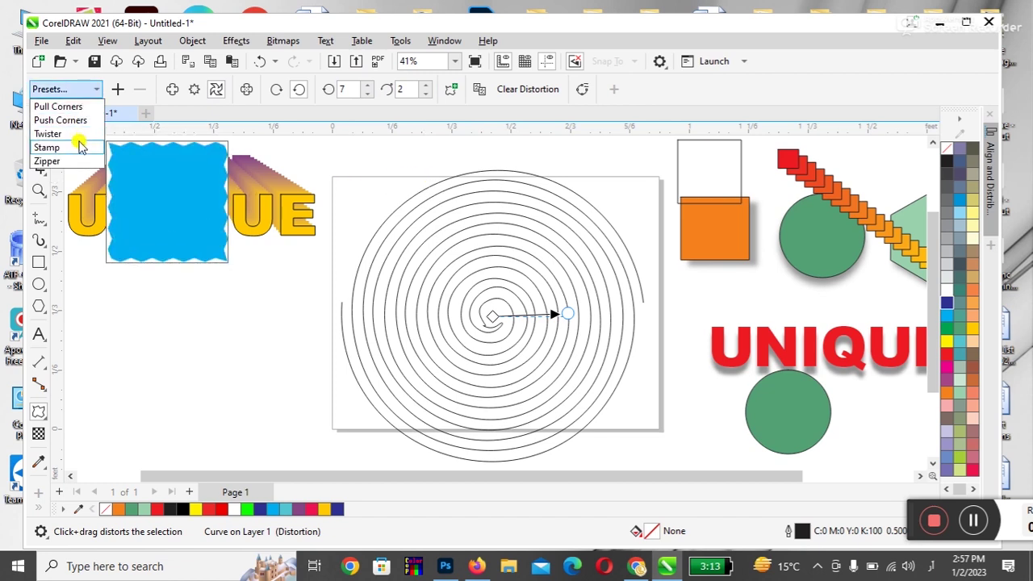
left_click(49, 134)
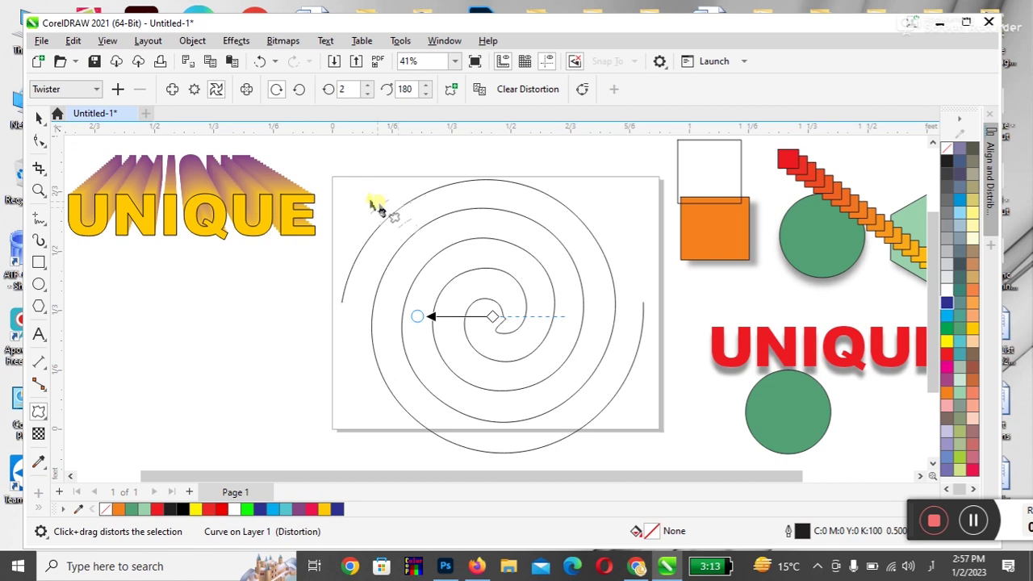
key("Delete")
- Place a copy of the lower green circle on the page and apply the Twister distortion preset to it
left_click(38, 118)
left_click_drag(747, 379, 374, 254)
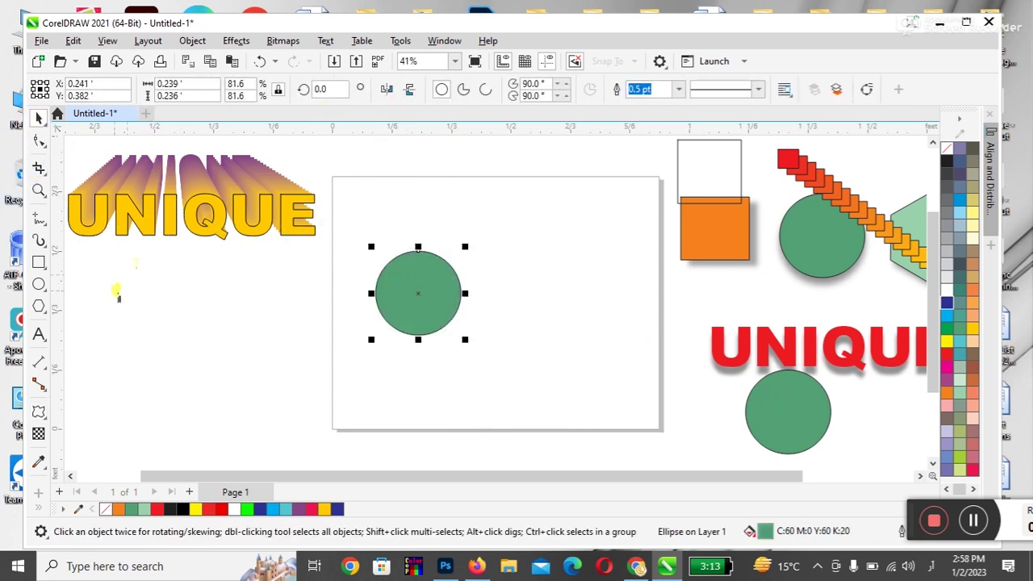
left_click(37, 412)
left_click(63, 89)
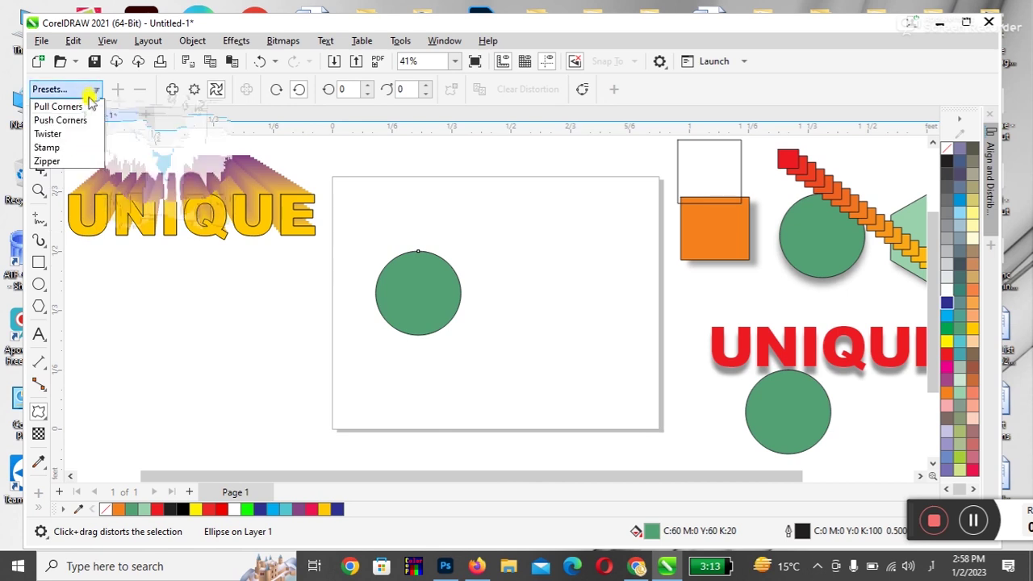
left_click(81, 134)
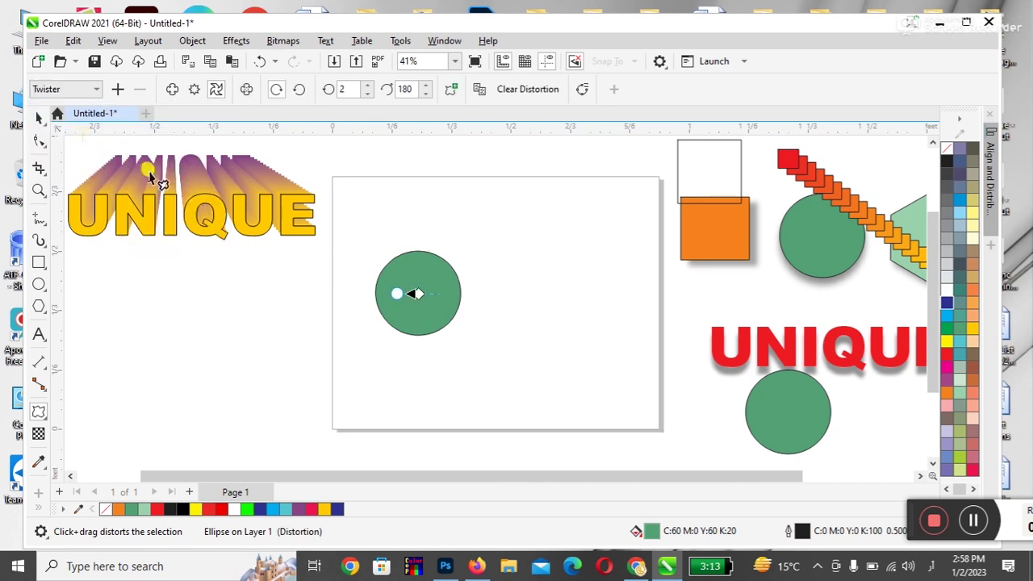
- Move the twister handles outward from the copied green circle and delete the circle
left_click_drag(402, 293, 332, 293)
left_click_drag(418, 294, 530, 296)
key("Delete")
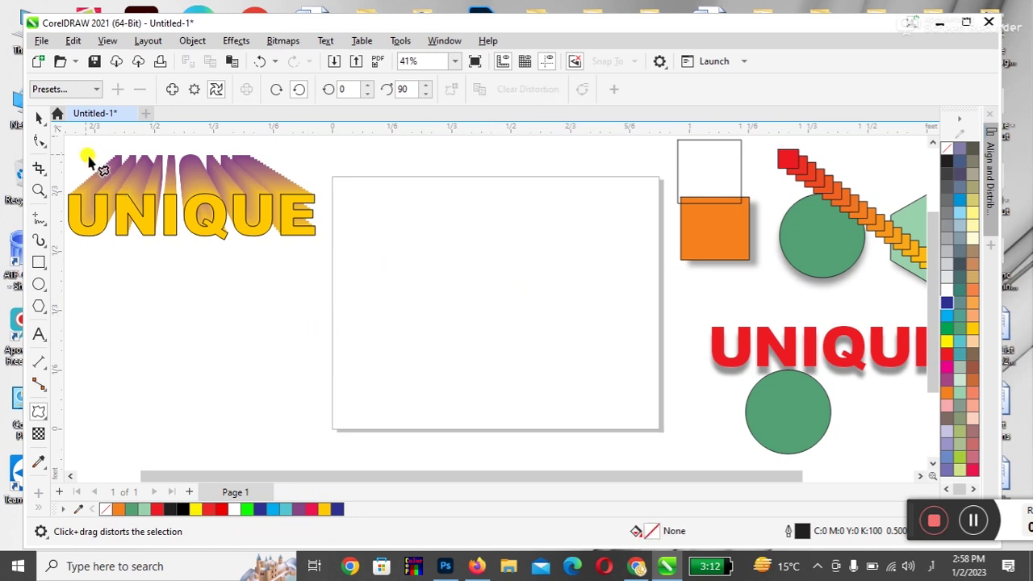
- Place a copy of the orange square in the middle of the page and apply the Twister distortion preset to it
left_click(39, 118)
left_click_drag(735, 251, 521, 319)
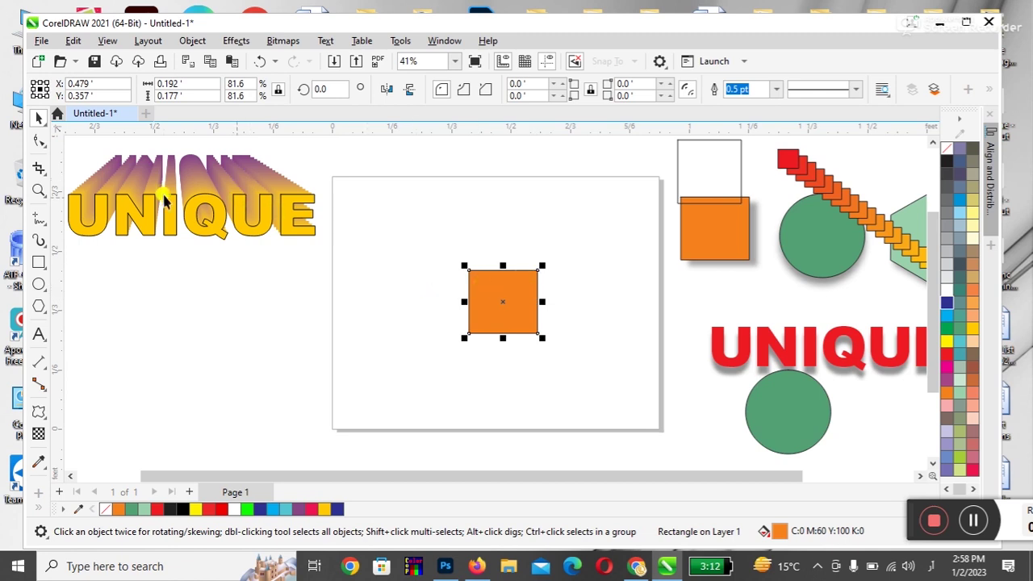
left_click(42, 413)
left_click(85, 90)
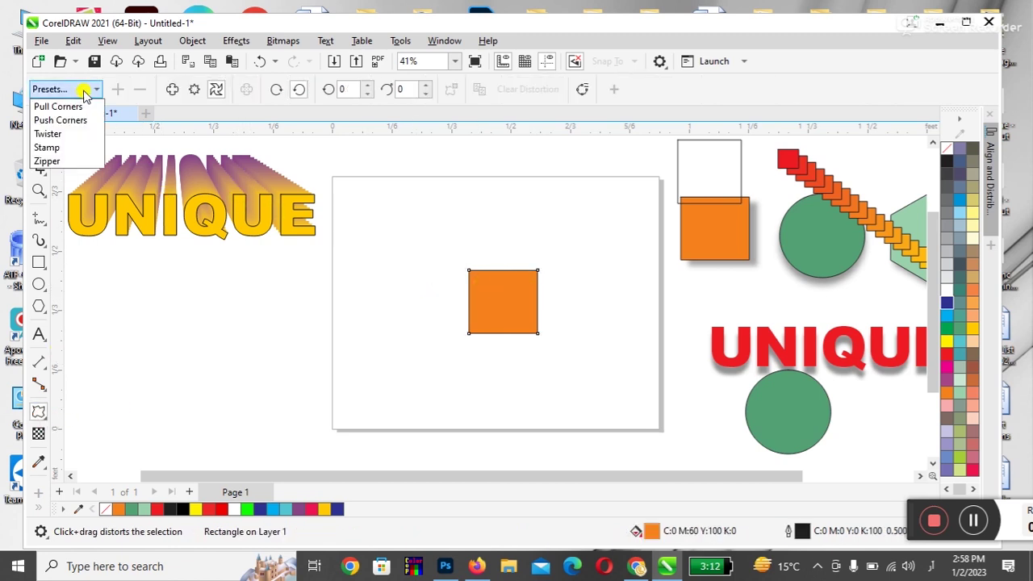
left_click(76, 132)
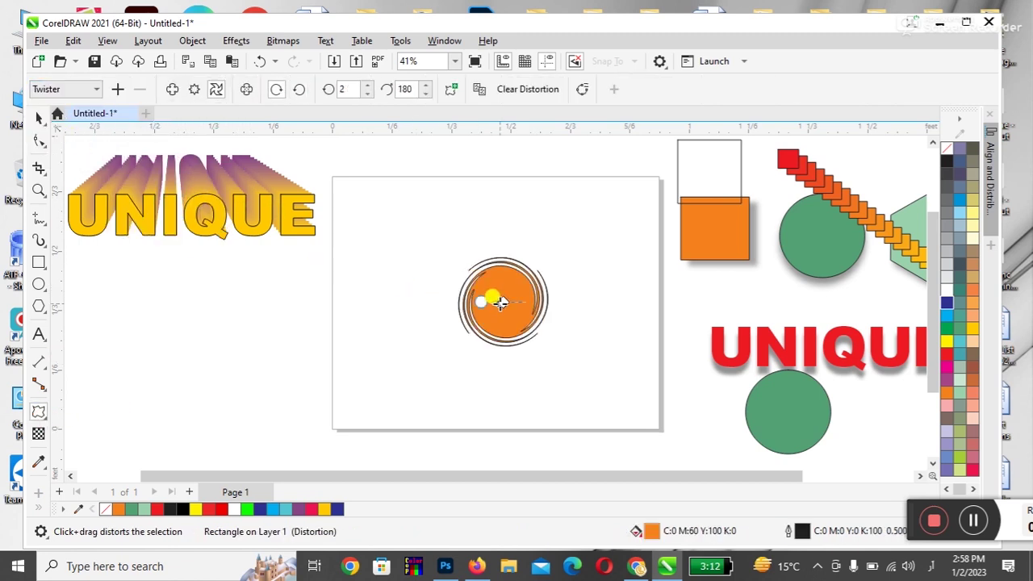
- Enlarge the twisted orange shape to about 0.567 ft wide and remove its outline
left_click(39, 119)
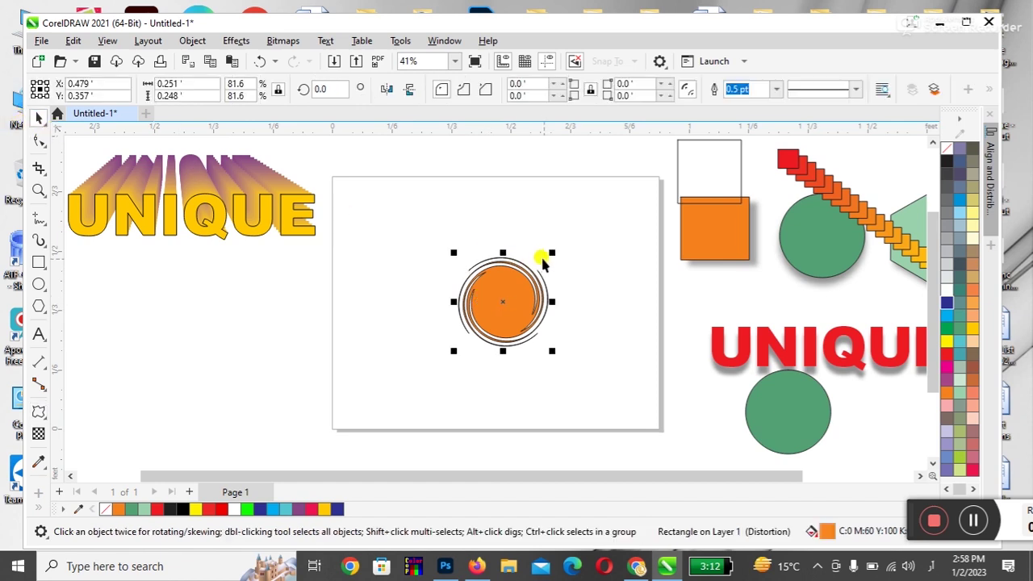
left_click_drag(548, 258, 583, 203)
left_click(495, 288)
left_click_drag(547, 260, 598, 200)
left_click_drag(538, 288, 521, 282)
left_click(931, 161)
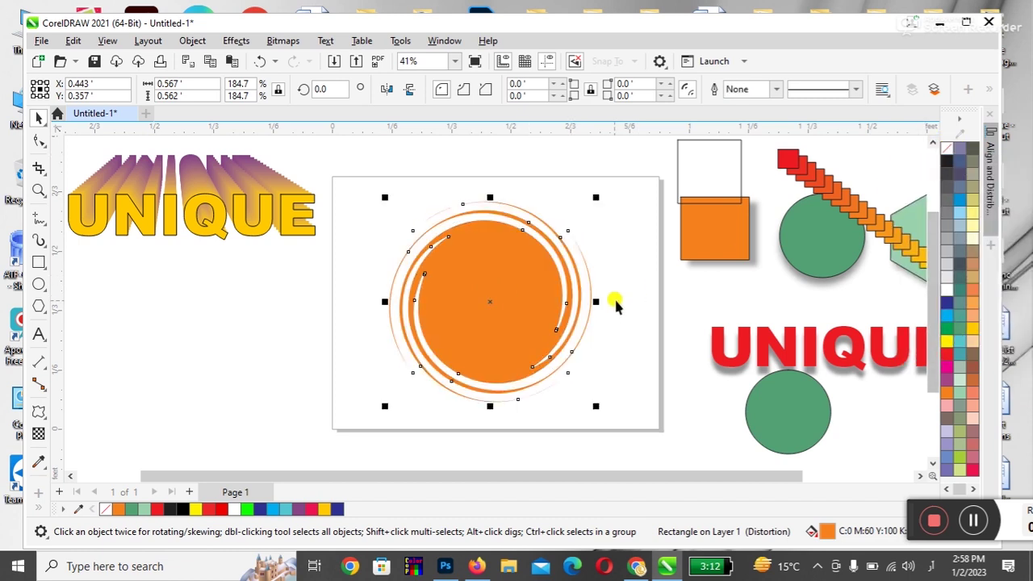
- Scale the orange swirl down and move it to the upper right corner of the page
left_click_drag(503, 362, 541, 351)
left_click(410, 346)
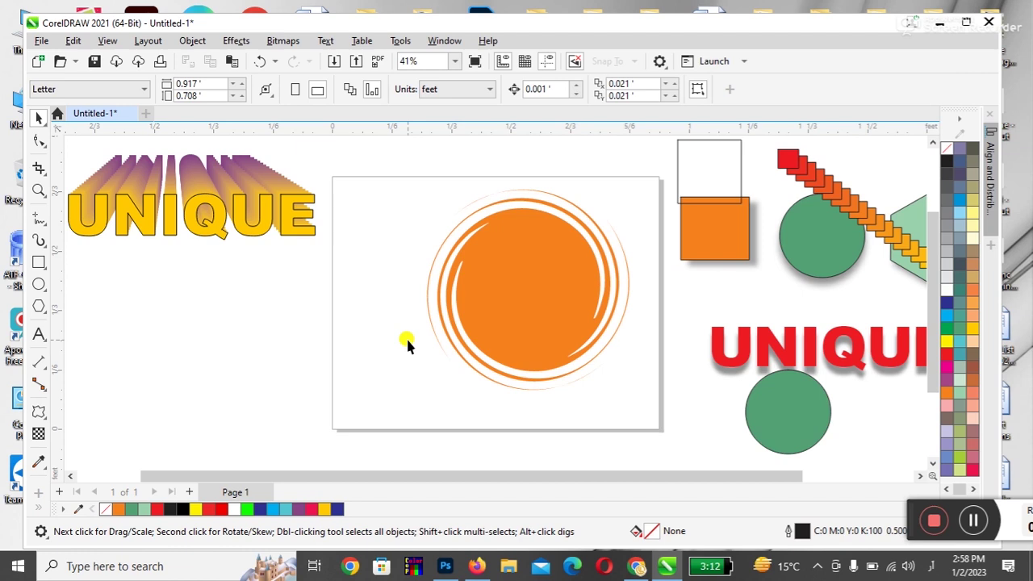
left_click(494, 336)
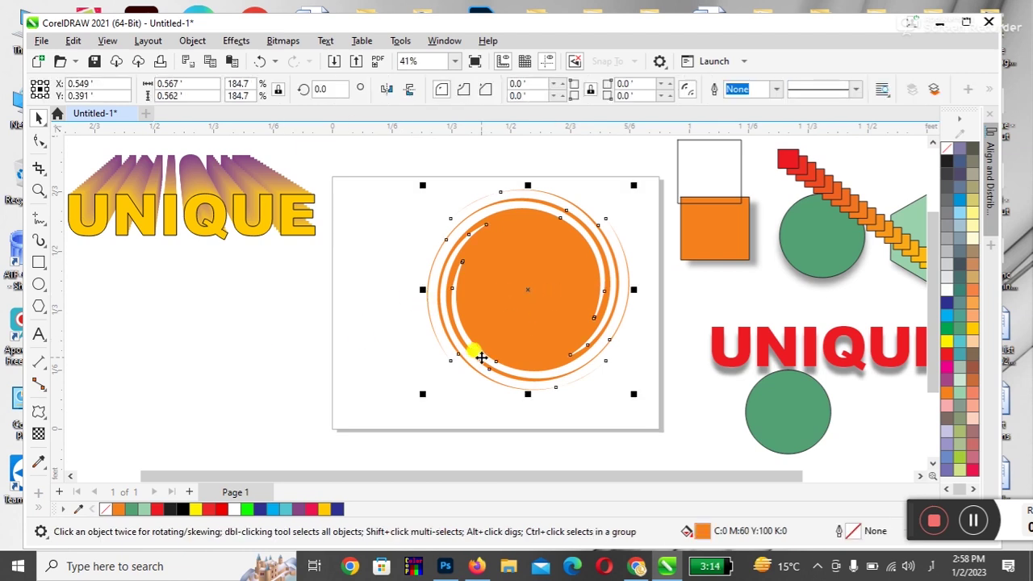
left_click_drag(423, 394, 460, 353)
left_click_drag(527, 273, 582, 239)
left_click(525, 324)
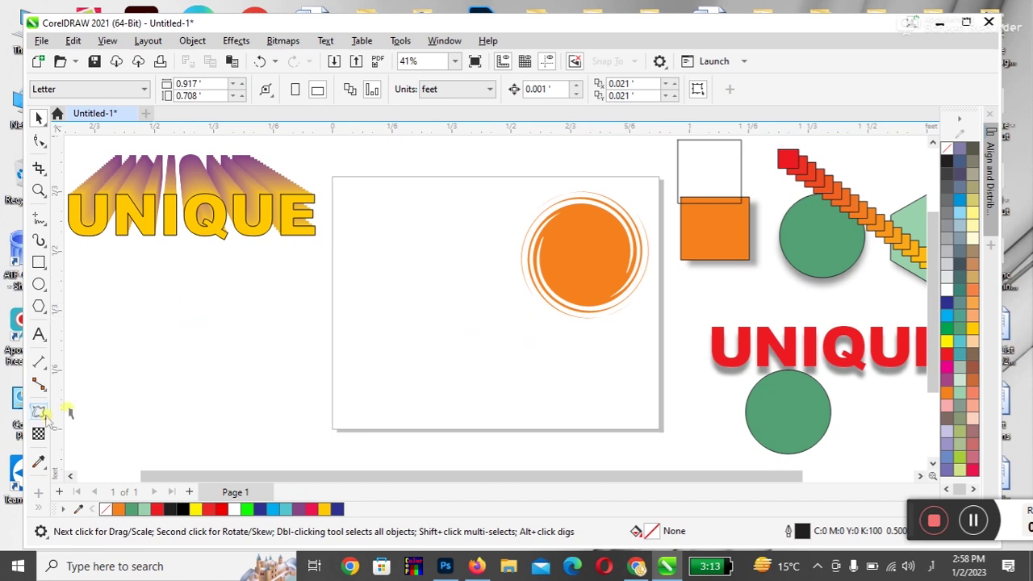
- Place a copy of the red UNIQUE text along the page's lower edge, enlarged to about 0.767 ft wide
left_click(37, 413)
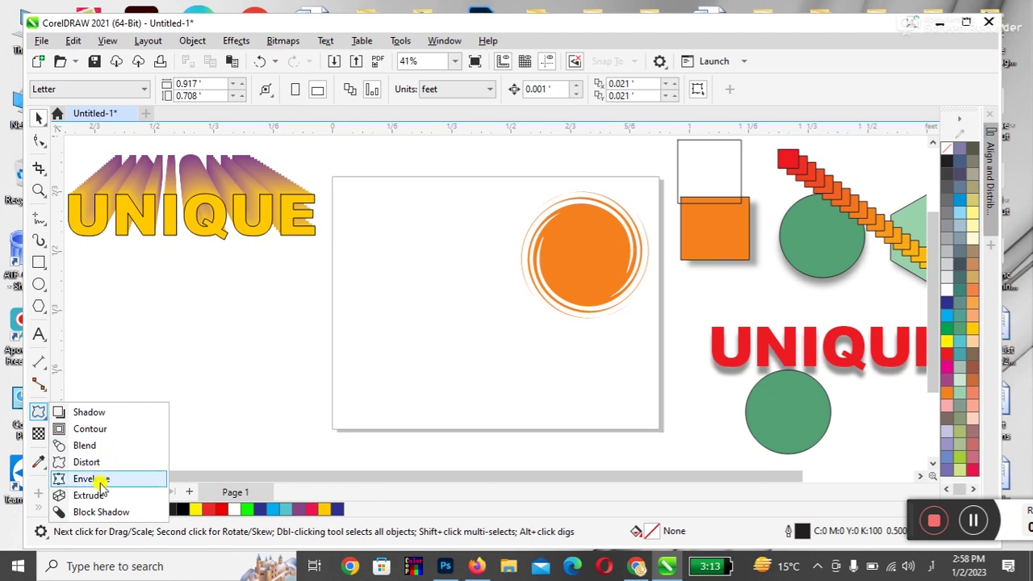
left_click(320, 355)
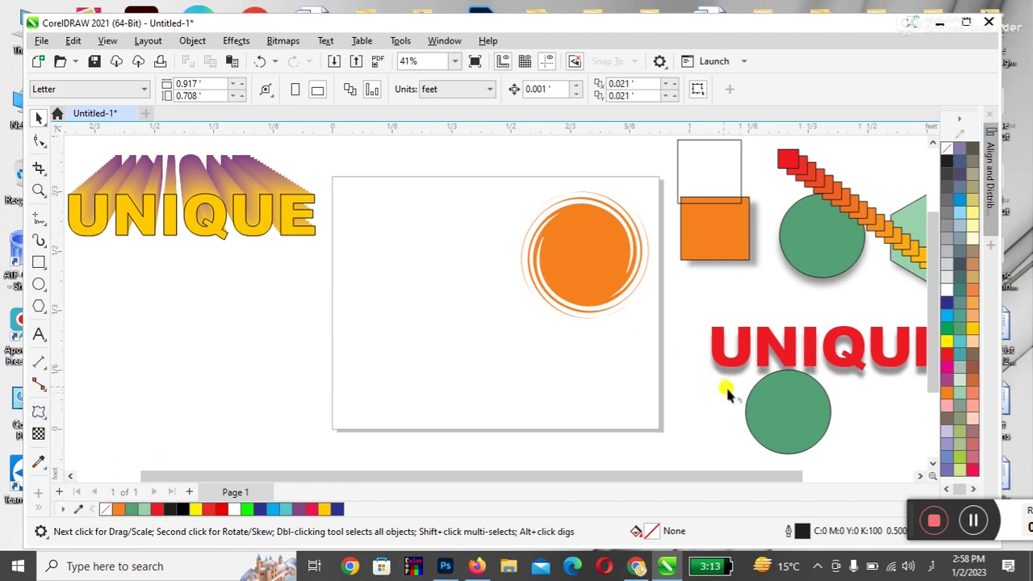
left_click_drag(788, 367, 480, 362)
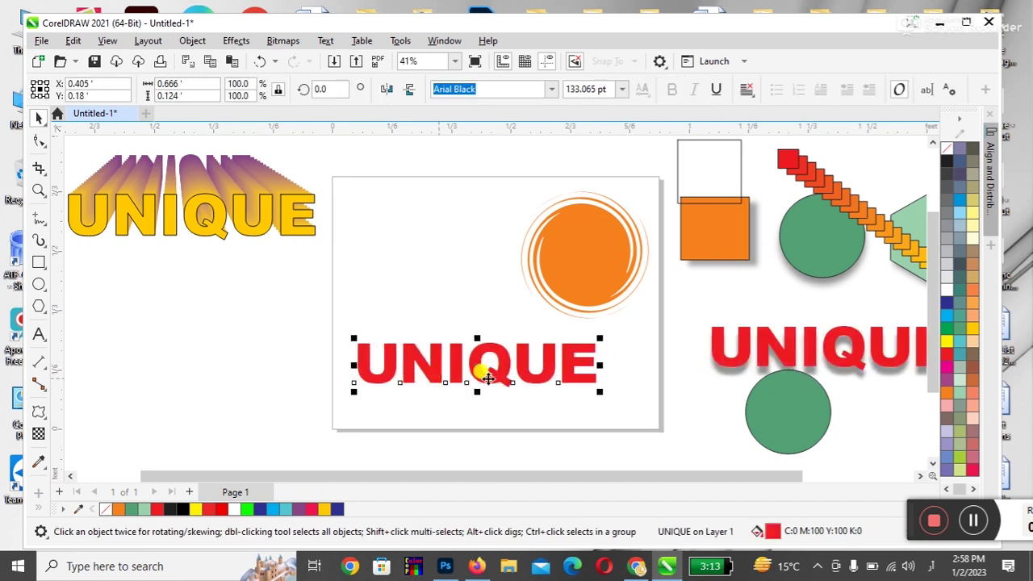
left_click_drag(597, 339, 640, 309)
left_click_drag(542, 373, 532, 418)
- Place a copy of the lower green circle in the page's upper left area, enlarged to about 0.467 ft wide
left_click_drag(795, 415, 433, 271)
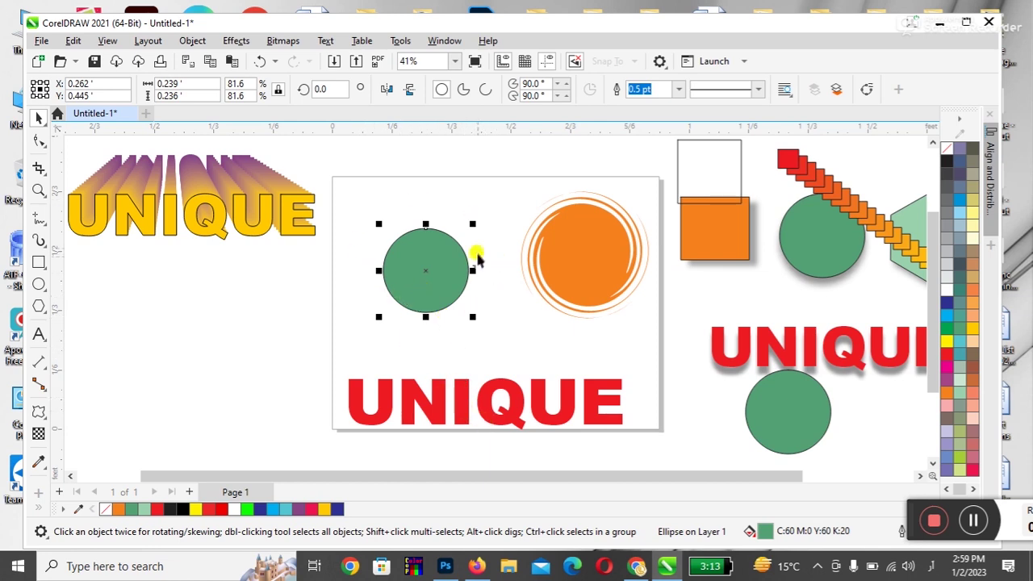
left_click(475, 226)
left_click_drag(475, 226, 518, 179)
left_click_drag(441, 292, 450, 286)
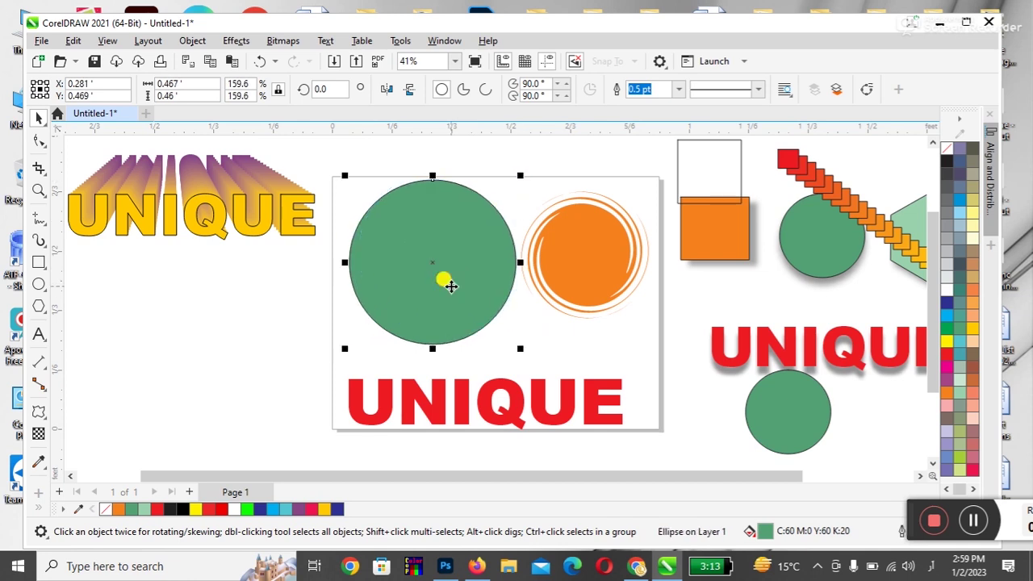
- Start an envelope on the red UNIQUE text along the page's lower edge and set its mapping mode to Vertical
left_click(513, 412)
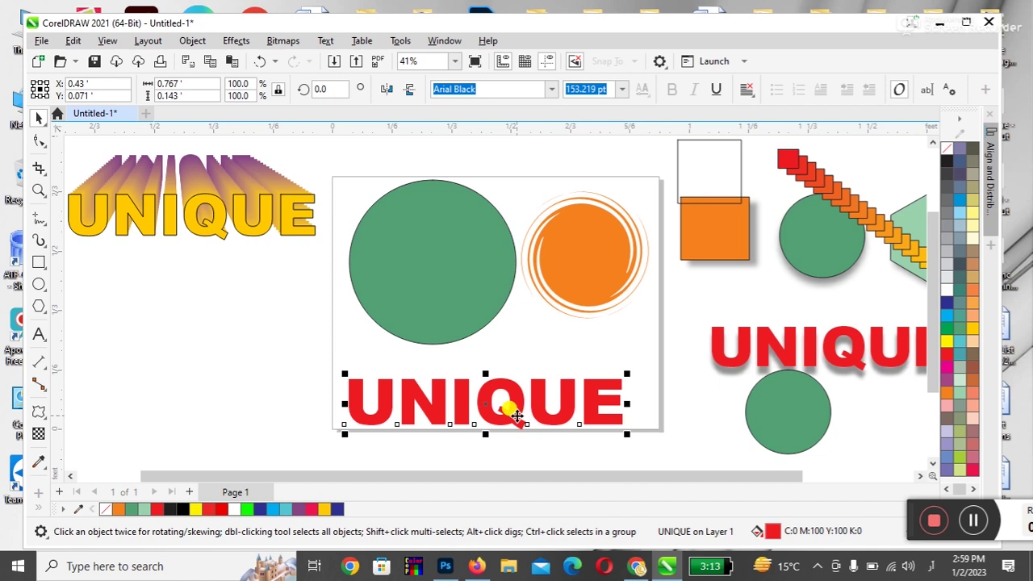
left_click(40, 414)
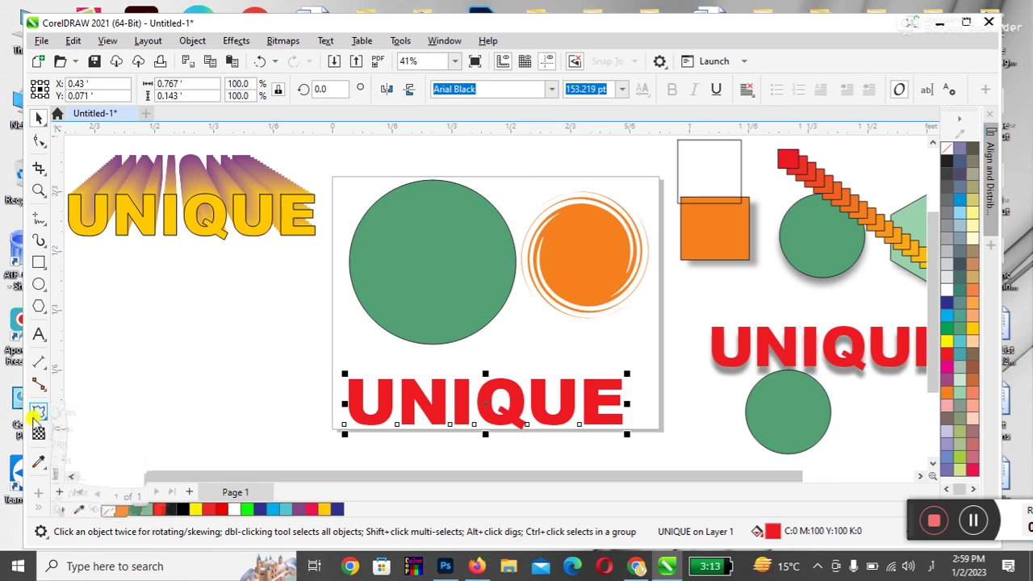
left_click(40, 413)
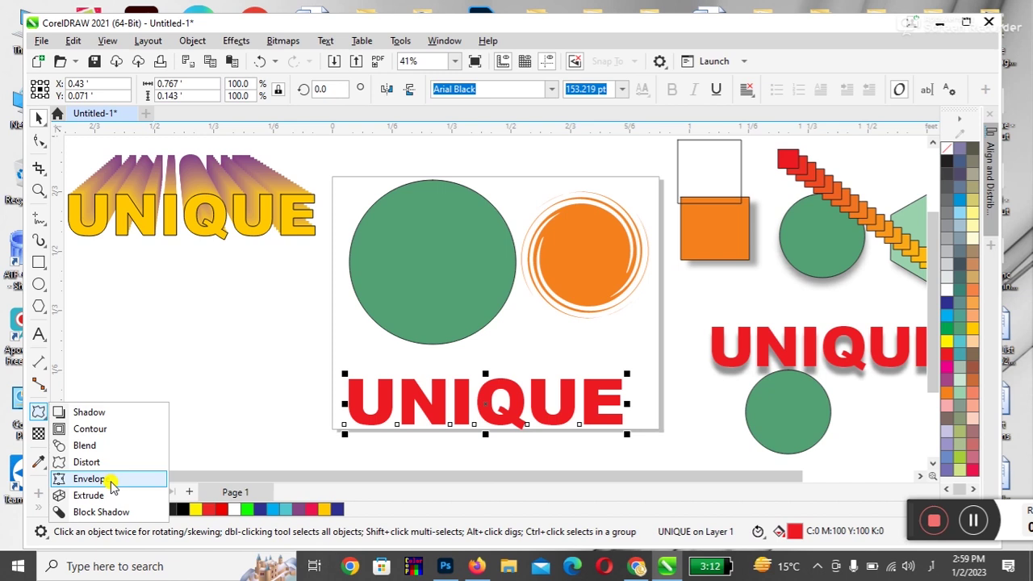
left_click(112, 481)
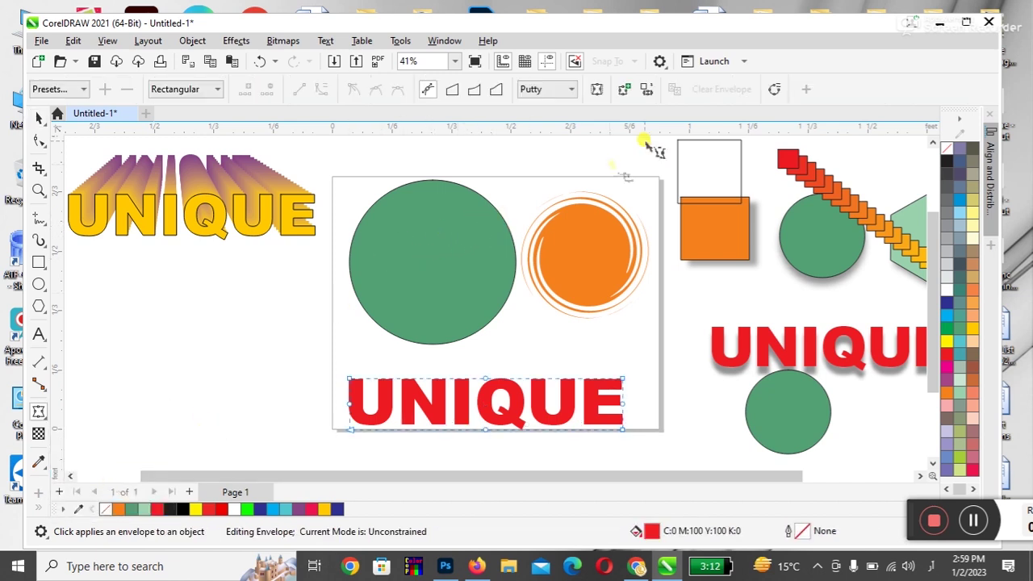
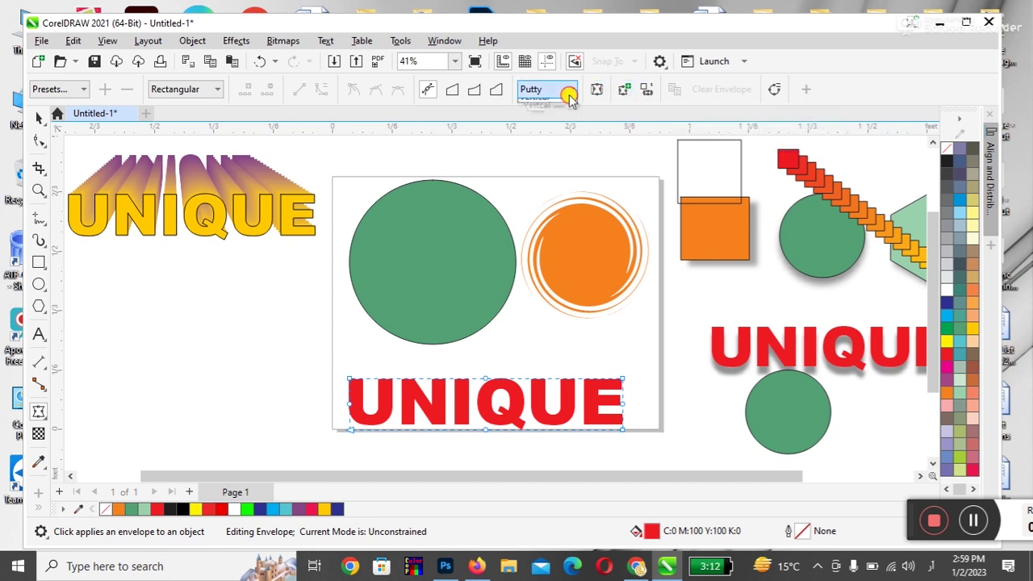
left_click(567, 91)
left_click(552, 141)
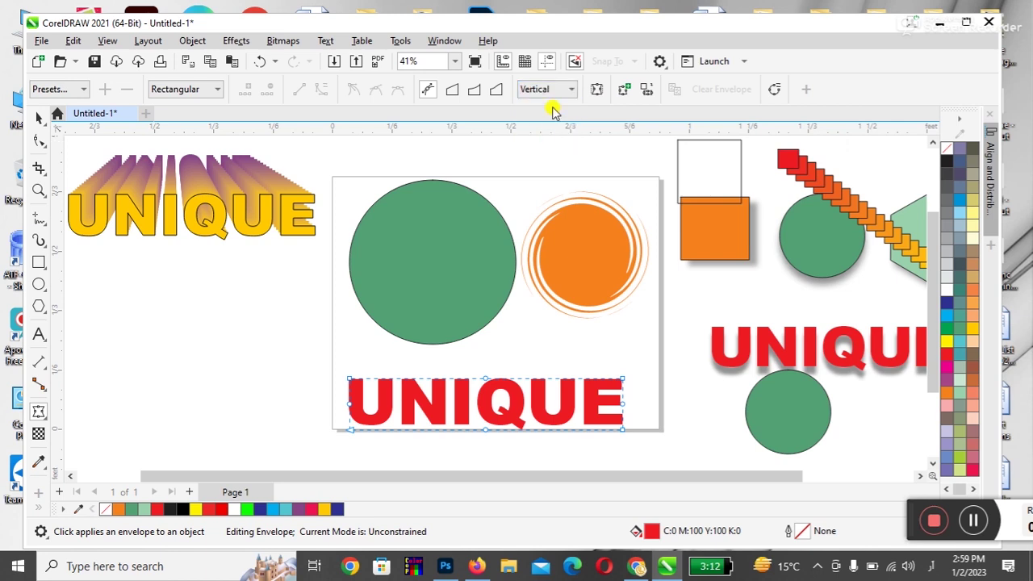
left_click(546, 90)
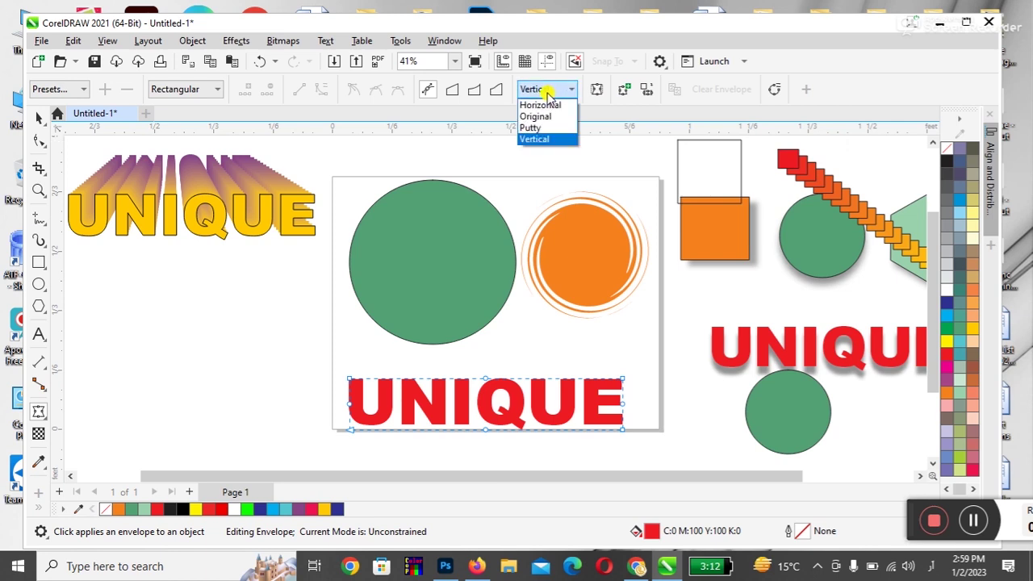
left_click(559, 140)
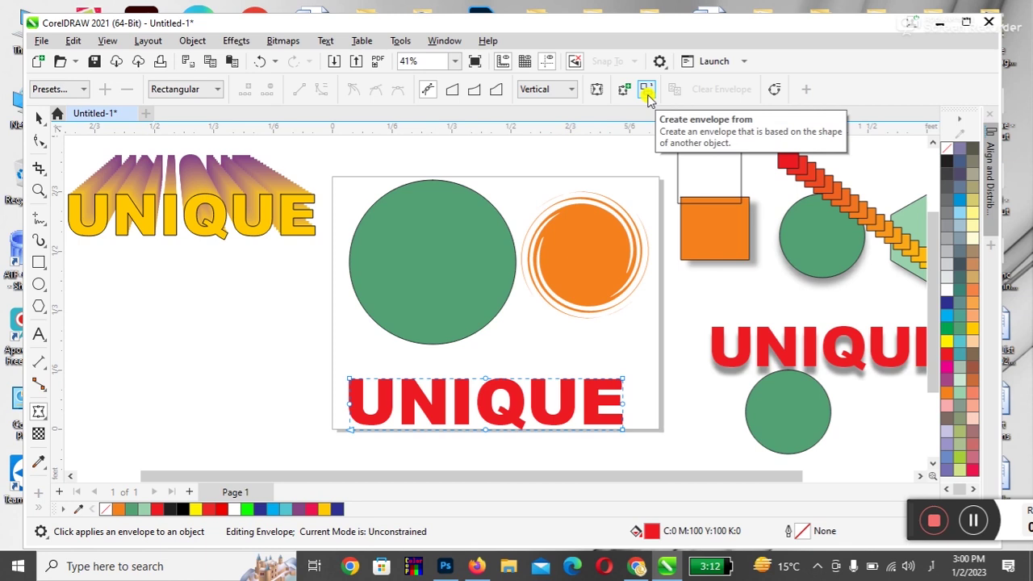
left_click(570, 89)
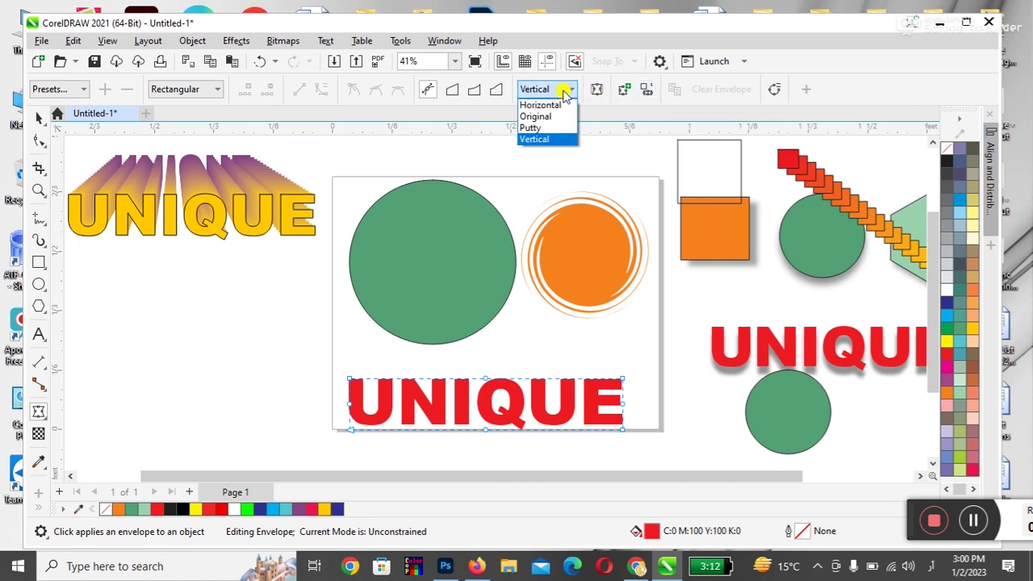
left_click(554, 141)
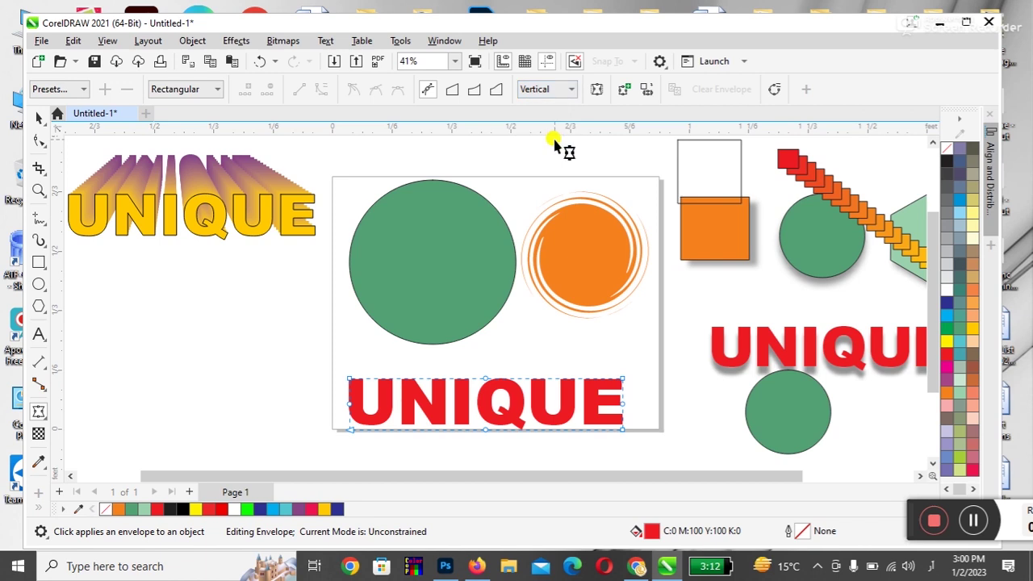
- Warp the red UNIQUE text with an envelope created from the large green circle and place it left of the page
left_click(650, 90)
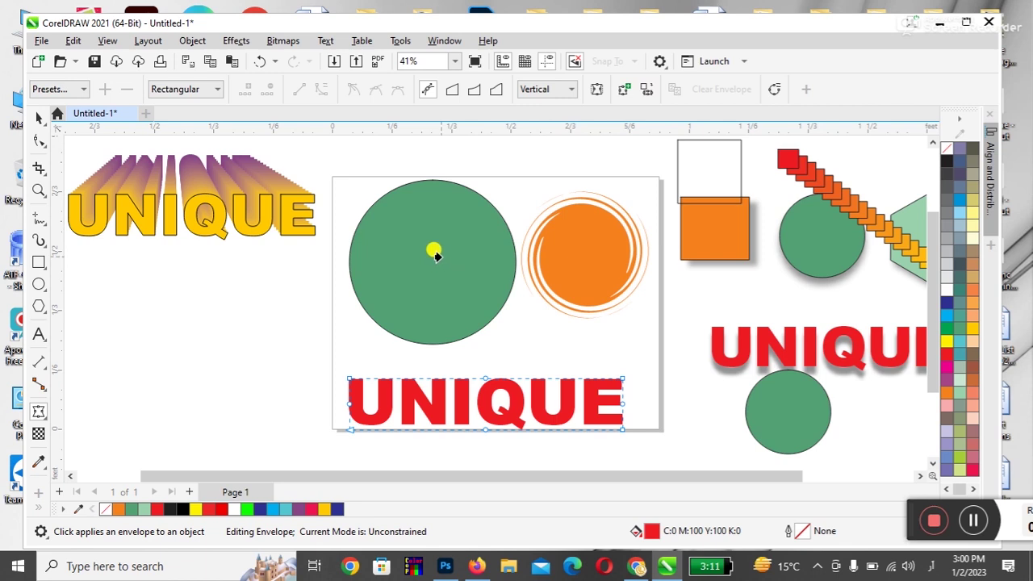
left_click(457, 276)
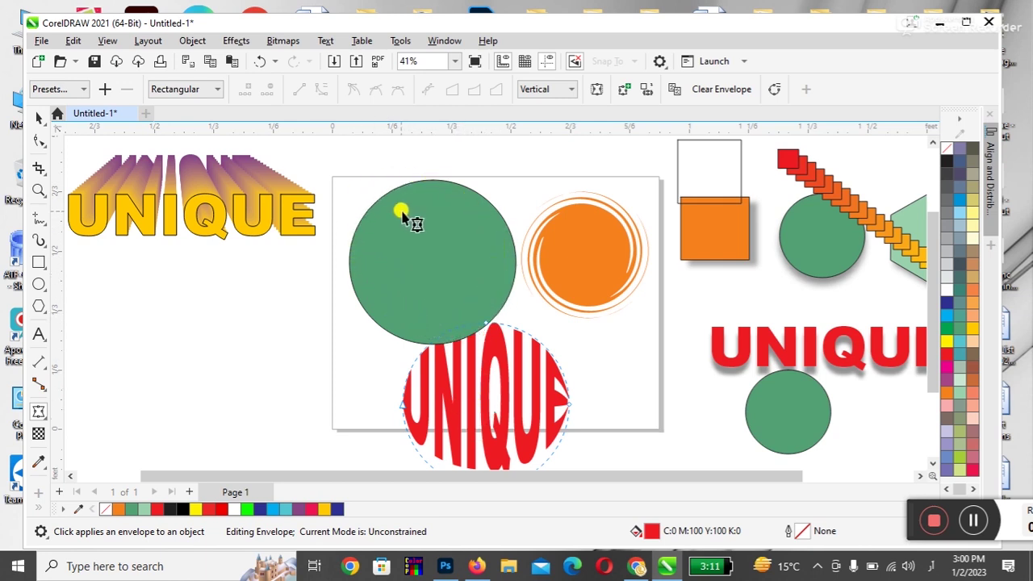
left_click(34, 116)
left_click_drag(473, 431, 257, 384)
left_click(391, 394)
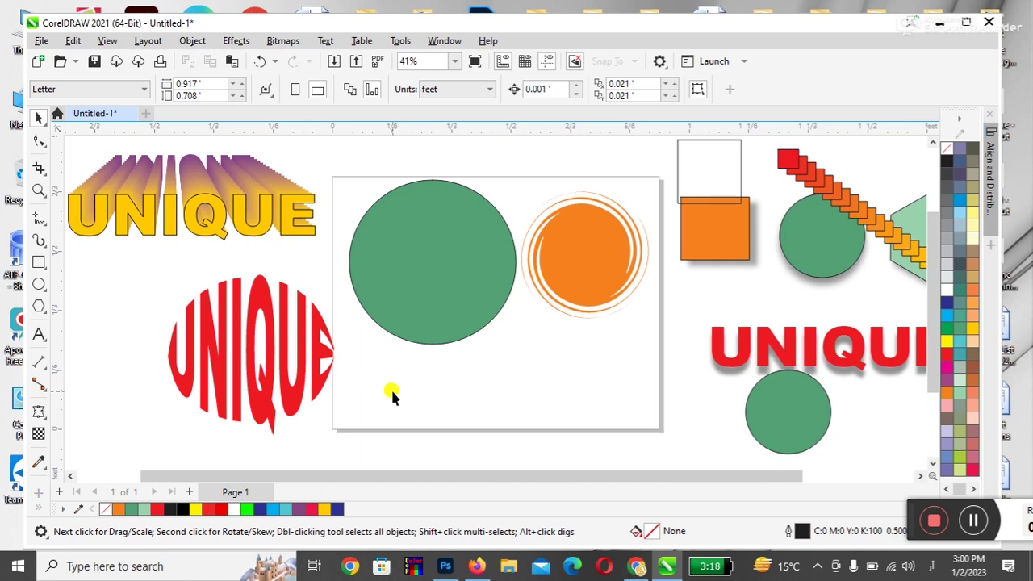
- Remove the fill from the large circle on the page and shrink the warped UNIQUE text to about 0.398 ft wide
left_click(400, 288)
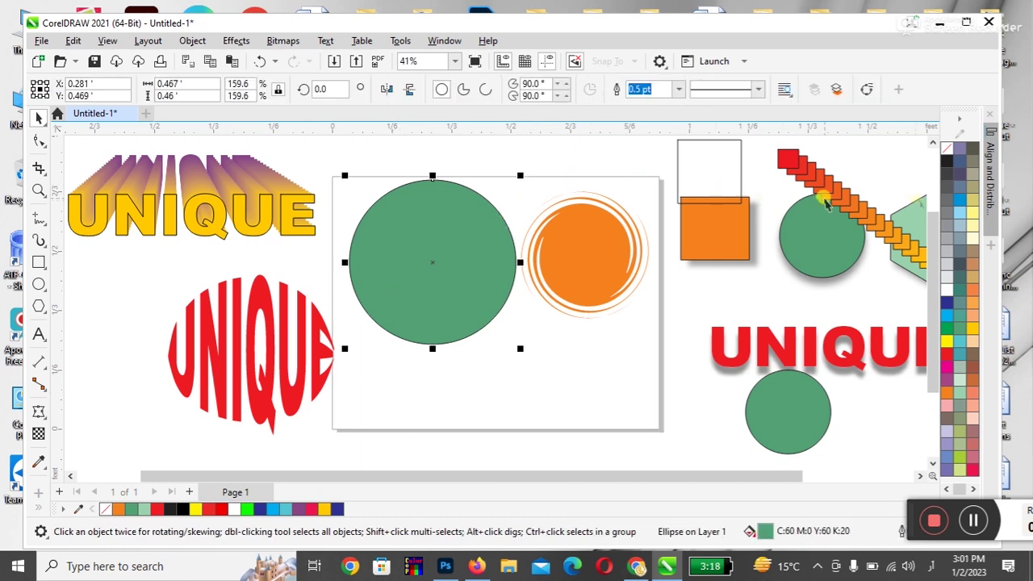
left_click(947, 149)
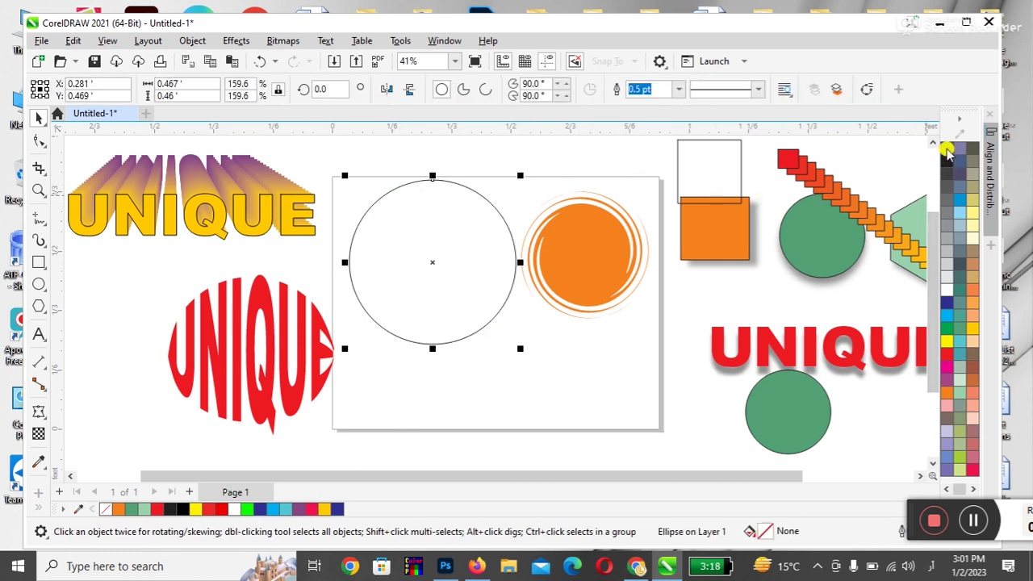
left_click(294, 390)
left_click_drag(338, 441, 329, 439)
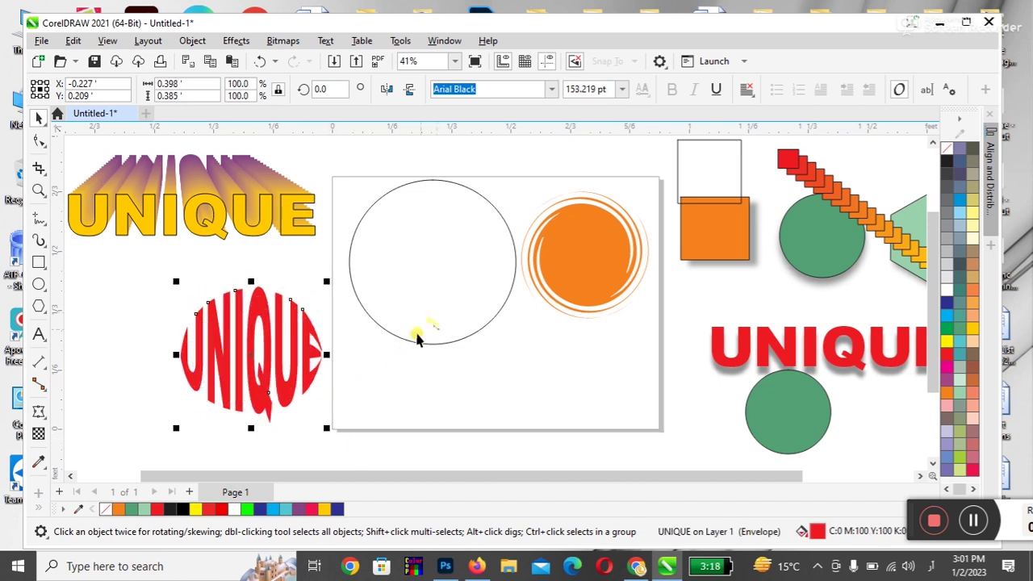
- Align the warped UNIQUE text with the unfilled circle by their horizontal and vertical centers
left_click(450, 282, "shift")
key("c")
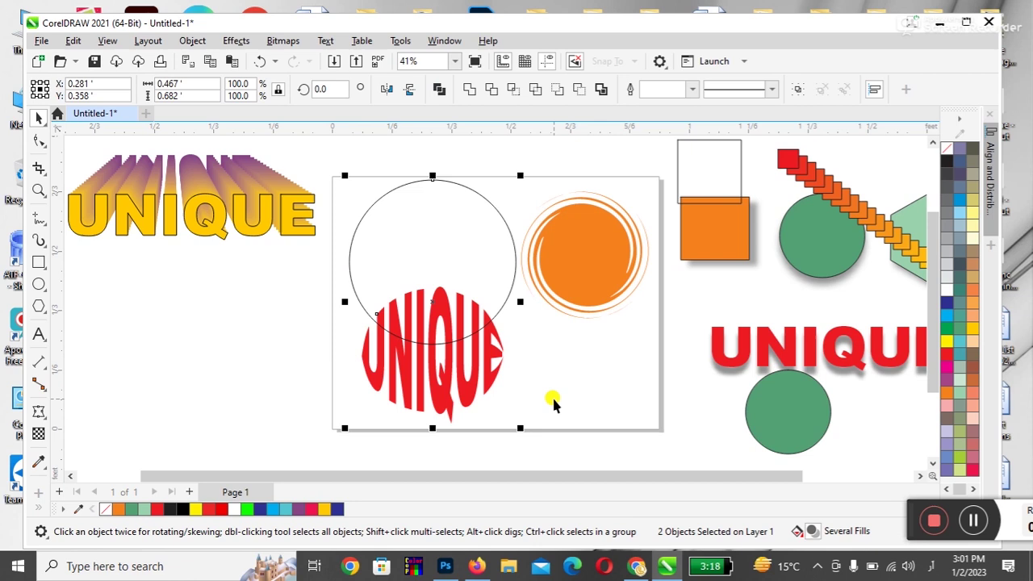
key("e")
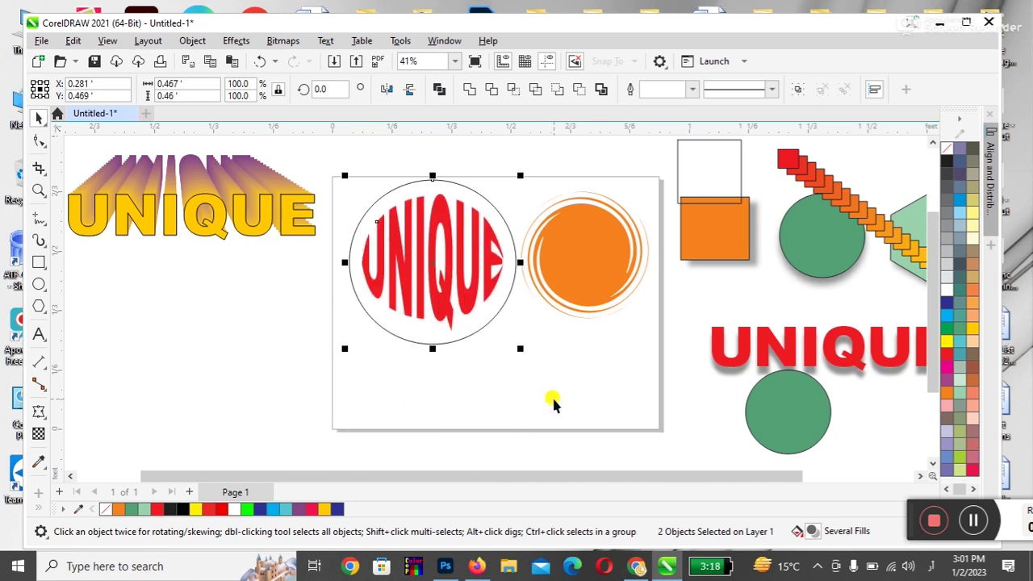
- Enlarge the warped UNIQUE text about its center to about 0.445 ft wide so it fills the circle
left_click(554, 404)
left_click(440, 318)
left_click_drag(508, 194, 520, 180)
key("Escape")
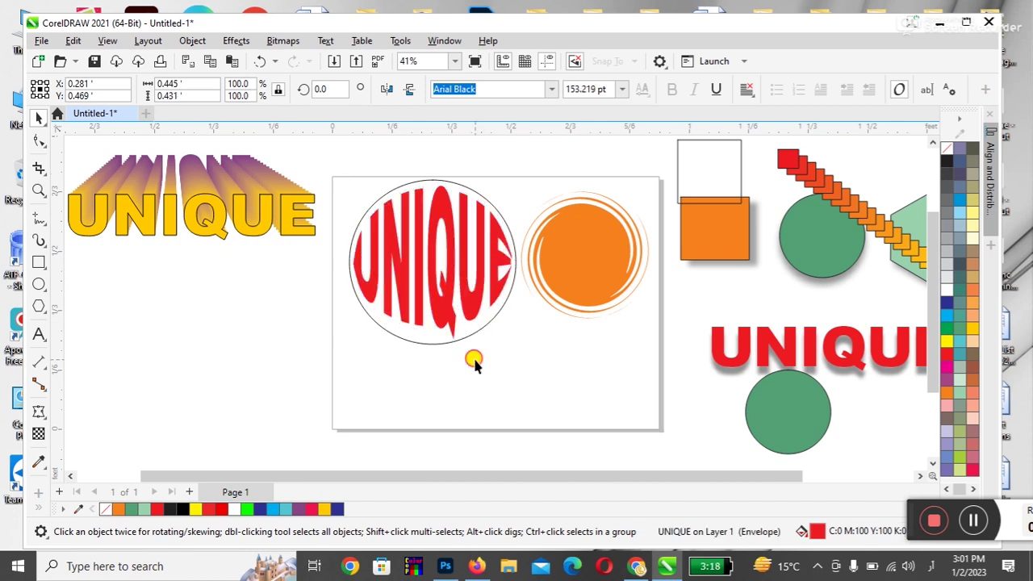
left_click(474, 363)
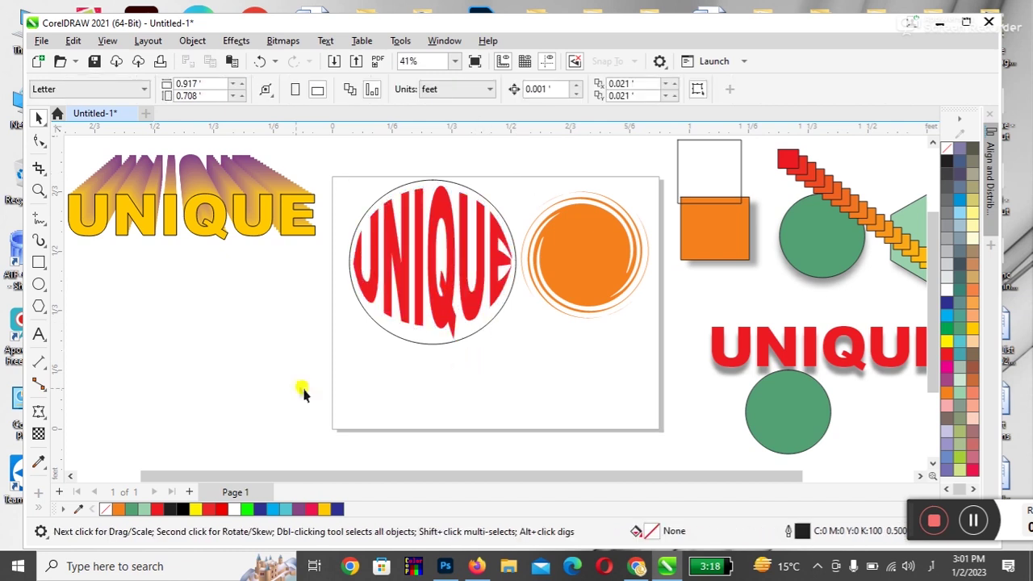
- Draw a wavy banner from the common shapes left of the page, scaled to about 0.583 by 0.303 ft
left_click(44, 310)
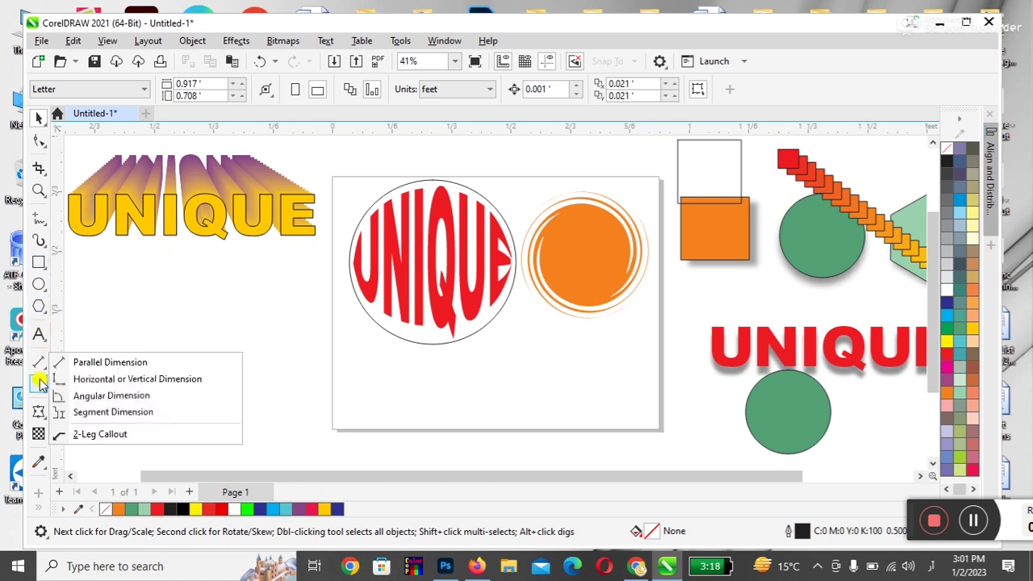
mouse_move(42, 311)
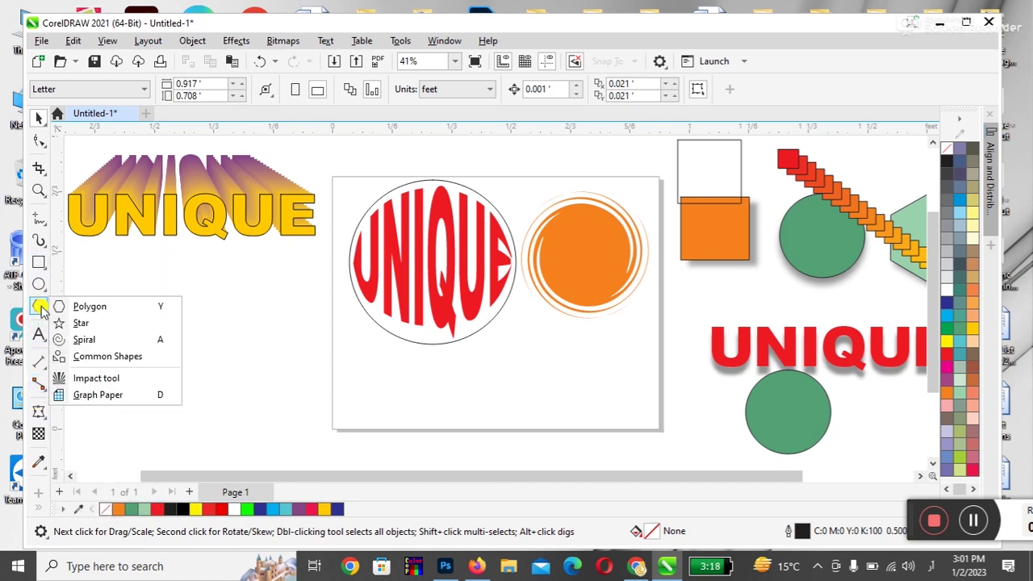
left_click(77, 356)
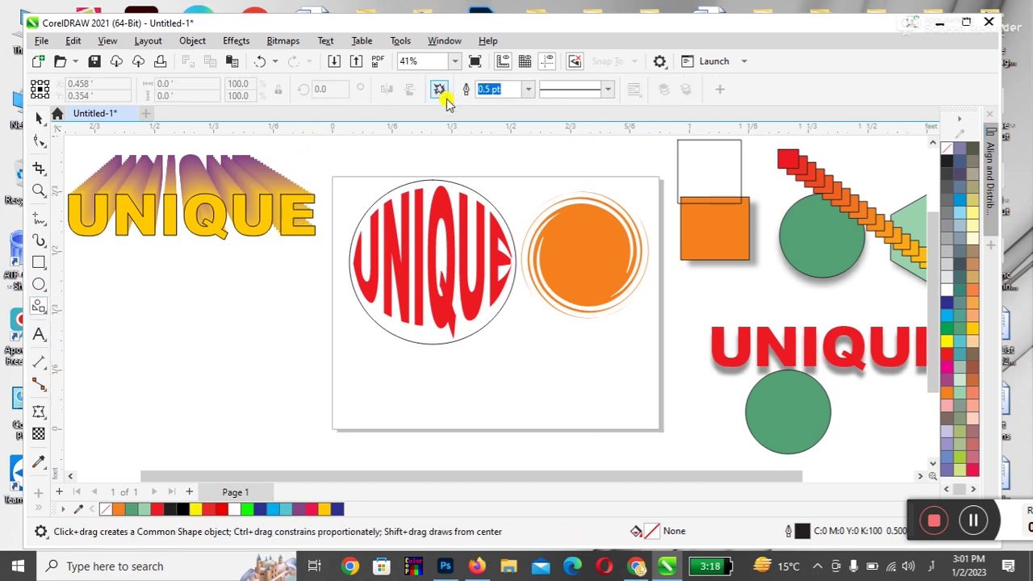
left_click(441, 92)
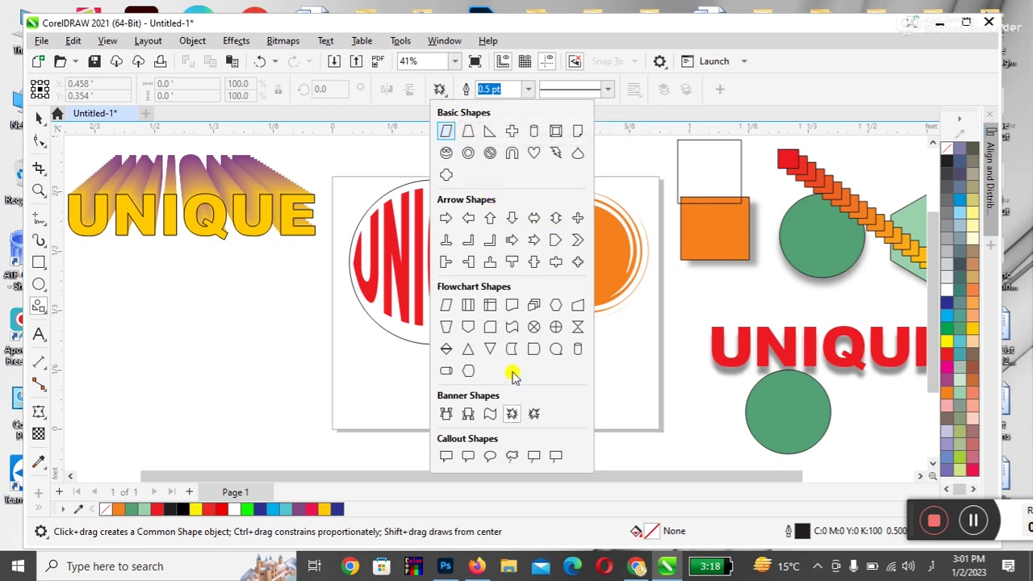
left_click(490, 414)
left_click_drag(224, 347, 354, 414)
left_click(37, 118)
left_click_drag(360, 289, 330, 299)
left_click_drag(285, 341, 265, 323)
- Place a copy of the red UNIQUE text in the page's lower area and fill it black
left_click_drag(722, 363, 404, 399)
left_click(947, 162)
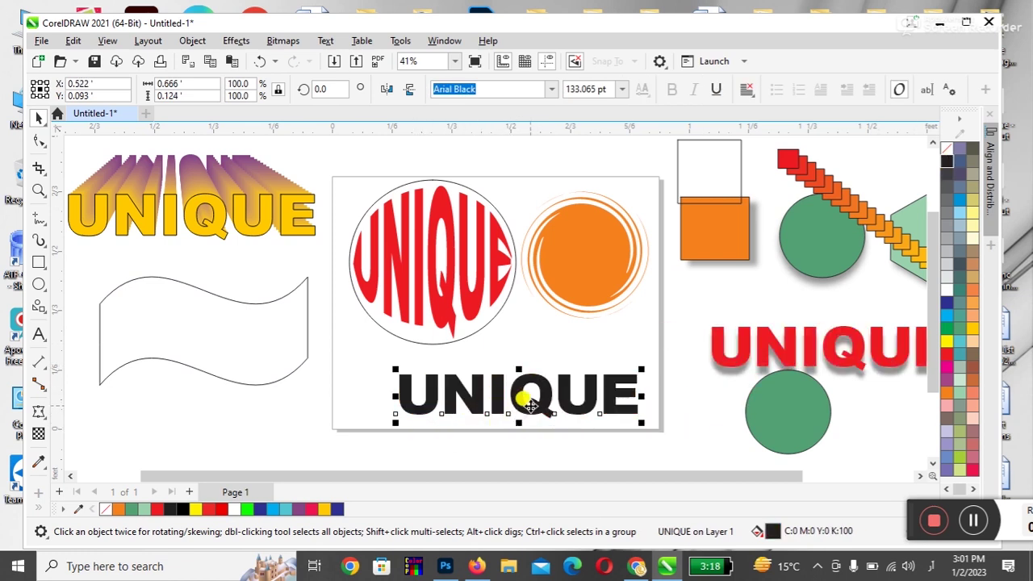
- Try to shape the black UNIQUE text with an envelope created from the wavy banner
left_click(41, 413)
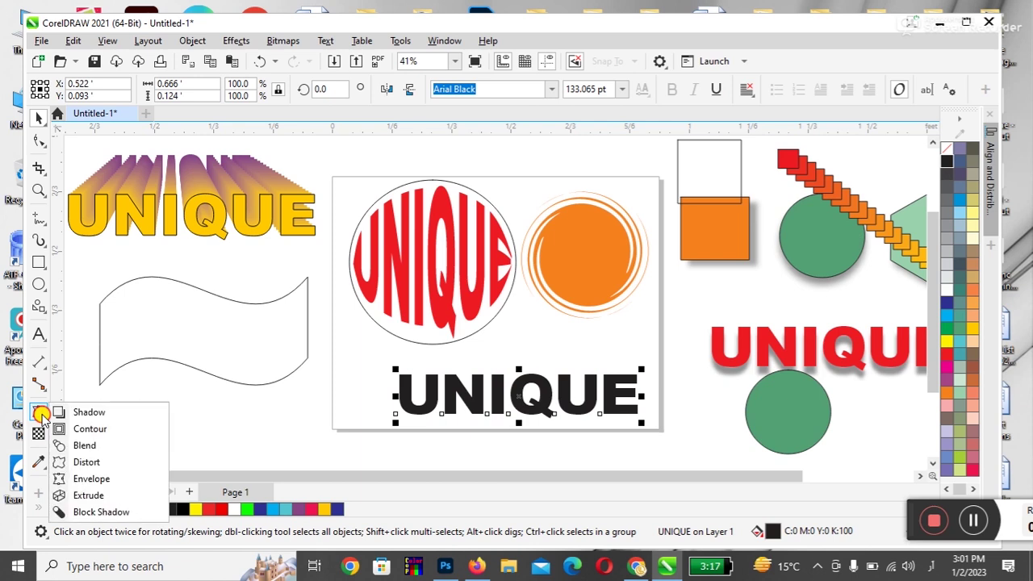
left_click(92, 476)
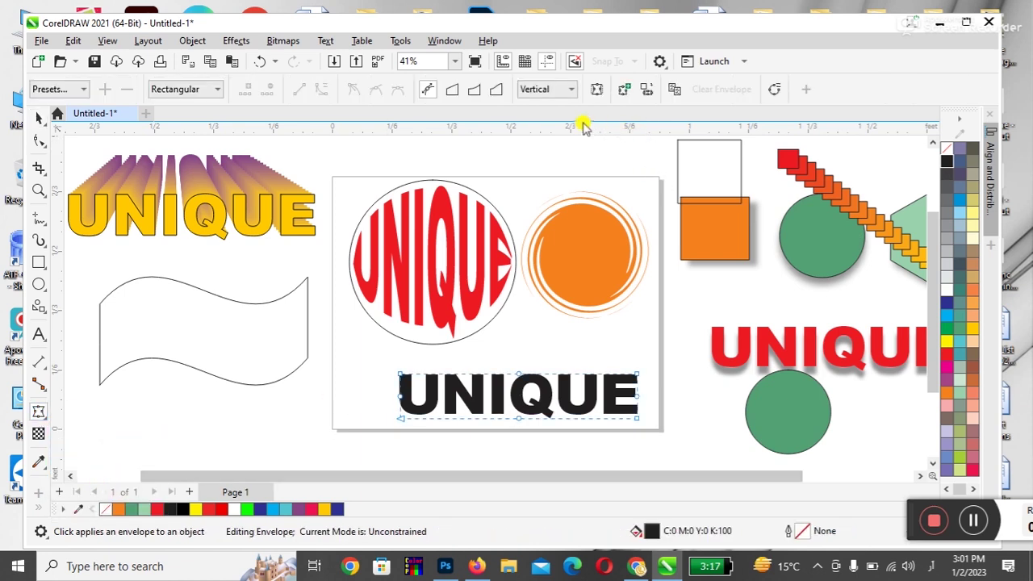
left_click(647, 90)
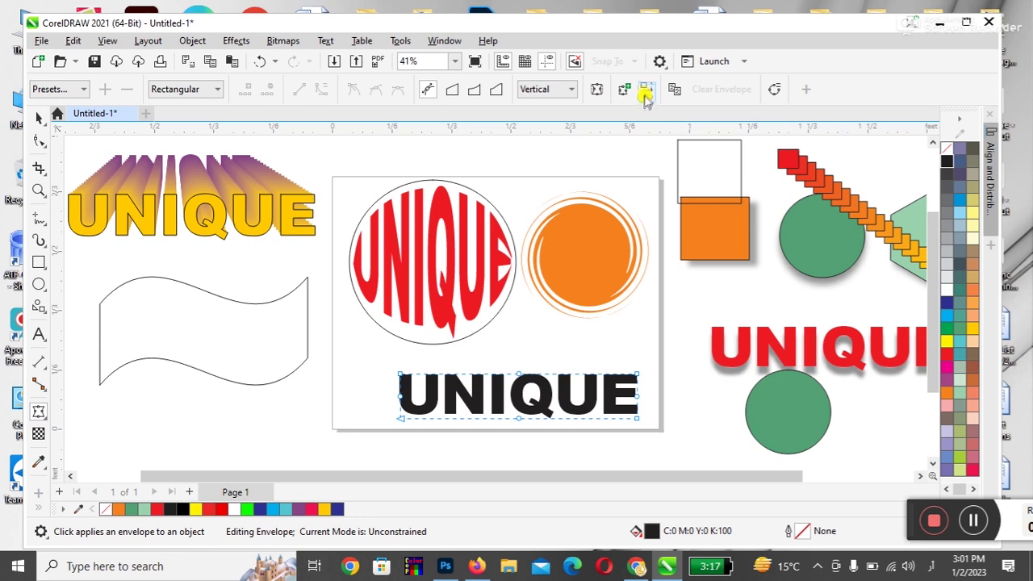
left_click(254, 324)
left_click(502, 335)
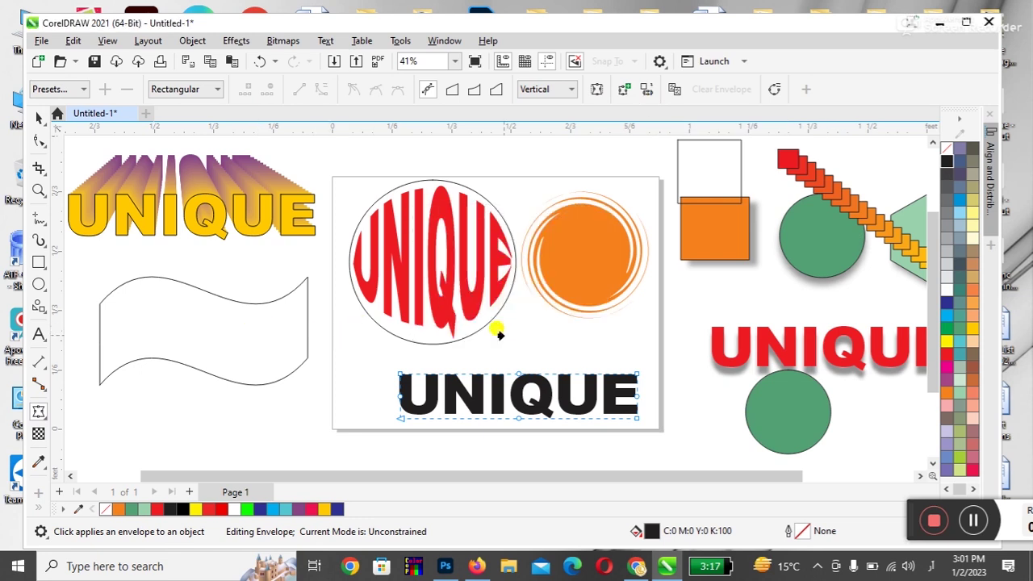
left_click(271, 333)
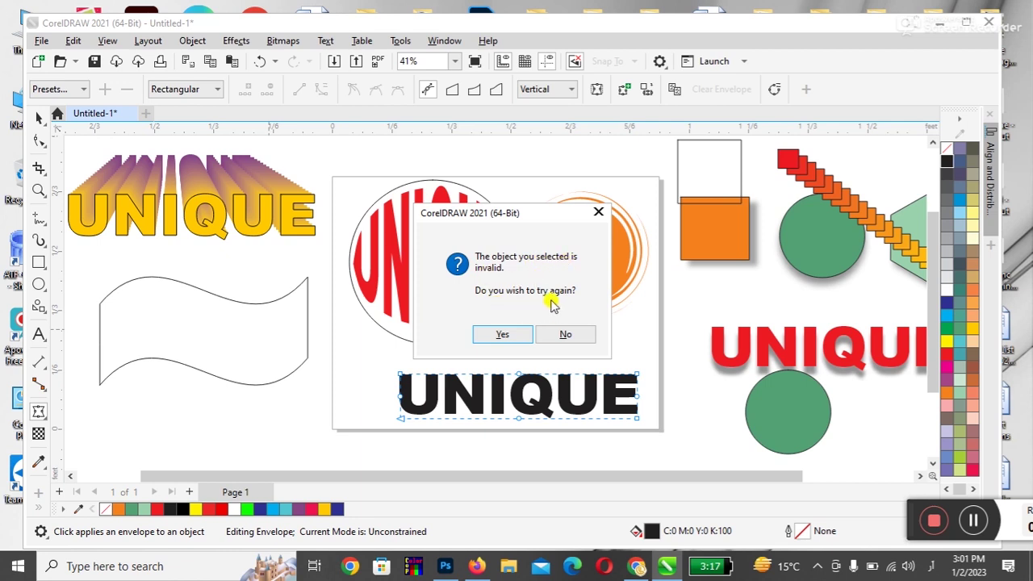
left_click(502, 334)
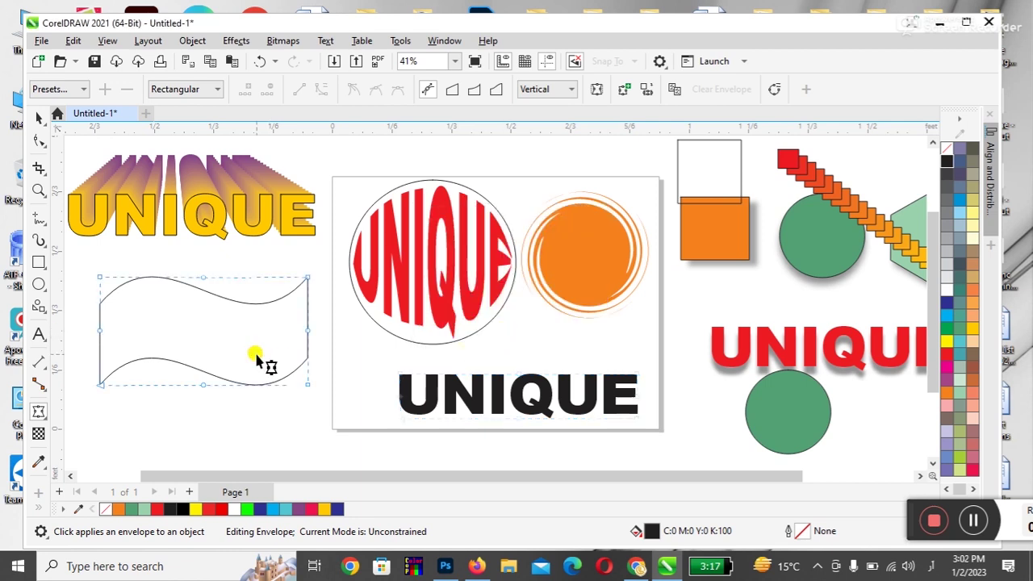
- Convert the wavy banner shape to curves
left_click(258, 353)
left_click(38, 118)
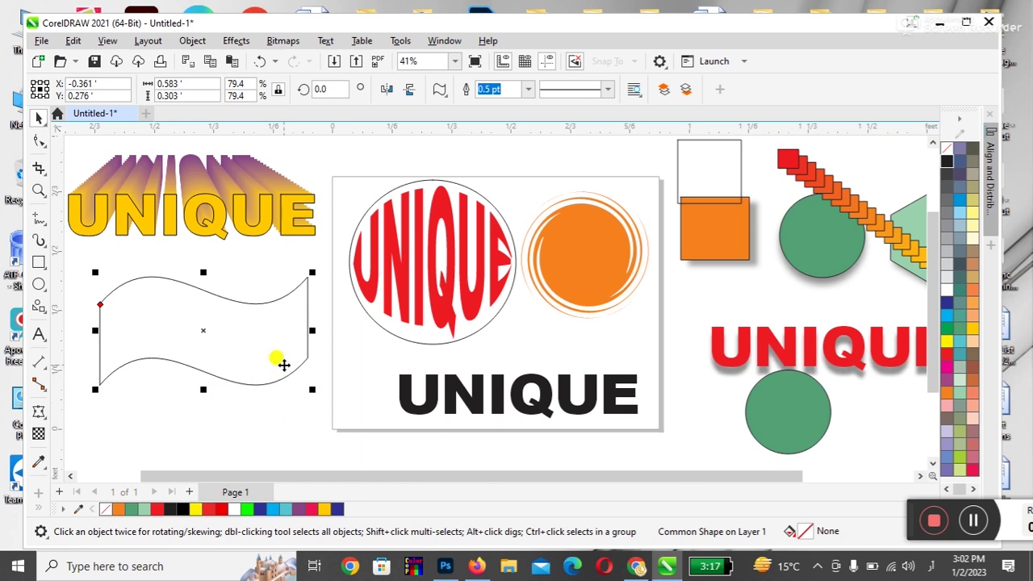
left_click(192, 41)
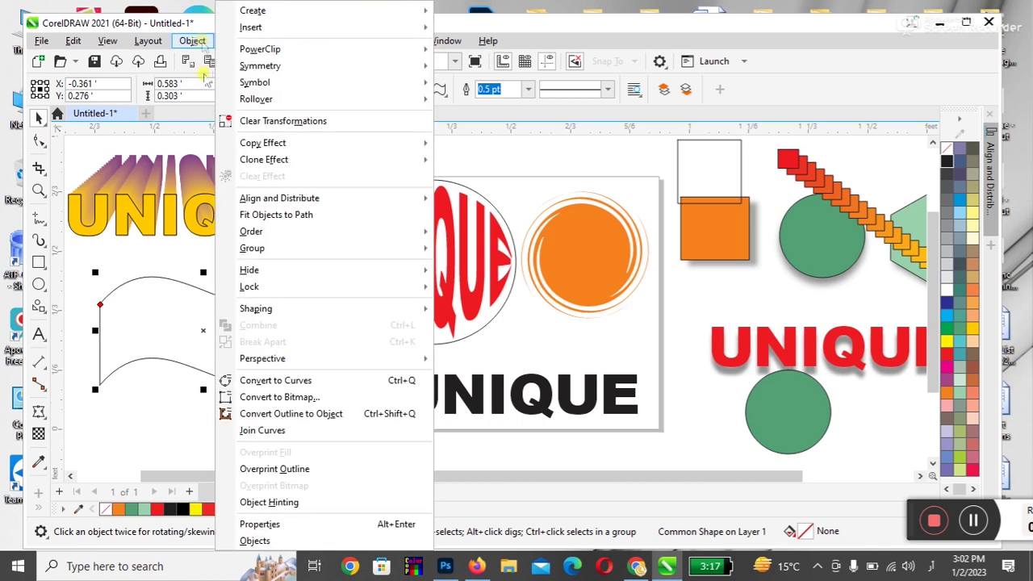
left_click(296, 381)
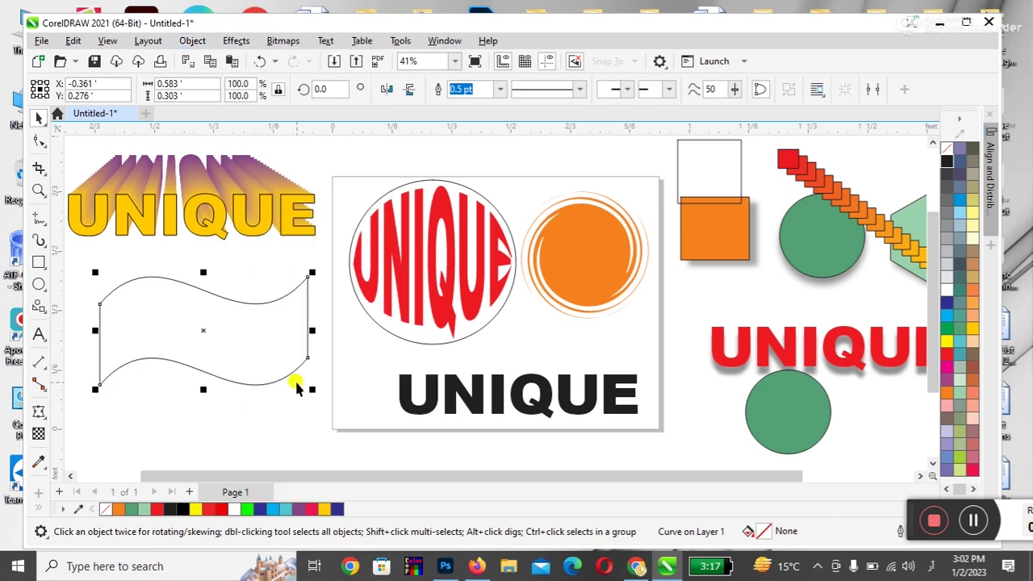
- Shape the black UNIQUE text with an envelope created from the wavy banner curve
left_click(414, 410)
left_click(38, 414)
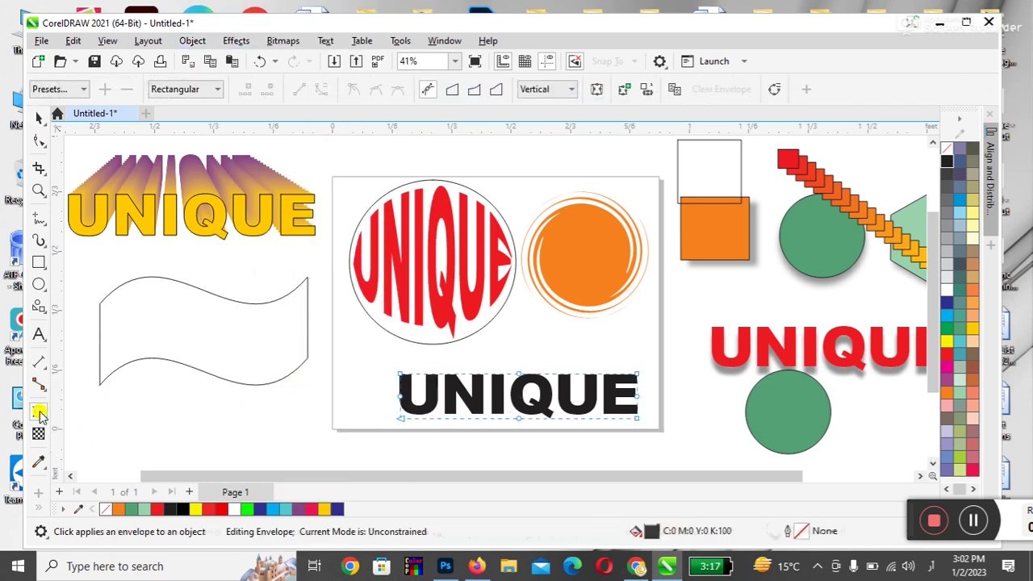
left_click(648, 90)
left_click(277, 323)
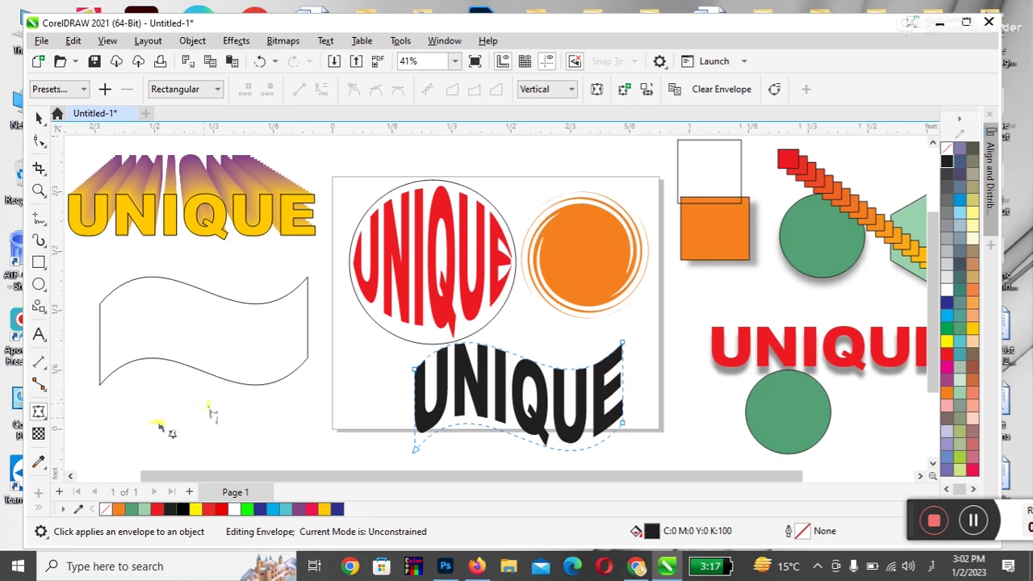
left_click(39, 118)
left_click(335, 426)
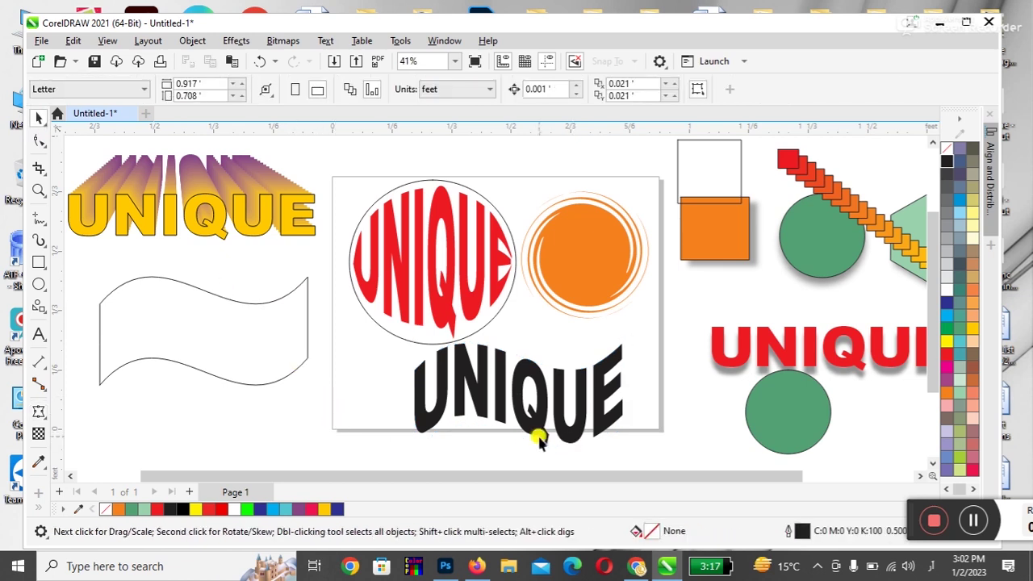
- Scale down the circled red UNIQUE text and the wavy black UNIQUE text, placing the black one near the page's lower-right corner
left_click_drag(321, 157, 515, 355)
left_click_drag(490, 320, 473, 300)
left_click_drag(501, 386, 529, 352)
left_click_drag(439, 305, 513, 343)
left_click_drag(570, 386, 581, 406)
left_click(356, 321)
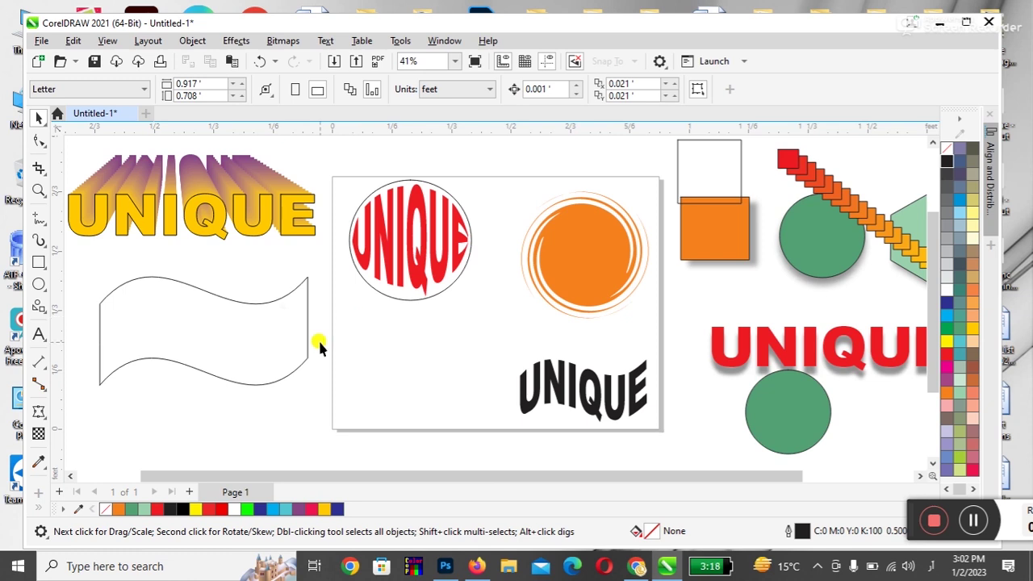
- Delete the yellow UNIQUE text with its purple trail, the circled red UNIQUE text and the orange ringed circle
left_click(38, 412)
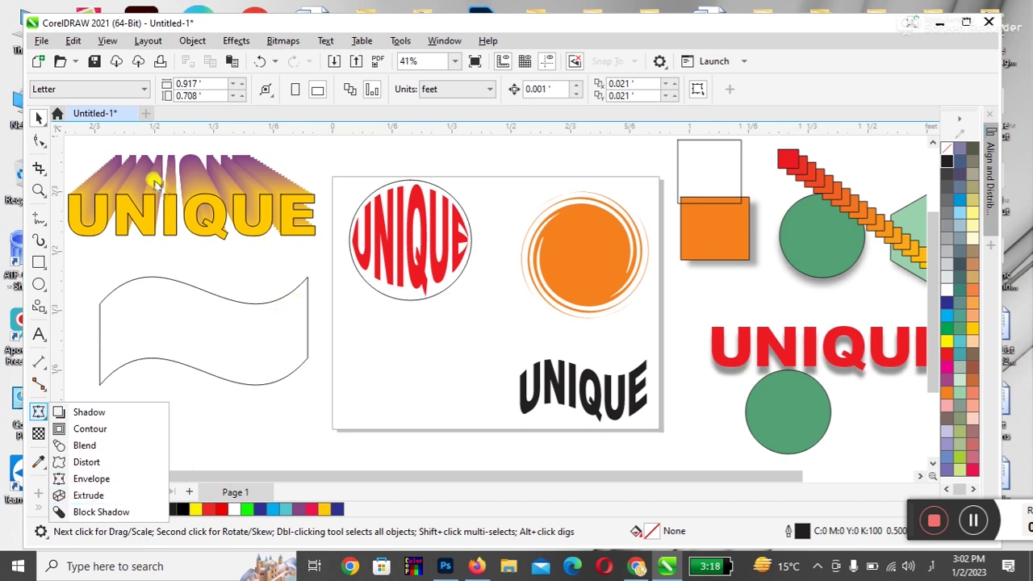
left_click(128, 186)
key("Delete")
left_click_drag(315, 173, 513, 307)
key("Delete")
left_click_drag(486, 173, 655, 329)
key("Delete")
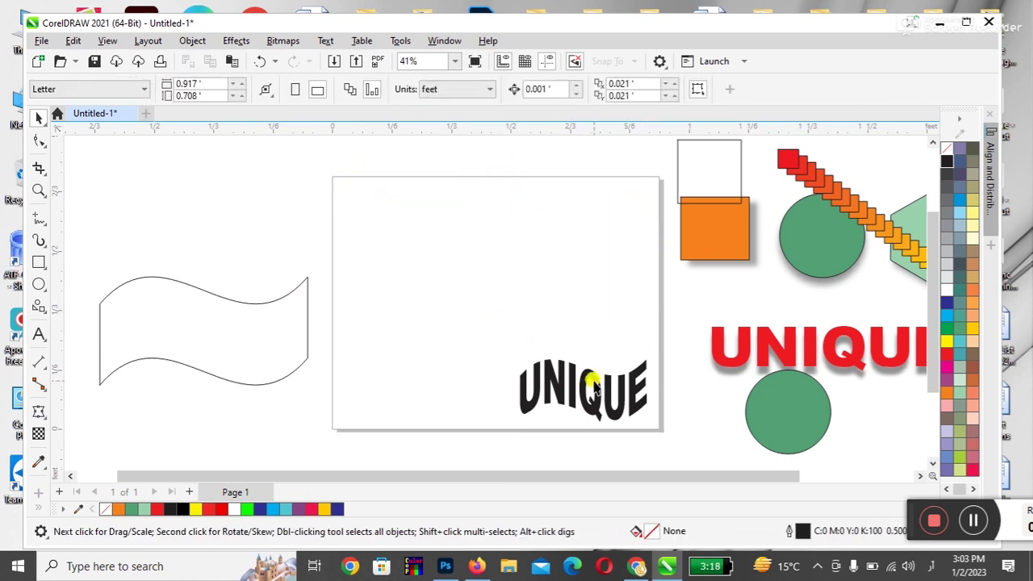
- Move the wavy banner onto the page, above the black UNIQUE text
left_click_drag(468, 311, 508, 277)
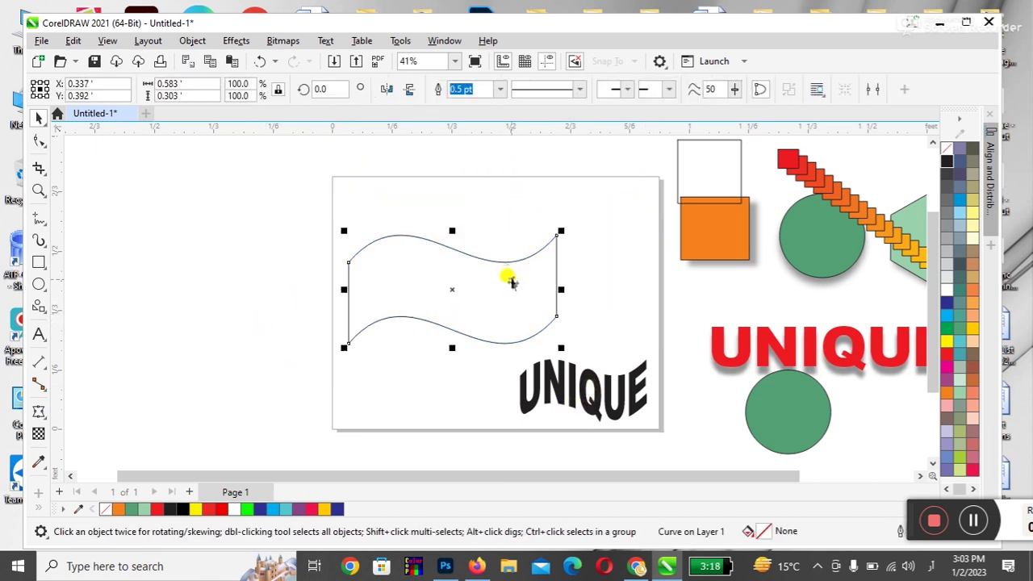
left_click(41, 431)
left_click(60, 493)
left_click_drag(451, 289, 625, 175)
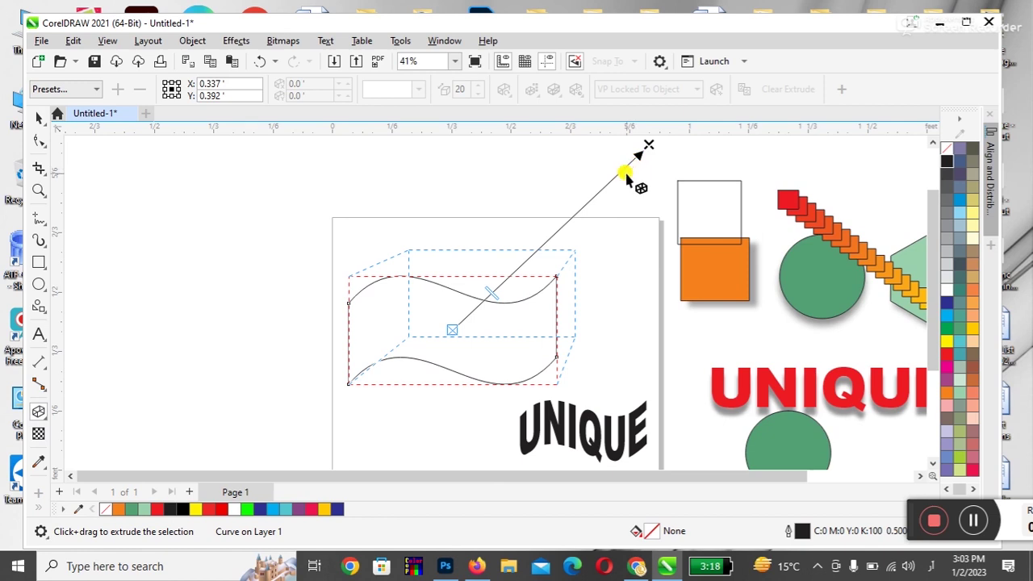
left_click(39, 119)
left_click(501, 349)
left_click(501, 348)
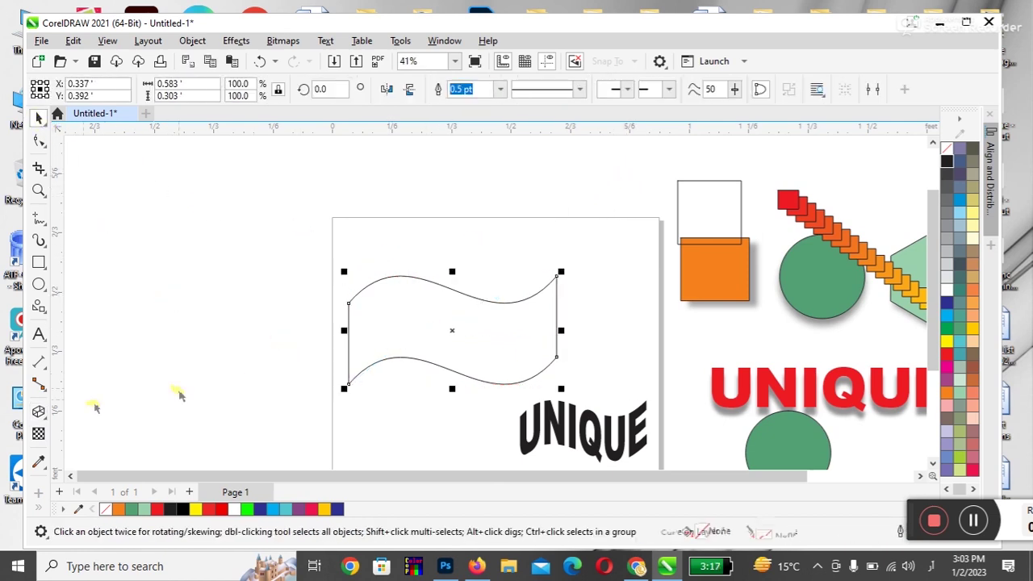
- Extrude the wavy banner with its vanishing point at about 0.489, 0.343 ft, and move it off the page to the upper left
left_click(39, 411)
left_click_drag(466, 340, 622, 208)
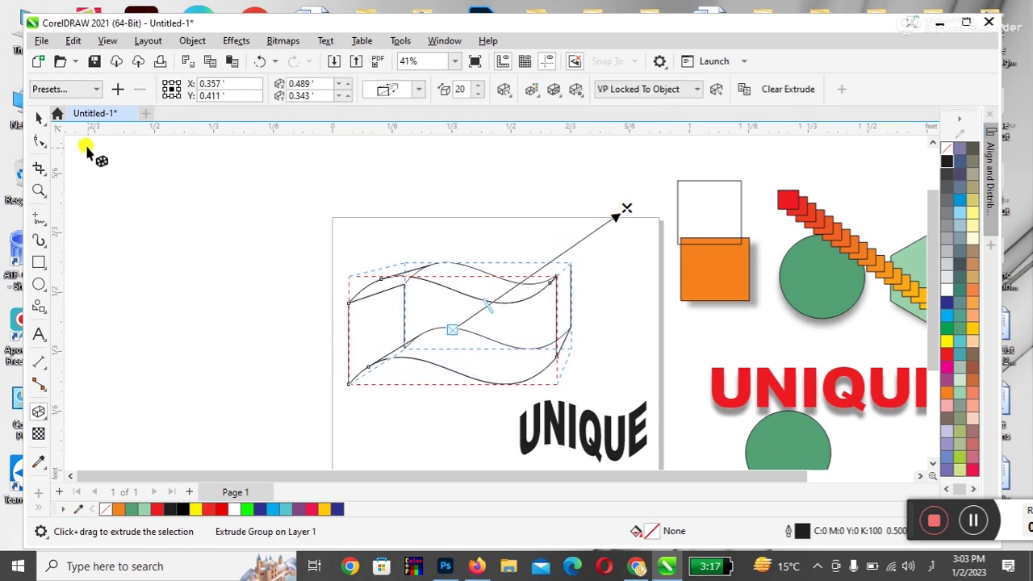
left_click(37, 117)
left_click(488, 339)
left_click(375, 411)
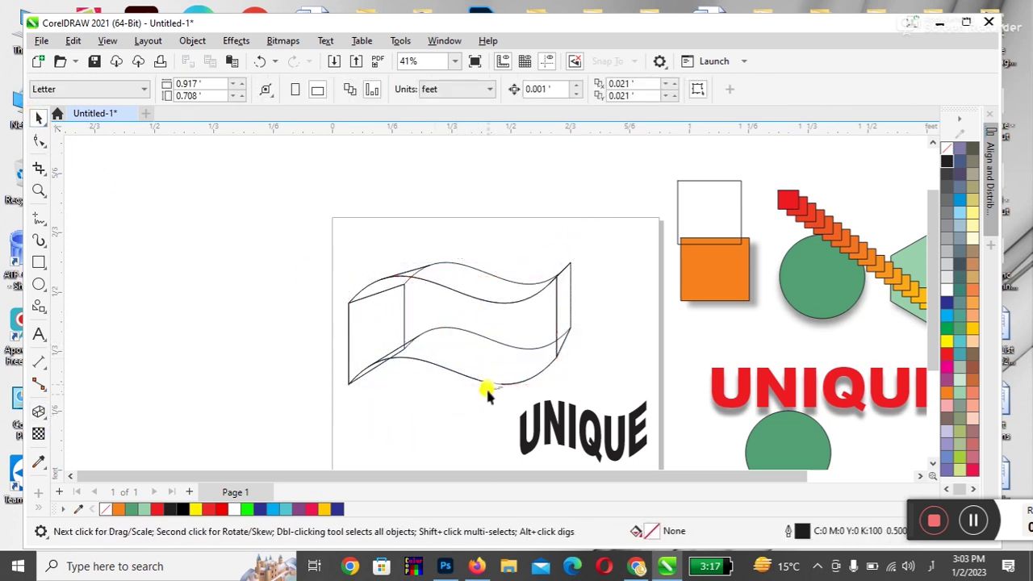
left_click_drag(465, 347, 212, 302)
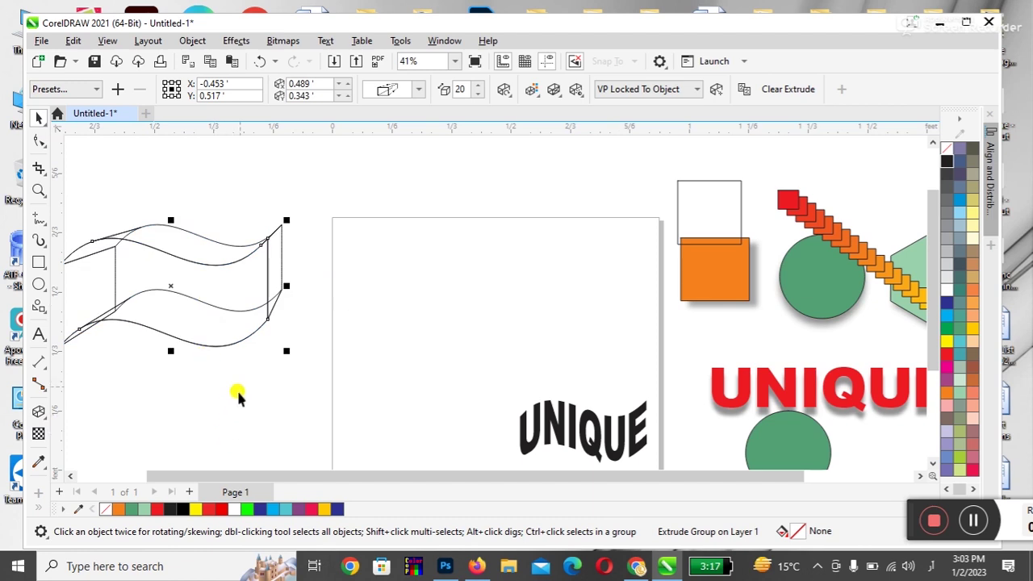
left_click_drag(216, 341, 259, 278)
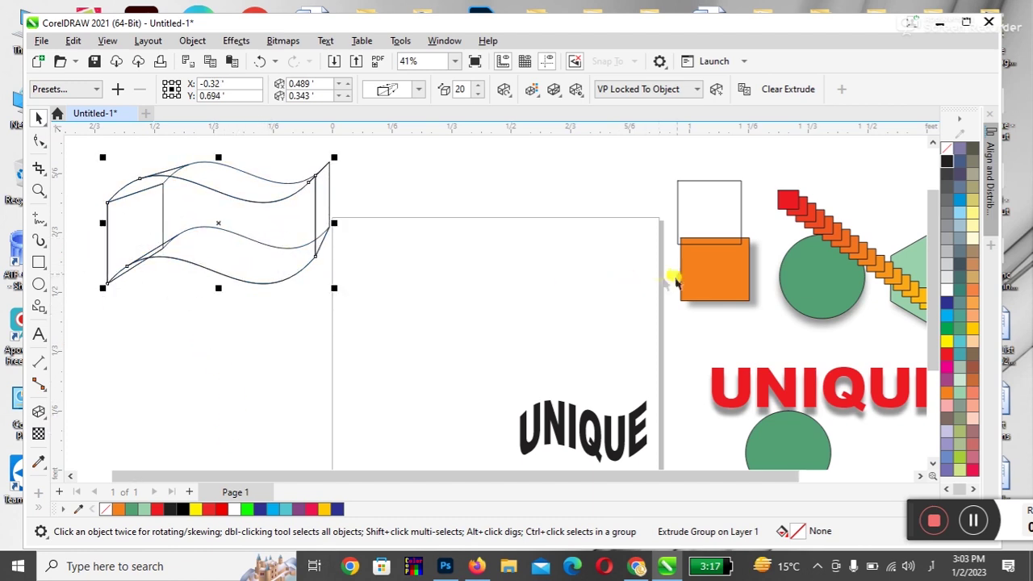
- Place a copy of the unfilled square on the page and extrude it toward the upper right into a cube
left_click_drag(711, 224, 473, 355)
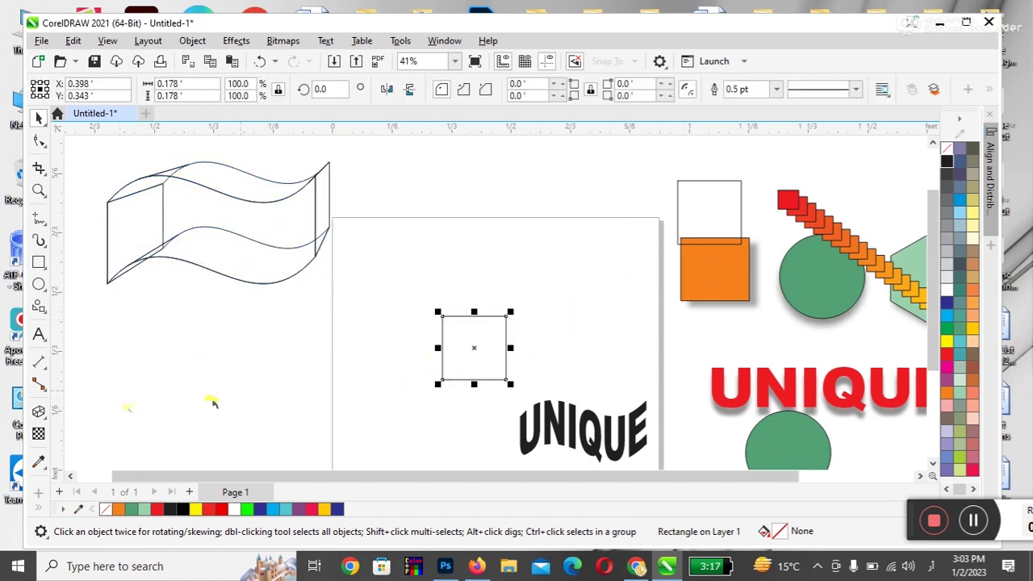
left_click(39, 414)
left_click_drag(482, 347, 579, 241)
left_click(33, 115)
left_click(109, 234)
left_click(156, 377)
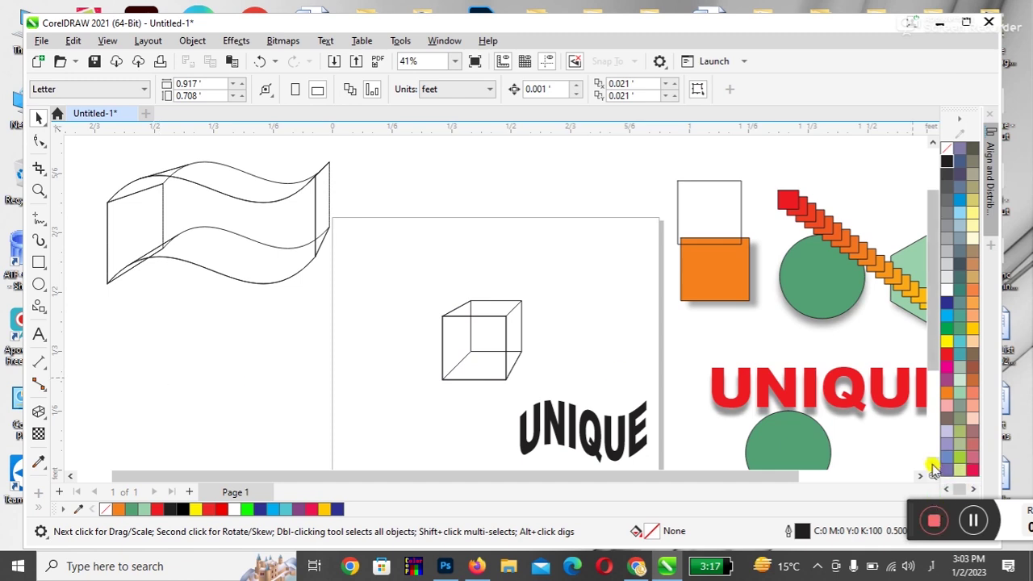
- Enlarge the cube's front square proportionally to about 0.322 ft
scroll(937, 472, "down", 1)
left_click(505, 281)
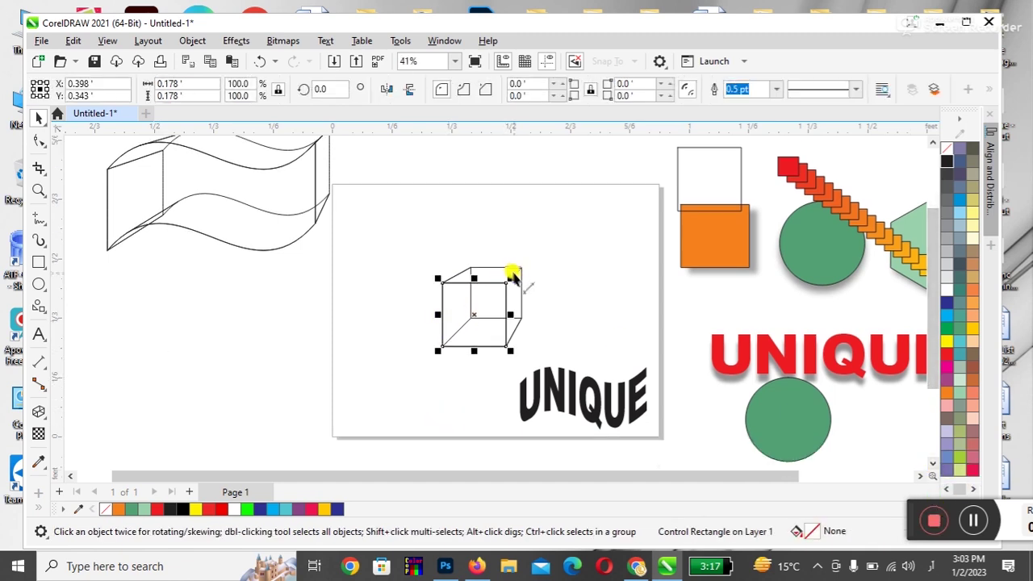
left_click_drag(507, 280, 567, 228)
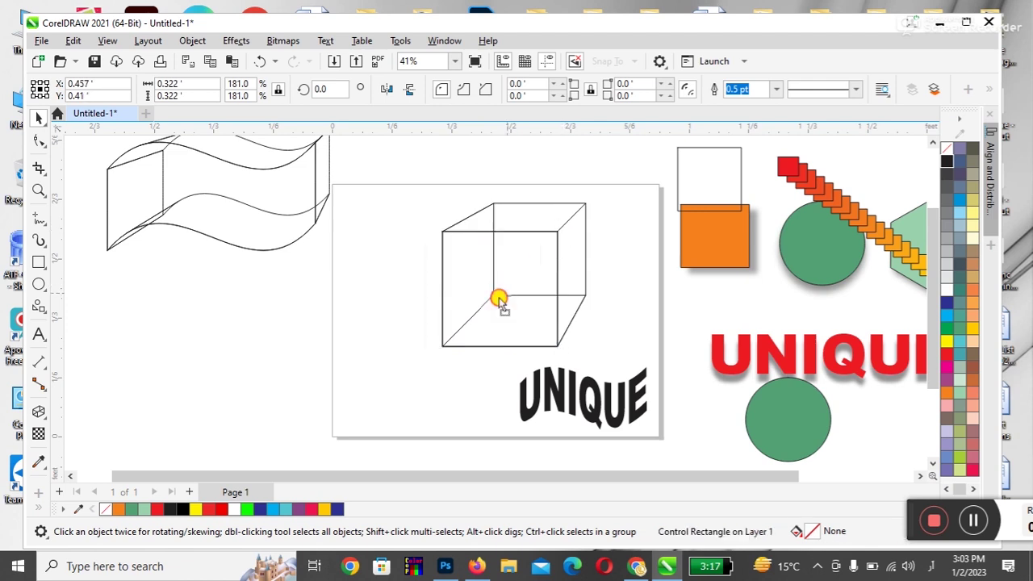
- Move the wavy black UNIQUE text left of the page and the cube to the page's lower middle
left_click_drag(613, 416, 243, 422)
left_click_drag(478, 295, 492, 341)
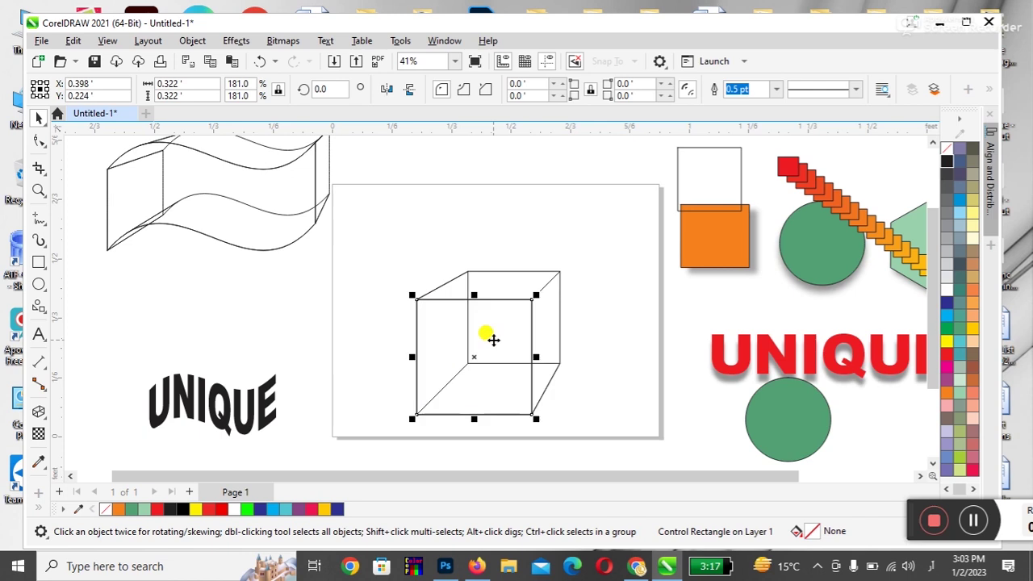
- Move the cube extrusion's vanishing point to about 0.46, 0.445 ft and set its depth to 30
left_click(39, 412)
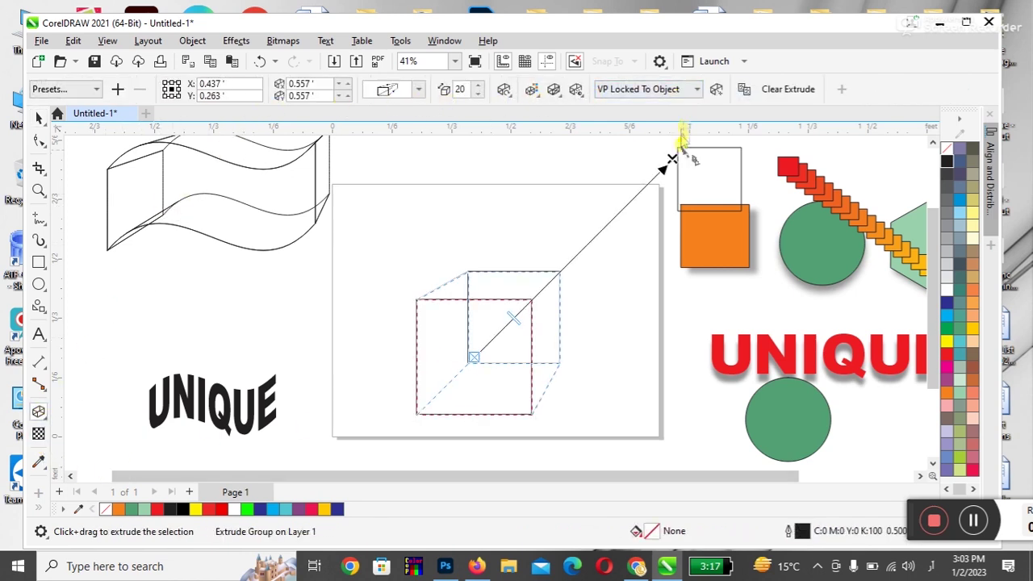
left_click_drag(673, 156, 638, 198)
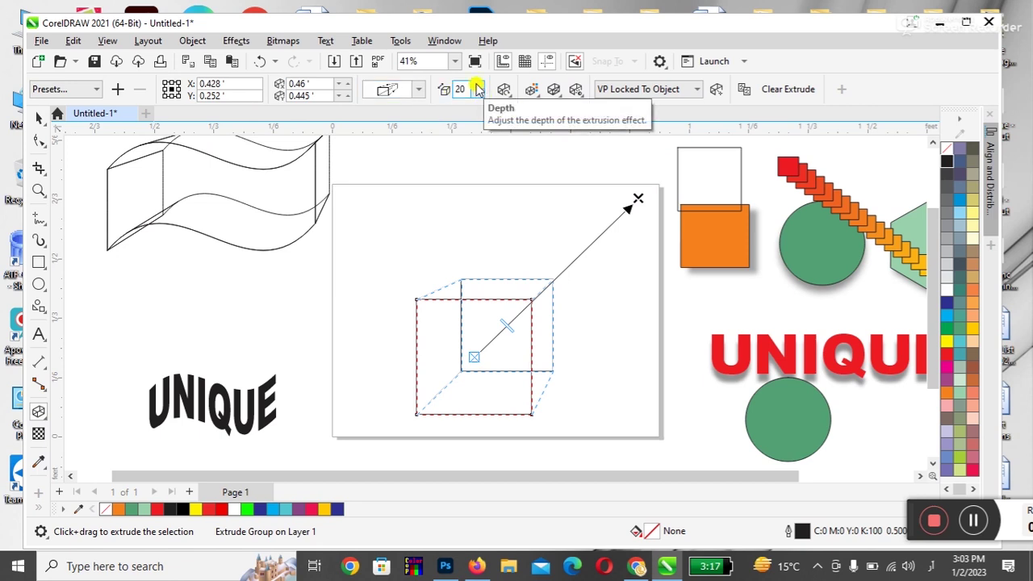
left_click(477, 86)
left_click(478, 95)
left_click(477, 86)
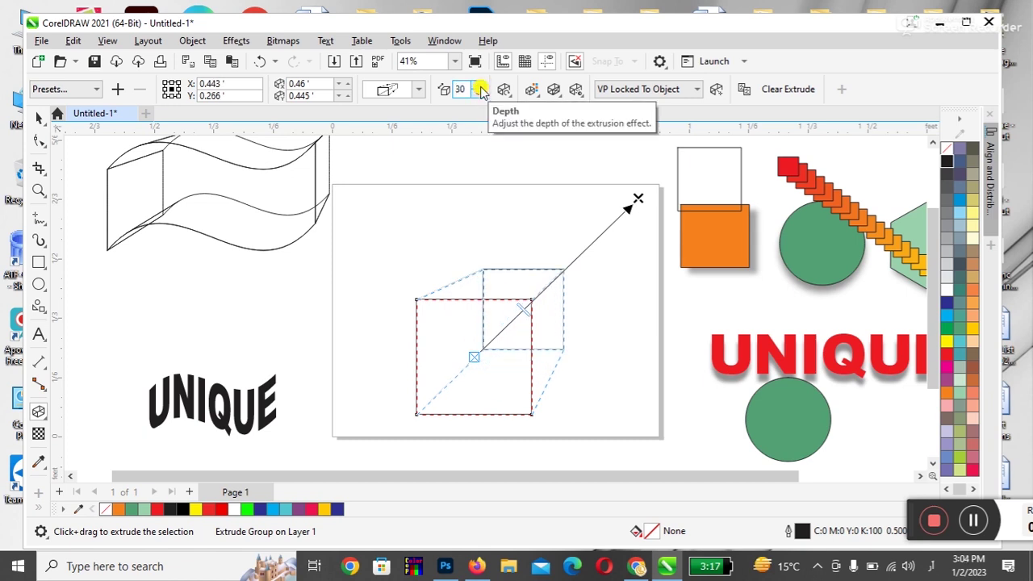
left_click(39, 117)
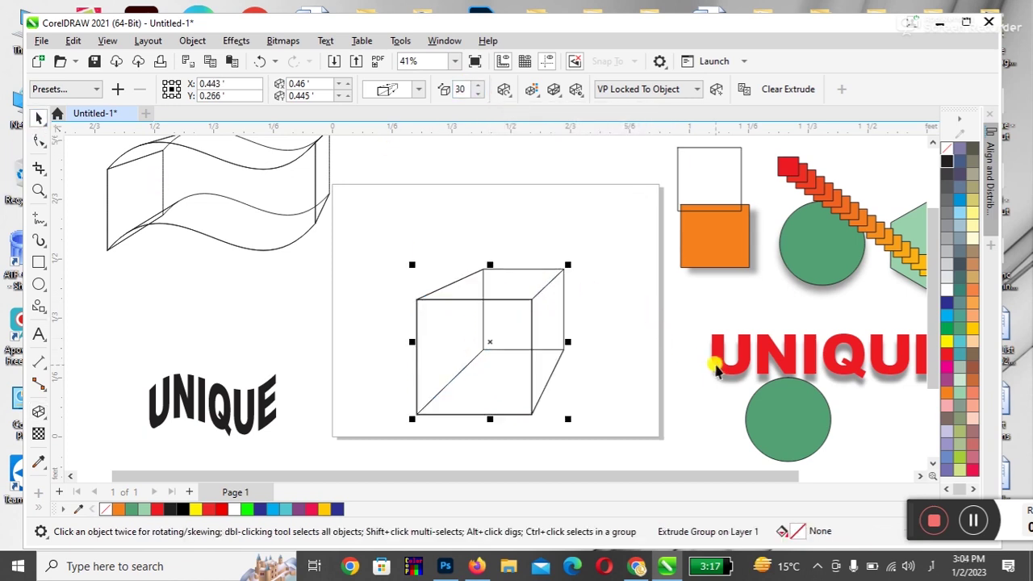
- Move the cube toward the page's right edge and place a copy of the red UNIQUE text beside it
left_click(511, 321)
left_click_drag(510, 320, 175, 330)
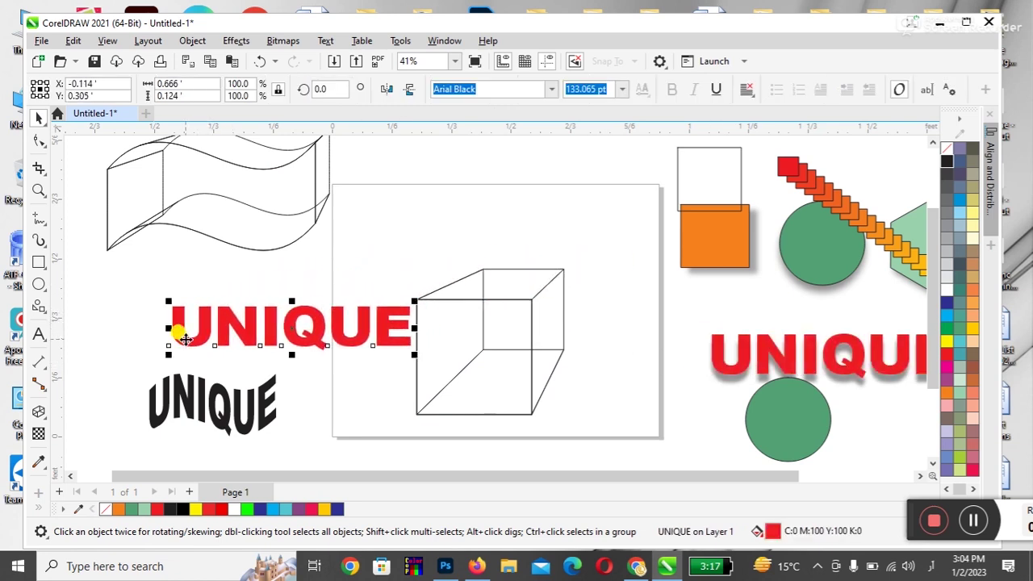
key("ctrl+z")
left_click_drag(307, 325, 362, 343)
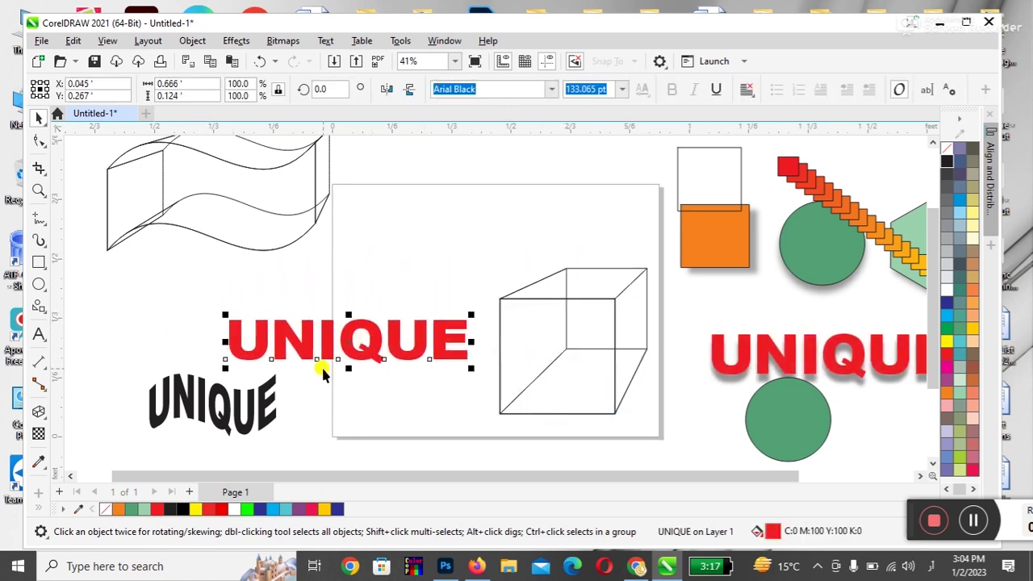
- Extrude the copied red UNIQUE text upward with its vanishing point at about 0.041, 0.463 ft
left_click(38, 411)
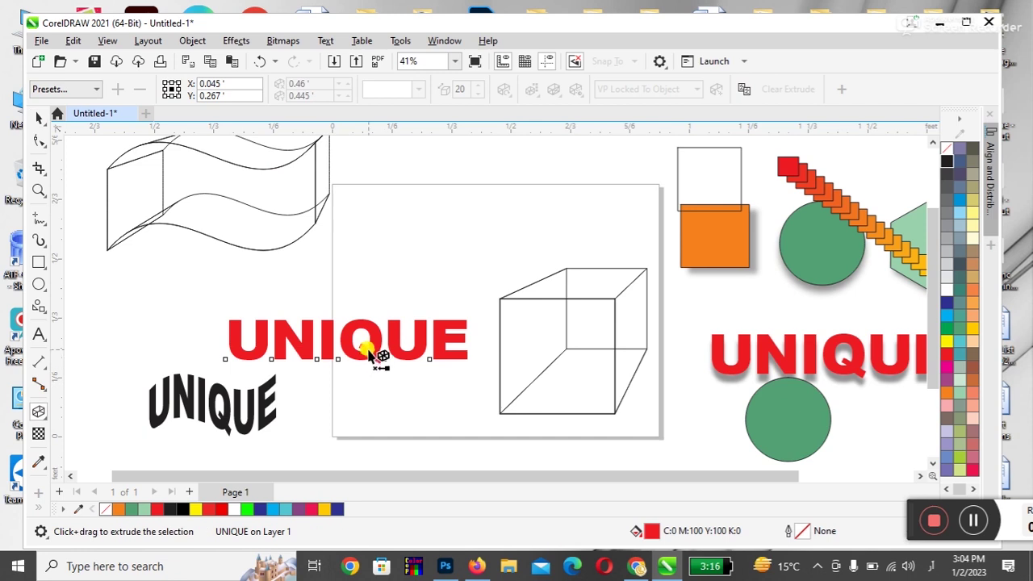
left_click_drag(389, 326, 363, 176)
left_click(39, 120)
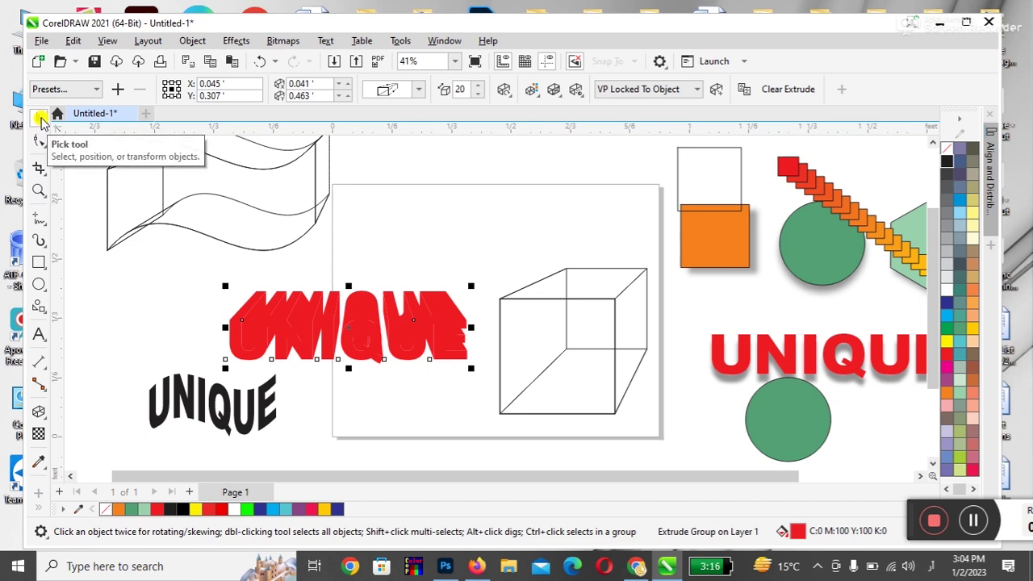
- Give the extruded UNIQUE text a white outline and shift its vanishing point to about 0.05, 0.468 ft
right_click(950, 292)
left_click(945, 300)
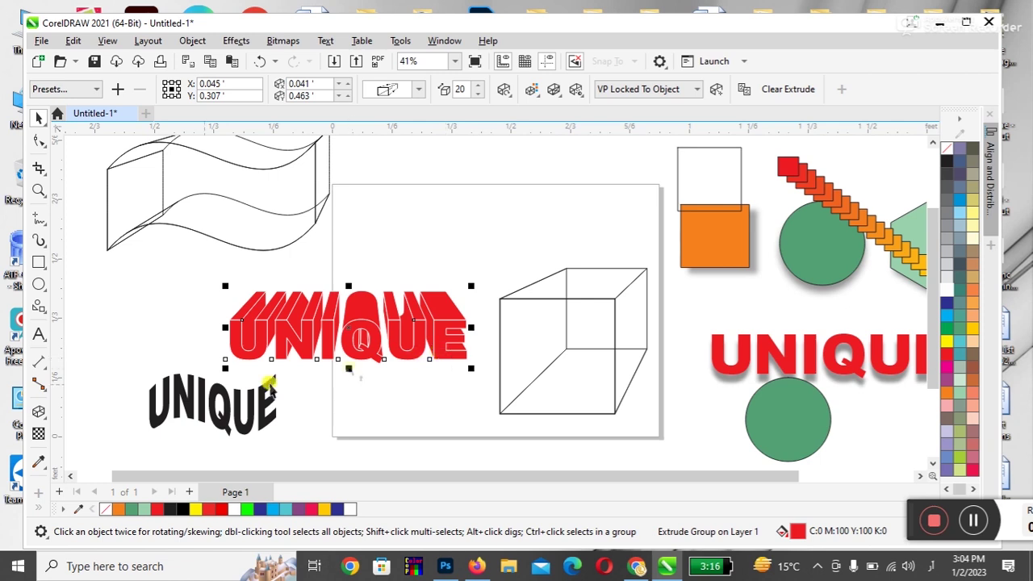
left_click(38, 412)
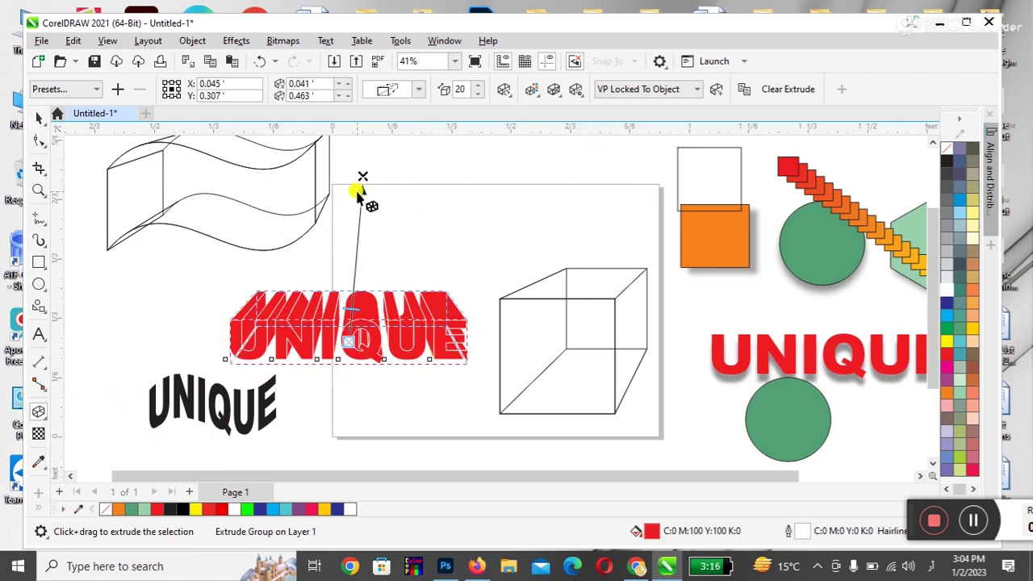
mouse_move(361, 176)
left_mouse_down()
mouse_move(374, 168)
mouse_move(365, 173)
left_mouse_up()
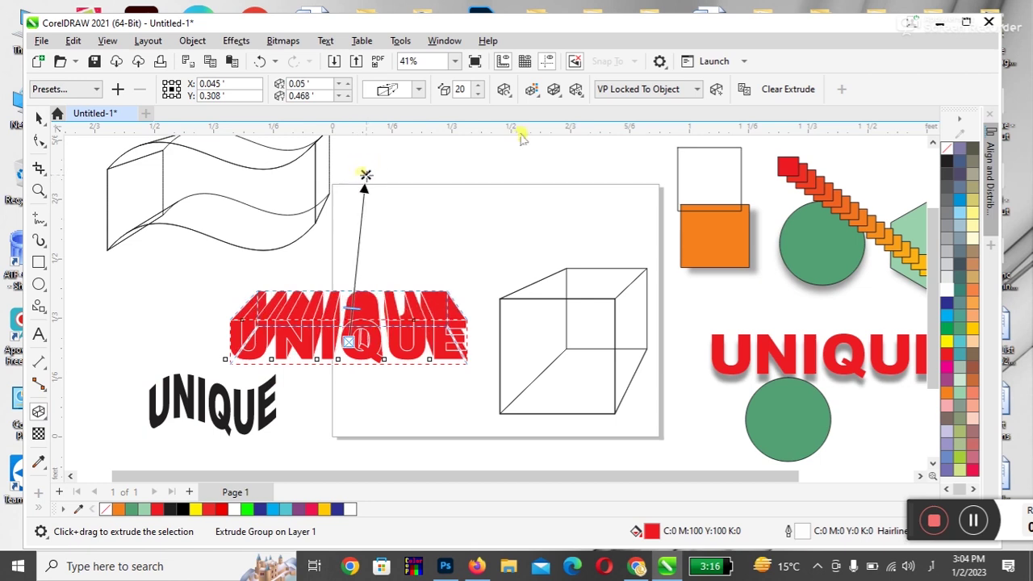
- Color the text's extrusion with a solid golden yellow, CMYK 1, 16, 100, 0
left_click(535, 92)
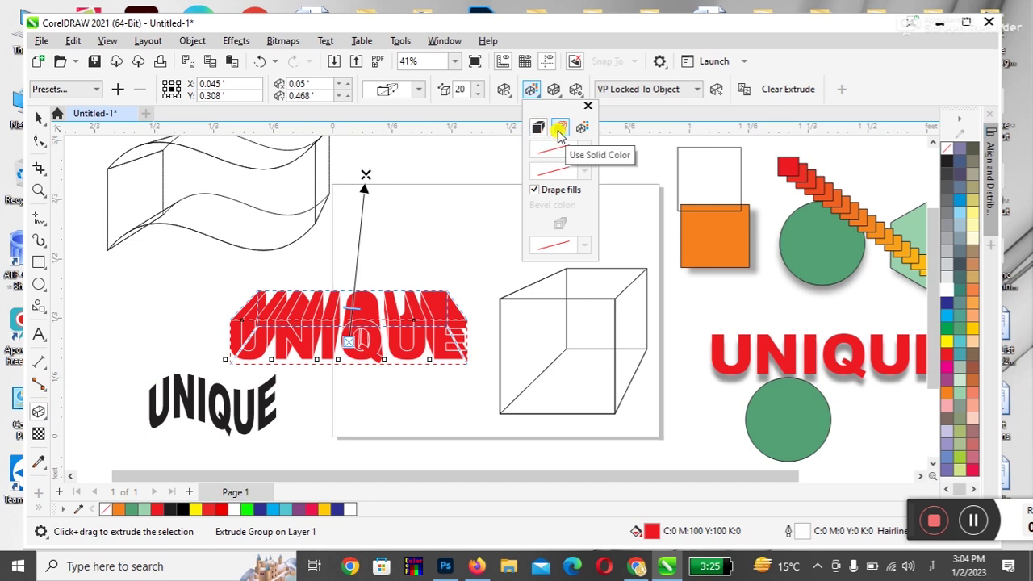
left_click(560, 131)
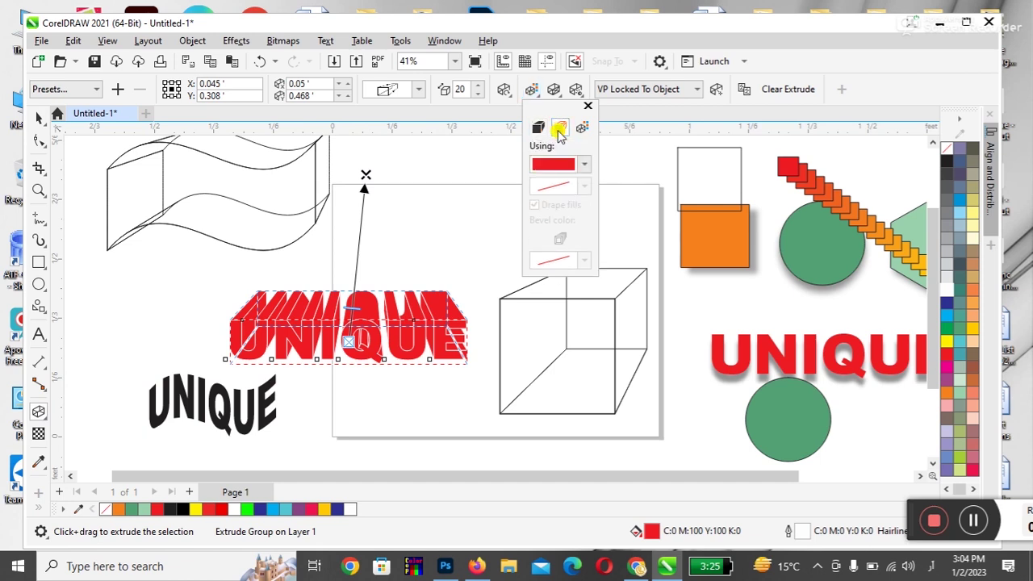
left_click(585, 165)
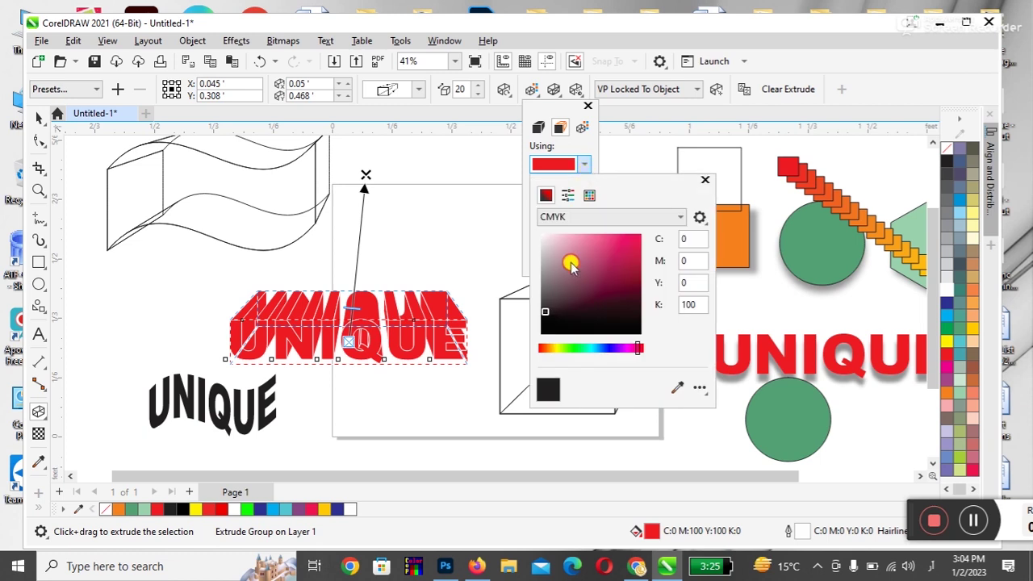
left_click(563, 250)
mouse_move(575, 254)
left_mouse_down()
mouse_move(600, 251)
mouse_move(606, 261)
mouse_move(618, 240)
mouse_move(642, 236)
left_mouse_up()
left_click(558, 350)
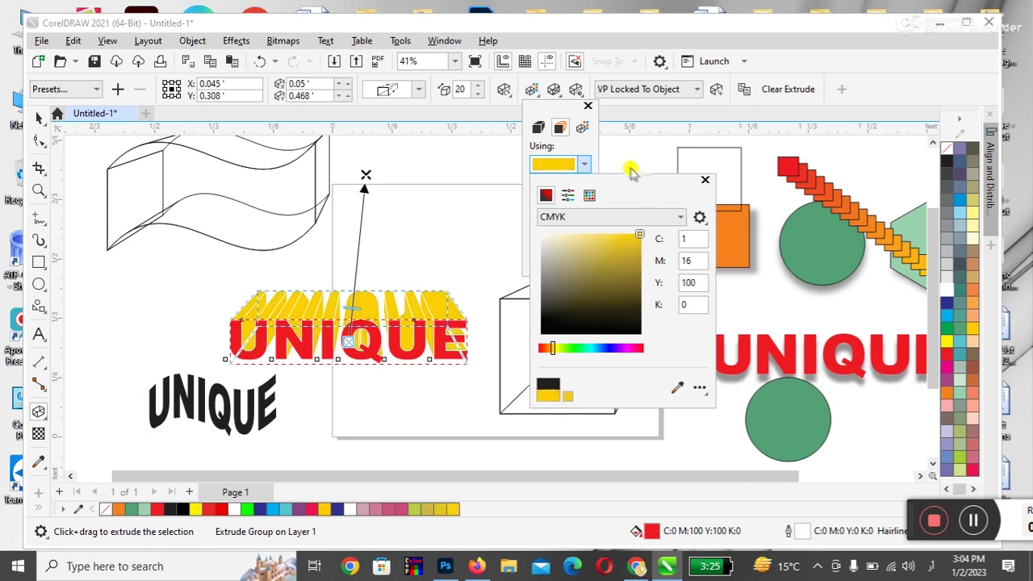
- Switch the extruded UNIQUE text to color shading and set its starting color to crimson, CMYK 0, 100, 57, 0
left_click(585, 142)
left_click(583, 127)
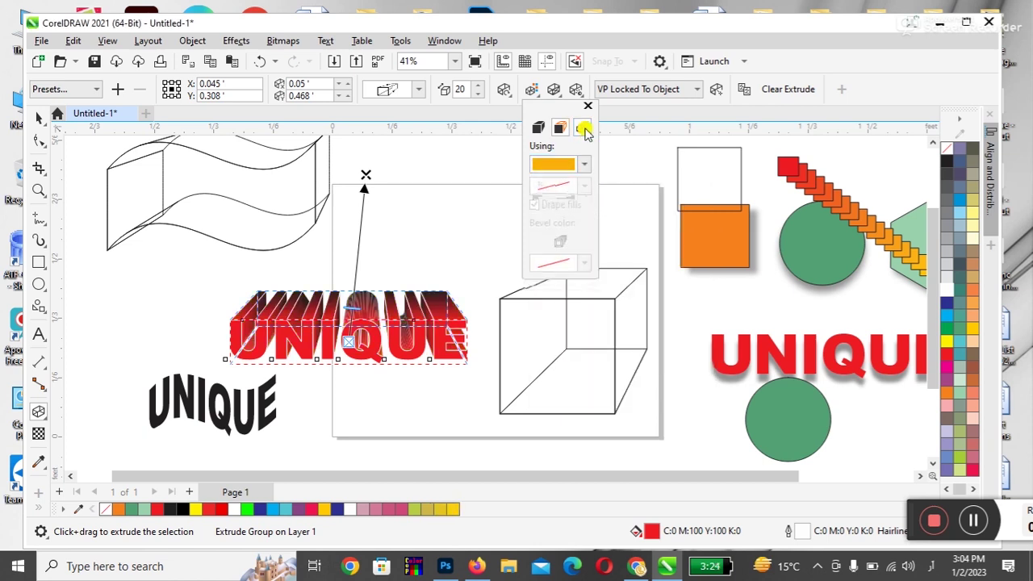
left_click(582, 165)
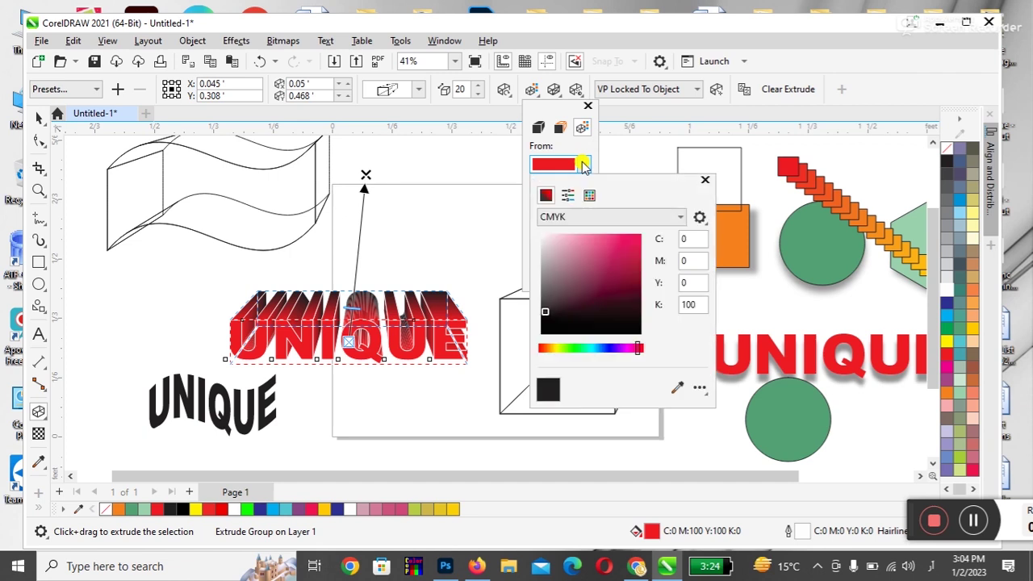
left_click(640, 234)
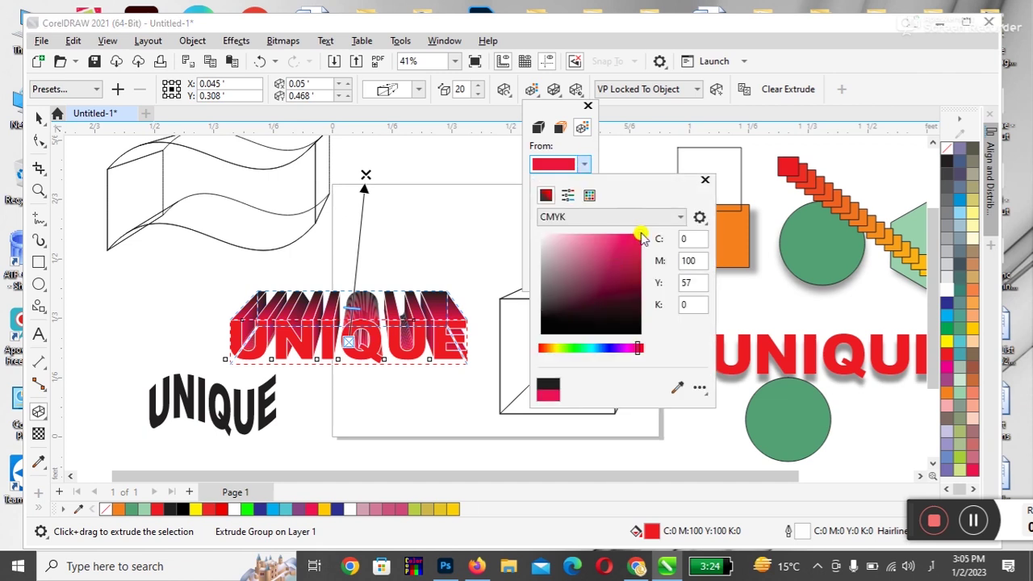
left_click(602, 163)
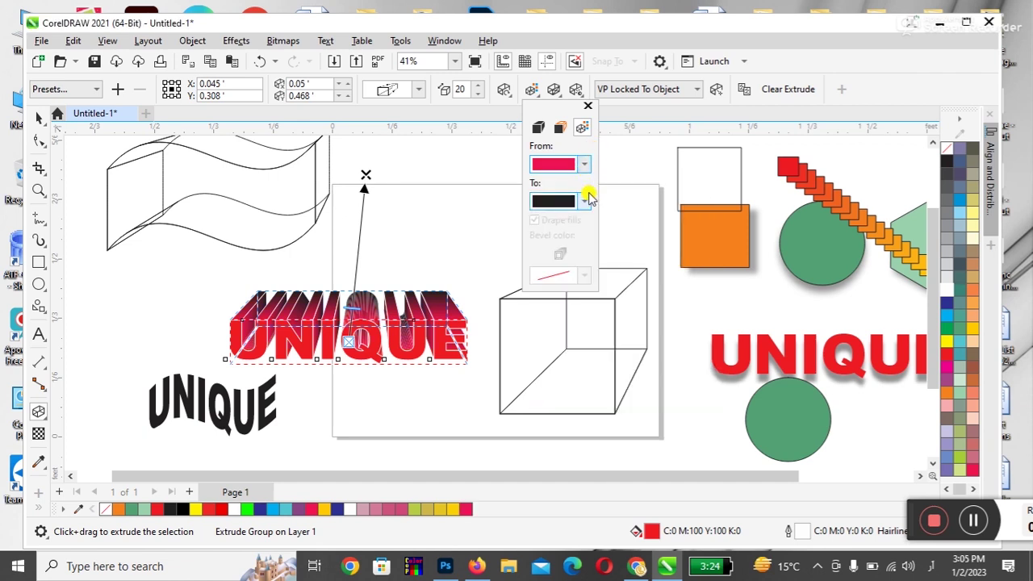
- Set the end color of the UNIQUE text's extrusion shading to yellow, CMYK 5, 0, 100, 0
left_click(585, 201)
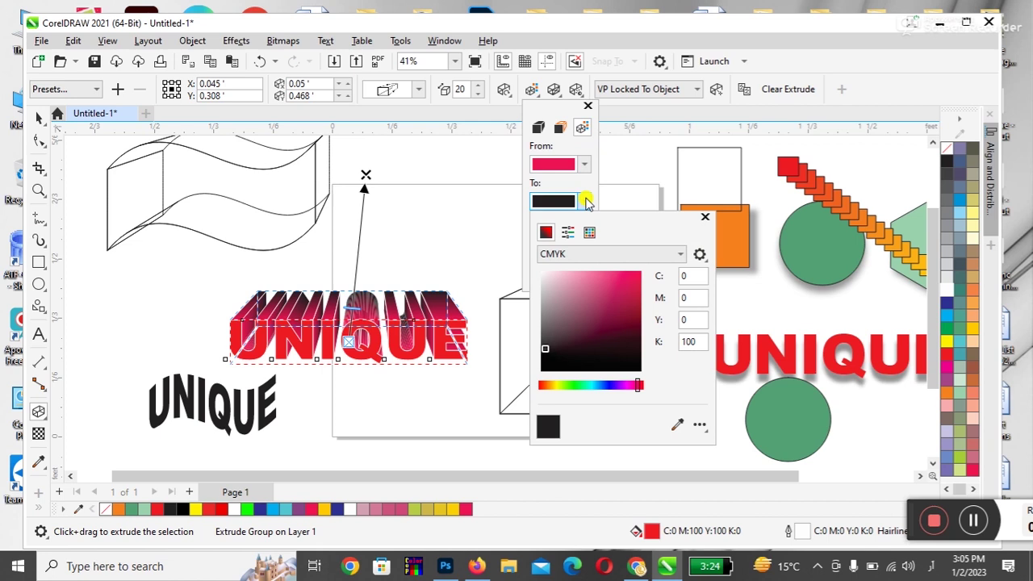
left_click(557, 385)
left_click(565, 323)
left_click(592, 187)
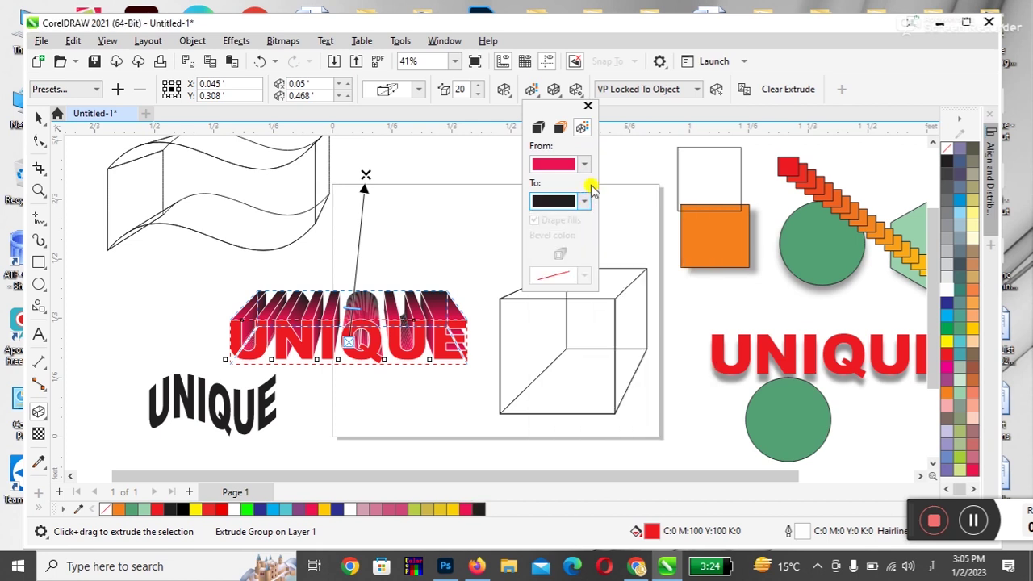
left_click(585, 201)
left_click(640, 273)
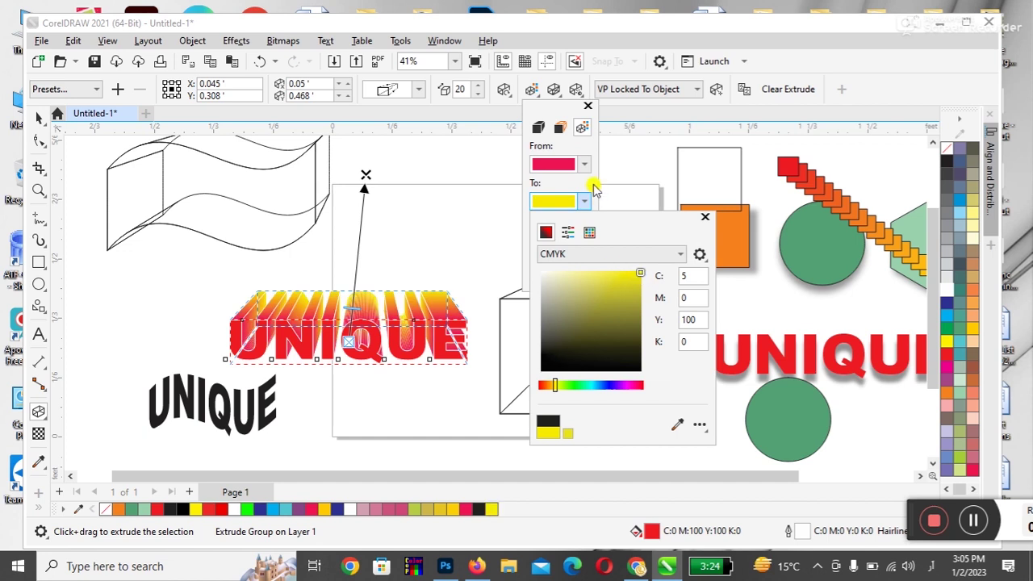
left_click(593, 186)
- Set the starting color of the UNIQUE text's extrusion shading to green, CMYK 65, 0, 100, 0
left_click(585, 164)
left_click_drag(598, 349, 574, 349)
left_click_drag(614, 267, 631, 241)
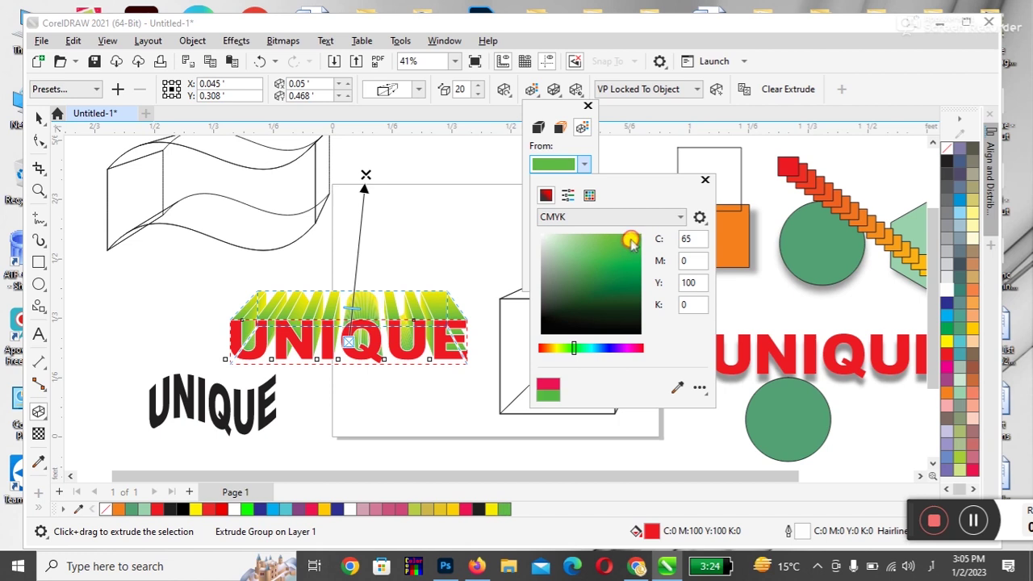
left_click(585, 164)
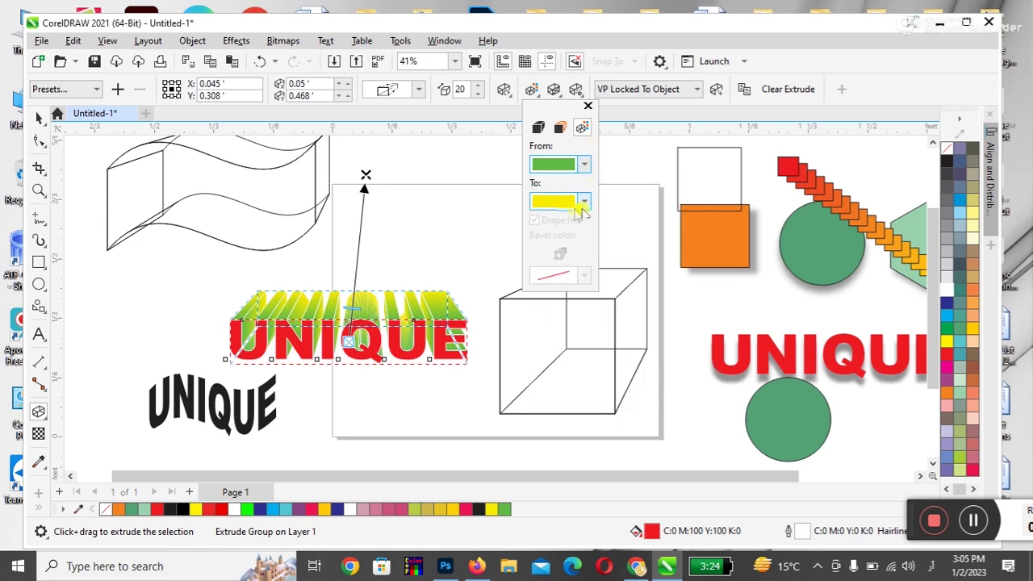
left_click(578, 117)
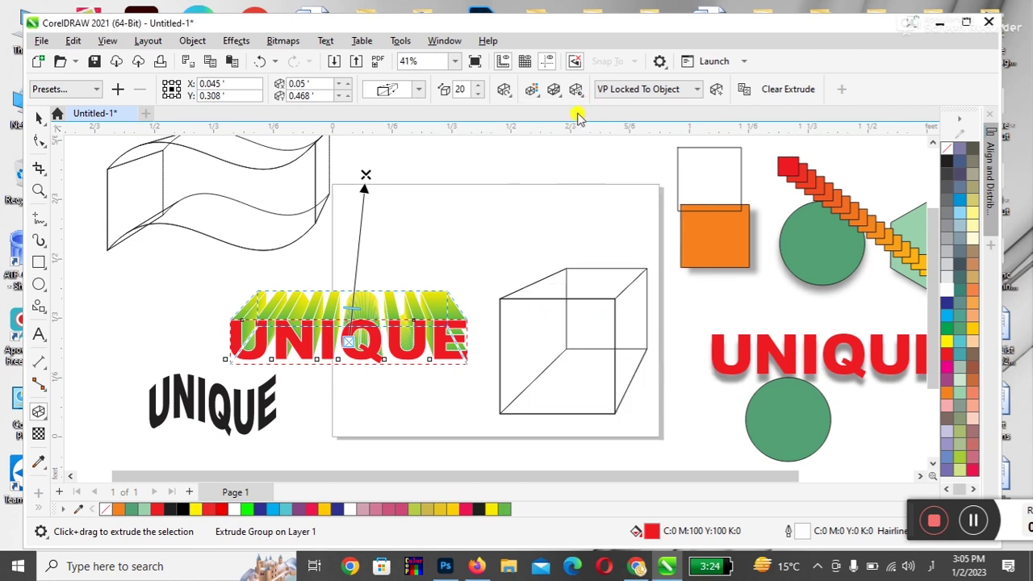
left_click(534, 92)
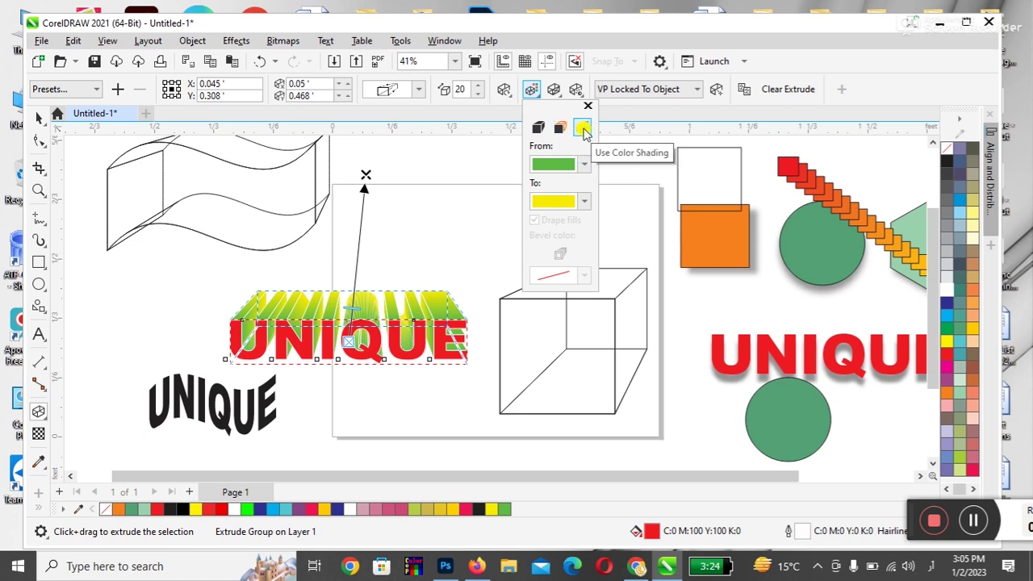
left_click(533, 90)
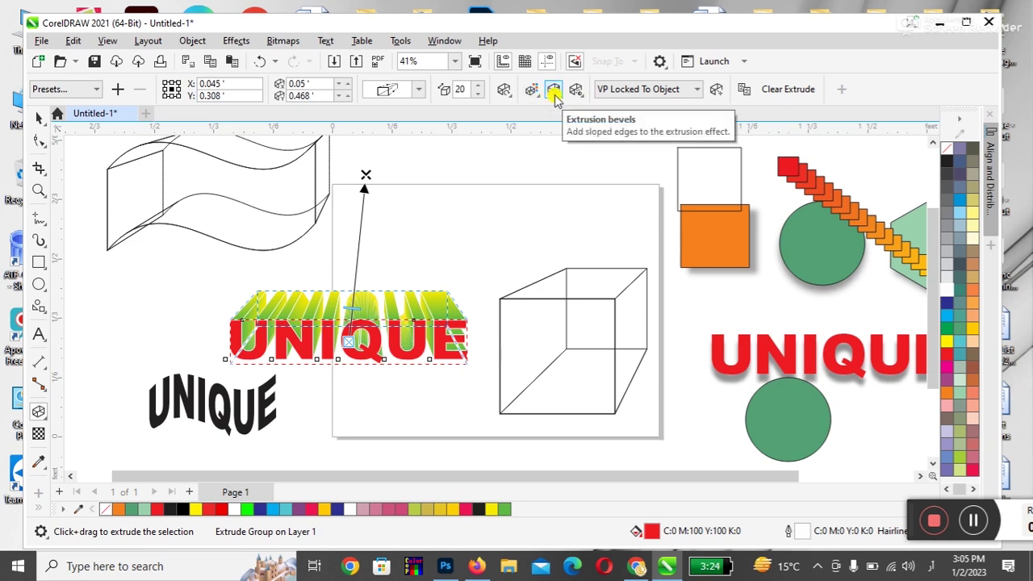
- Move the extruded UNIQUE text off the page above the black curved text, and the cube toward the page's middle
left_click(38, 118)
left_click_drag(422, 312, 277, 307)
left_click_drag(572, 346, 476, 299)
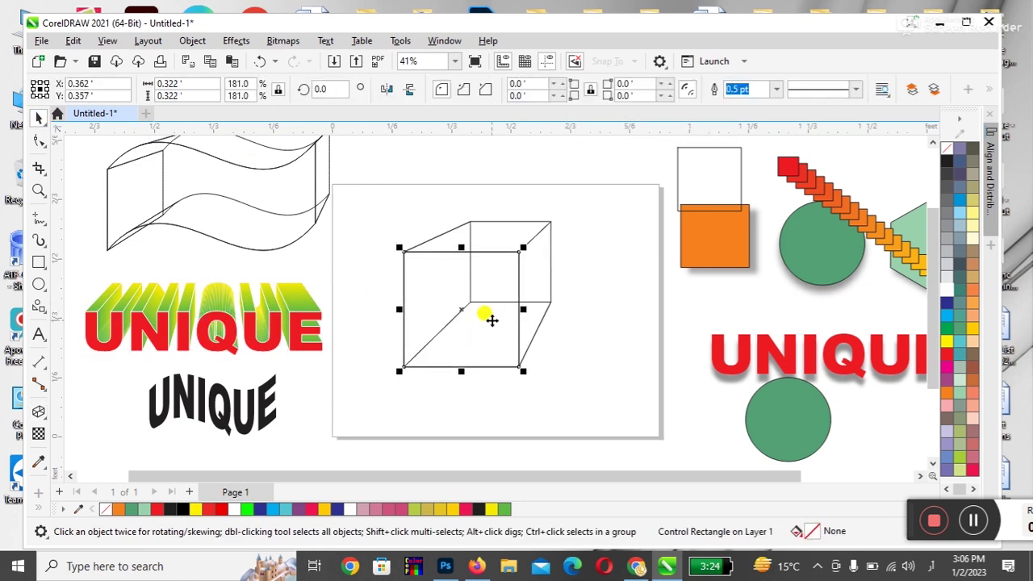
- Enlarge the cube's front face to 0.437 ft, keep it centered on the page and fill it yellow, CMYK 0, 0, 100, 0
left_click_drag(526, 242, 563, 210)
left_click_drag(510, 268, 493, 296)
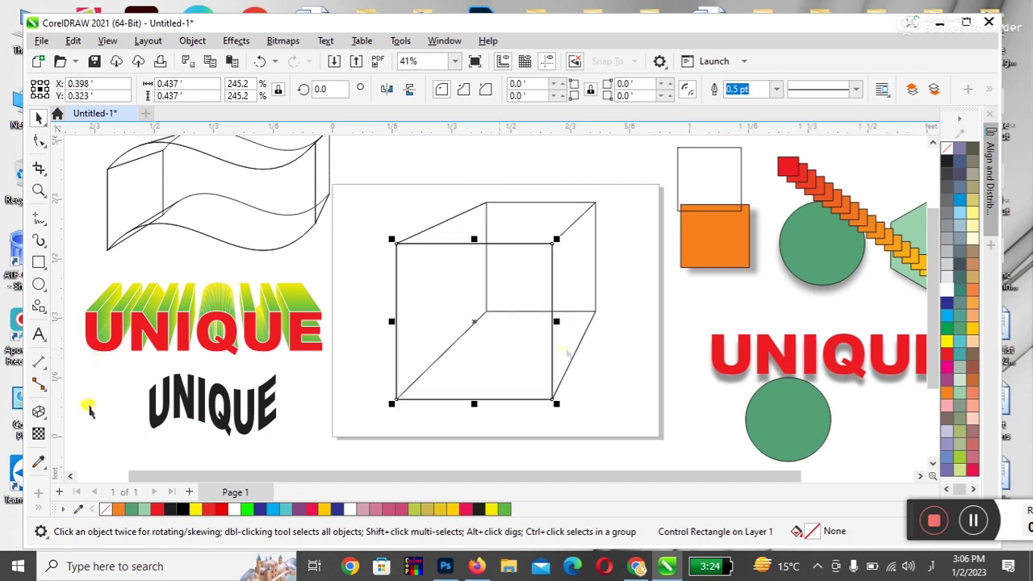
left_click(948, 344)
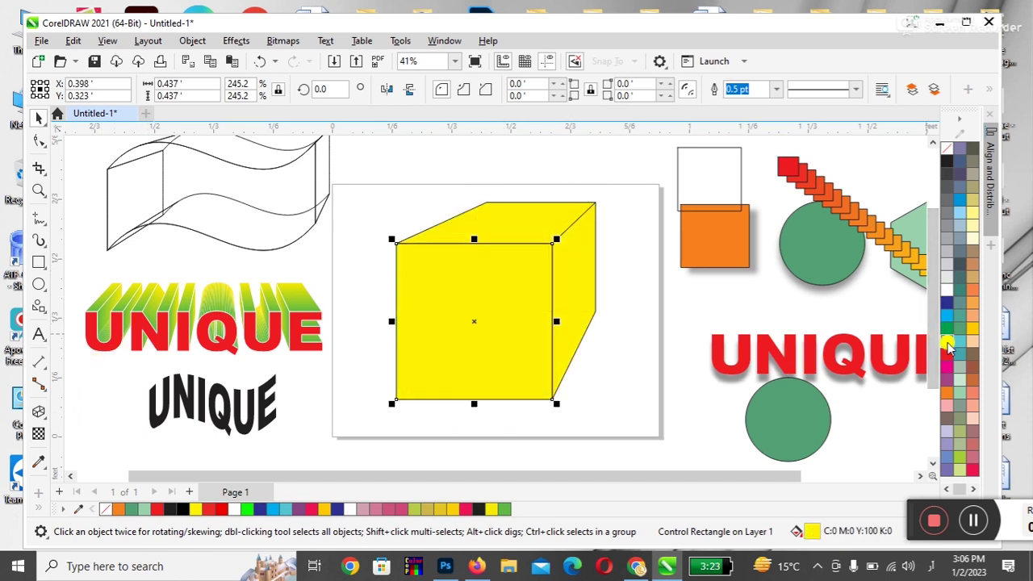
- Add an extrusion bevel to the yellow cube using the Extrude tool
left_click(40, 414)
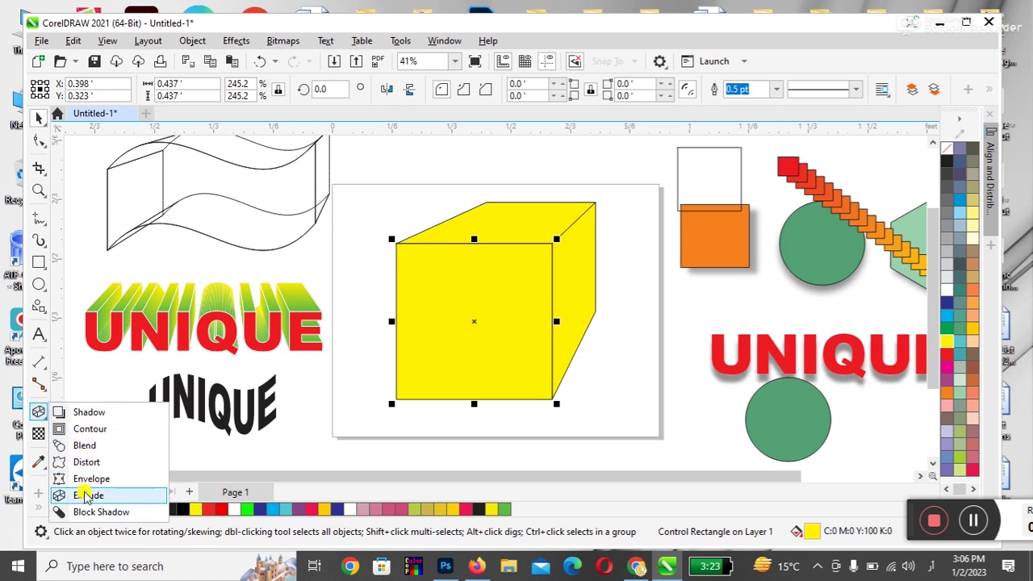
left_click(86, 494)
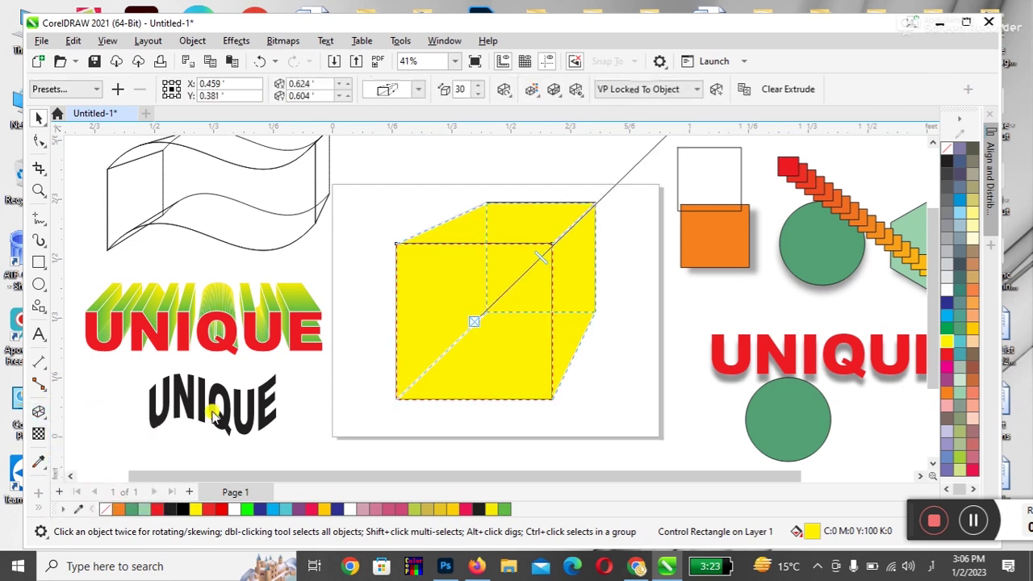
left_click(577, 90)
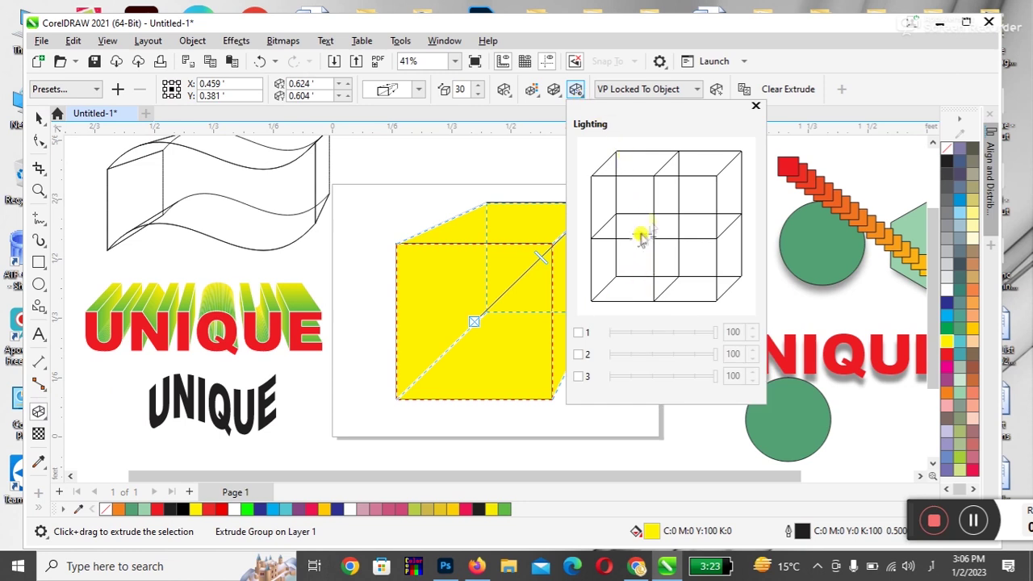
left_click(577, 92)
left_click(554, 90)
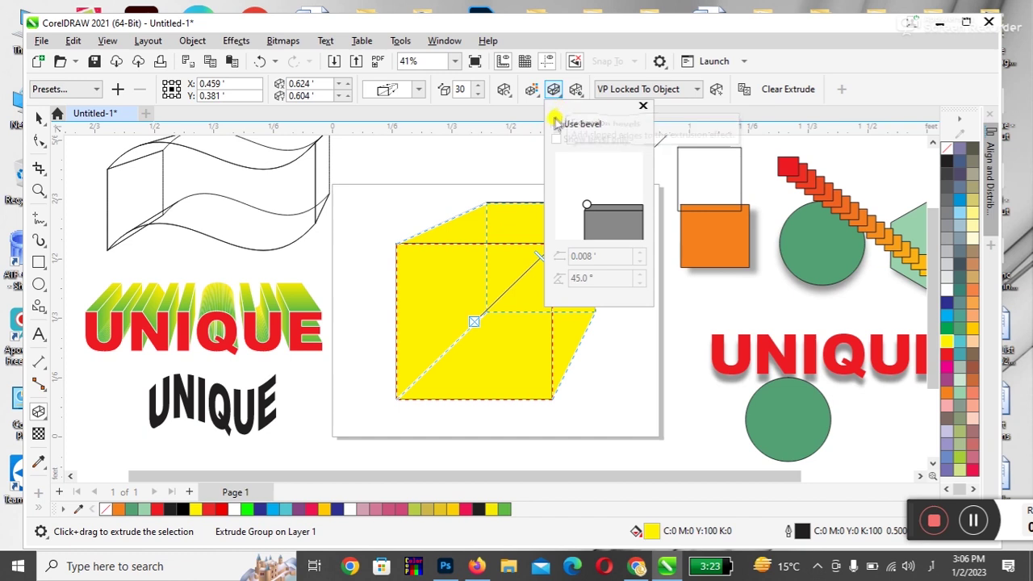
left_click(556, 125)
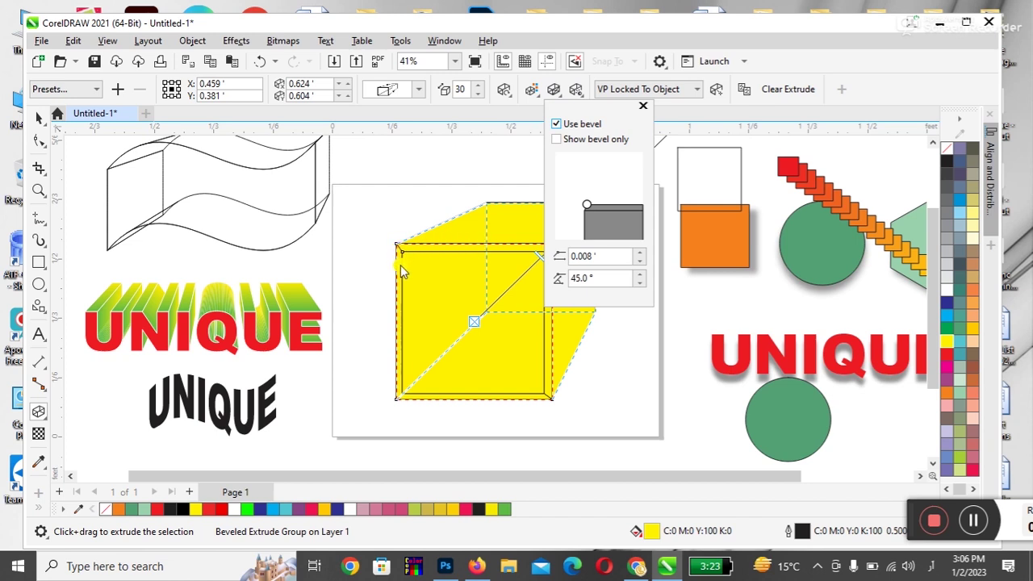
- Adjust the cube's bevel to a depth of 0.005 ft and an angle of 76°
left_click(640, 252)
left_click(640, 252)
left_click(639, 254)
left_click(639, 253)
left_click(639, 253)
left_click(640, 255)
mouse_move(589, 202)
left_mouse_down()
mouse_move(604, 189)
mouse_move(583, 171)
mouse_move(604, 201)
mouse_move(593, 210)
left_mouse_up()
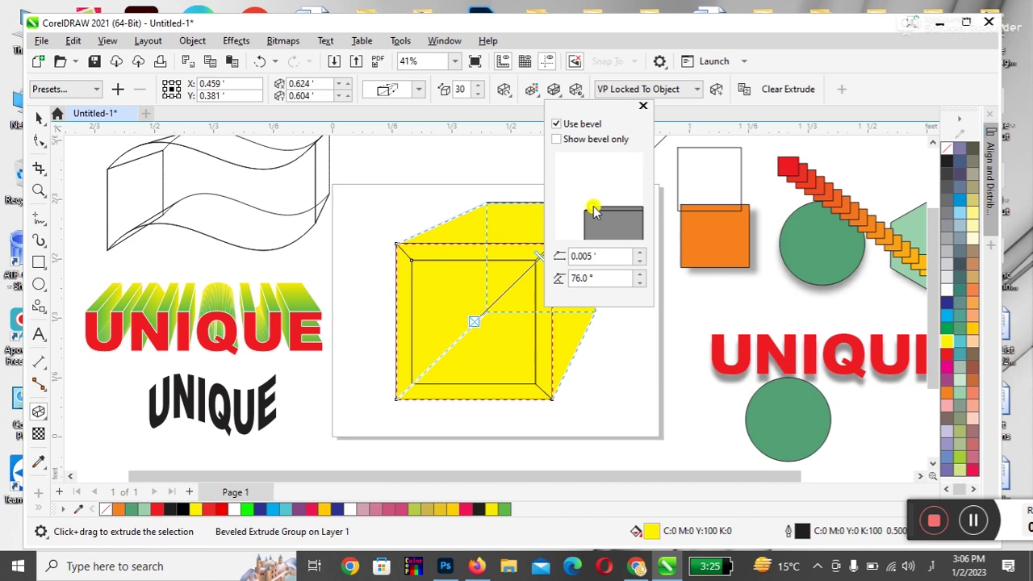
- Toggle the cube between bevel only and full extrusion, leaving the full beveled extrusion displayed
left_click(557, 145)
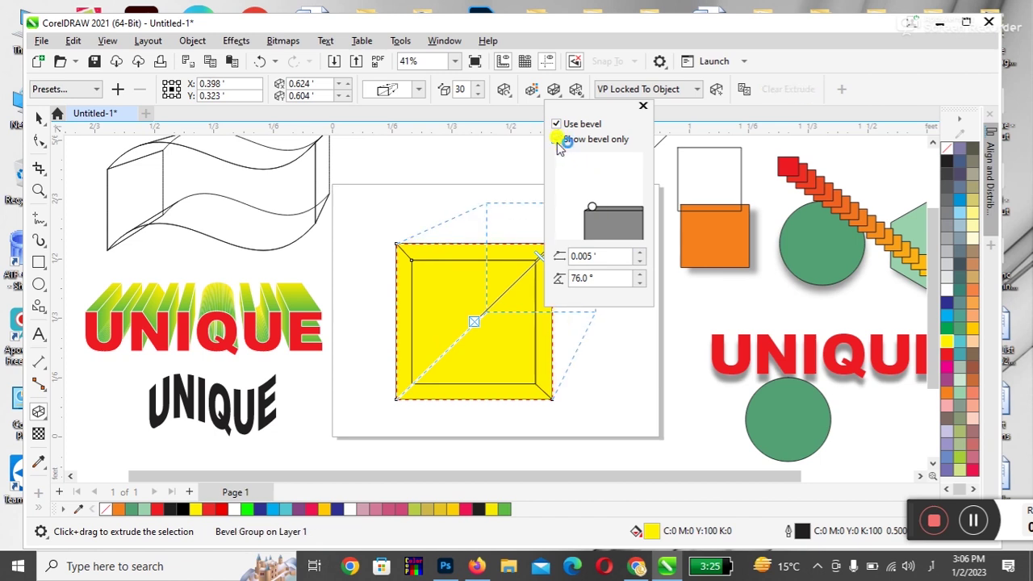
left_click(557, 144)
left_click(557, 144)
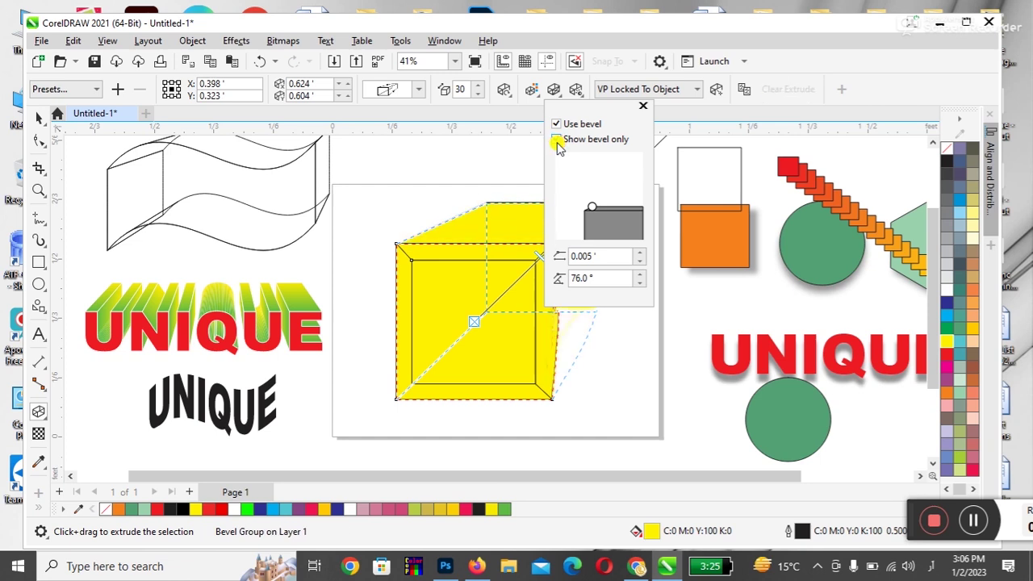
left_click(557, 145)
left_click(557, 144)
left_click(557, 145)
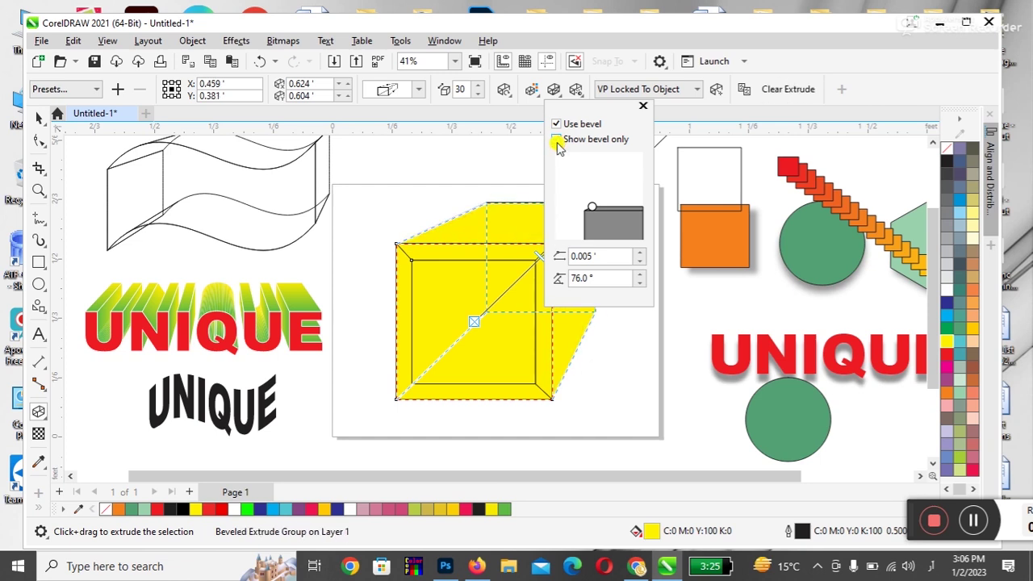
left_click(785, 60)
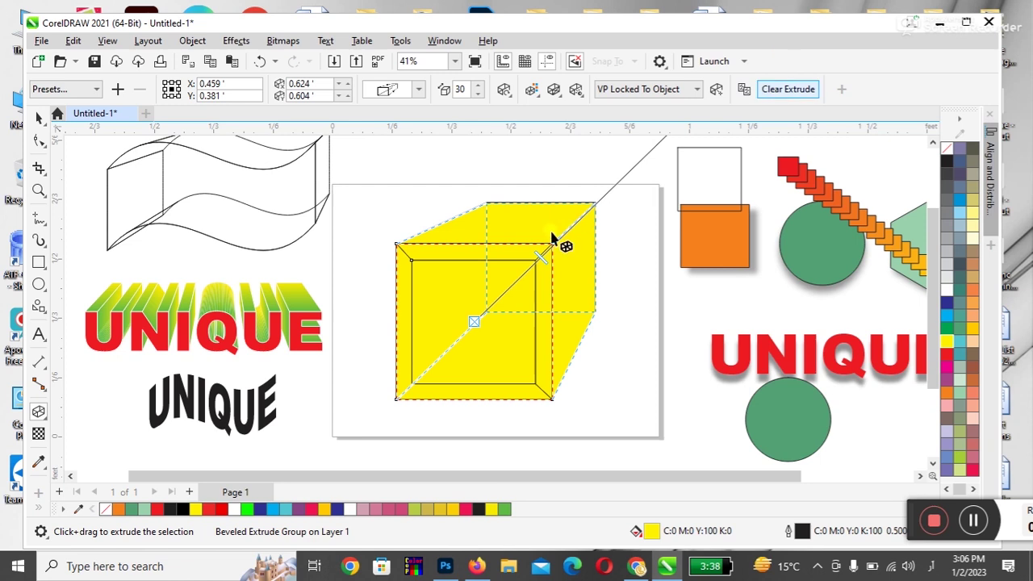
- Shift the beveled cube slightly downward and apply color shading from yellow to black
left_click(38, 119)
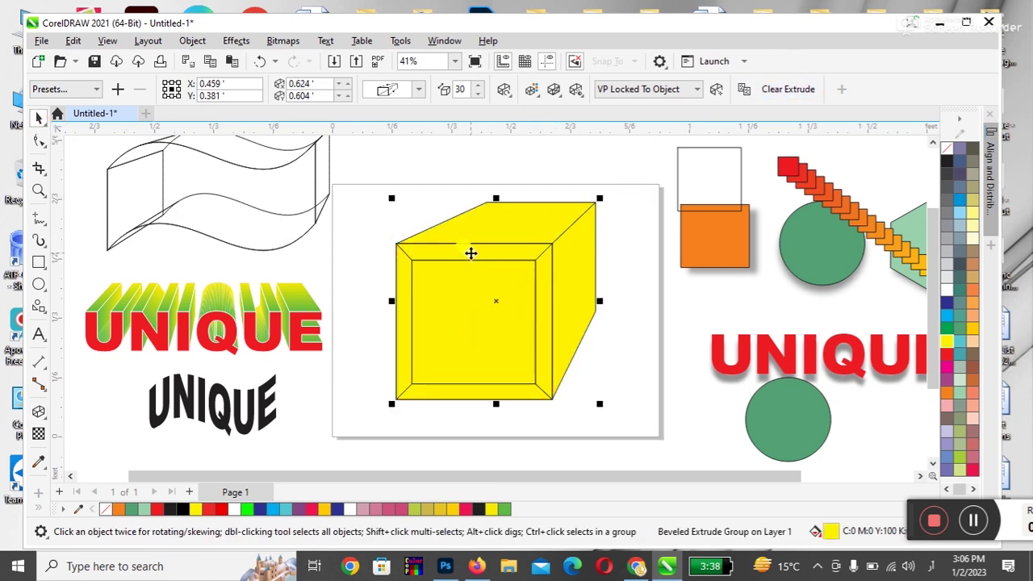
mouse_move(477, 253)
left_mouse_down()
mouse_move(500, 244)
mouse_move(475, 262)
left_mouse_up()
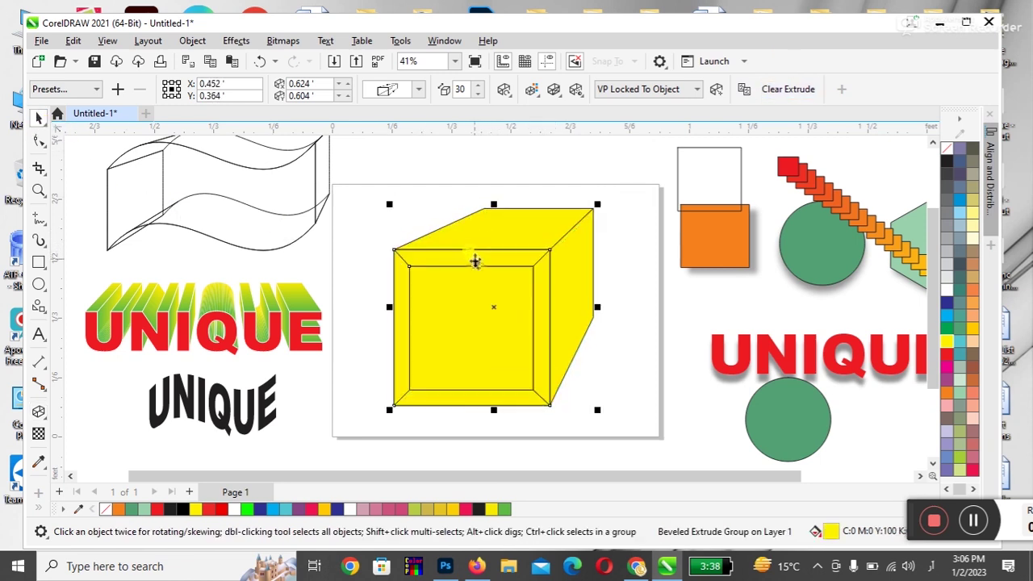
left_click(532, 90)
left_click(582, 131)
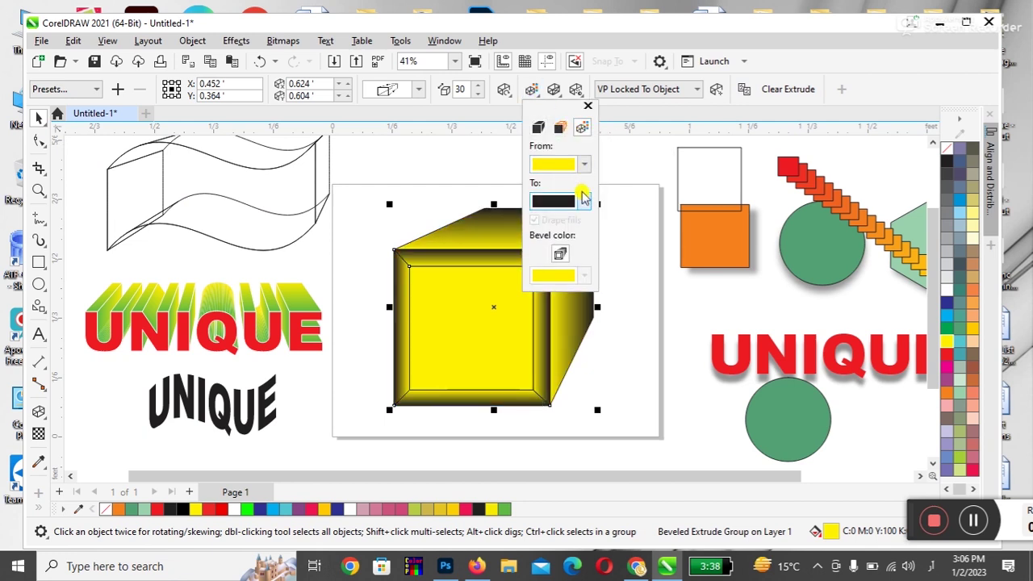
- Look at the extrusion lighting options and remove the bevel from the cube
left_click(576, 90)
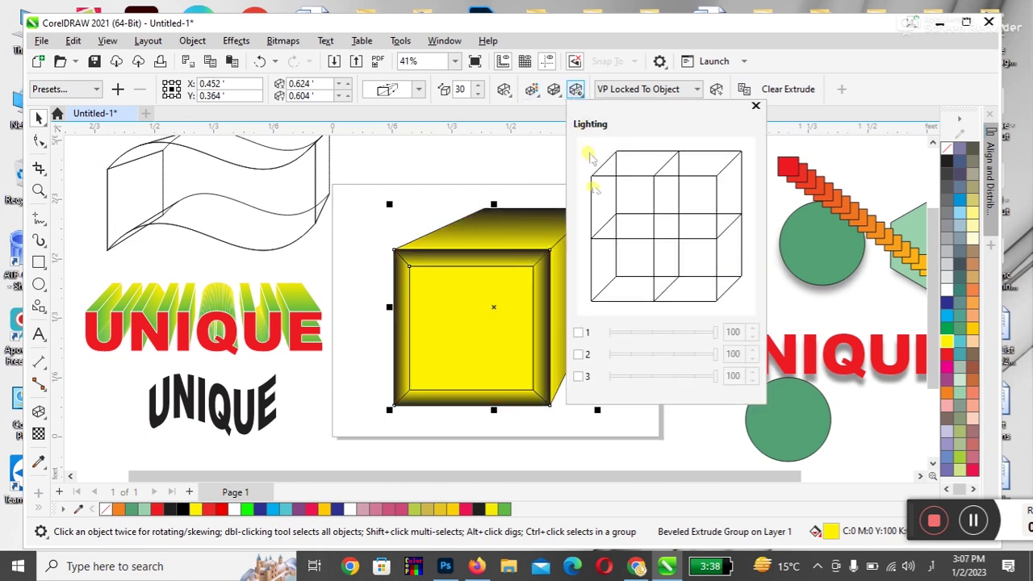
left_click(561, 86)
left_click(563, 91)
left_click(555, 126)
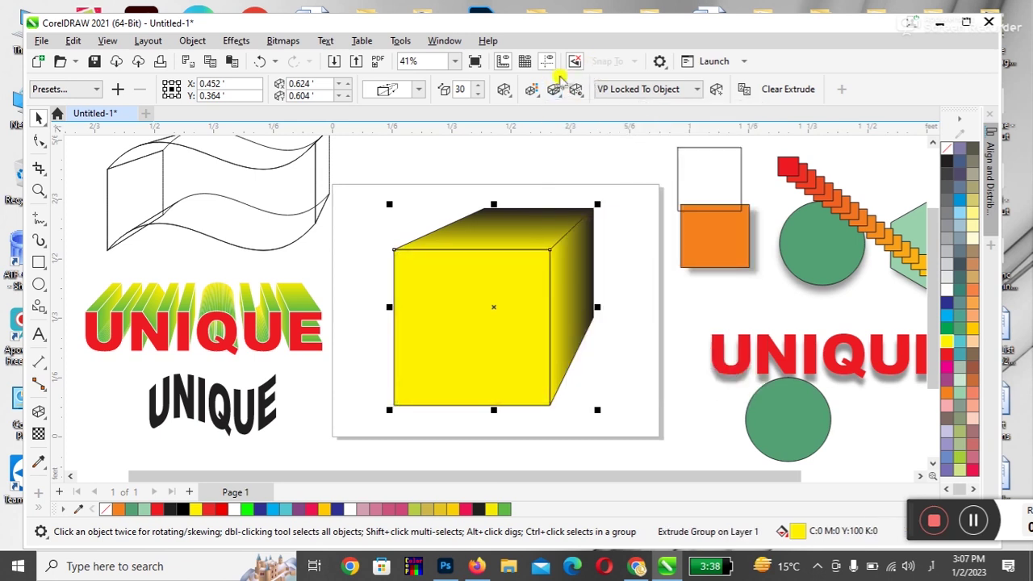
- Set the cube's extrusion shading to run from green to red, CMYK 0, 100, 100, 0
left_click(532, 88)
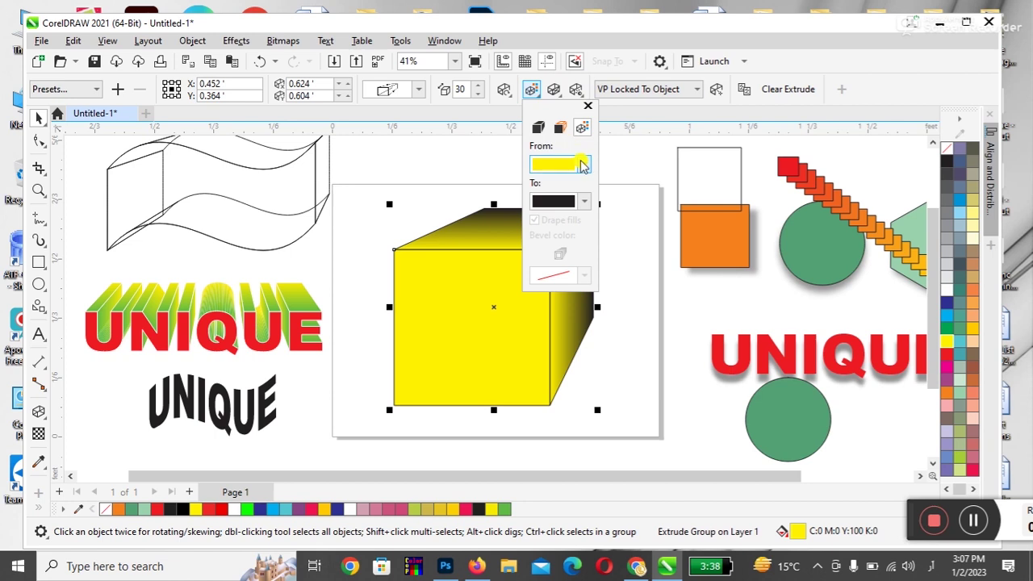
left_click(584, 165)
left_click_drag(590, 253, 631, 236)
left_click(584, 164)
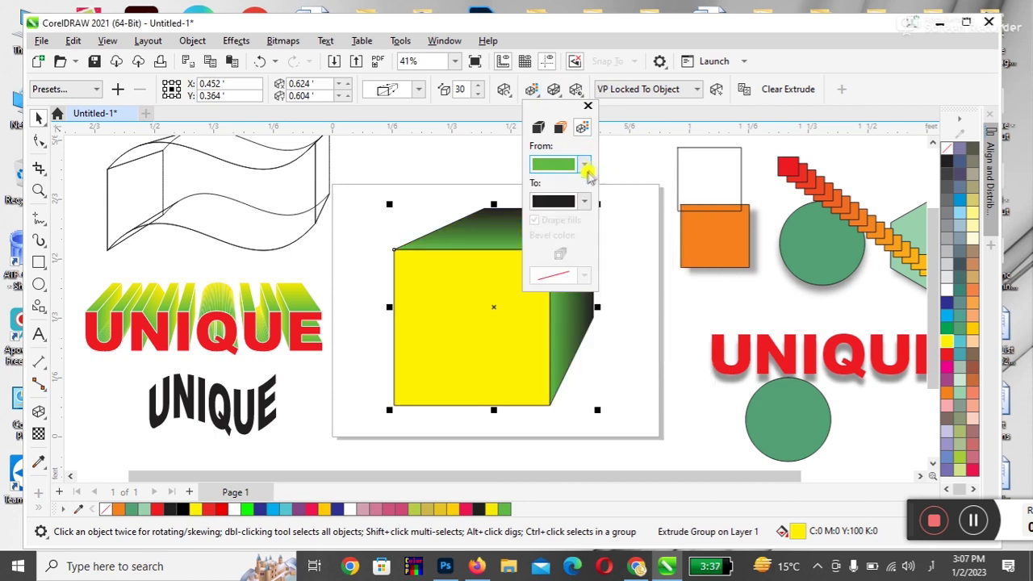
left_click(583, 203)
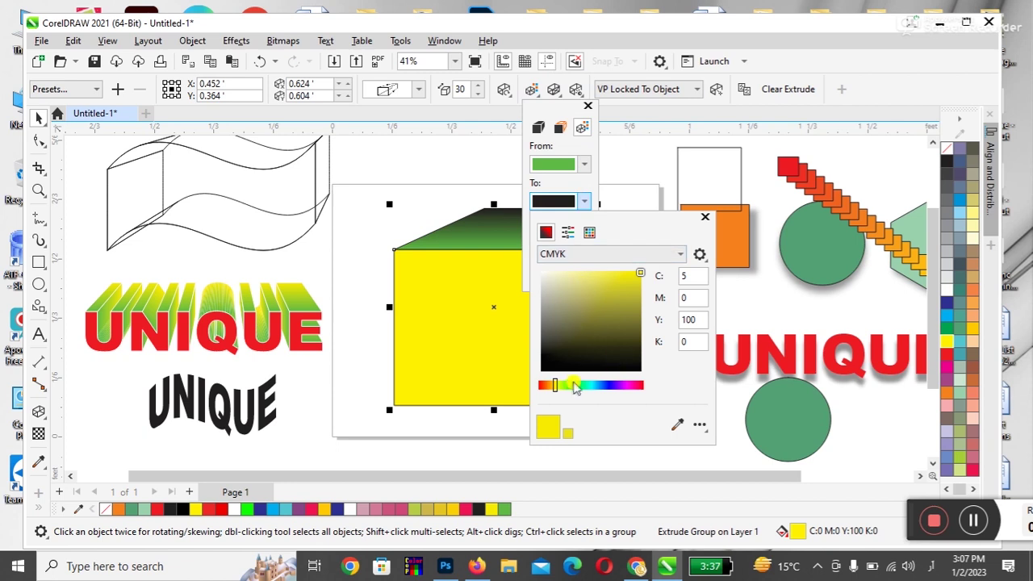
left_click(539, 386)
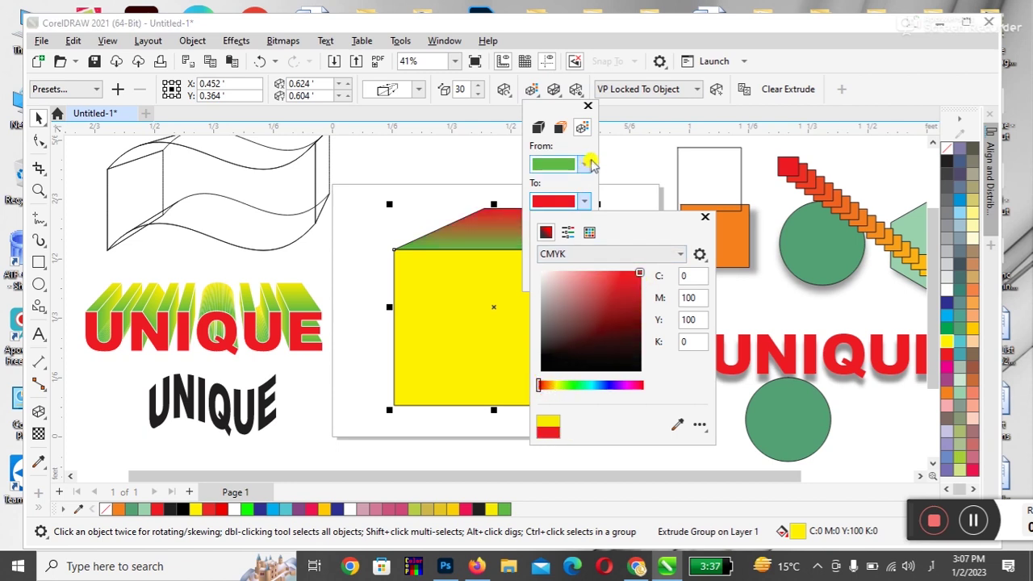
left_click(593, 153)
left_click(582, 95)
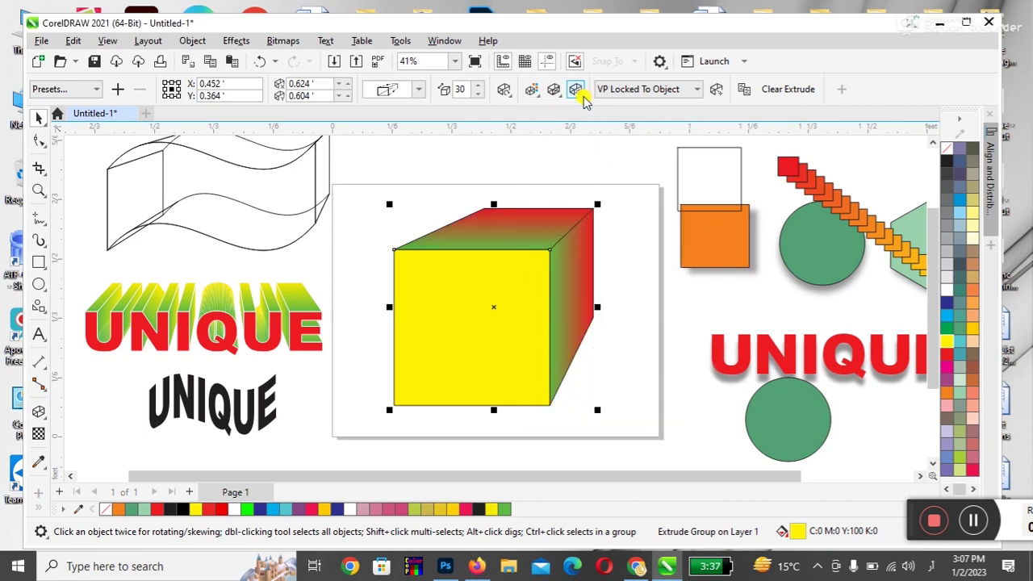
- Enable all three extrusion lights on the cube, placing them at the front upper-left, lower-left and upper-right corners of the lighting grid
left_click(583, 94)
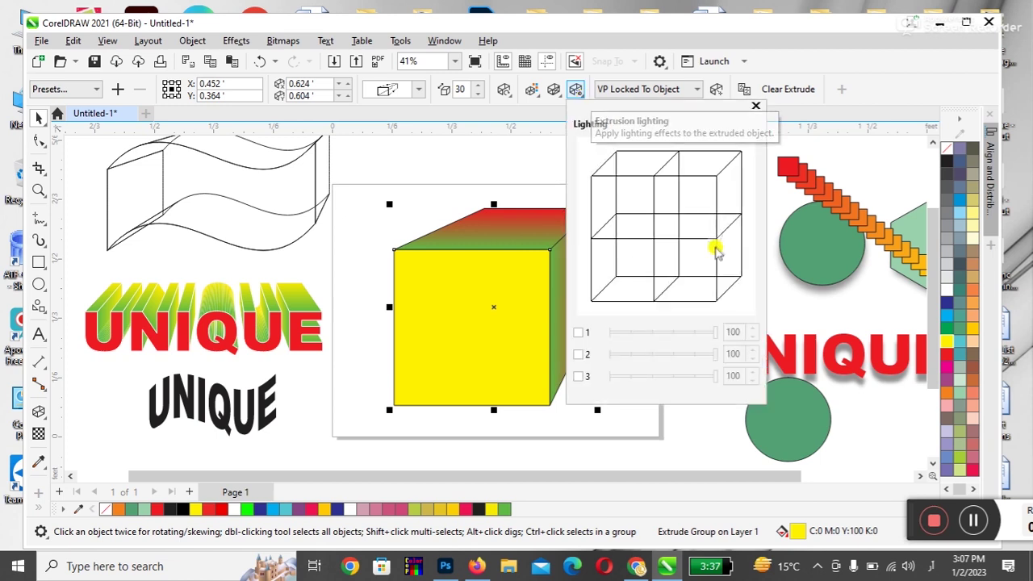
left_click(578, 333)
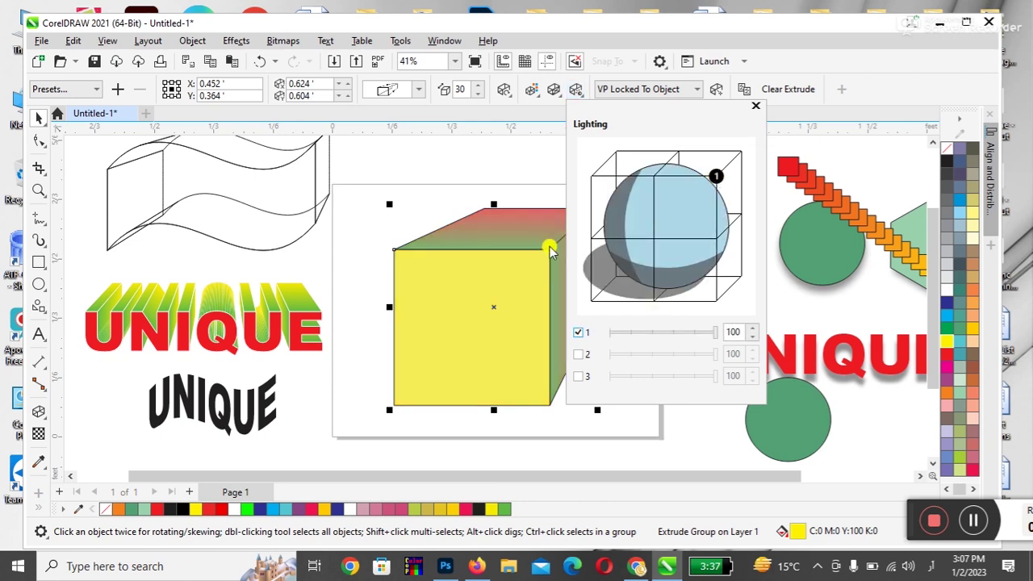
mouse_move(715, 176)
left_mouse_down()
mouse_move(607, 190)
mouse_move(593, 299)
mouse_move(717, 299)
mouse_move(741, 214)
mouse_move(719, 182)
left_mouse_up()
left_click(578, 354)
left_click(579, 376)
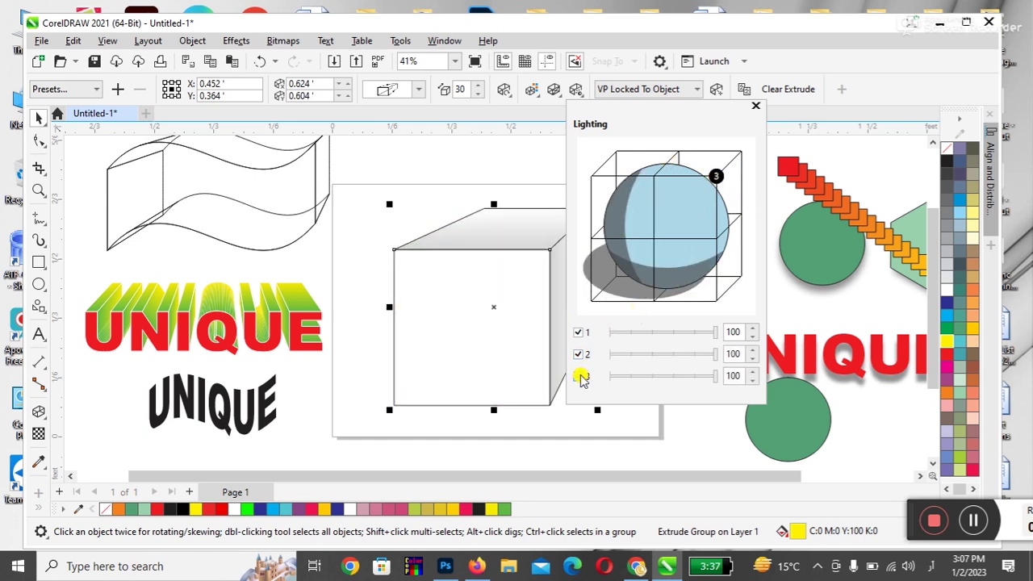
left_click_drag(716, 176, 592, 176)
left_click(715, 178)
left_click_drag(715, 179, 591, 301)
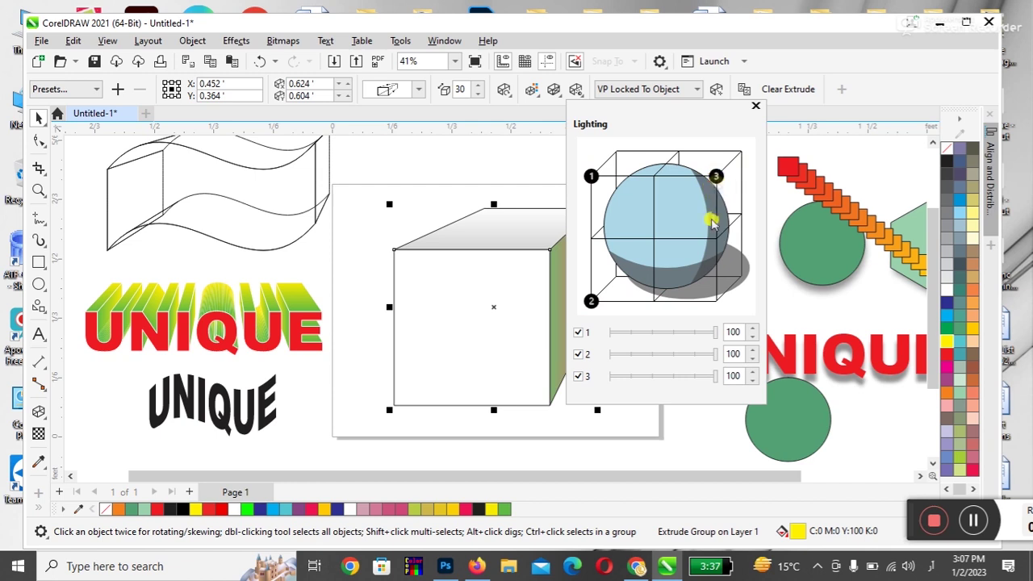
- Lower the intensity of the cube's extrusion lights to 50 for light 1, 39 for light 2 and 49 for light 3
left_click_drag(717, 376, 676, 378)
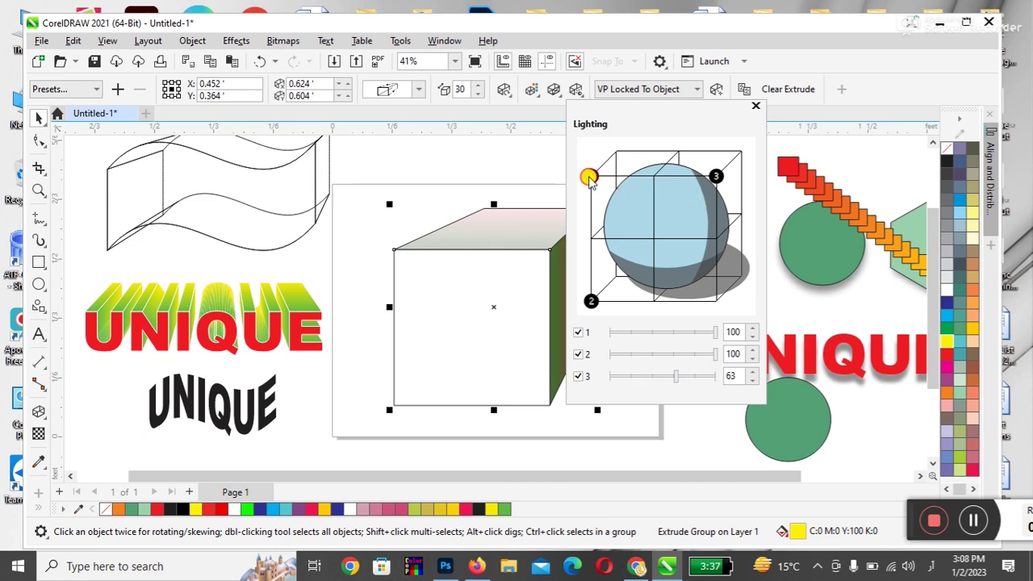
left_click_drag(712, 355, 633, 383)
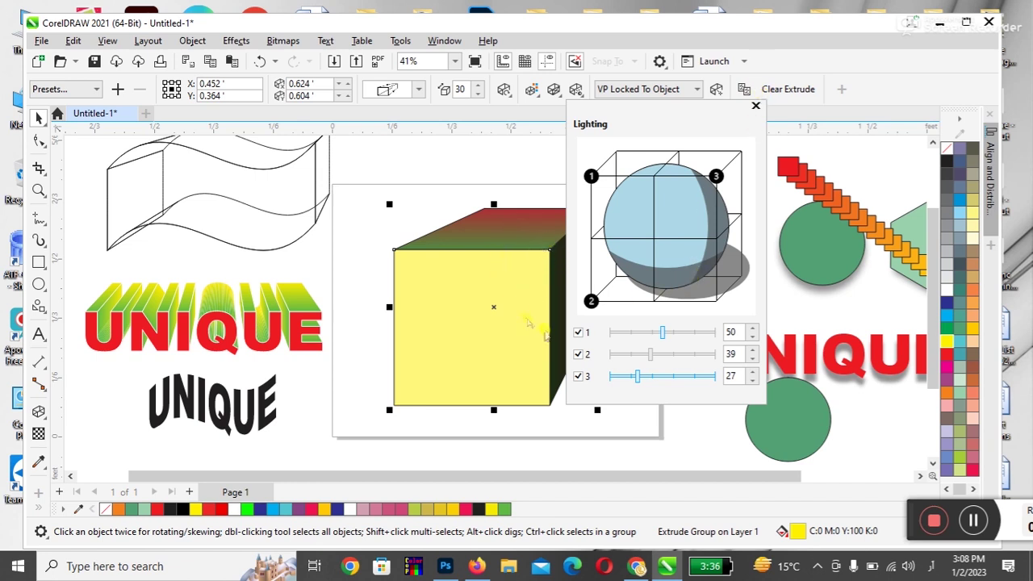
left_click(644, 377)
scroll(648, 380, "down", 3)
left_click_drag(642, 380, 662, 386)
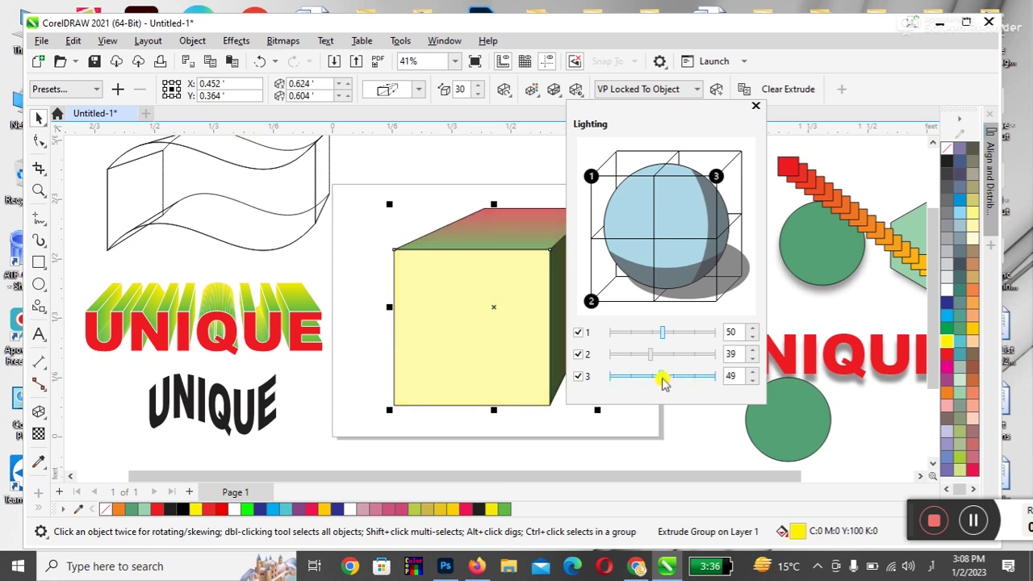
- Turn off all three extrusion lights on the cube and close the lighting options
left_click(578, 332)
left_click(578, 354)
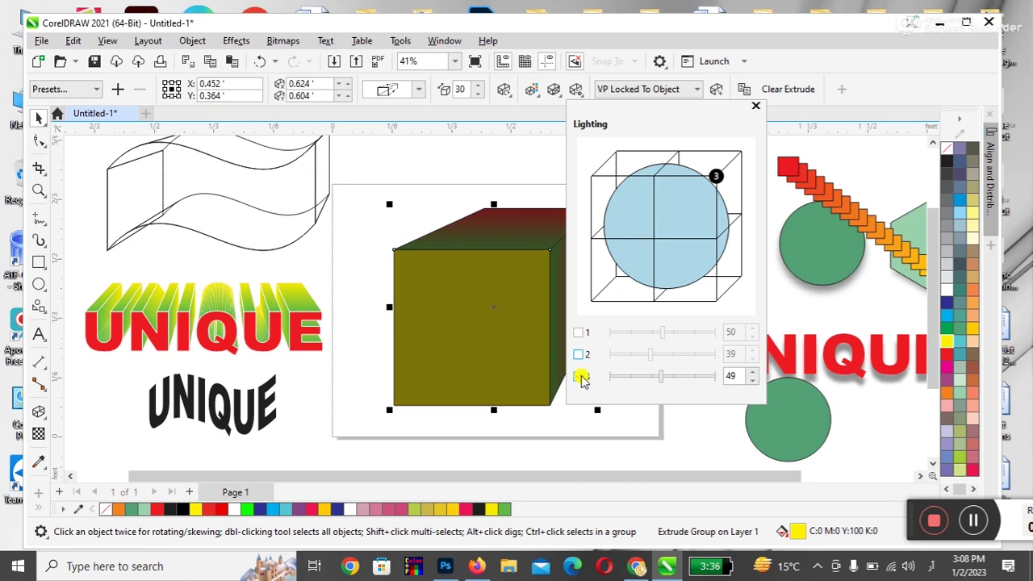
left_click(580, 376)
left_click(583, 413)
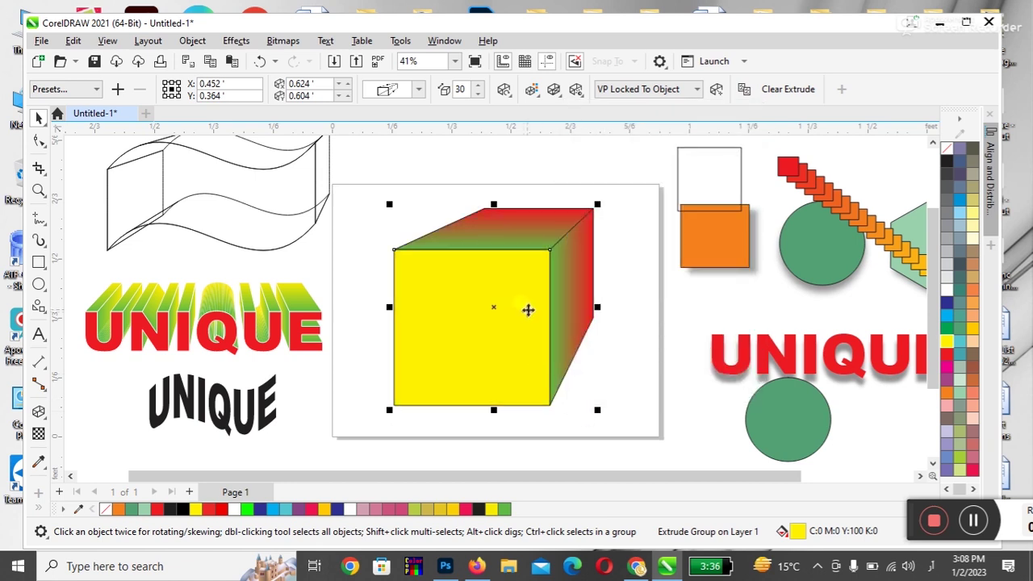
- Shift the vanishing point of the extruded UNIQUE text to the left, to about -0.16 ft horizontally and 0.49 ft vertically
left_click(538, 236)
double_click(494, 229)
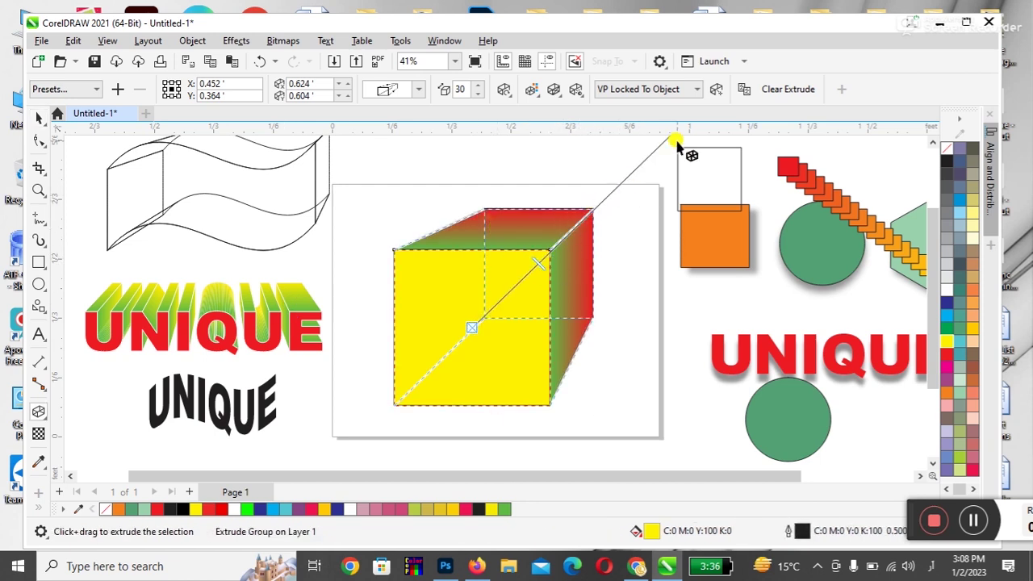
left_click(316, 302)
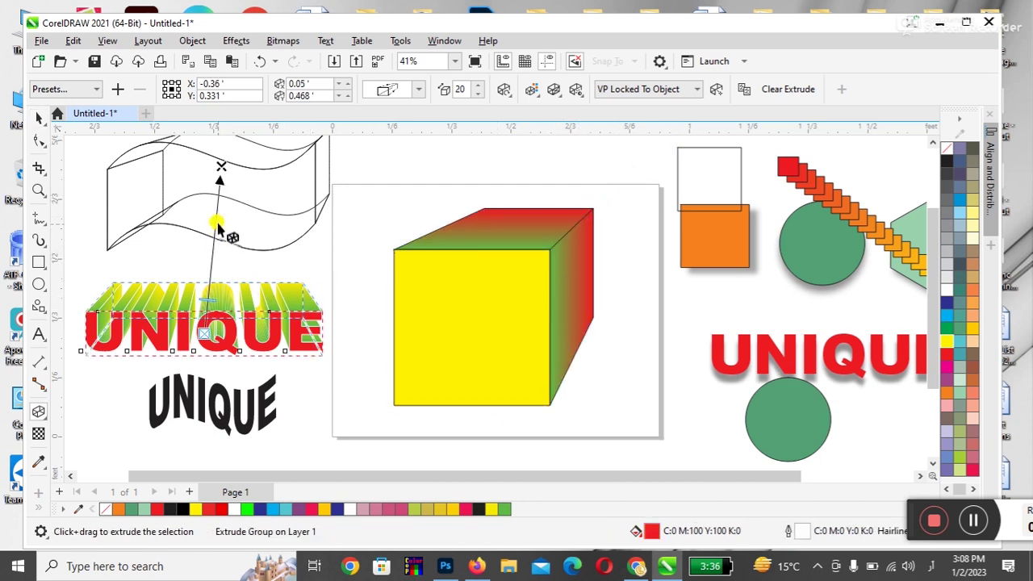
left_click_drag(218, 164, 147, 165)
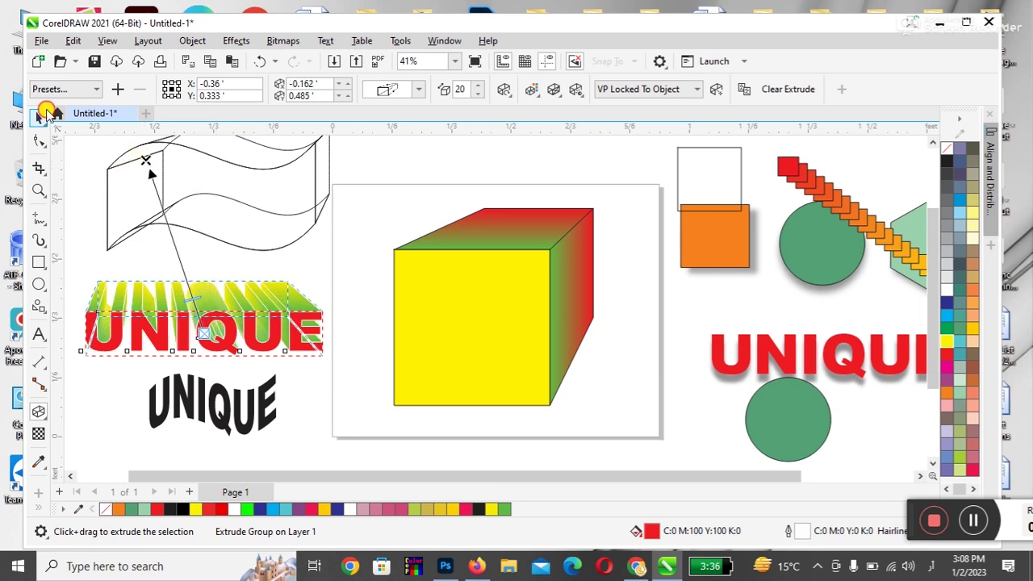
- Move the cube slightly down and to the right, and make it use a Shared Vanishing Point with the extruded UNIQUE text
left_click(45, 114)
left_click_drag(543, 232, 551, 265)
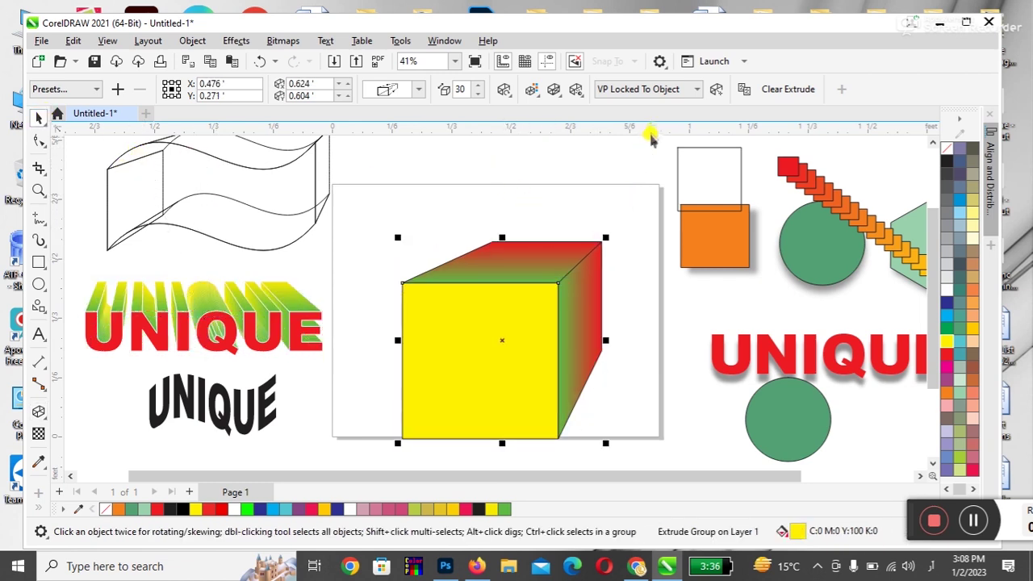
left_click(683, 90)
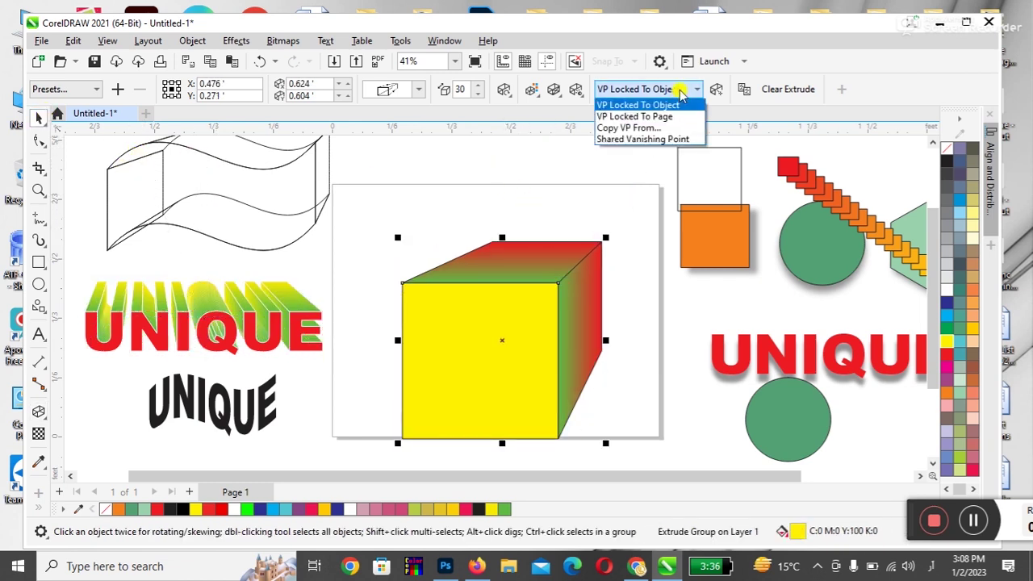
left_click(646, 140)
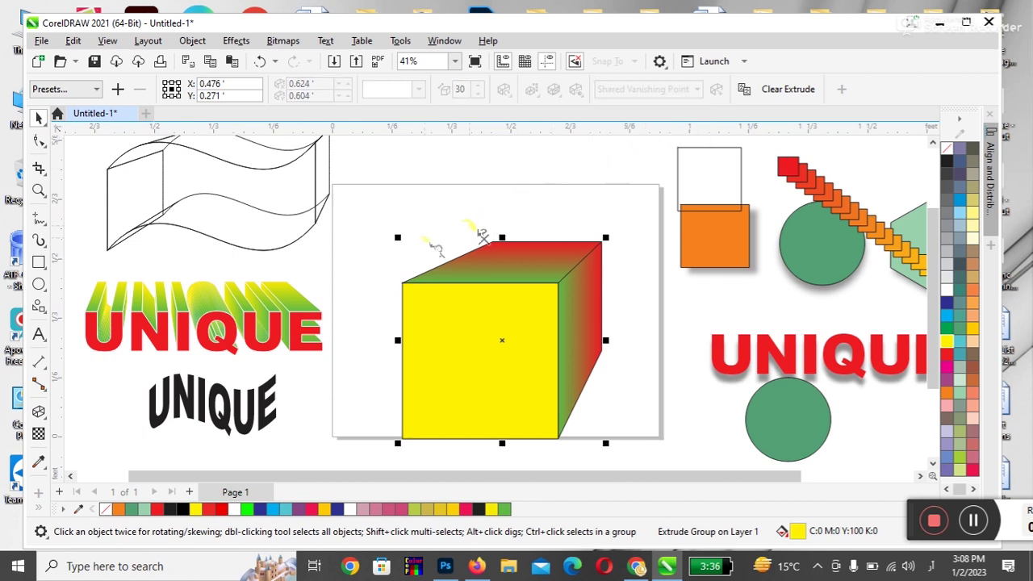
left_click(283, 298)
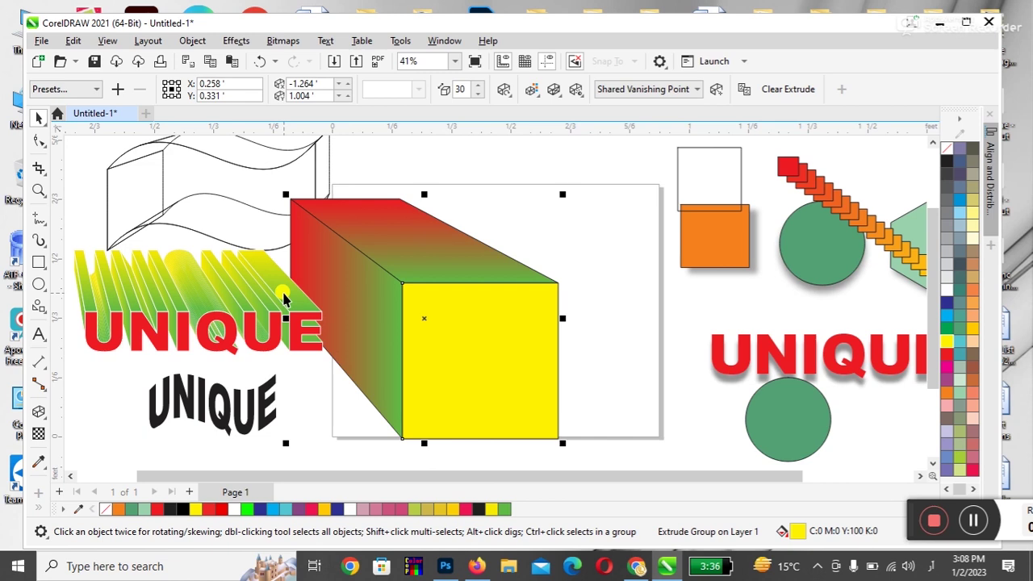
- Move the shared vanishing point of the UNIQUE text and cube nearer, above the text's right end, at about 0.26 ft and 0.6 ft
left_click(295, 323)
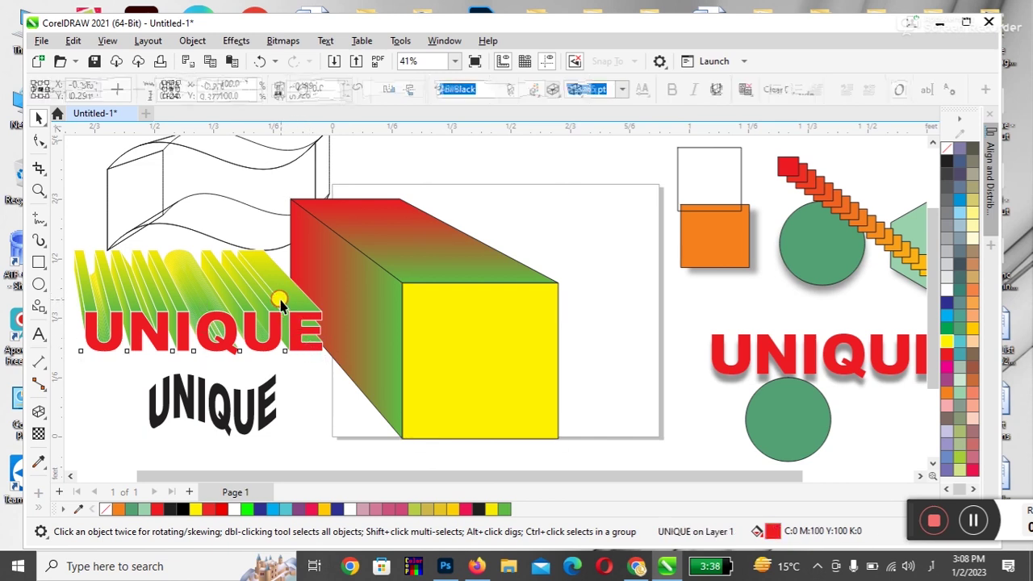
double_click(278, 297)
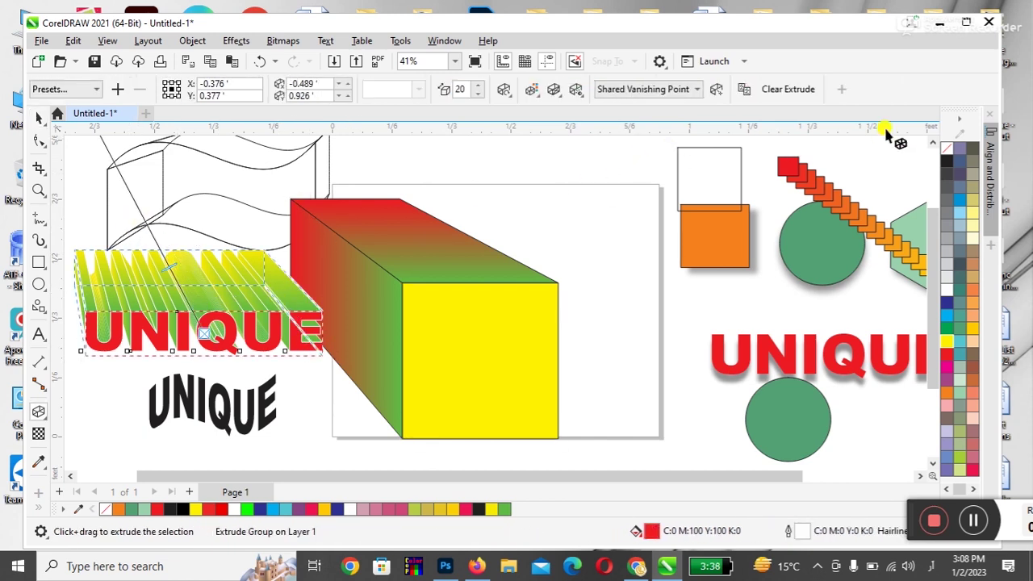
left_click(932, 144)
scroll(931, 144, "up", 1)
left_click(250, 334)
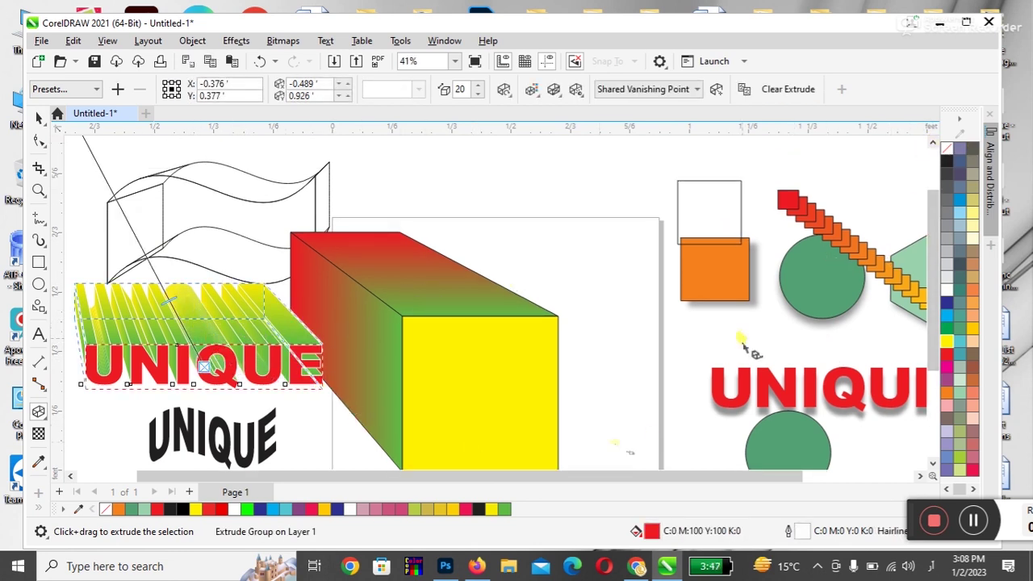
left_click_drag(538, 480, 479, 475)
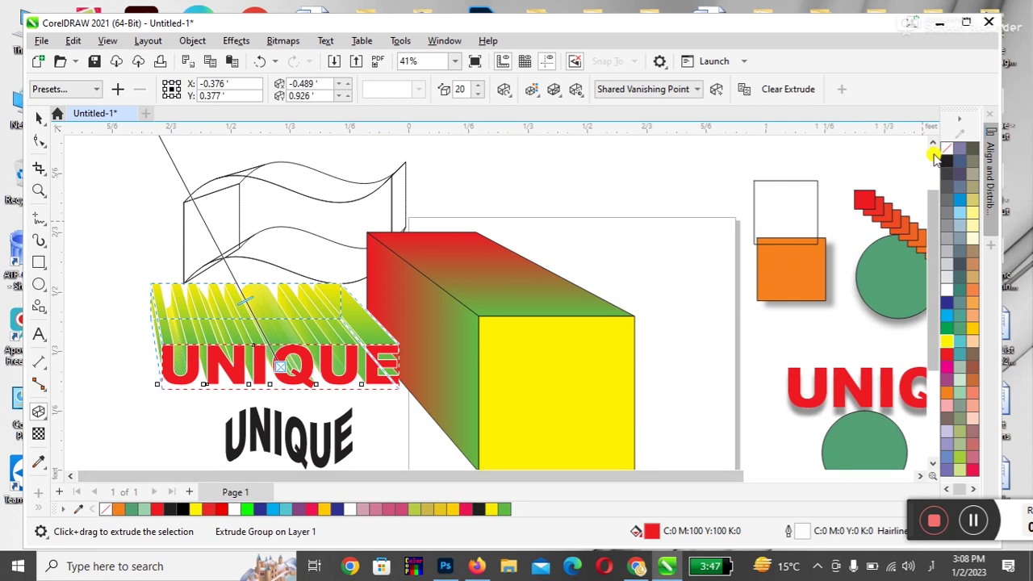
scroll(934, 144, "up", 4)
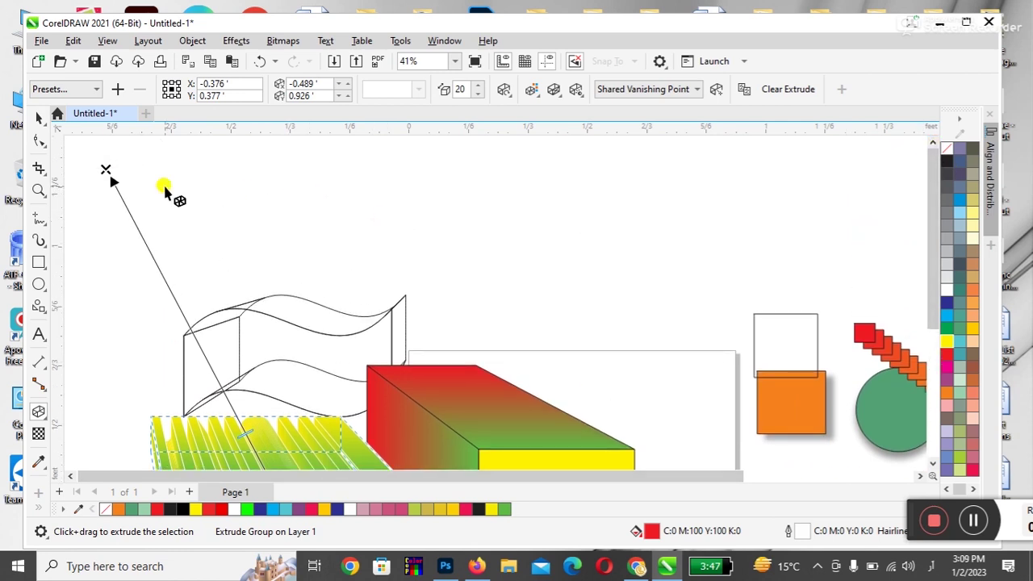
scroll(468, 180, "down", 1)
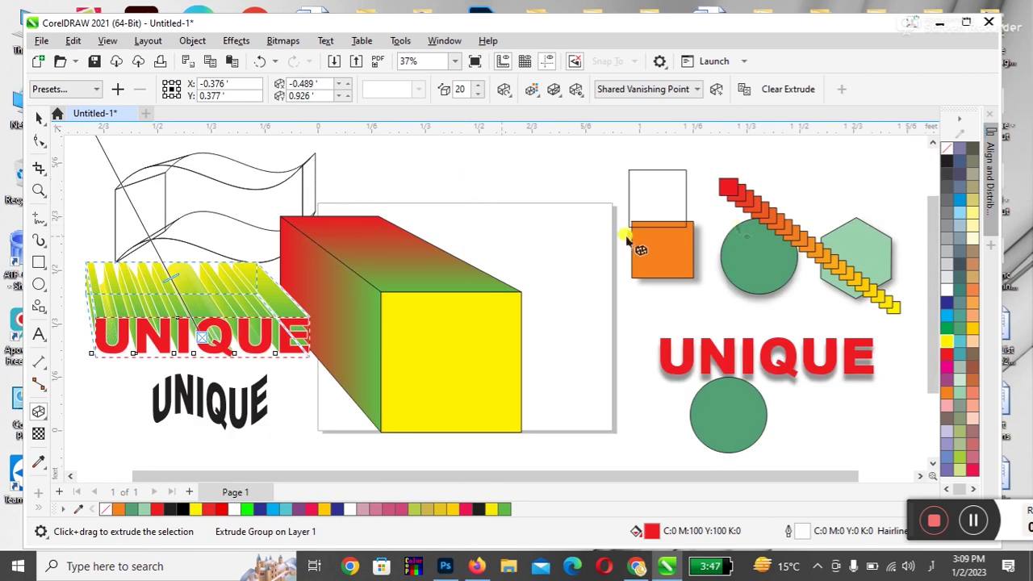
scroll(933, 143, "up", 2)
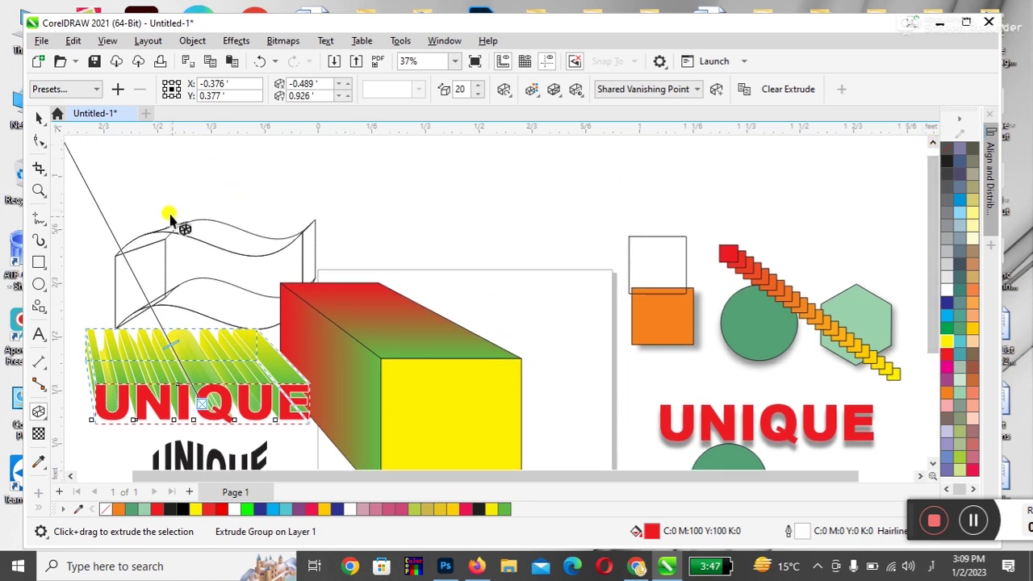
left_click_drag(590, 470, 517, 473)
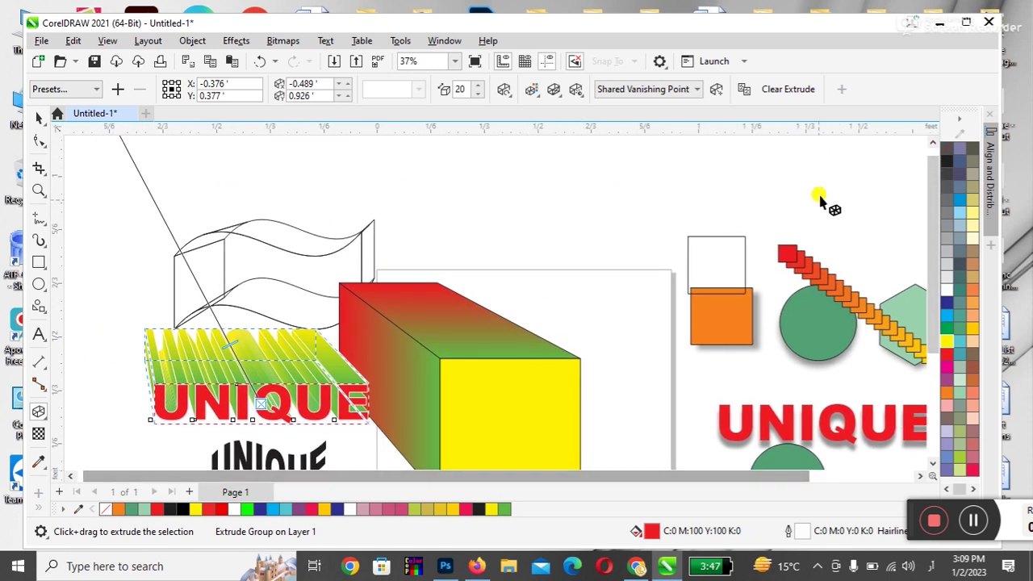
scroll(933, 144, "up", 1)
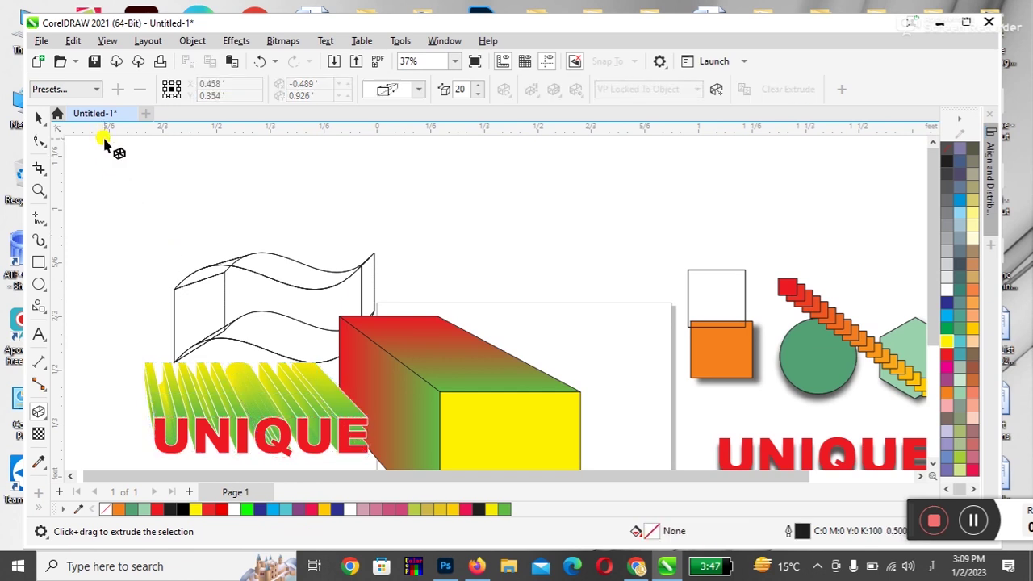
left_click(114, 159)
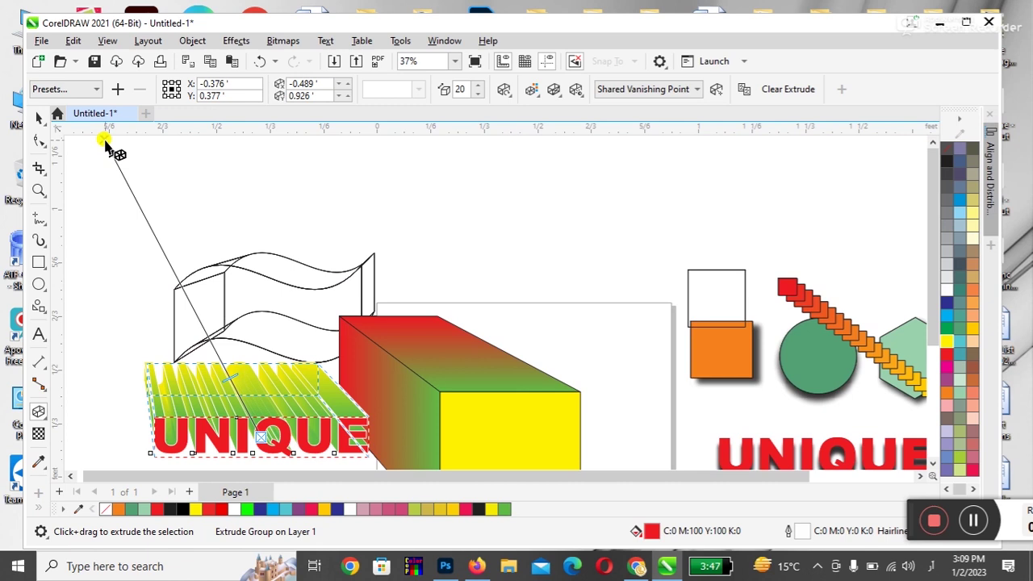
left_click_drag(105, 142, 339, 189)
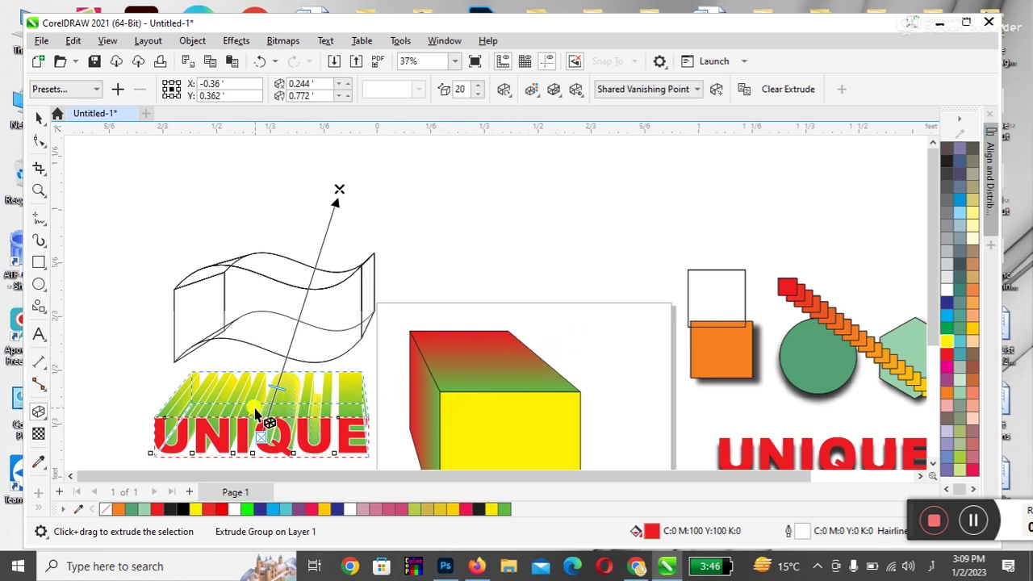
left_click_drag(337, 189, 345, 246)
- Copy the UNIQUE extrusion's vanishing point to the cube, and move the cube's vanishing point to its upper right, about 0.32 ft and 0.66 ft
left_click(934, 467)
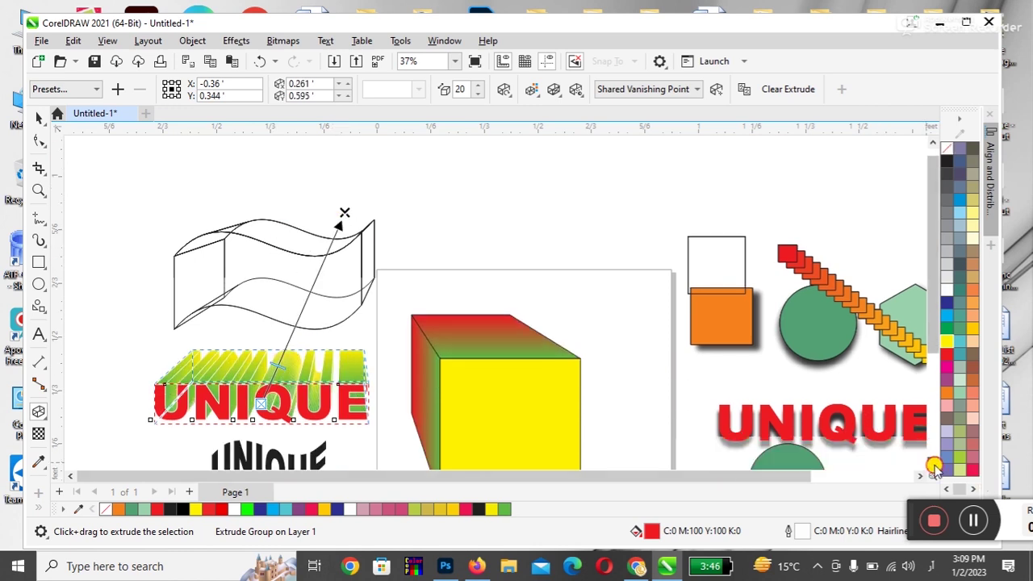
left_click(934, 468)
left_click(505, 332)
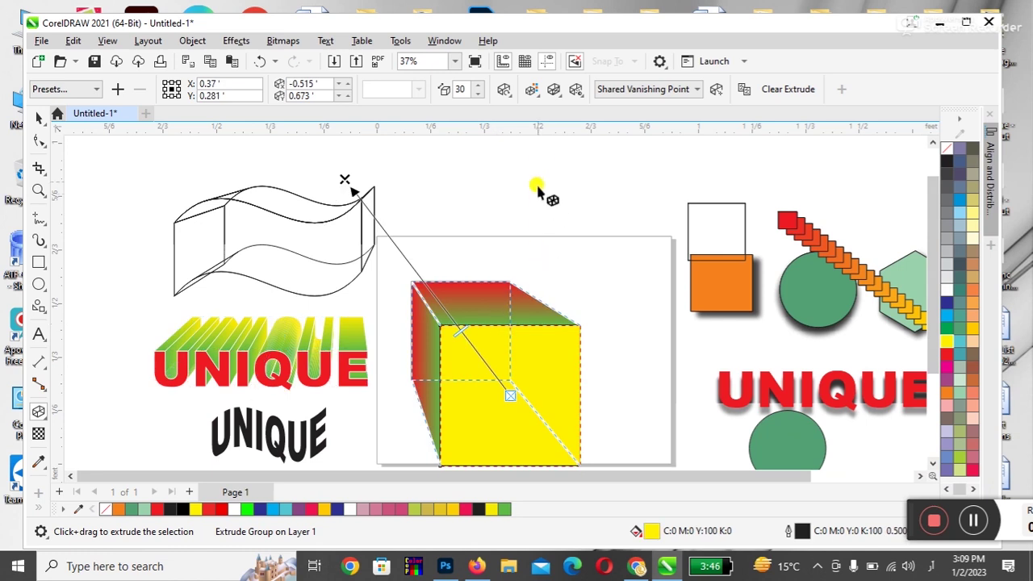
left_click(623, 90)
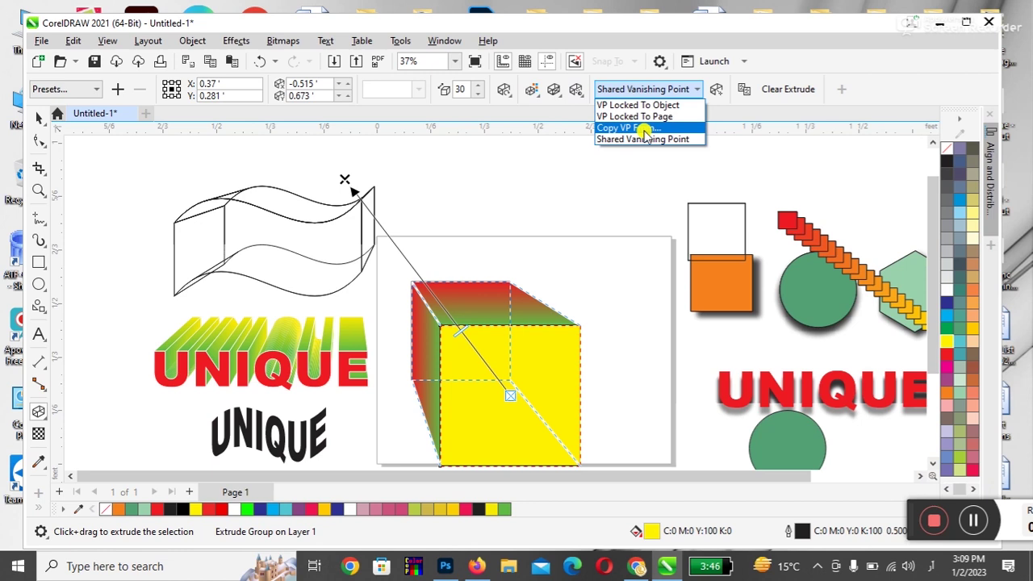
left_click(644, 128)
left_click(358, 341)
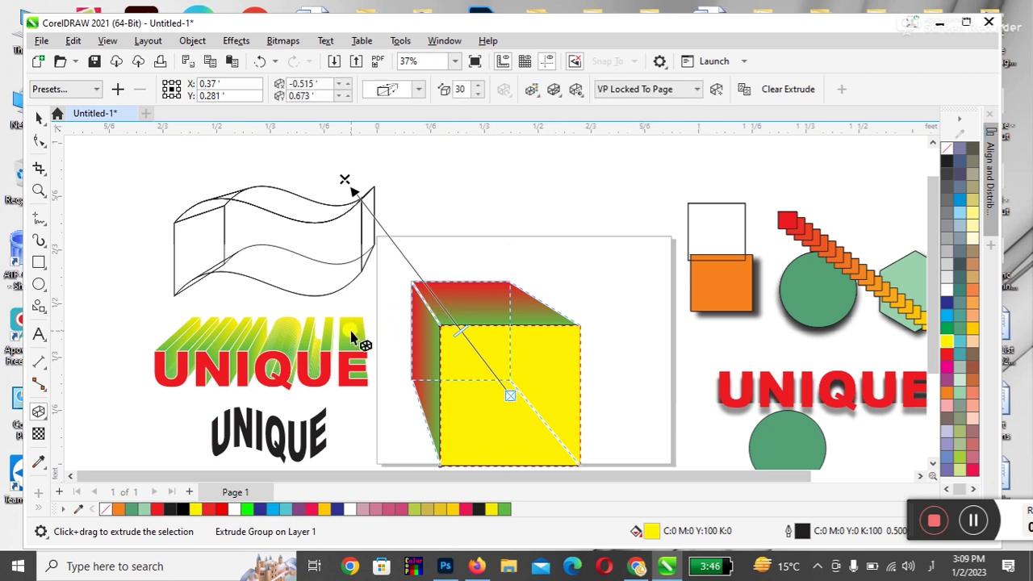
left_click(95, 189)
left_click(461, 296)
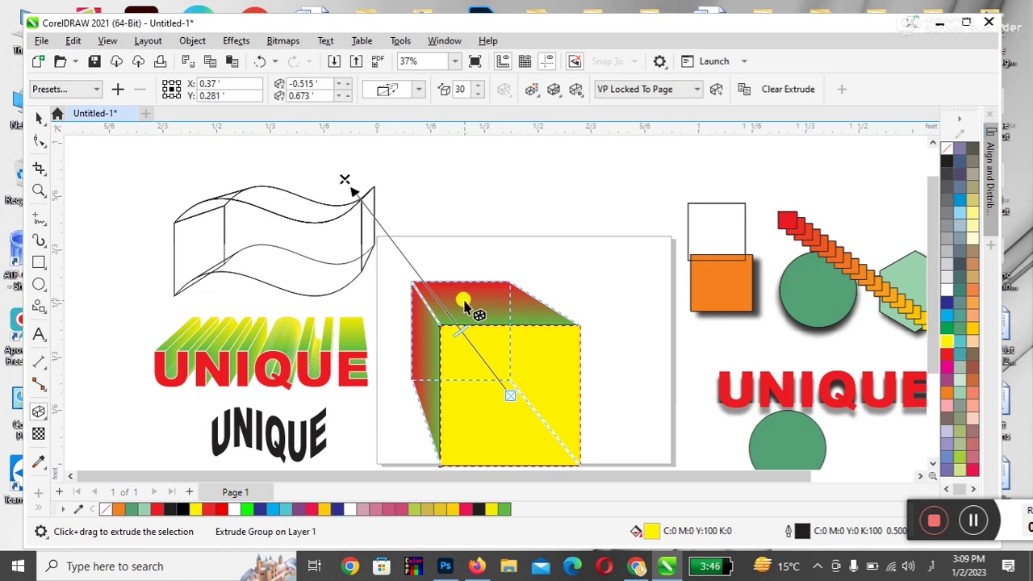
left_click_drag(345, 180, 611, 182)
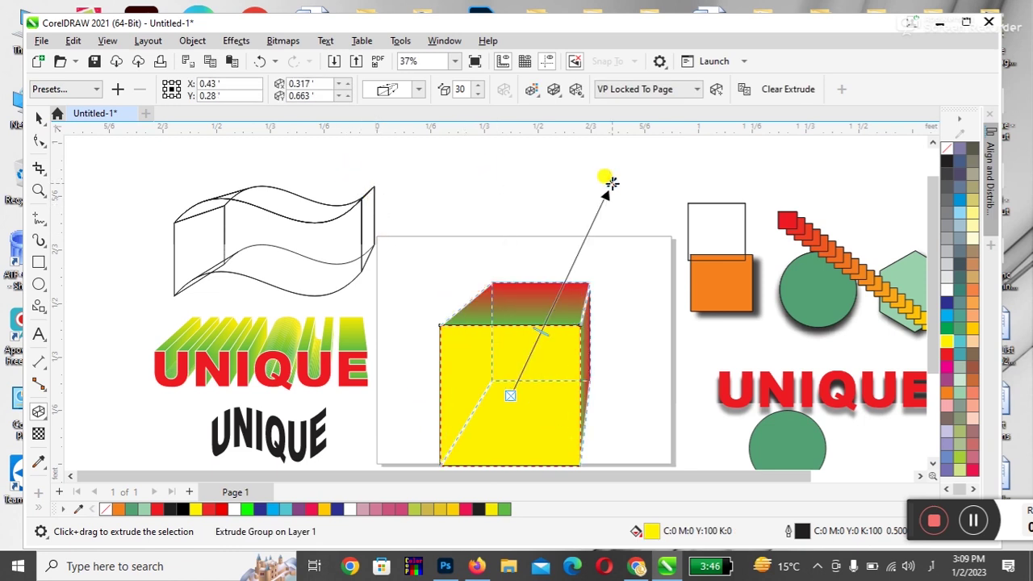
- Try copying the UNIQUE extrusion's vanishing point to the cube again, undo it and deselect the cube
left_click(627, 89)
left_click(630, 126)
left_click(348, 335)
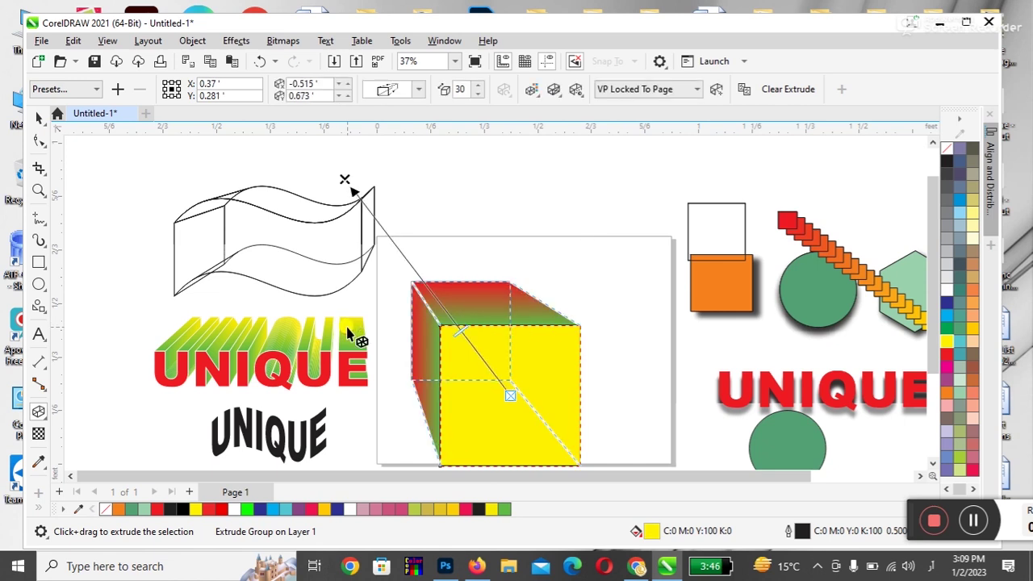
key("ctrl+z")
key("Escape")
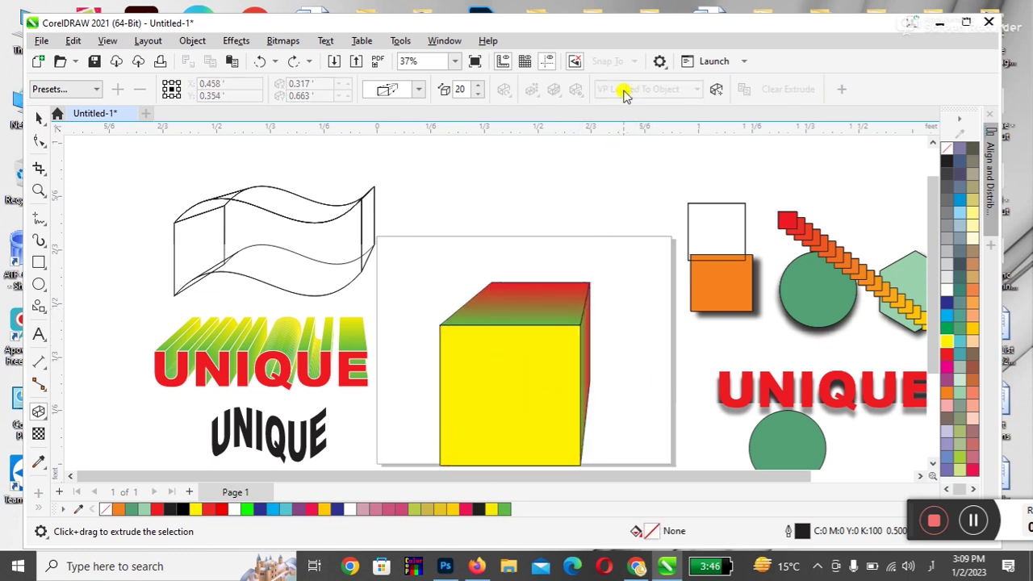
- Move the vanishing point of the extruded UNIQUE text to the upper left, about -0.2 ft and 0.61 ft
left_click(39, 119)
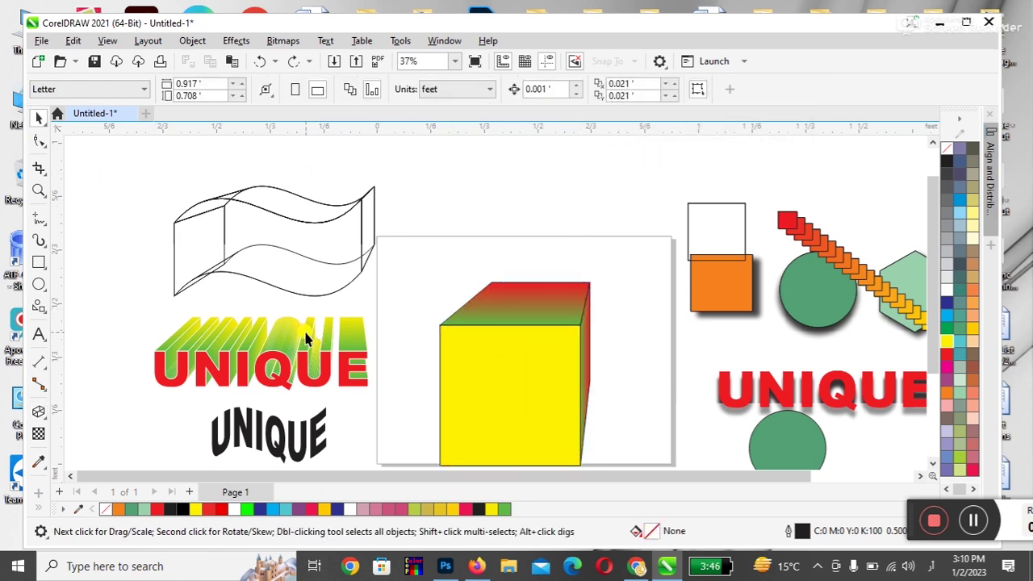
double_click(306, 339)
left_click_drag(339, 179, 198, 174)
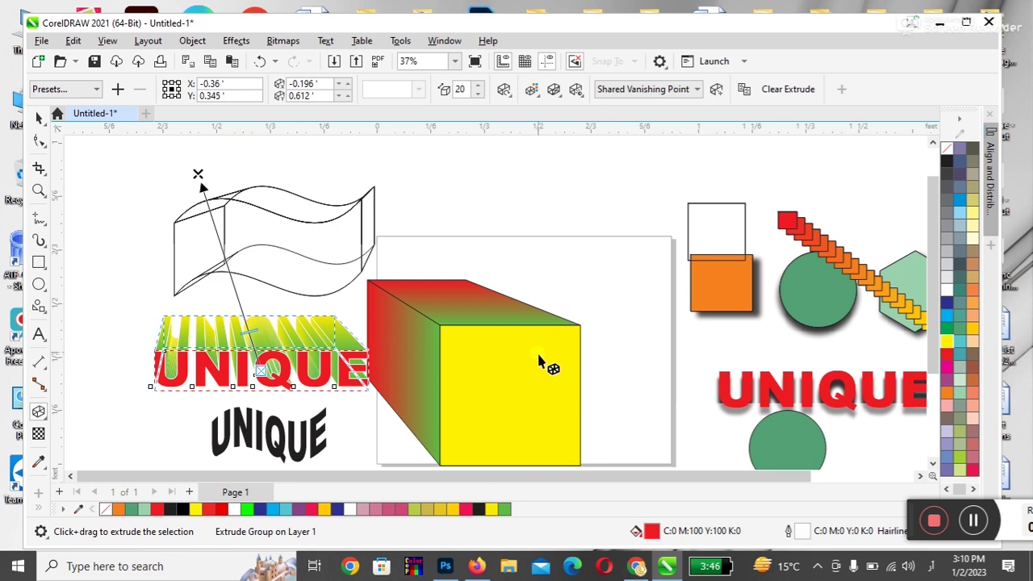
- Move the cube's vanishing point to its upper right, about 0.47 ft and 0.75 ft, and copy the UNIQUE extrusion's vanishing point to the cube
left_click(515, 295)
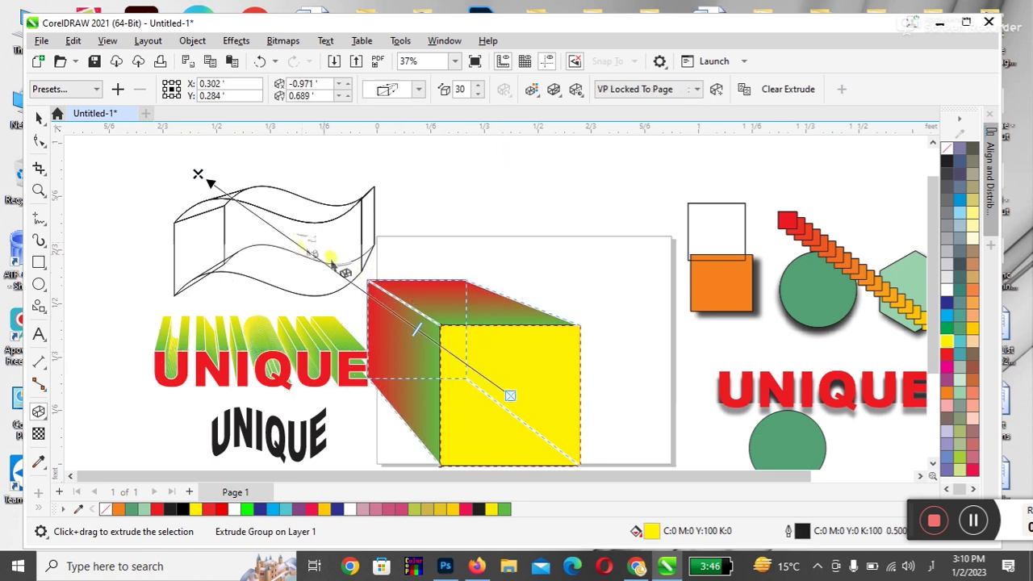
left_click_drag(203, 177, 658, 153)
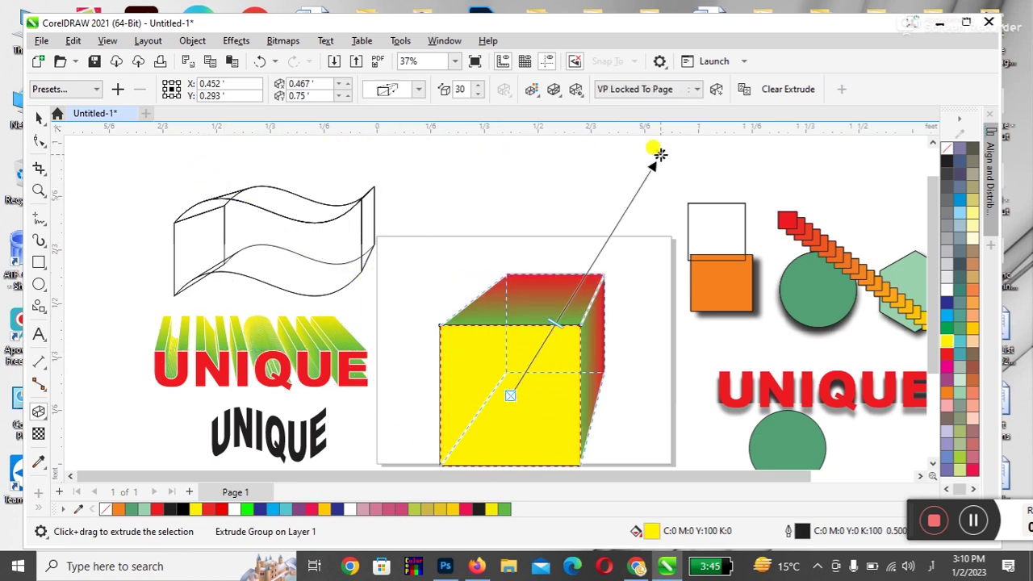
left_click(607, 89)
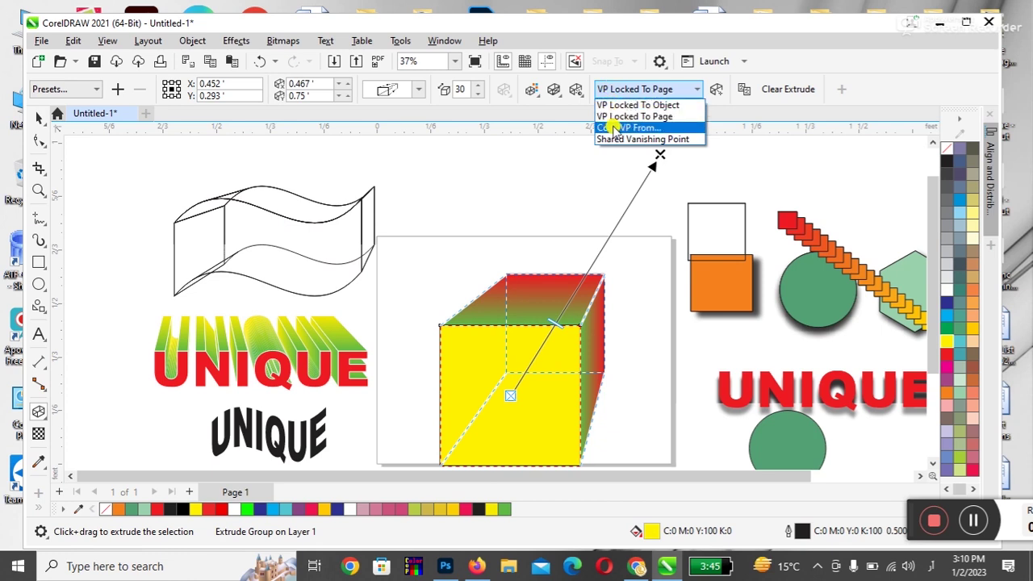
left_click(626, 127)
left_click(297, 346)
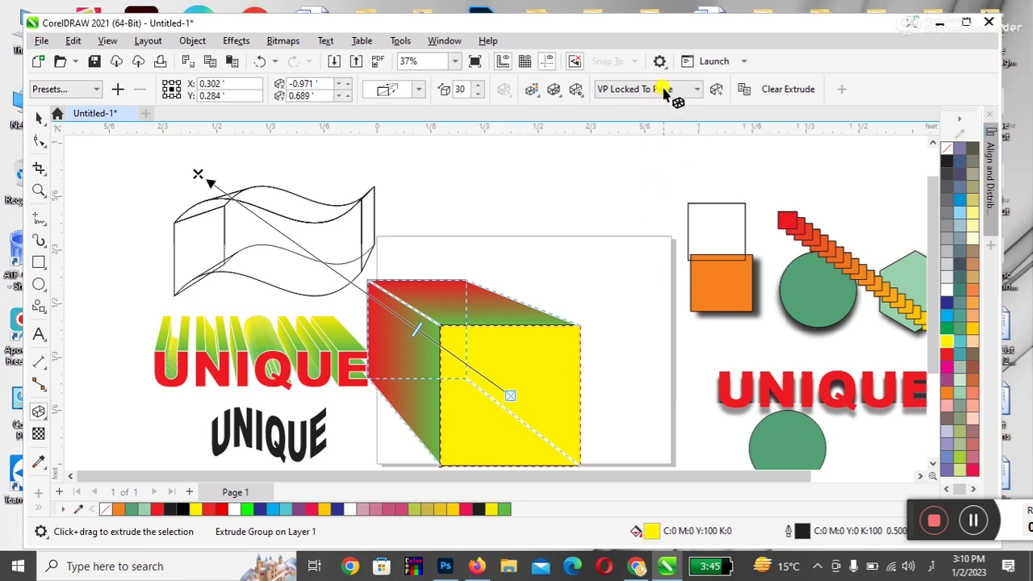
key("Escape")
- Set the cube's extrusion to VP Locked To Object and move the cube up and right, centring its front at about X 0.66 ft, Y 0.6 ft
left_click(427, 350)
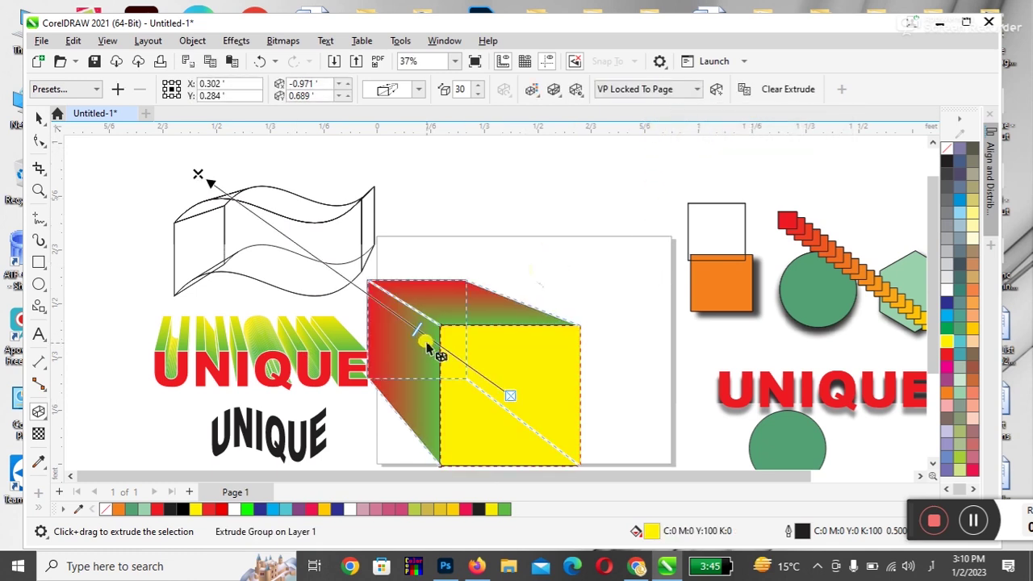
left_click(656, 91)
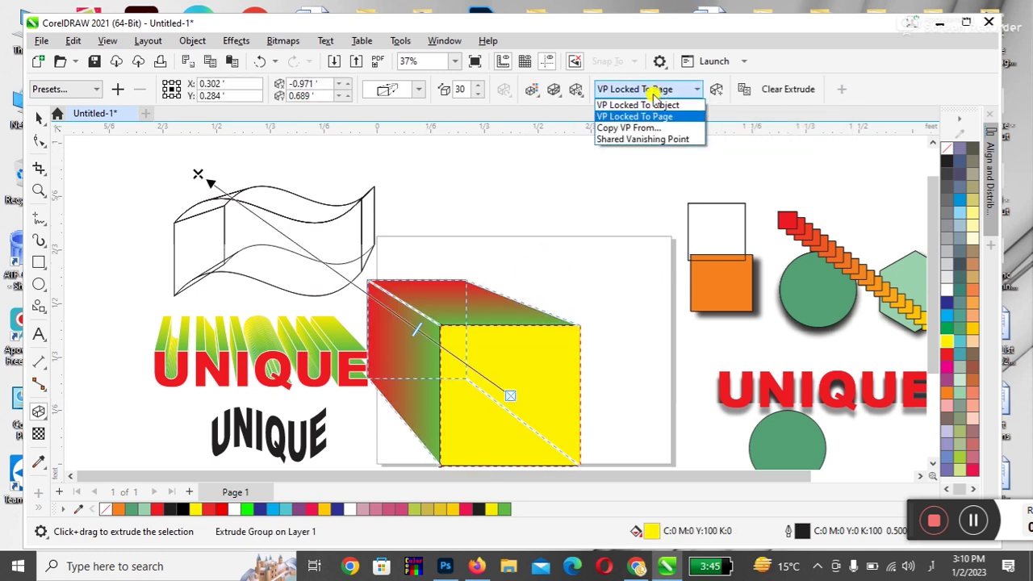
left_click(674, 105)
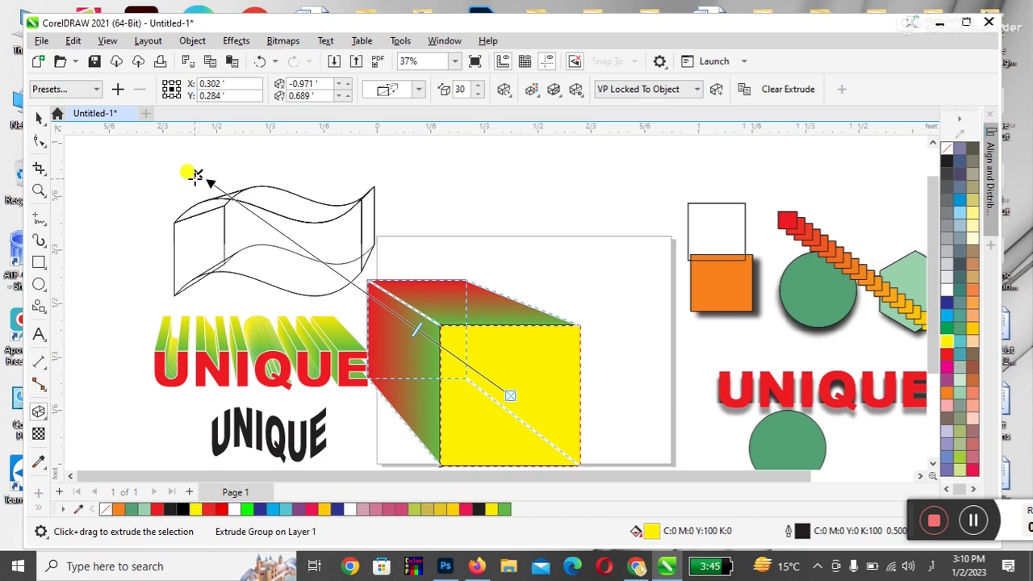
left_click(38, 119)
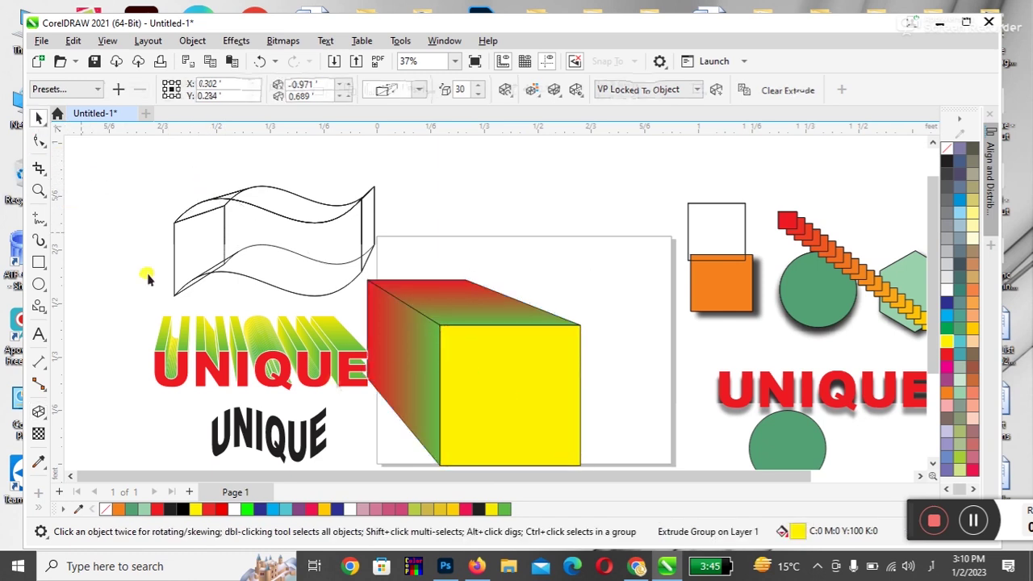
left_click(499, 406)
left_click_drag(515, 393, 585, 348)
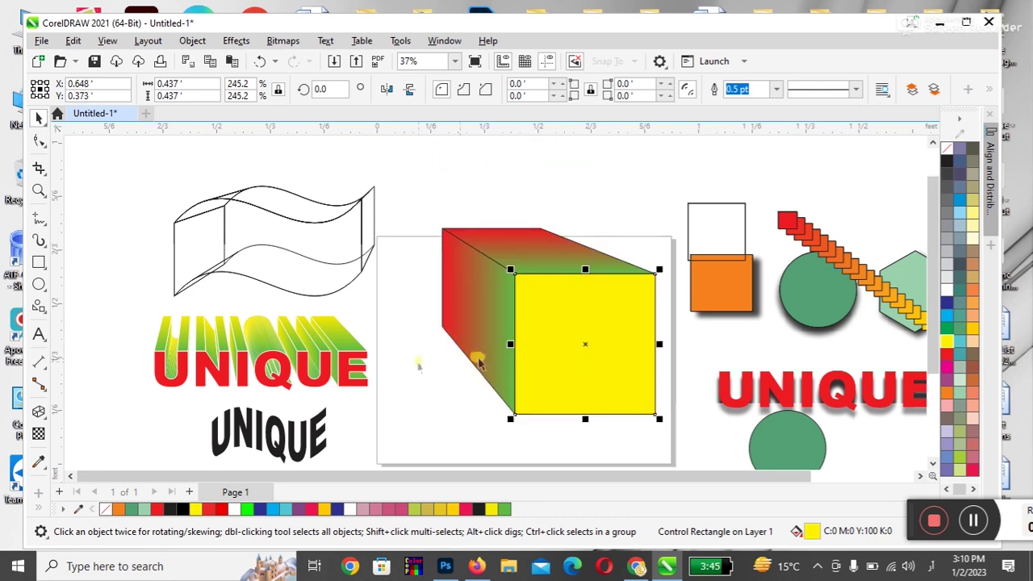
left_click_drag(563, 307, 570, 259)
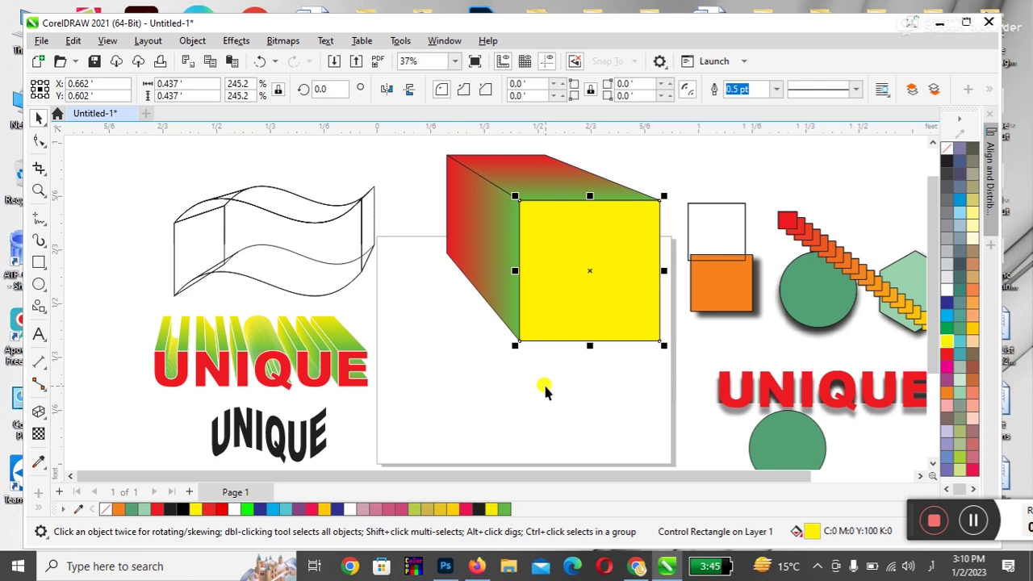
- Create a new document and paste a copy of the cube's yellow front square into it
key("ctrl+n")
key("Return")
key("ctrl+v")
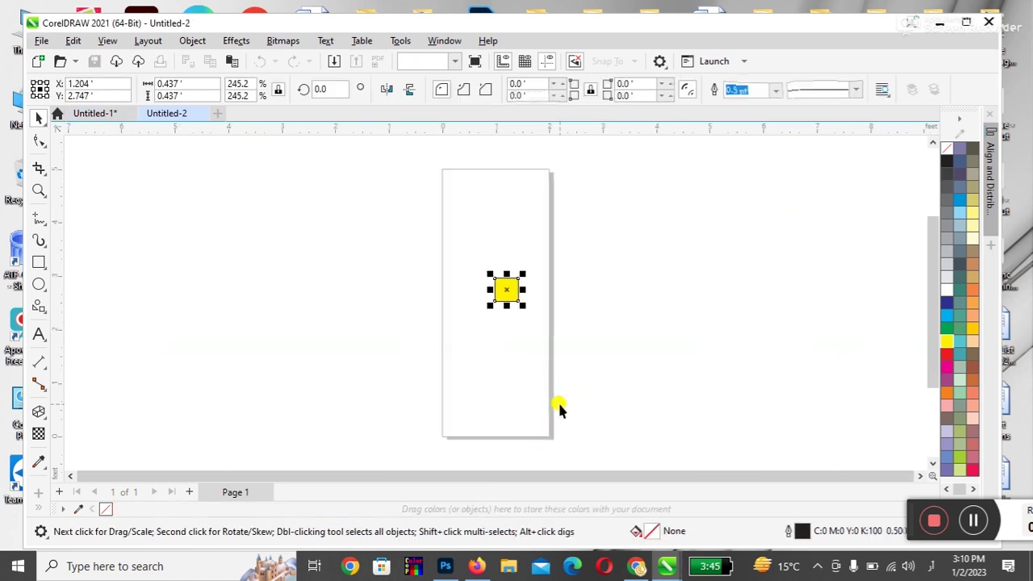
- Set the new document's page to Letter size in landscape orientation and place the yellow square on the page
left_click(296, 325)
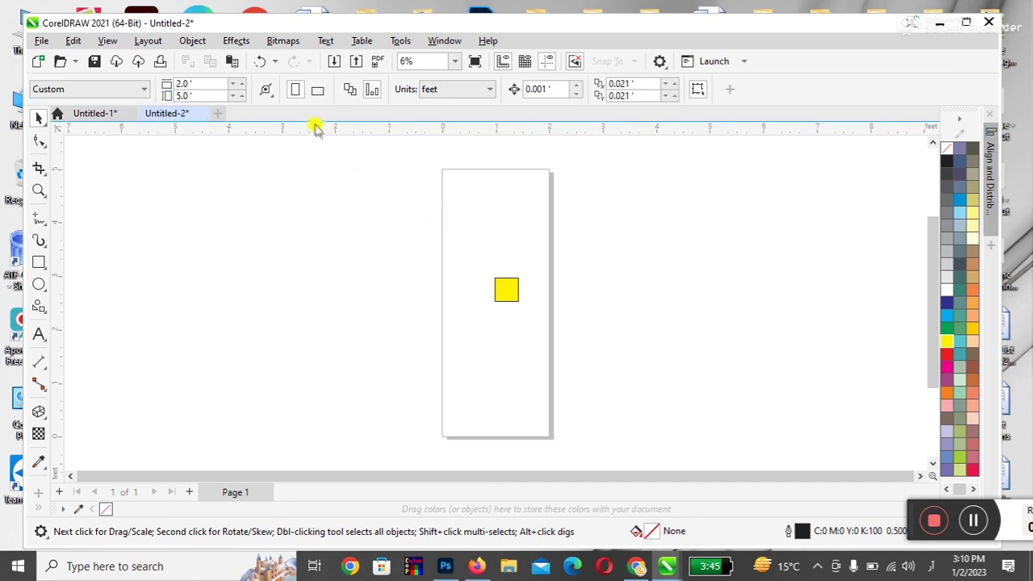
left_click(315, 91)
left_click(144, 89)
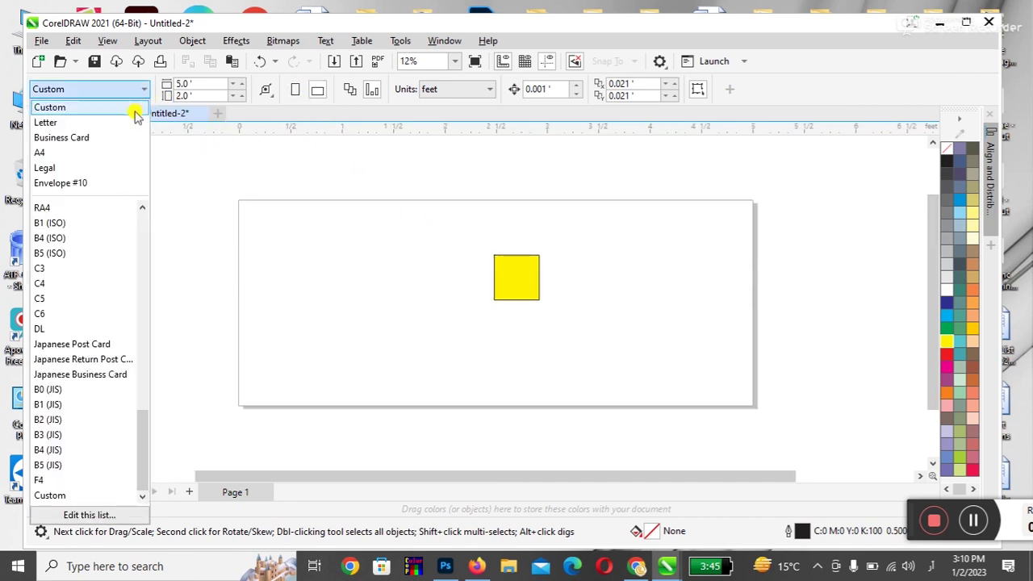
left_click(121, 123)
left_click_drag(589, 293, 526, 363)
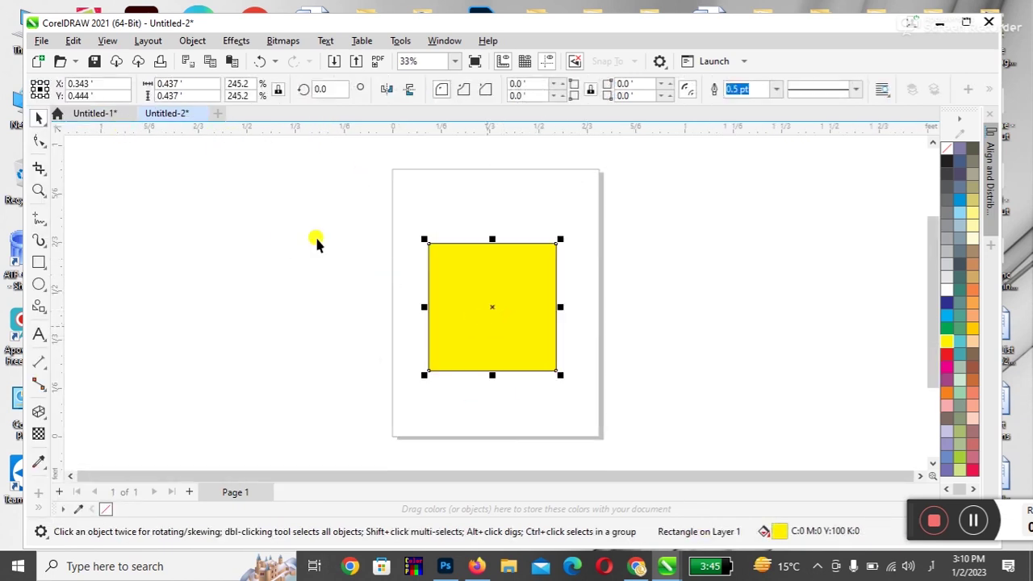
left_click(316, 240)
left_click(317, 89)
left_click(523, 347)
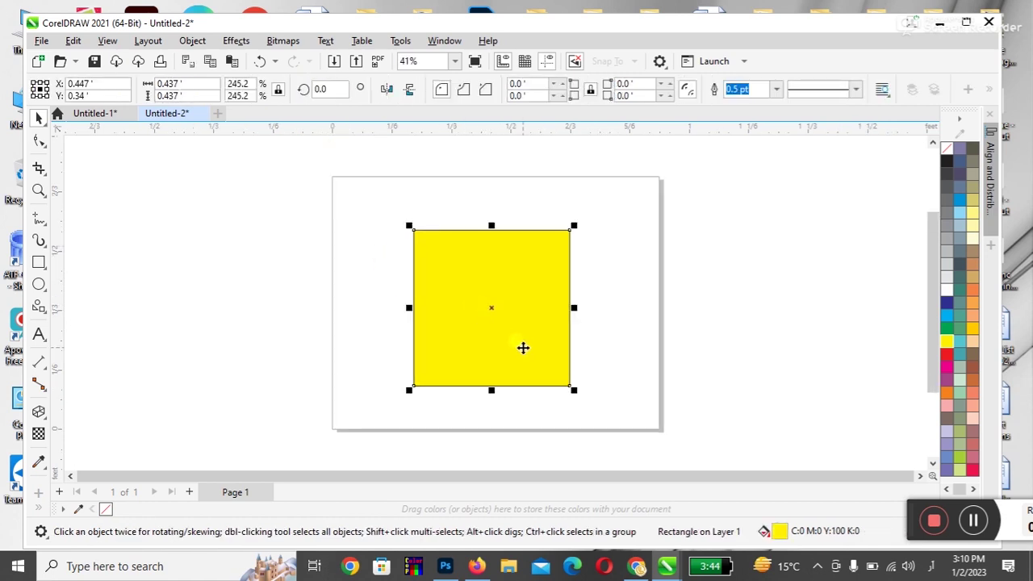
- Scale the yellow square down to about 0.24 ft per side, near the middle of the page
left_click_drag(574, 228, 542, 278)
left_click_drag(497, 322, 518, 333)
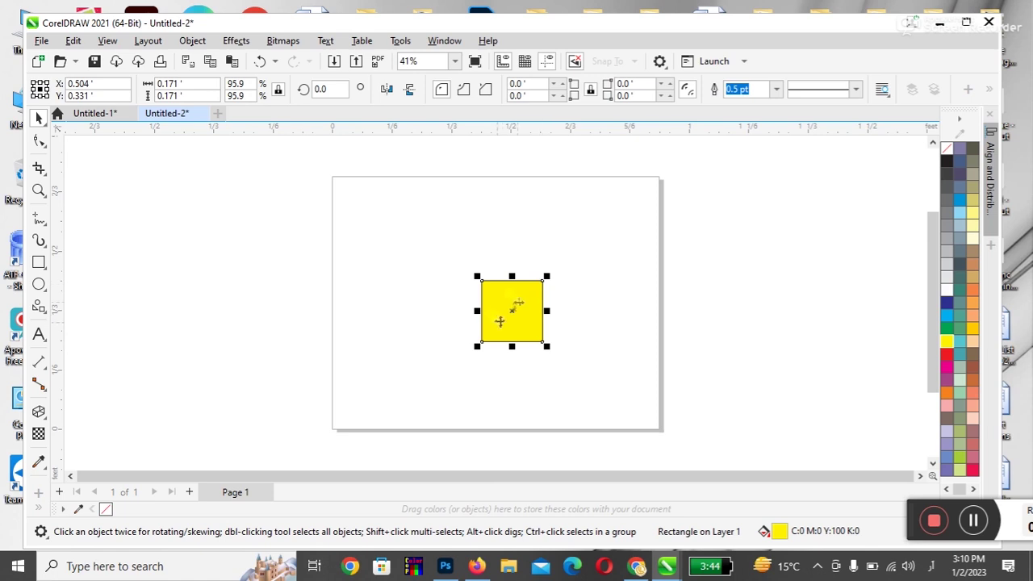
left_click_drag(547, 284, 593, 249)
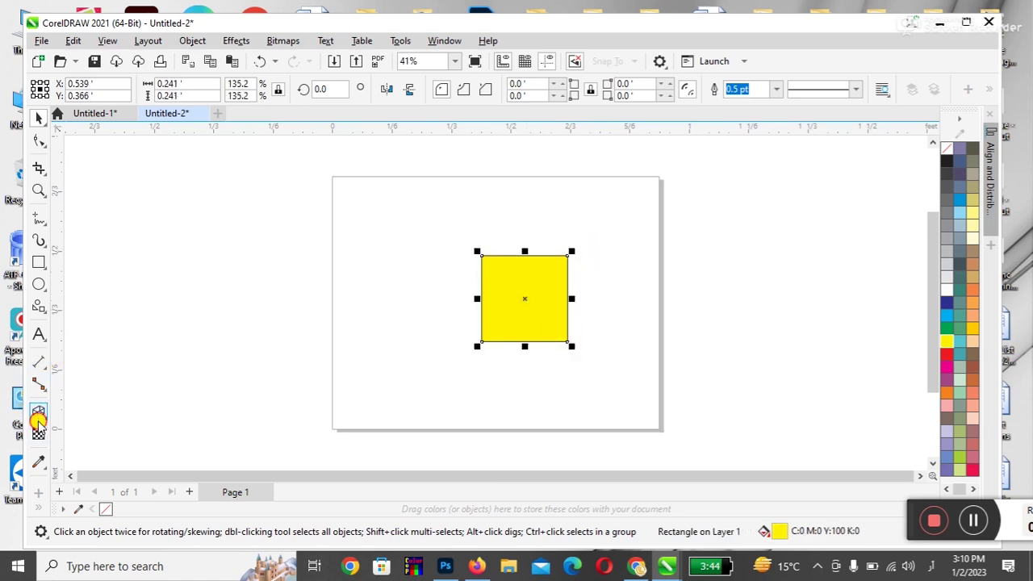
- Extrude the yellow square toward its upper right, with the vanishing point about 0.38 ft away in each direction, and set VP Locked To Page
left_click(38, 419)
left_click(87, 493)
left_click_drag(517, 301, 656, 163)
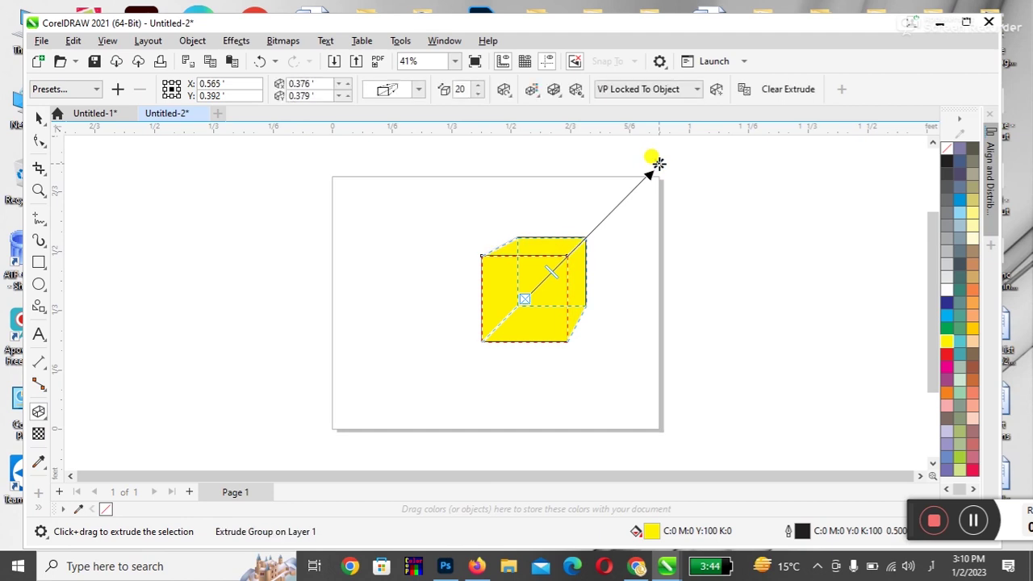
left_click(623, 90)
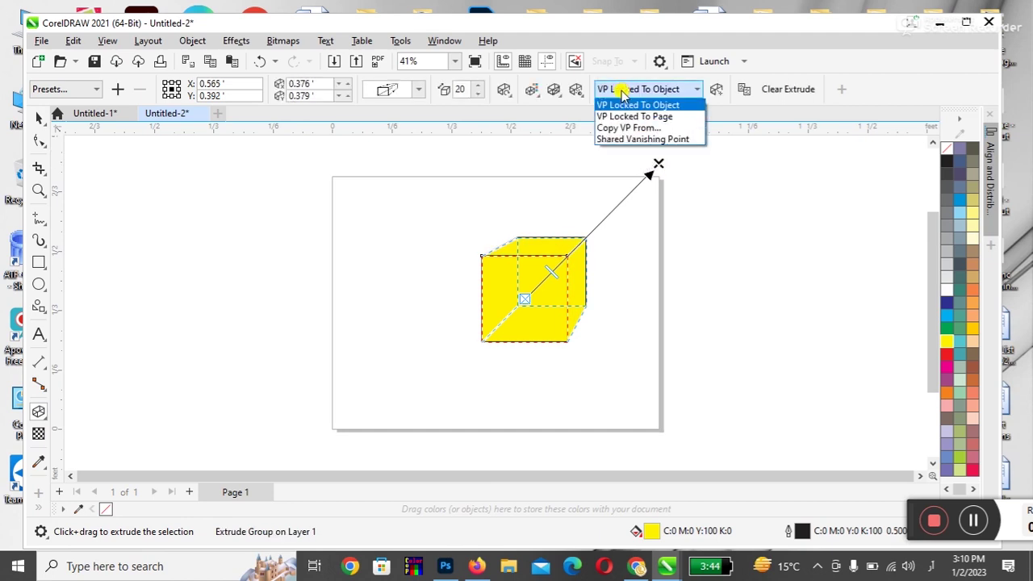
left_click(624, 119)
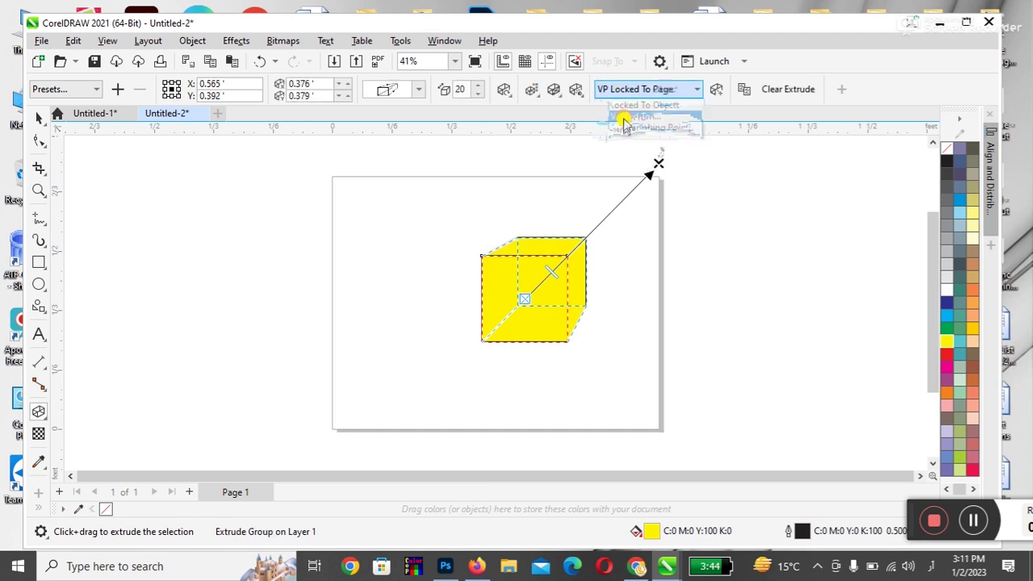
- Move the extruded cube off the page to the upper right, to about X 1.43 ft, Y 0.57 ft
left_click(38, 118)
left_click(305, 293)
left_click(513, 329)
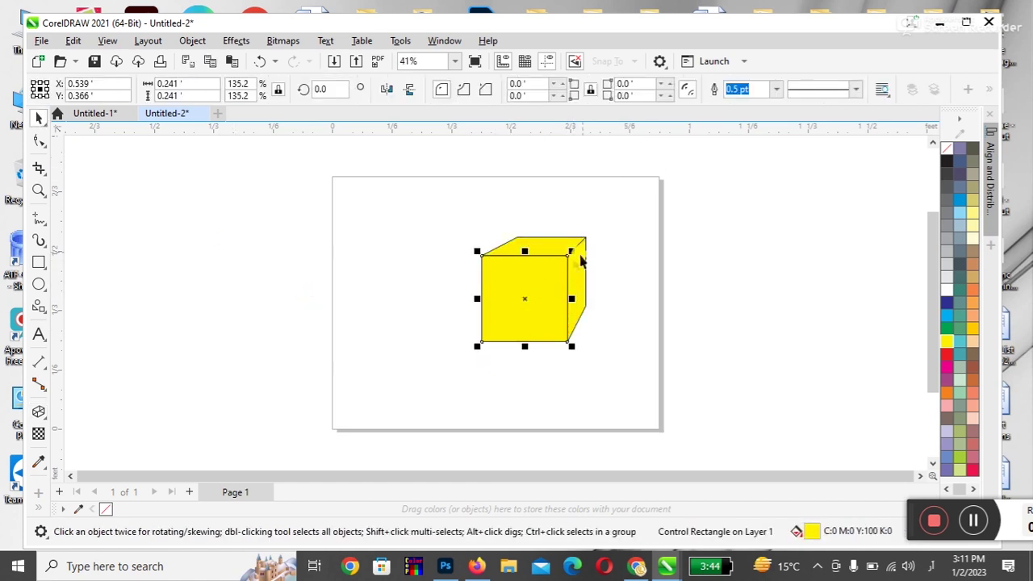
left_click_drag(528, 303, 849, 230)
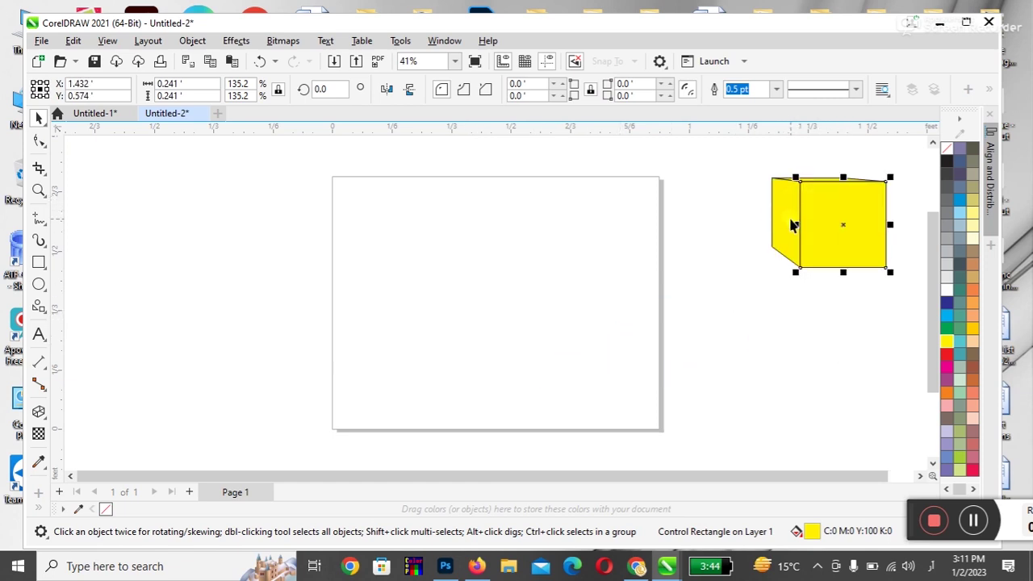
- Nudge the cube down repeatedly to about Y 0.44 ft
key("Down")
key("Down")
key("Down")
key("Down")
key("Down")
key("Down")
key("Down")
key("Down")
key("Down")
key("Down")
key("Down")
key("Down")
key("Down")
key("Down")
key("Down")
key("Down")
key("Down")
key("Down")
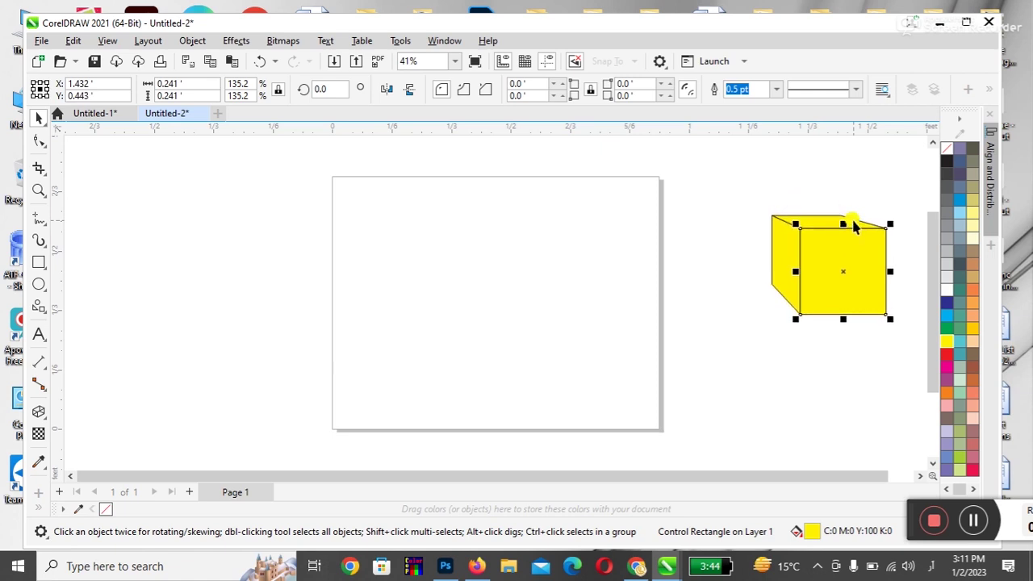
- Move the cube to the page's upper-left edge, about X 0.06 ft, Y 0.5 ft, and display its extrusion's vanishing point
left_click_drag(828, 266, 854, 270)
left_click(519, 250)
left_click_drag(784, 253, 386, 251)
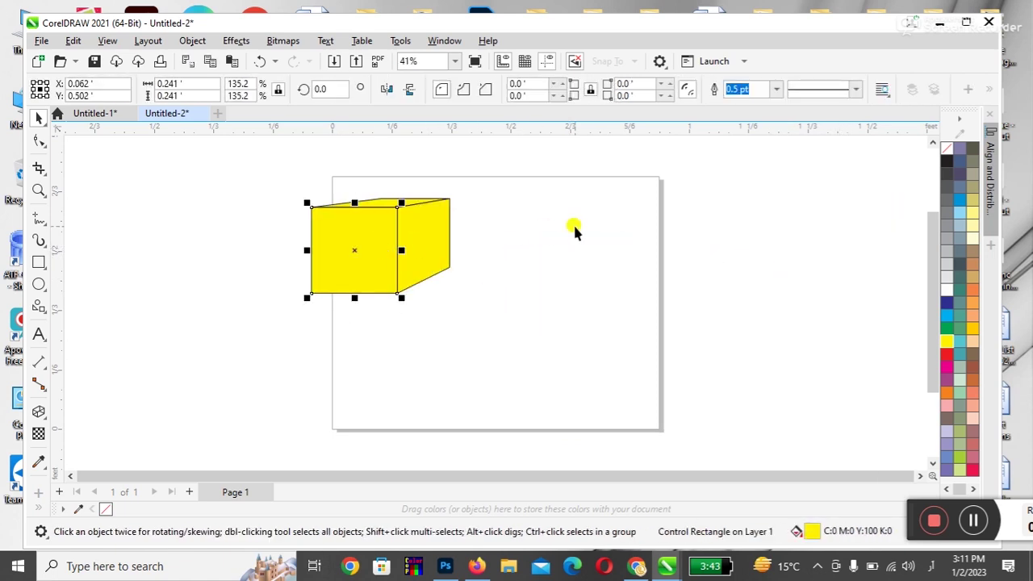
double_click(428, 247)
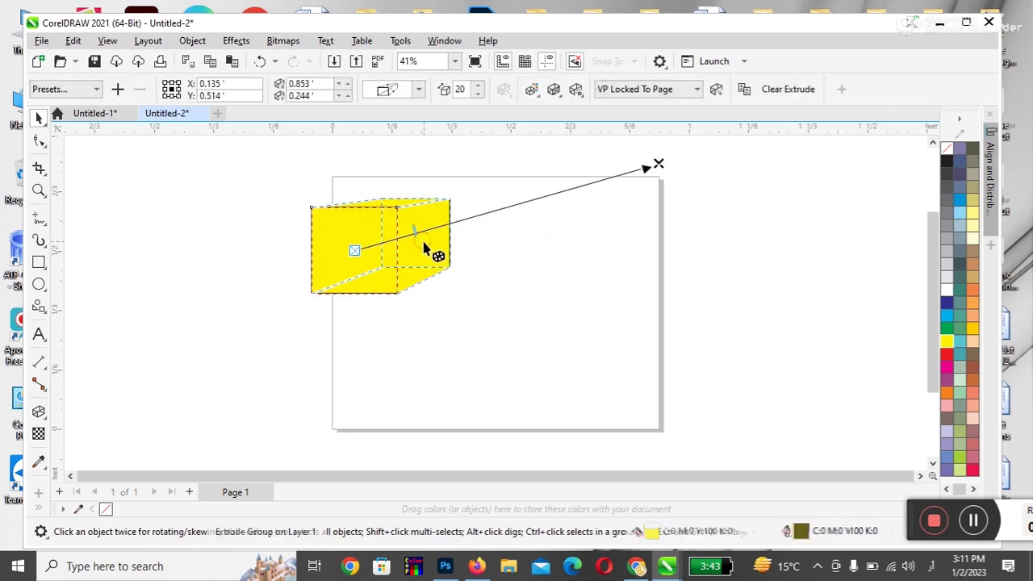
- Delete the extruded cube from the page
left_click(39, 118)
left_click_drag(380, 196, 468, 281)
key("Delete")
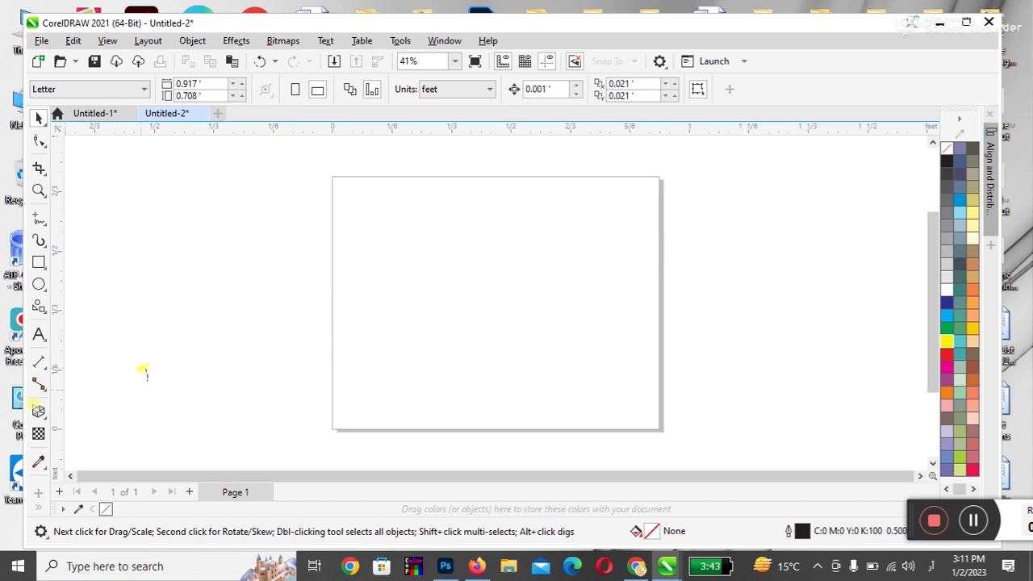
left_click(44, 418)
left_click(44, 418)
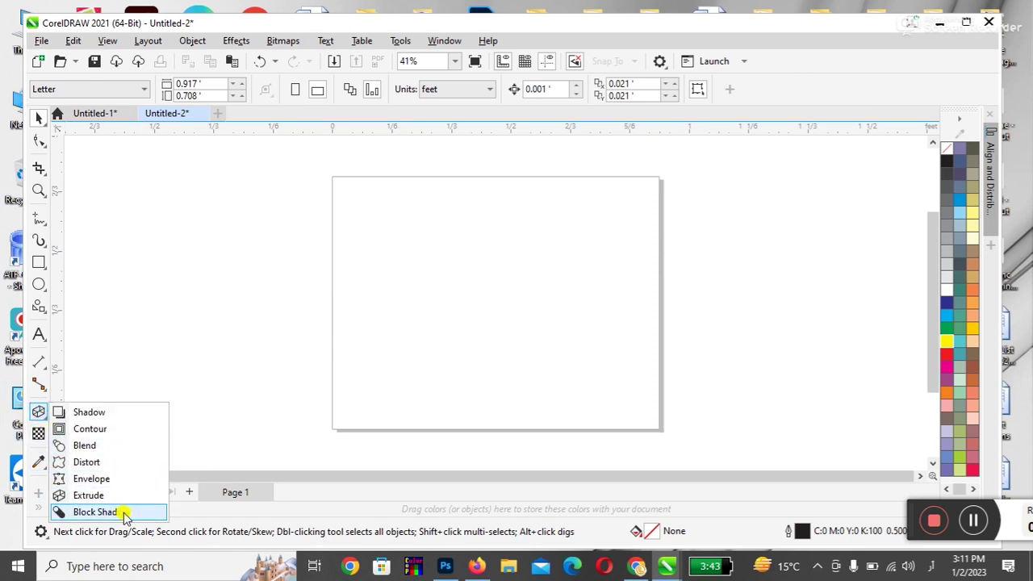
left_click(356, 365)
- Copy the red UNIQUE text from Untitled-1 into Untitled-2 and place it in the page's upper part, about X 0.46 ft, Y 0.54 ft
left_click(117, 113)
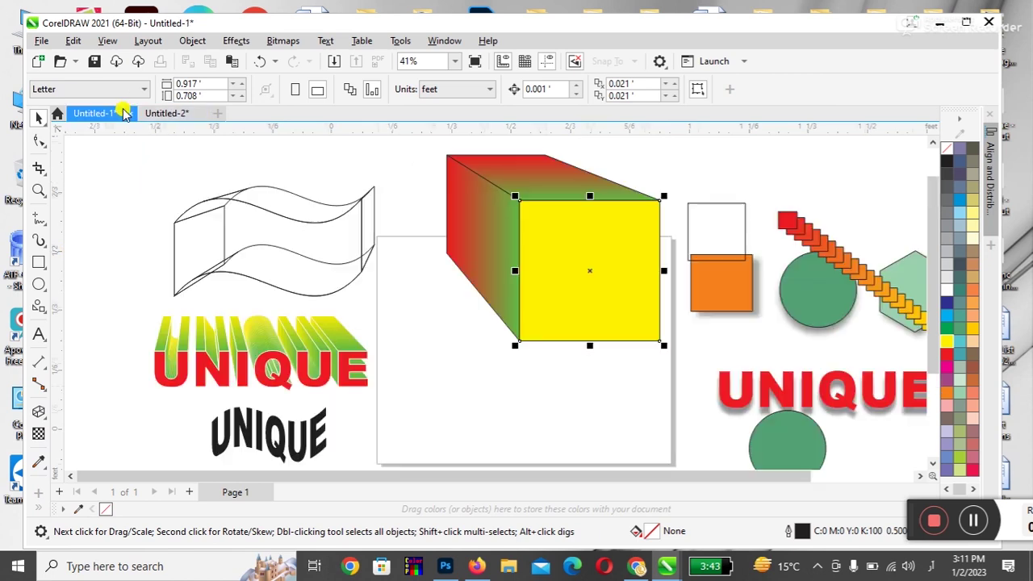
left_click(731, 396)
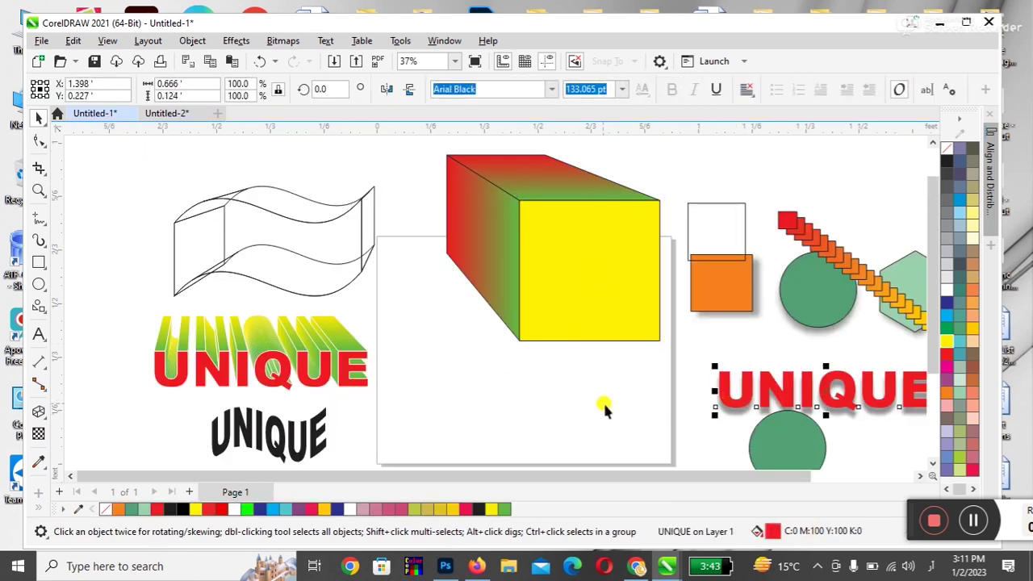
left_click(151, 118)
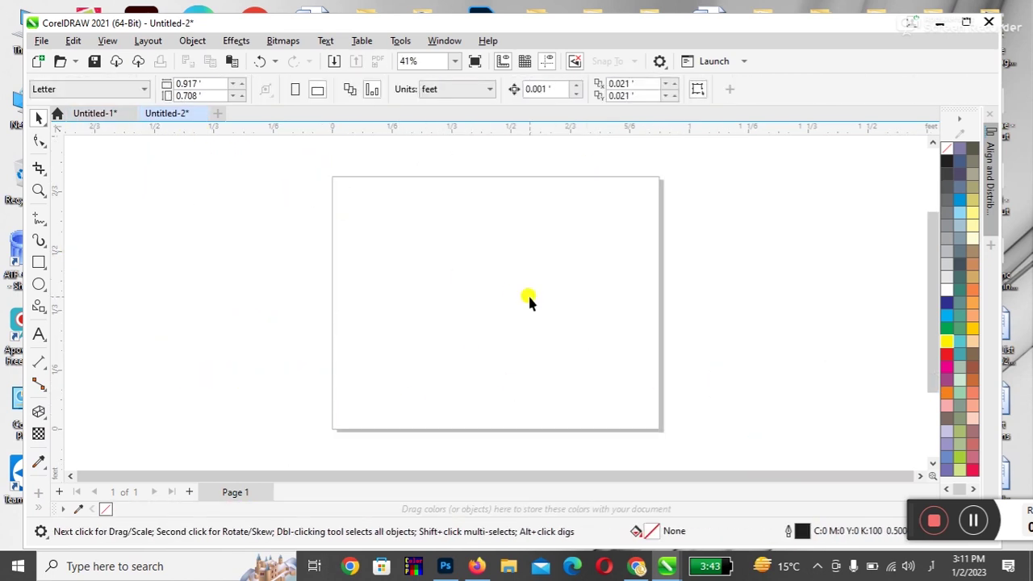
key("ctrl+v")
left_click_drag(399, 275, 455, 301)
left_click_drag(596, 285, 580, 222)
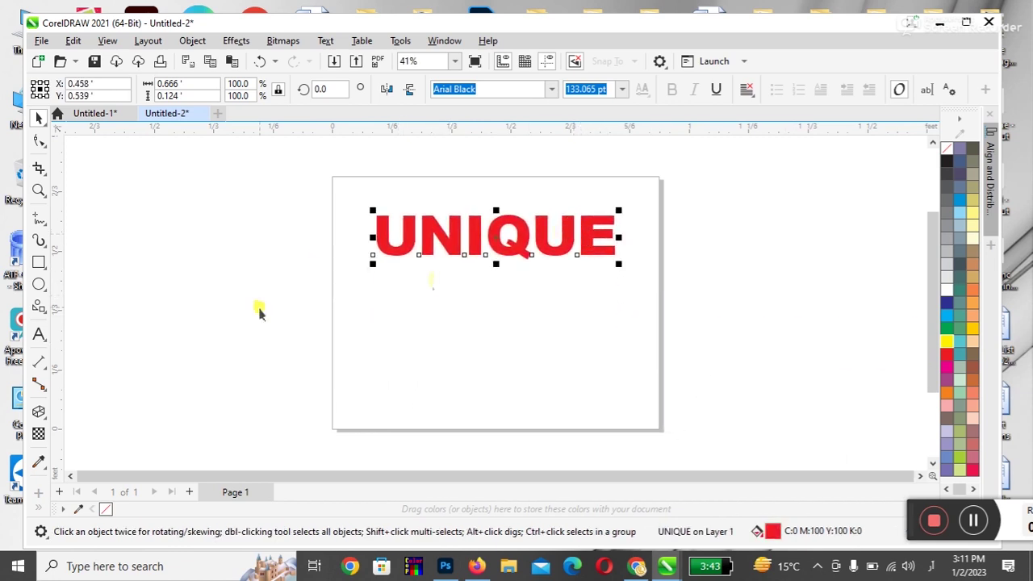
left_click(42, 412)
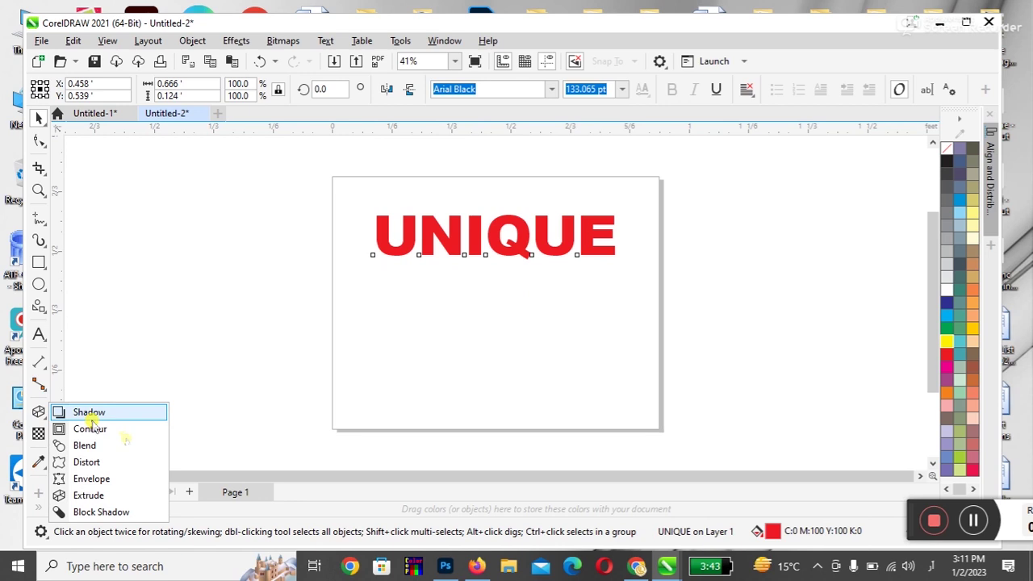
left_click(77, 411)
left_click(42, 414)
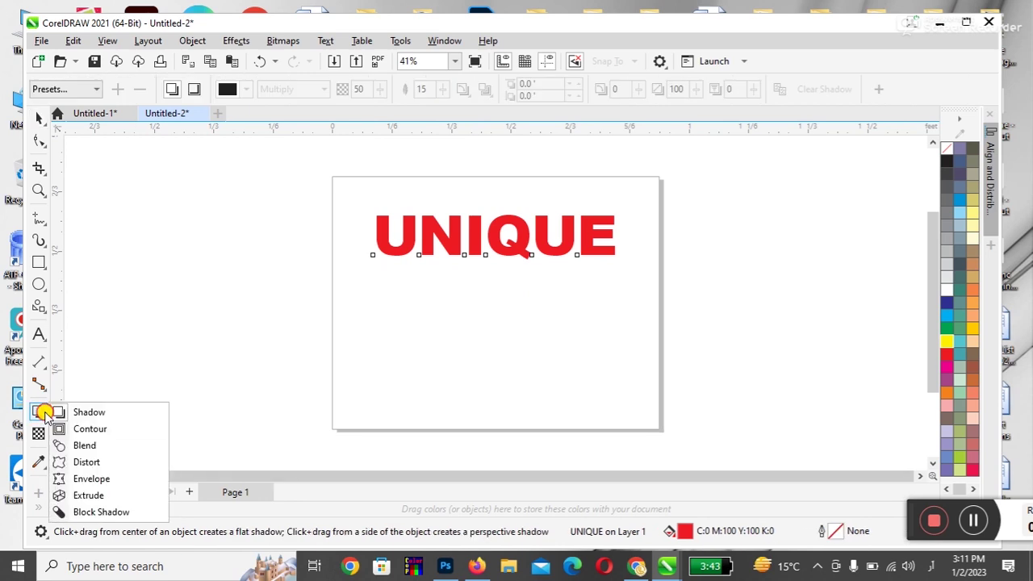
left_click(89, 428)
- Apply a Block Shadow to the UNIQUE text, about 0.018 ft deep at about 310 degrees, and deselect it
left_click(42, 413)
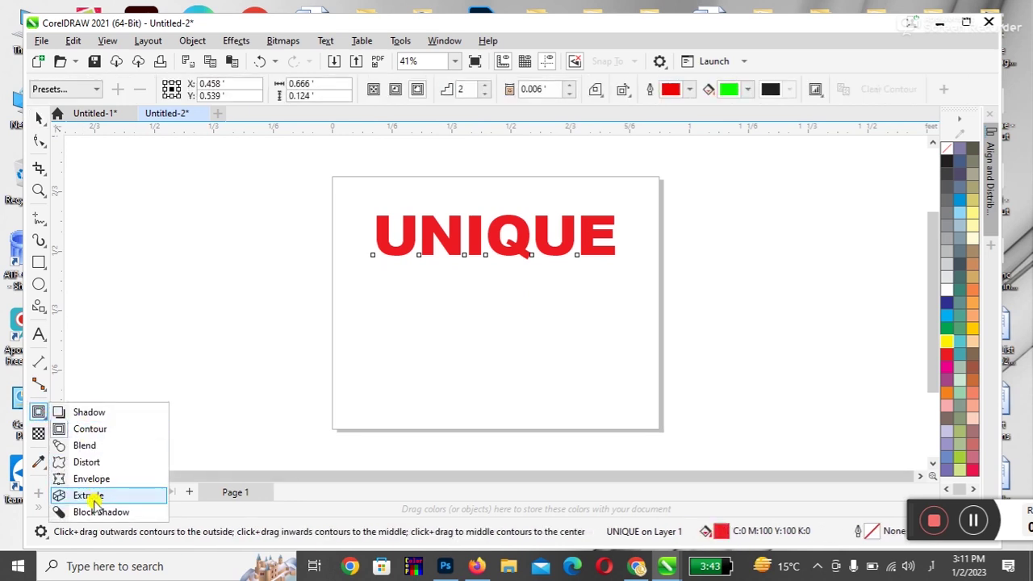
left_click(89, 512)
left_click_drag(453, 247, 498, 244)
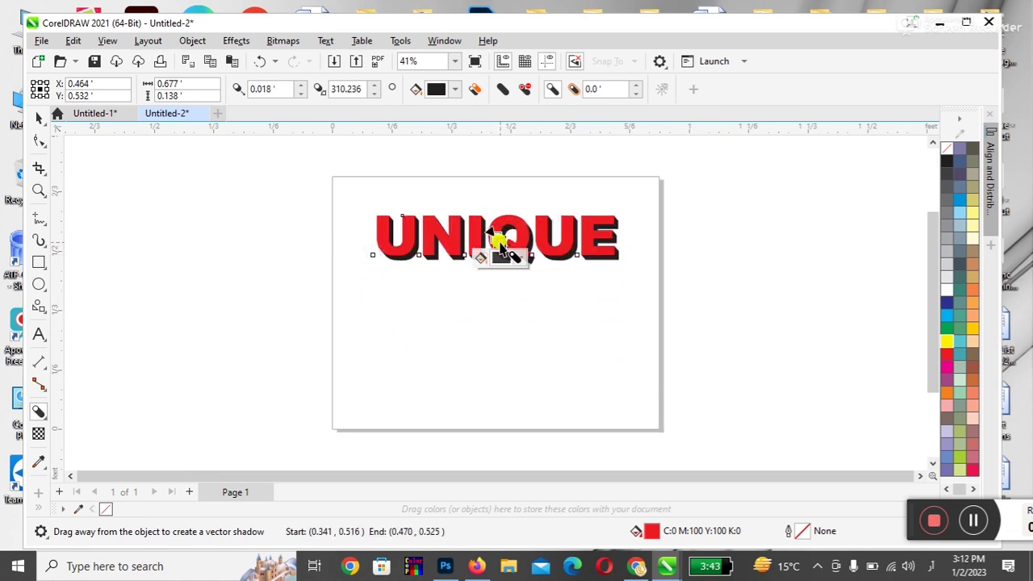
left_click(38, 117)
left_click(242, 270)
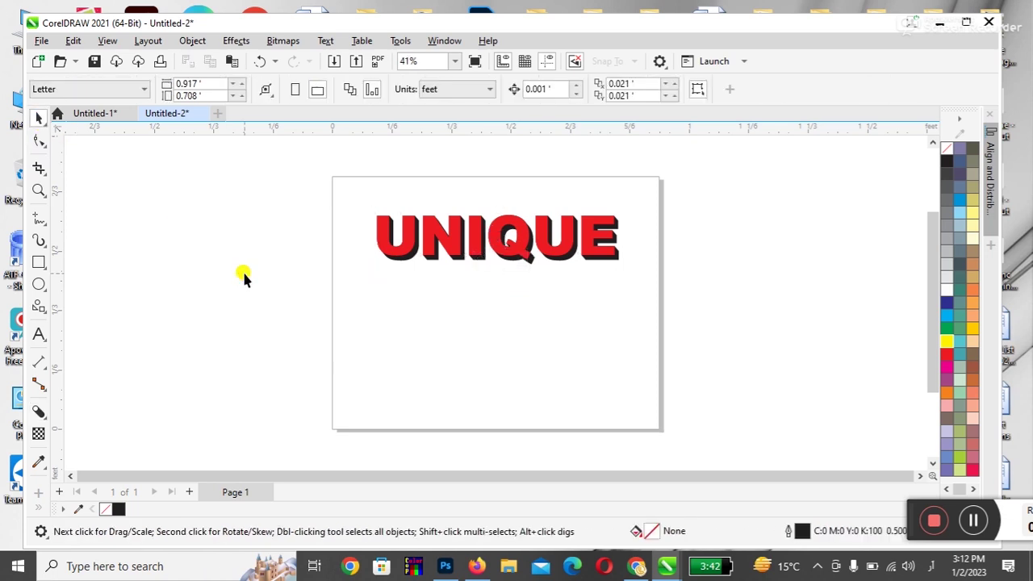
- Move the UNIQUE text with its block shadow slightly up the page, to about X 0.46 ft, Y 0.56 ft
left_click_drag(589, 255, 597, 285)
key("ctrl+z")
left_click(587, 318)
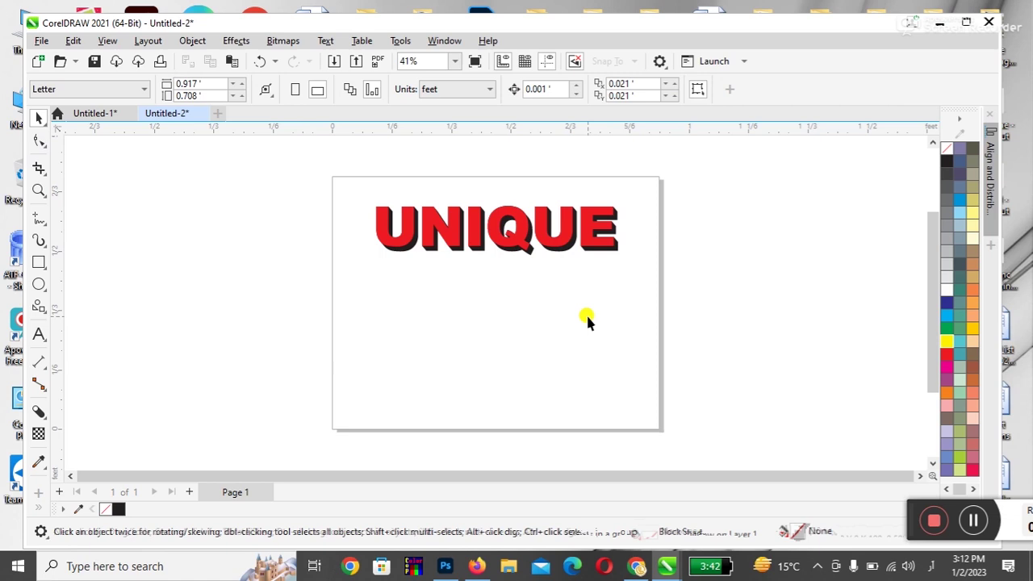
- Recolor the UNIQUE text's block shadow dark maroon, RGB 84, 35, 35 (#542323), and check the whole word
key("z")
left_click_drag(570, 206, 654, 273)
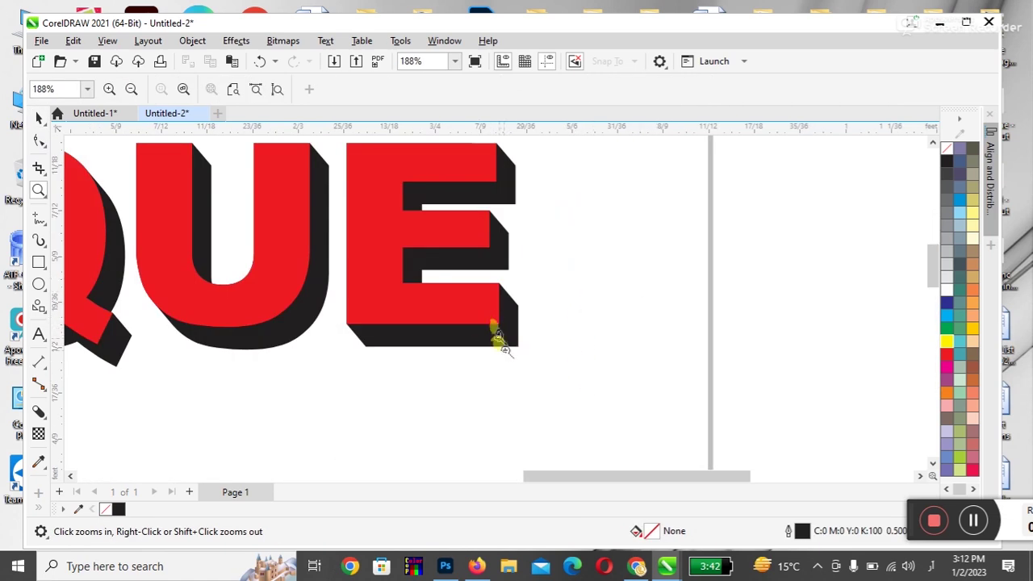
left_click(39, 118)
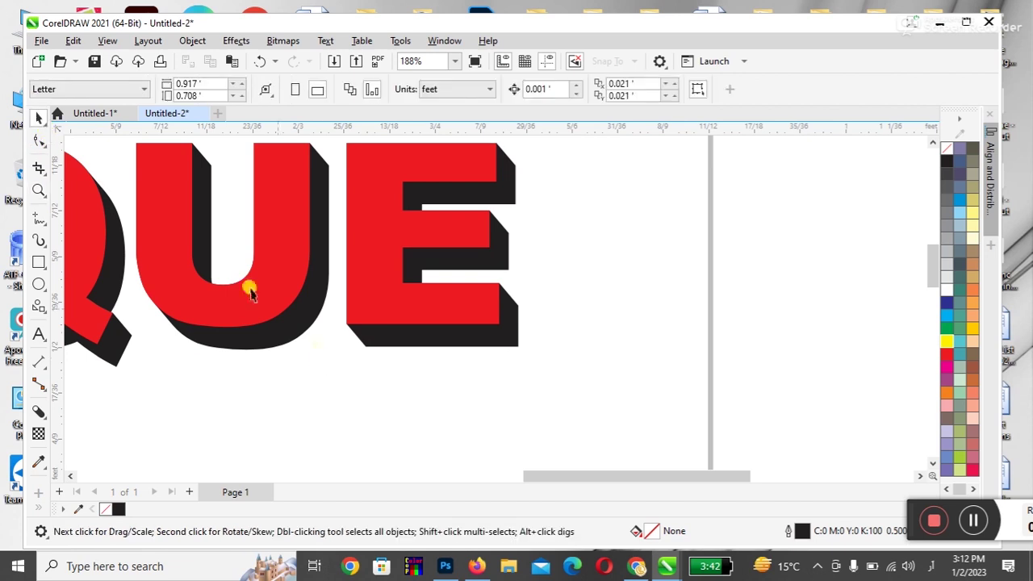
double_click(291, 329)
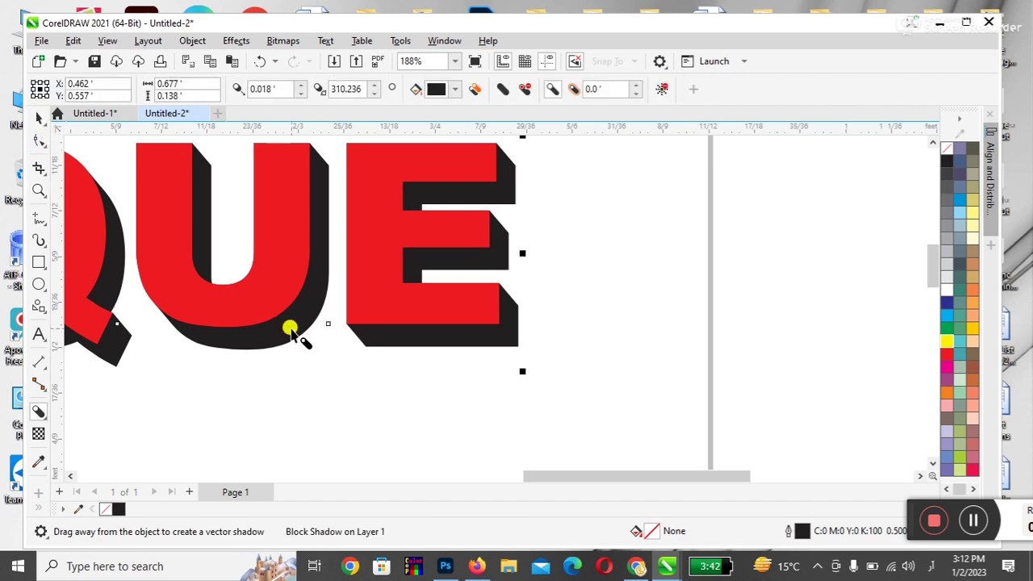
left_click(457, 89)
mouse_move(483, 212)
left_mouse_down()
mouse_move(505, 193)
mouse_move(497, 212)
left_mouse_up()
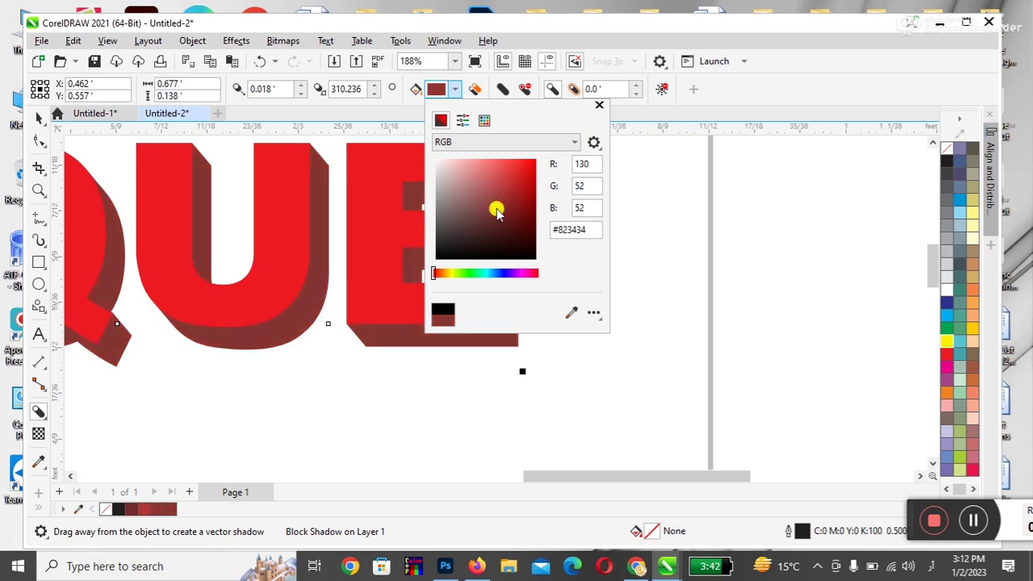
left_click(495, 230)
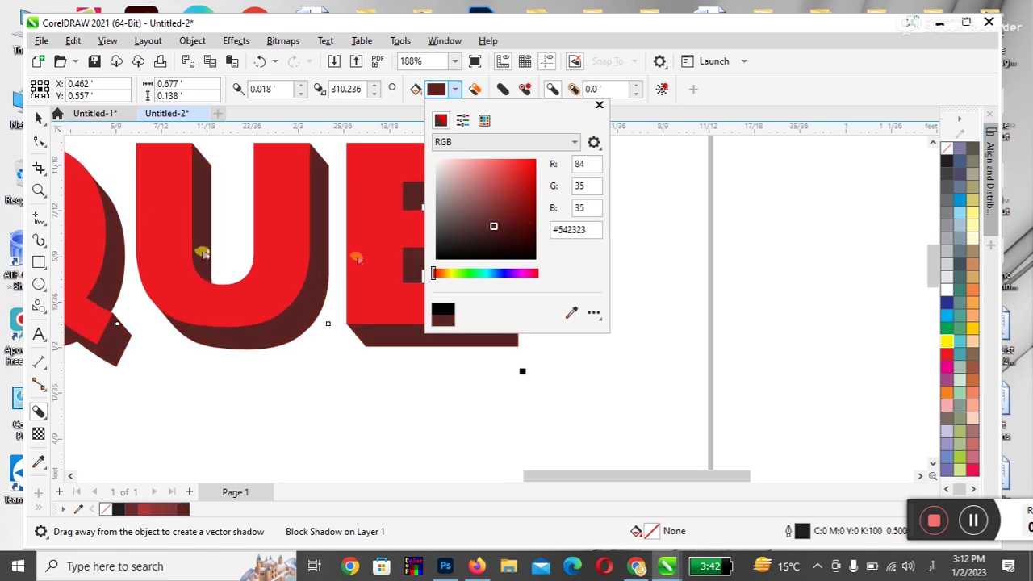
left_click(248, 388)
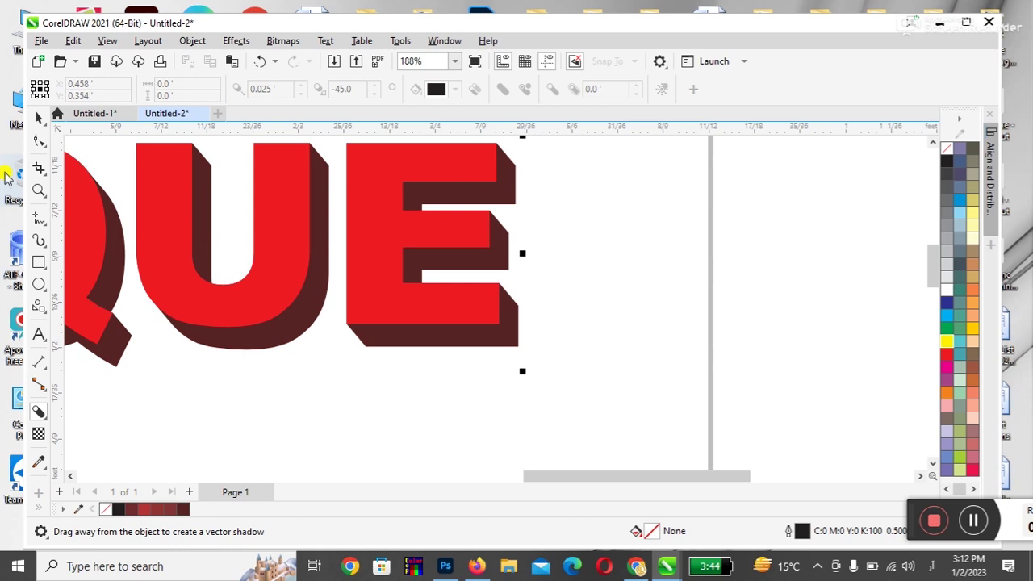
left_click(39, 118)
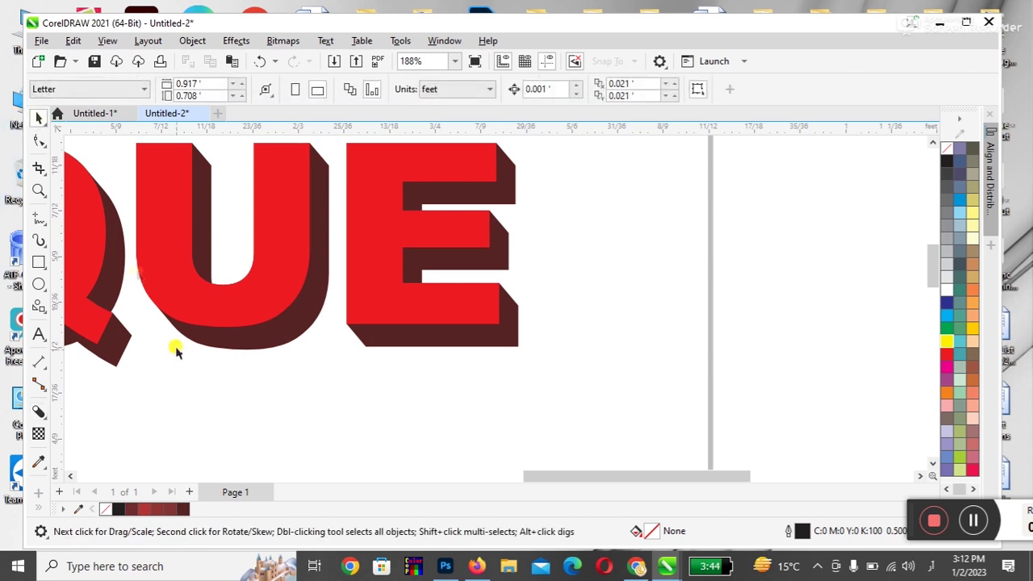
key("F4")
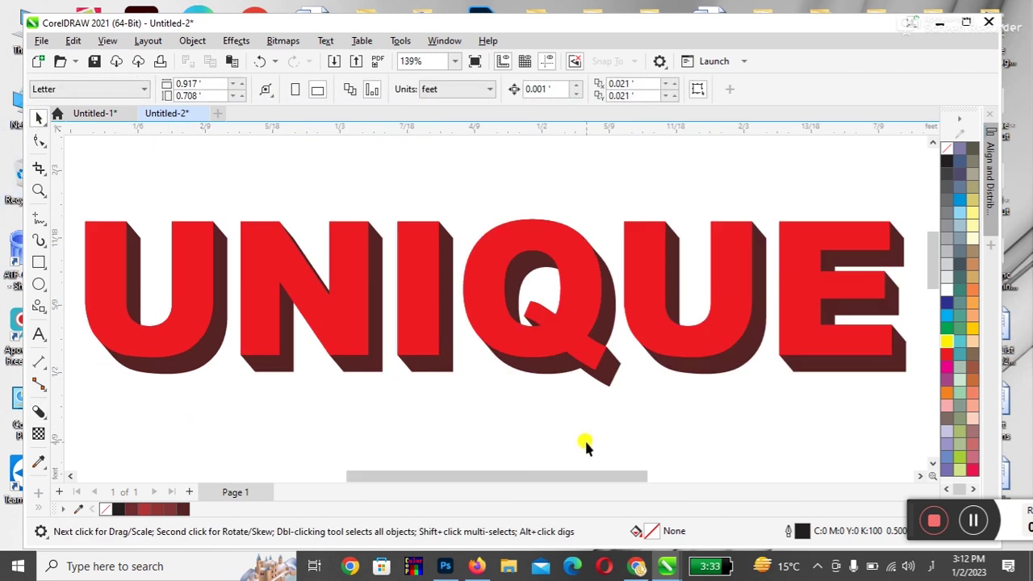